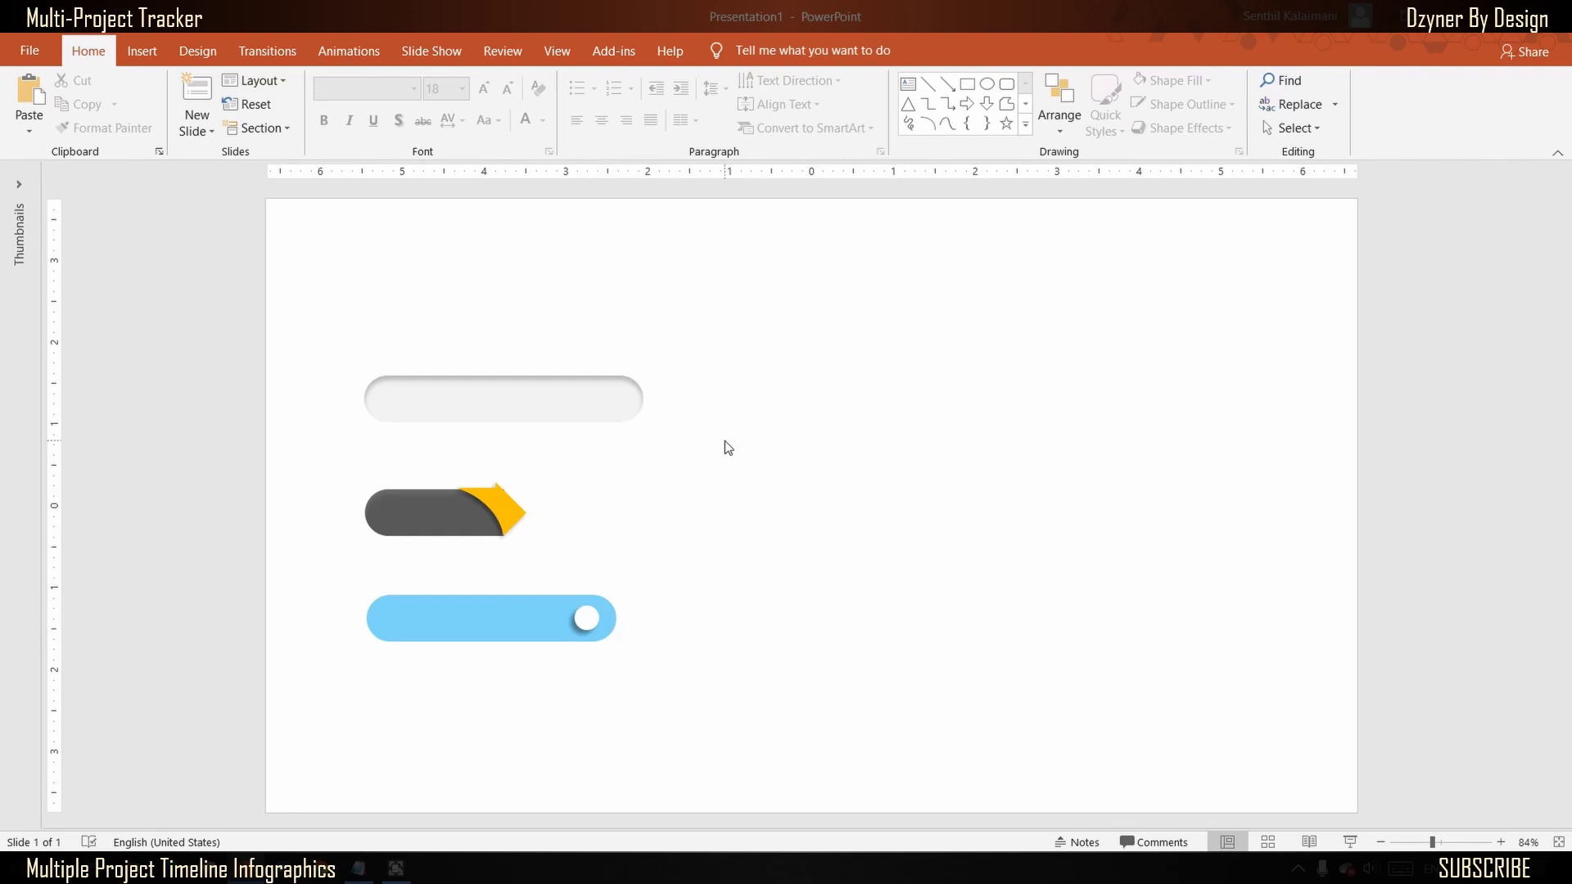
Step: Draw a rounded rectangle about 4.27" wide and 0.57" high beside the sample shapes, with fully rounded ends
left_click(1010, 85)
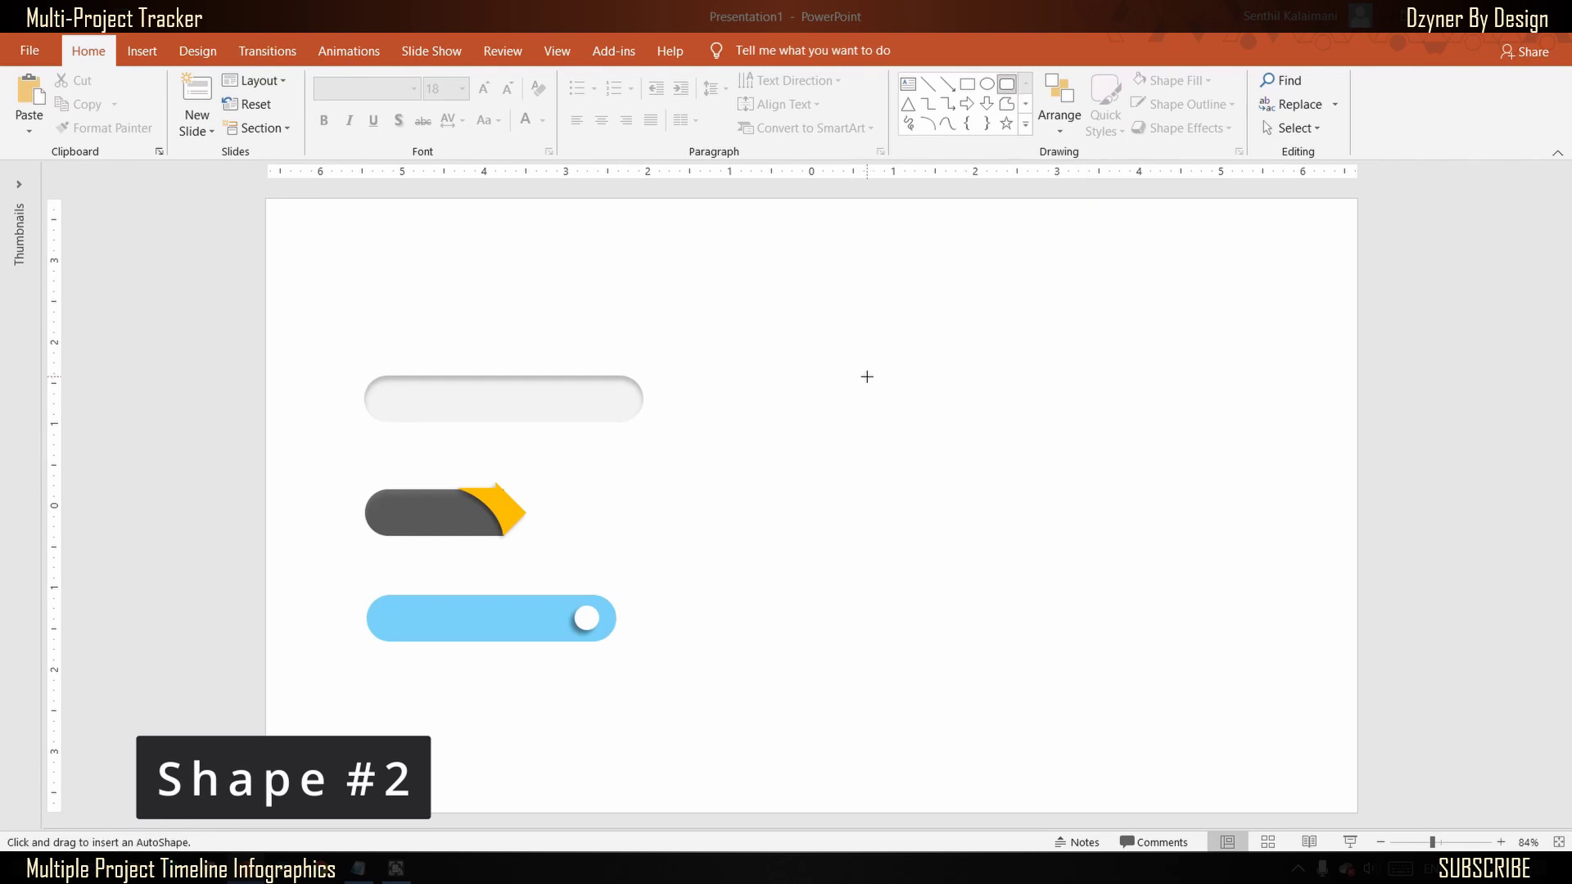
left_click_drag(873, 366, 1222, 414)
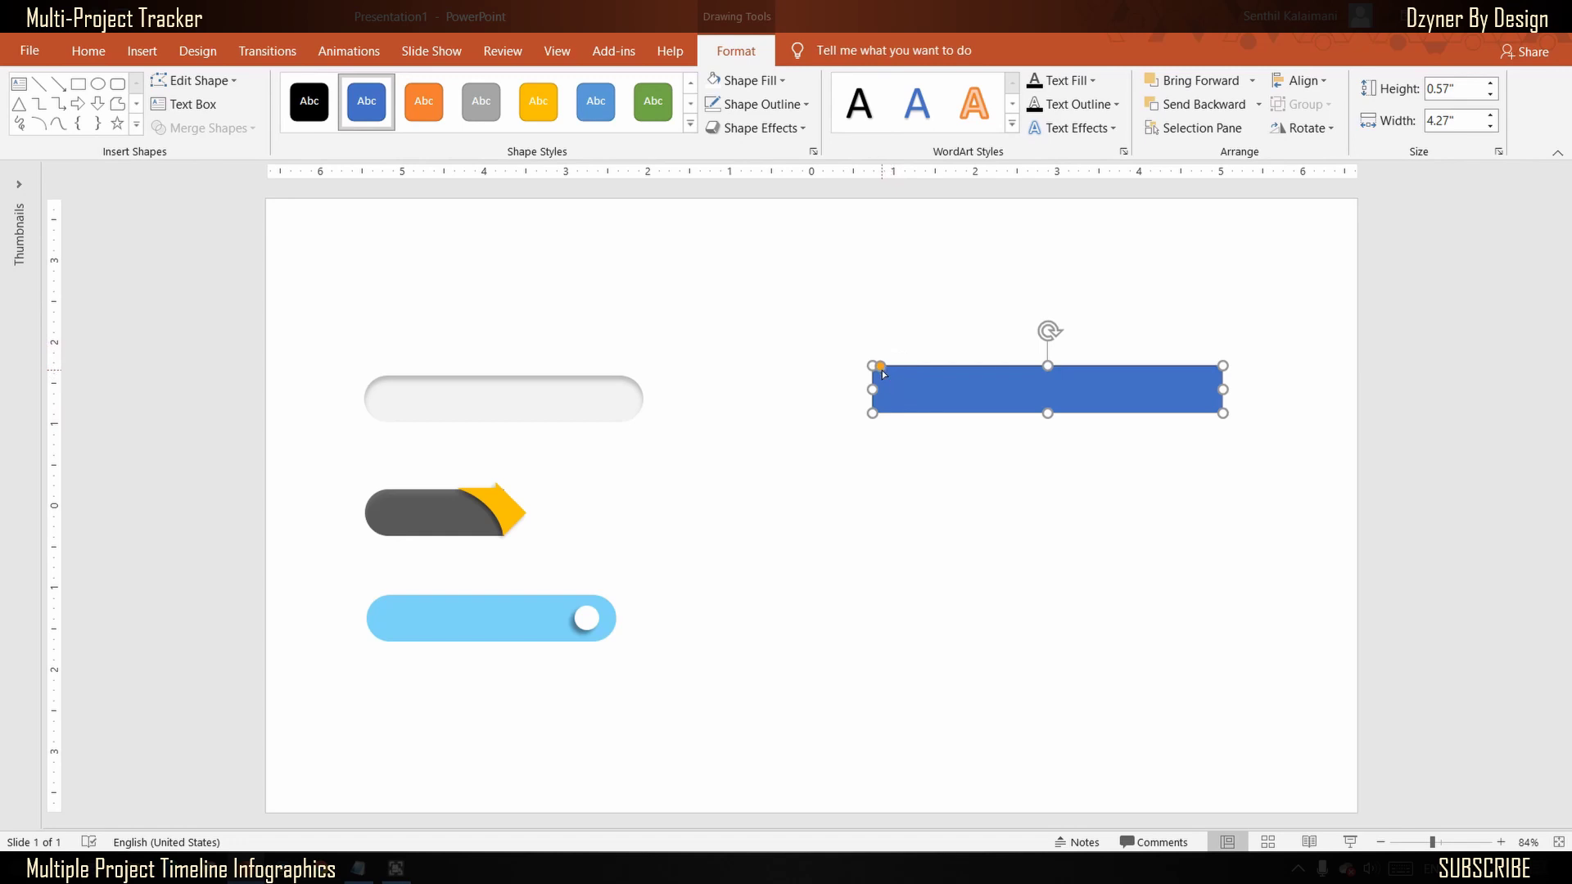
left_click_drag(882, 373, 916, 370)
Step: Fill the new rounded bar with the light gray theme color and remove its outline
left_click(763, 80)
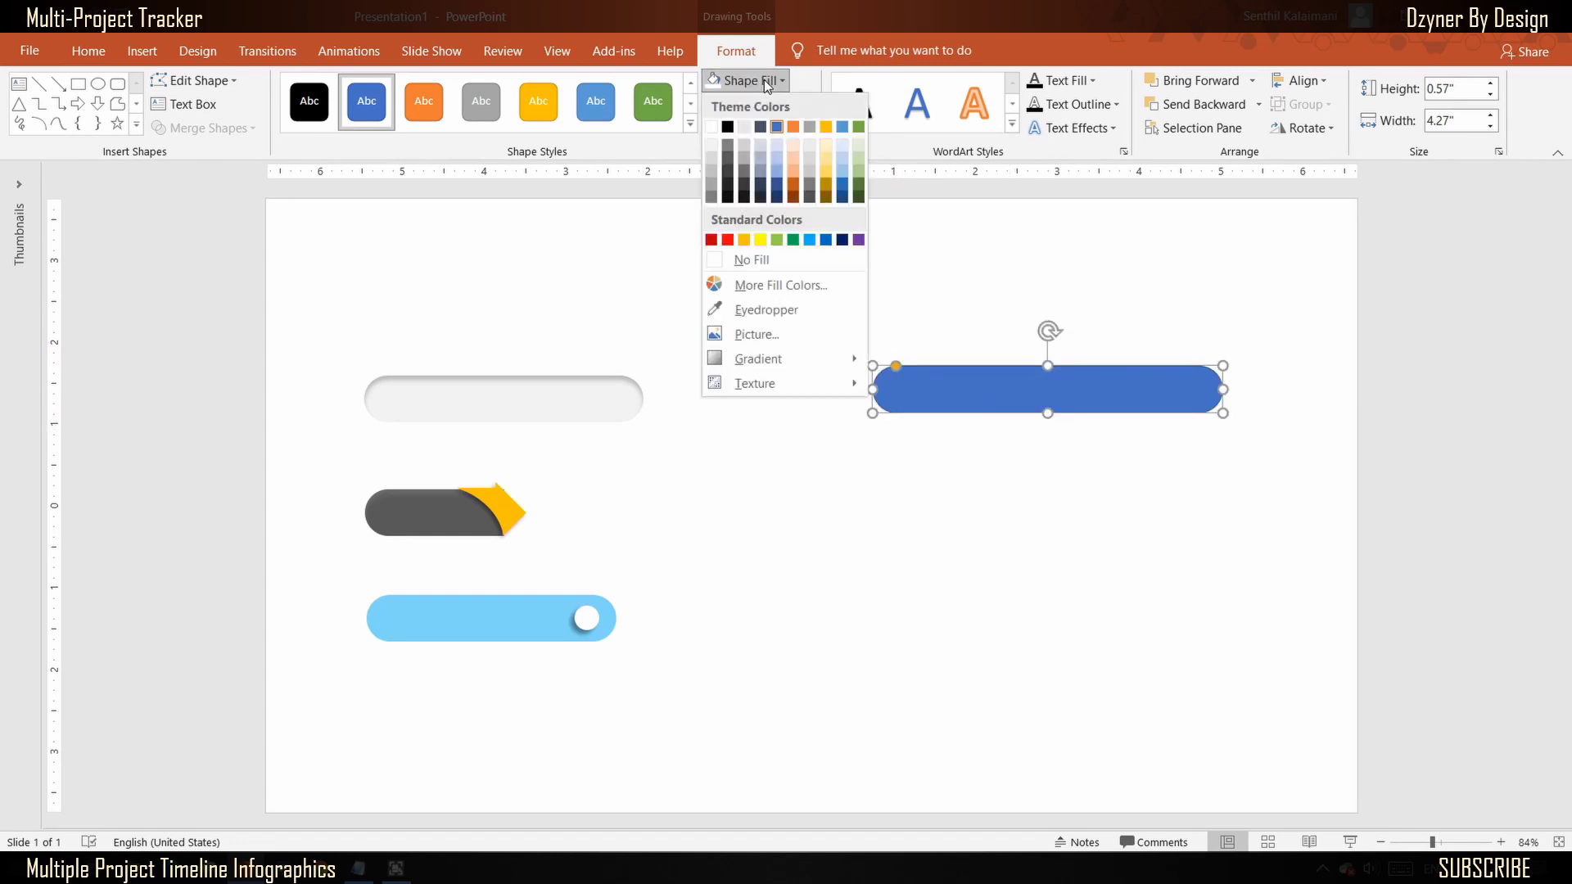
left_click(748, 126)
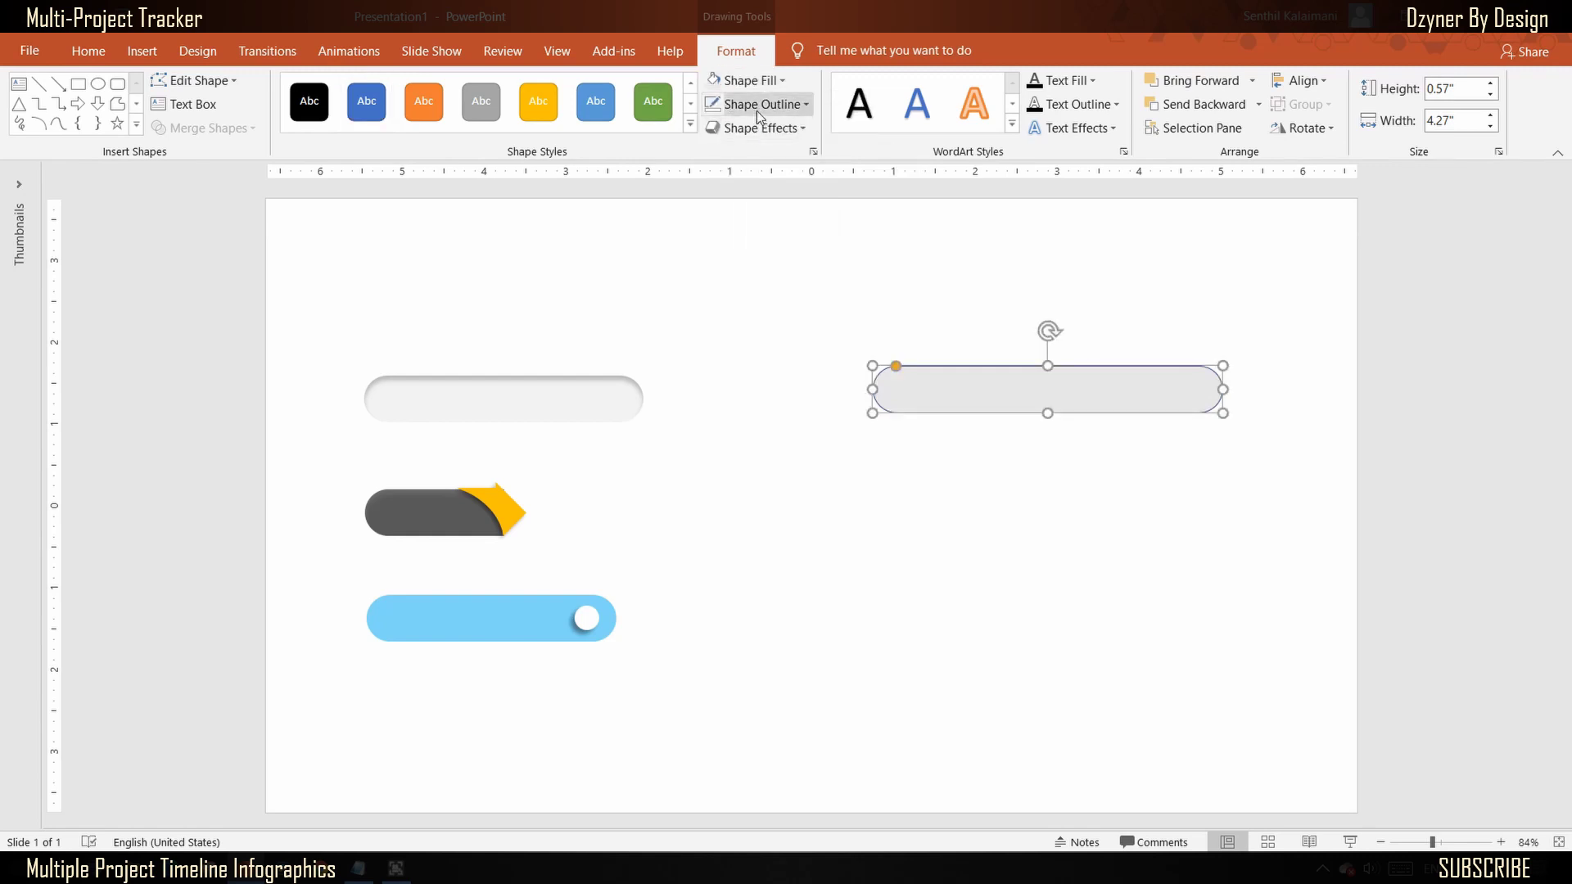
left_click(757, 107)
left_click(759, 278)
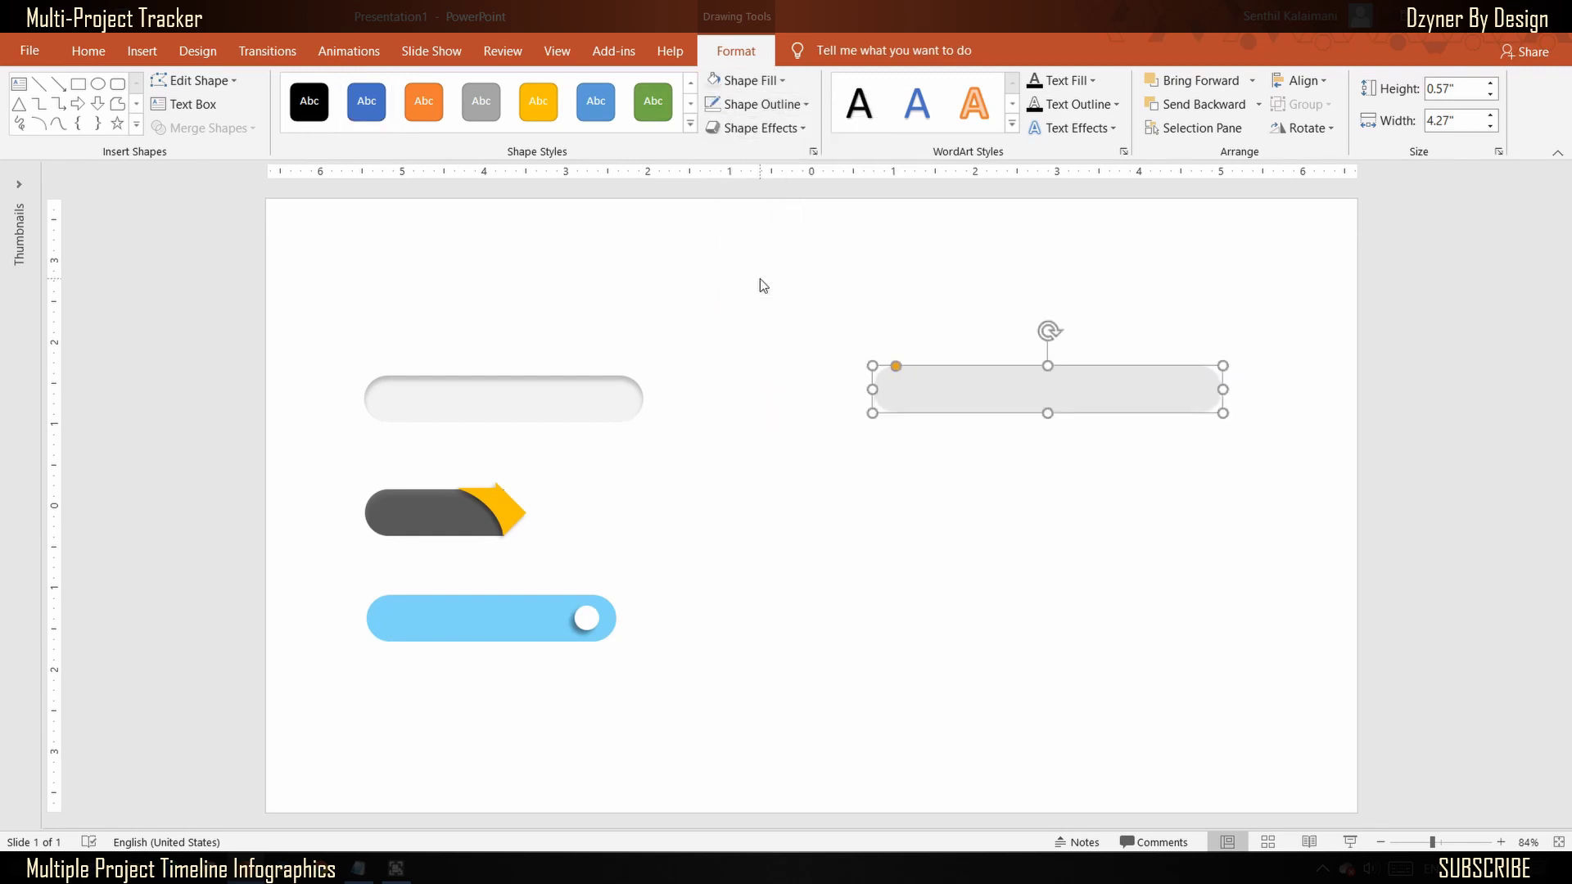
Step: Give the light gray bar an inner top shadow and change the shadow color to a softer gray
left_click(774, 126)
mouse_move(792, 207)
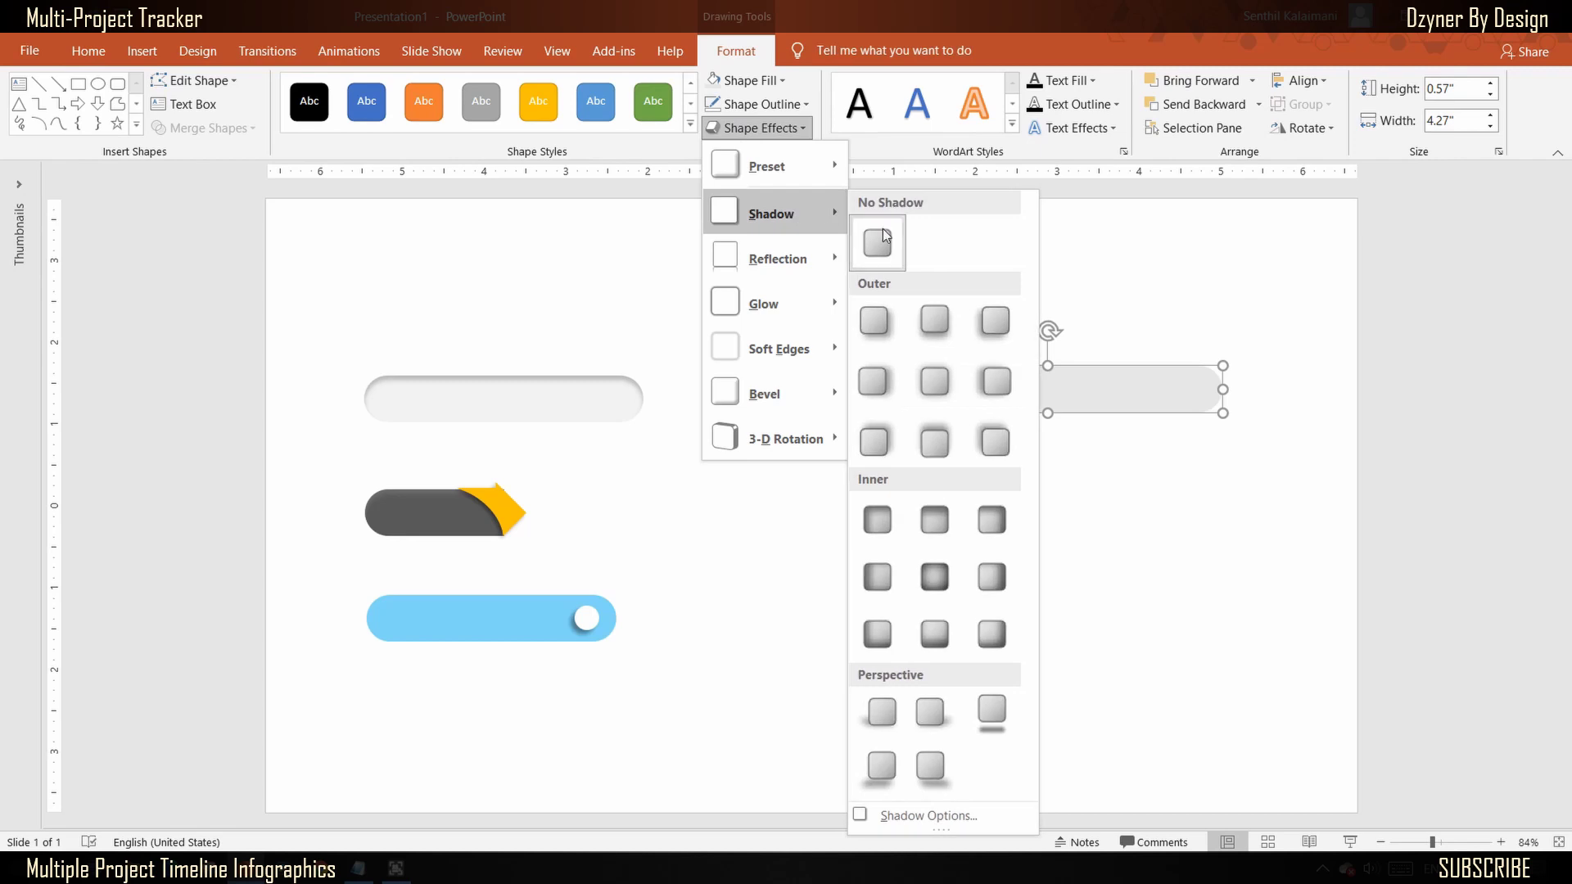
left_click(939, 521)
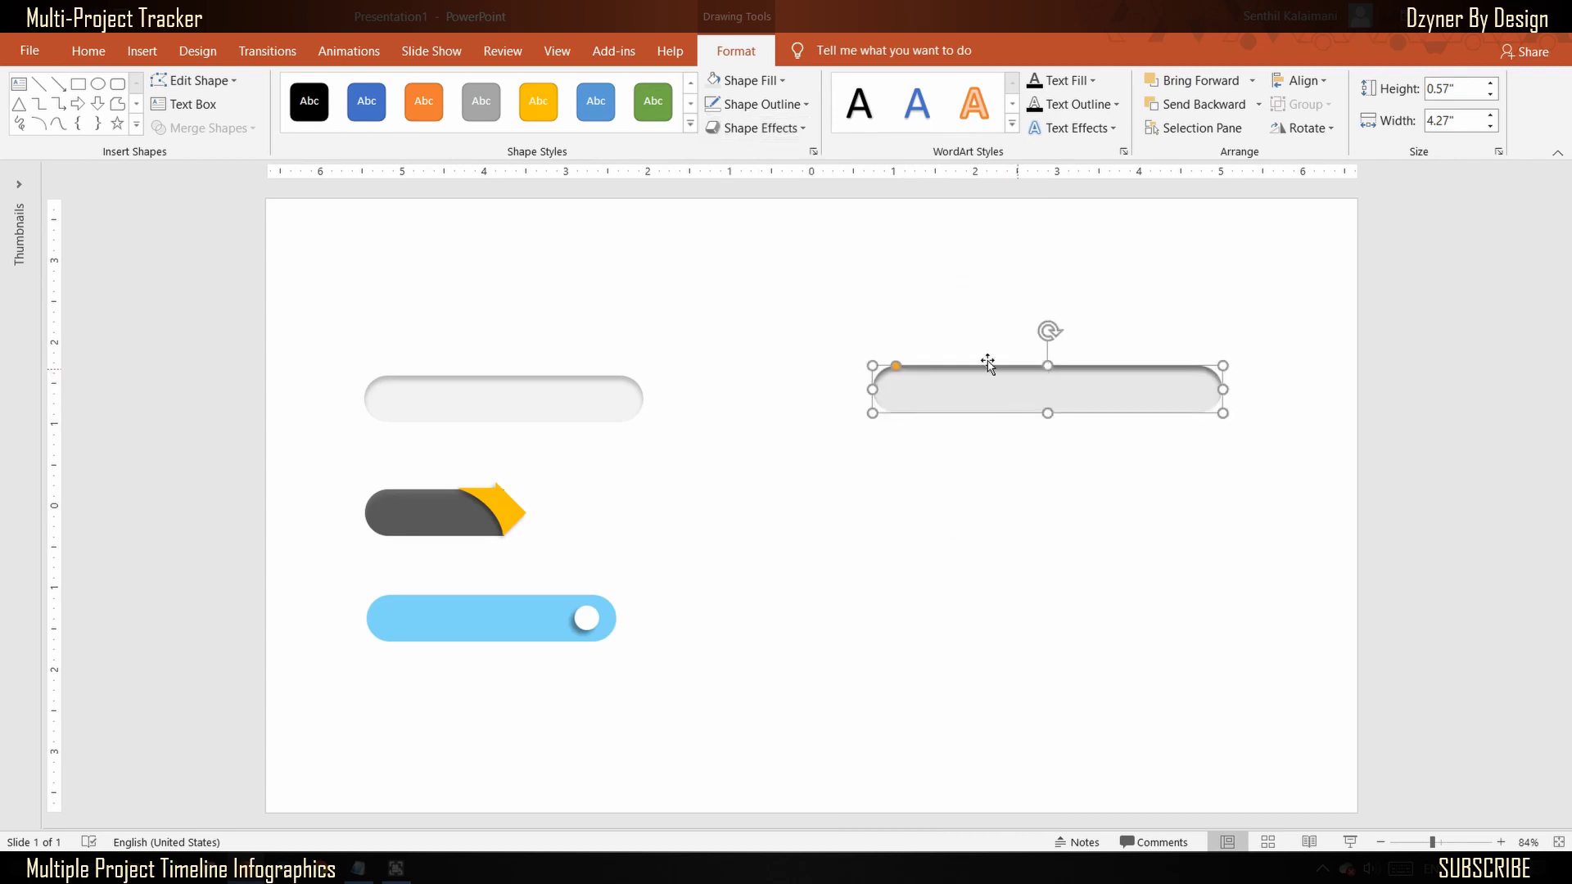
left_click(755, 127)
mouse_move(769, 213)
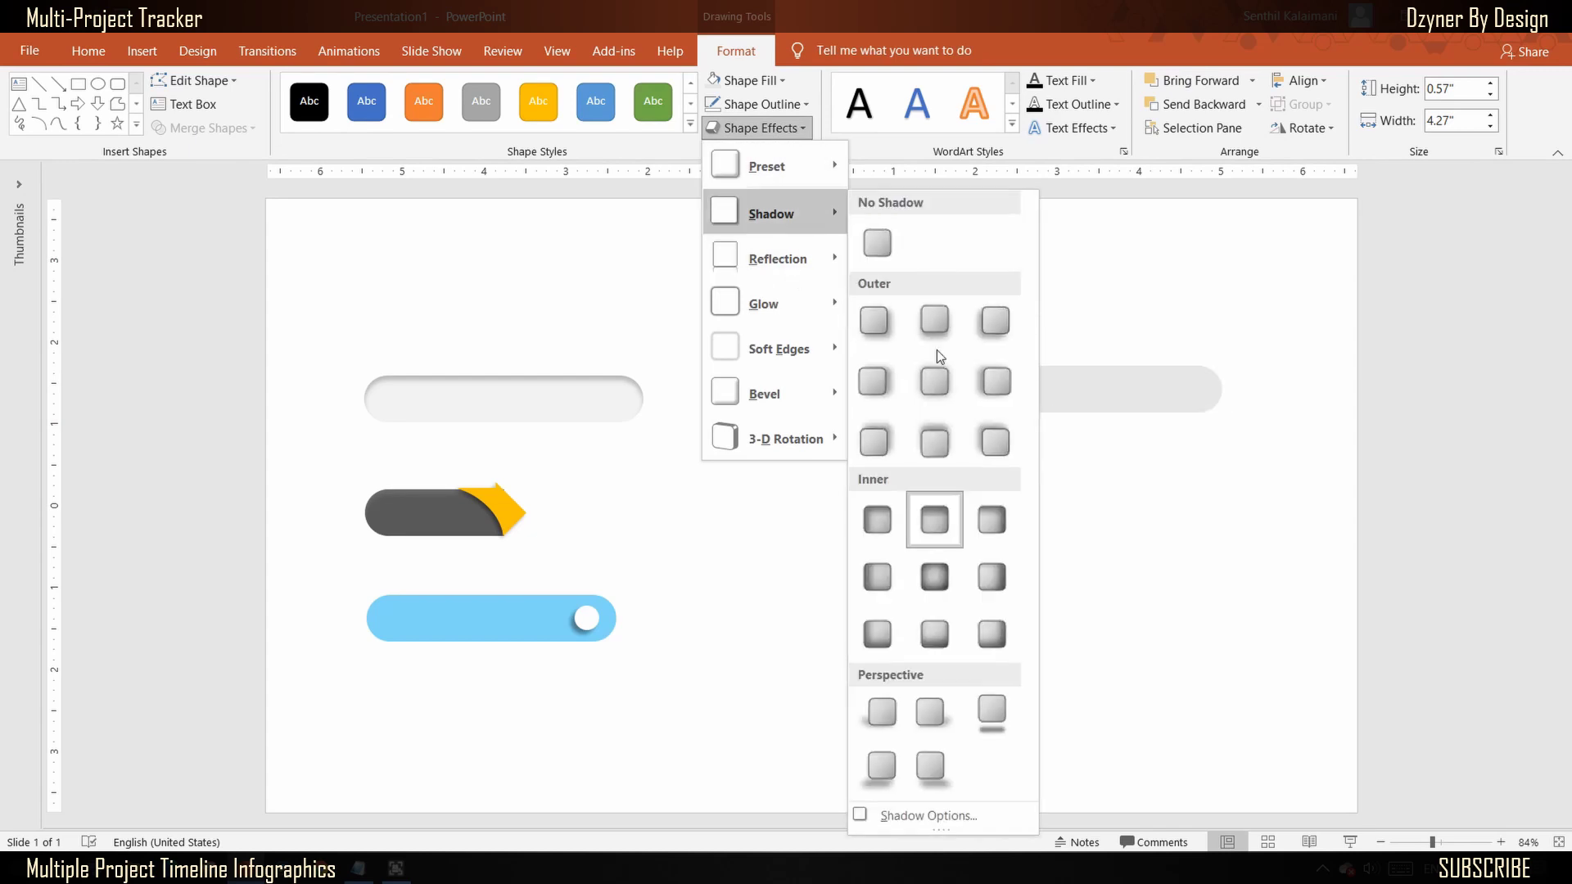
left_click(917, 816)
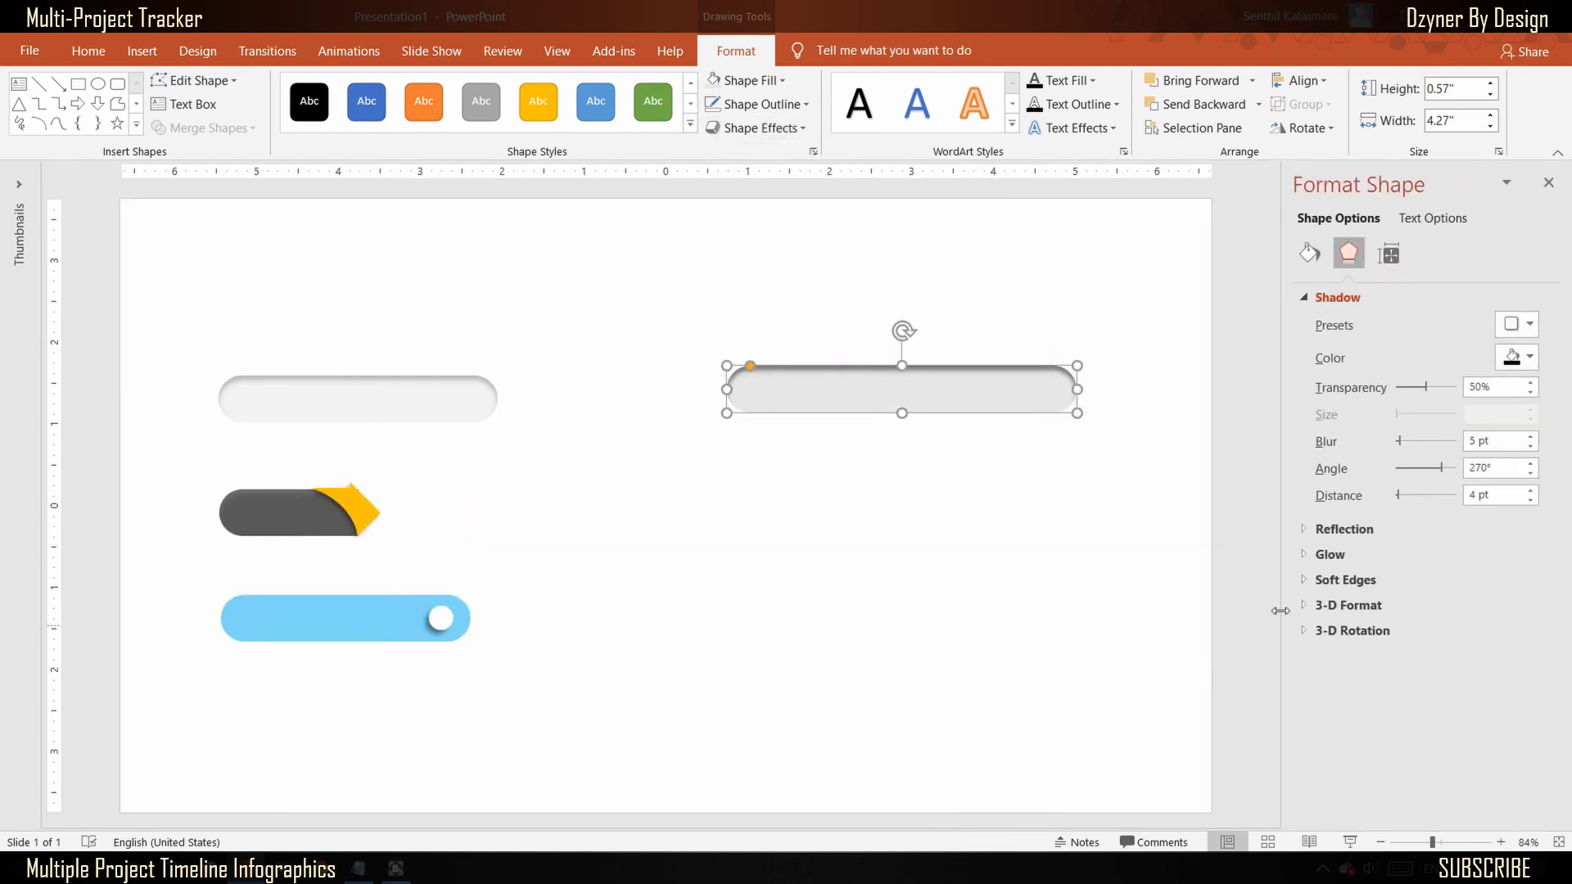
left_click(1517, 368)
left_click(1413, 475)
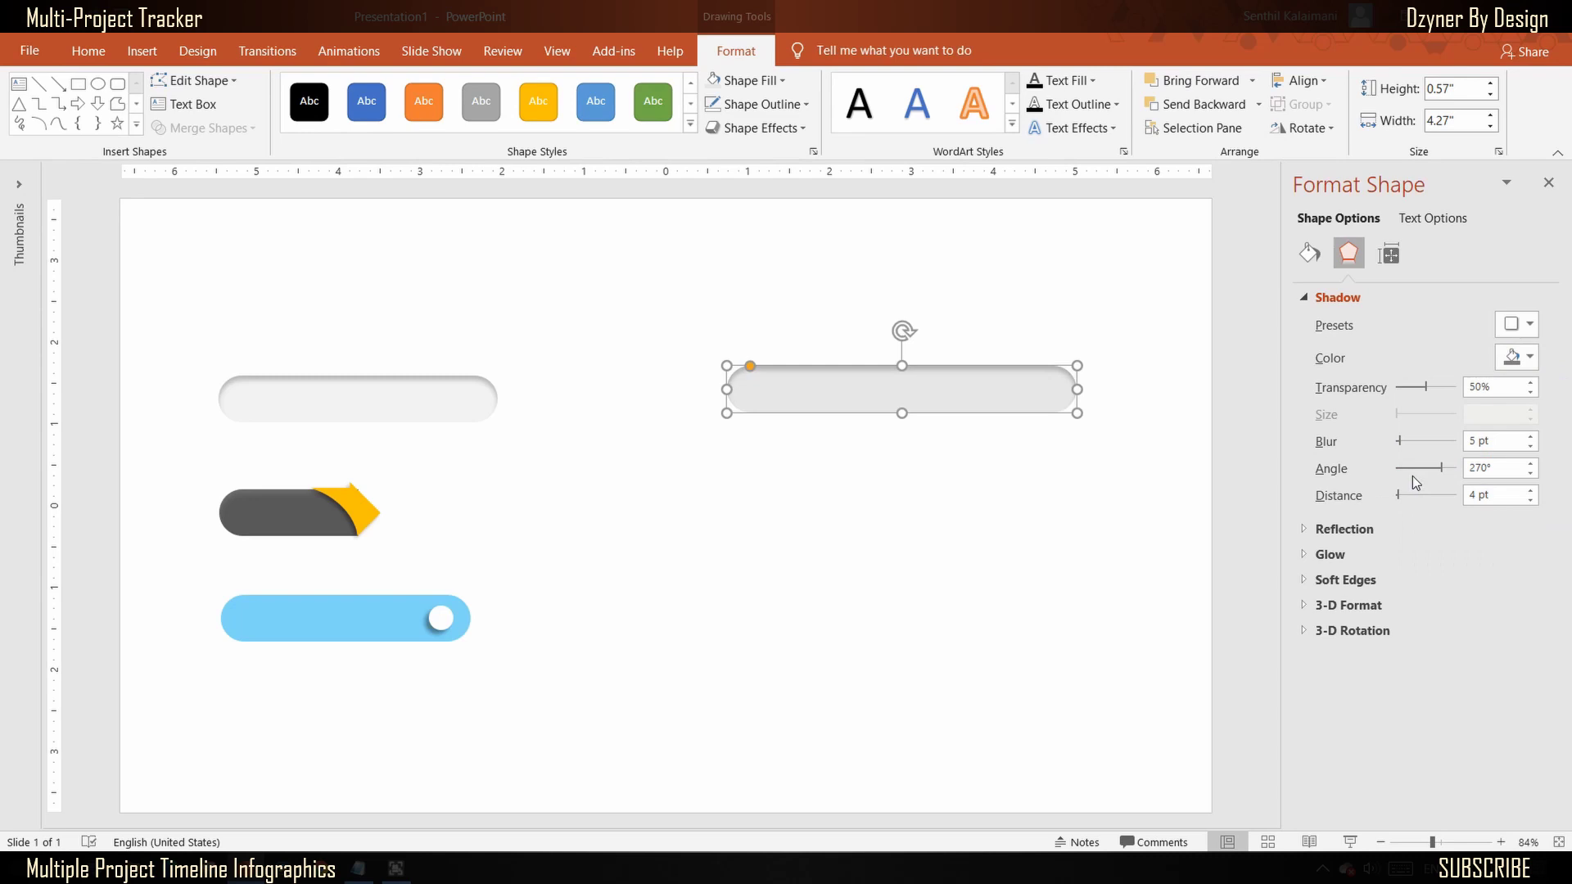
left_click(990, 511)
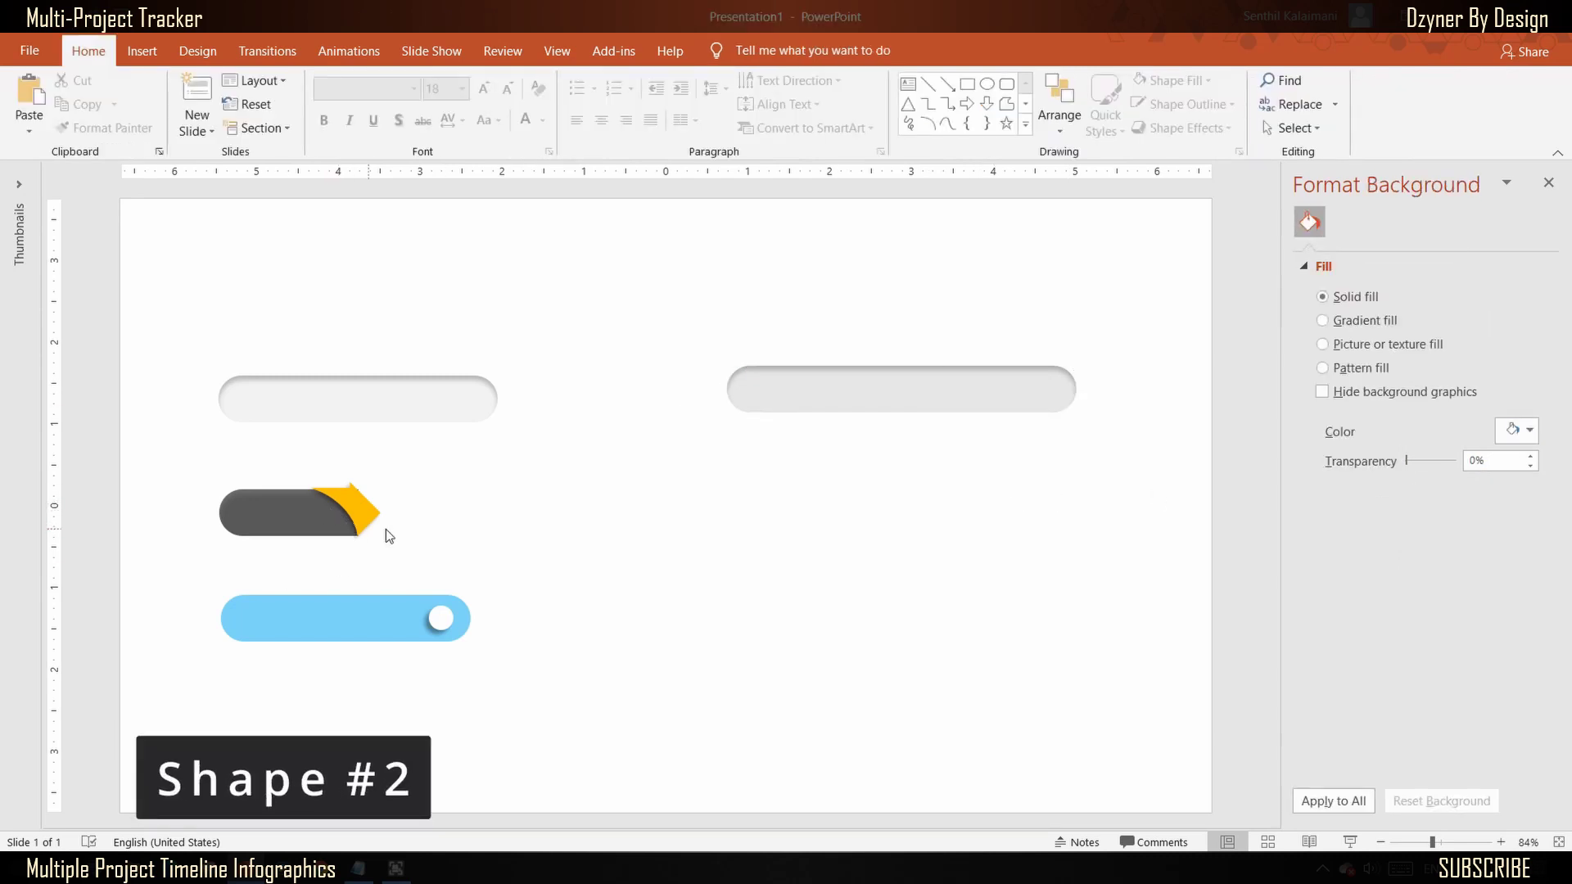
Step: Draw a right block arrow 0.75" high and 1.5" wide below the gray bar, and thicken its shaft almost to the head's full height
left_click(967, 103)
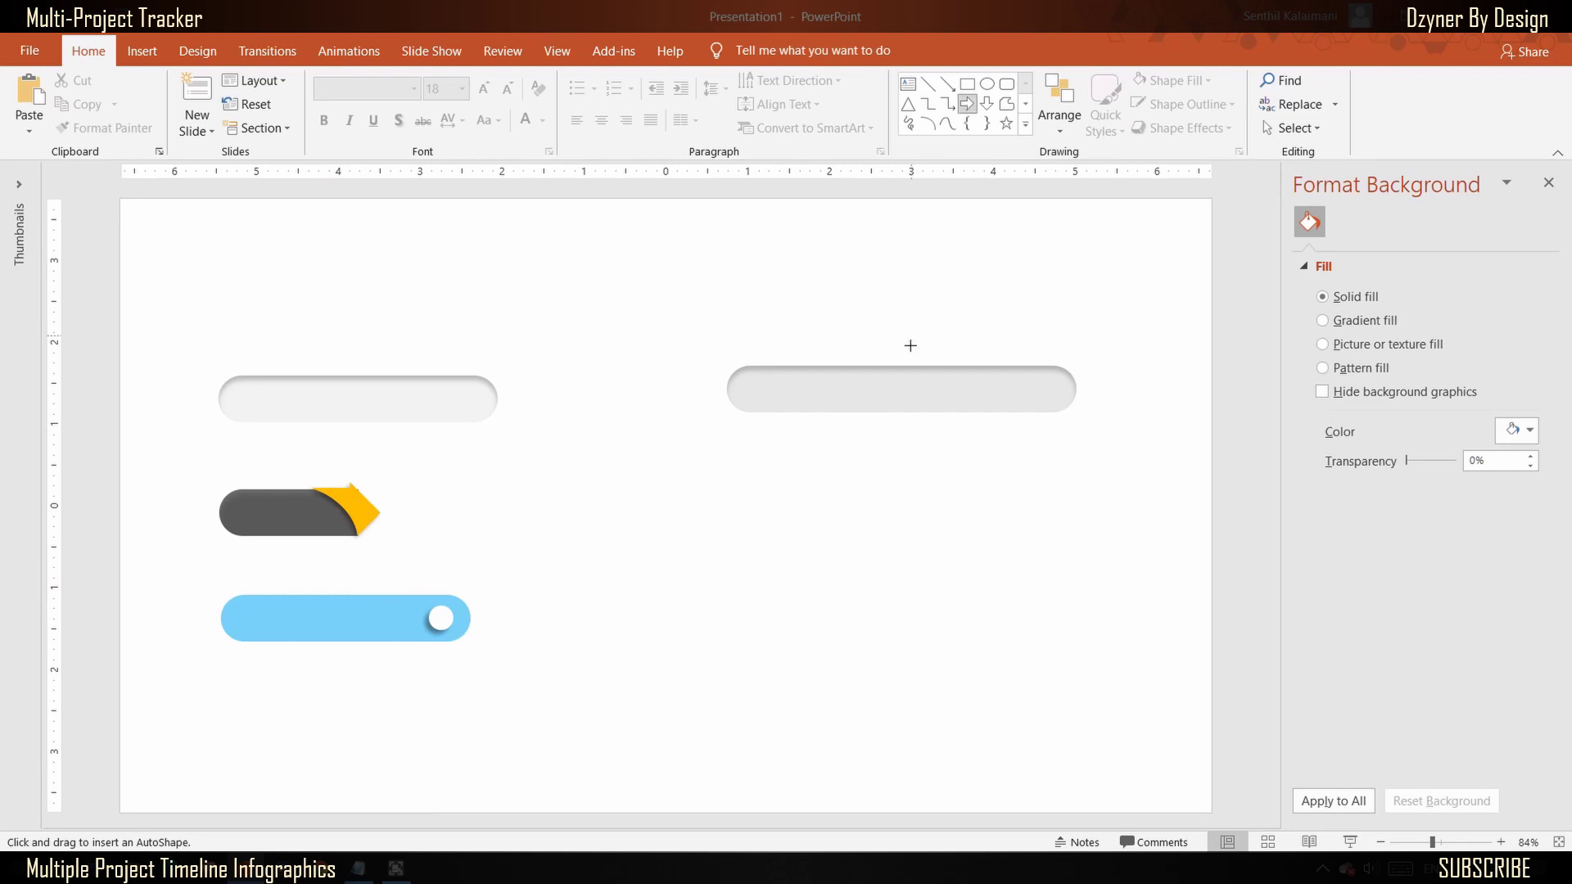
left_click_drag(855, 473, 951, 544)
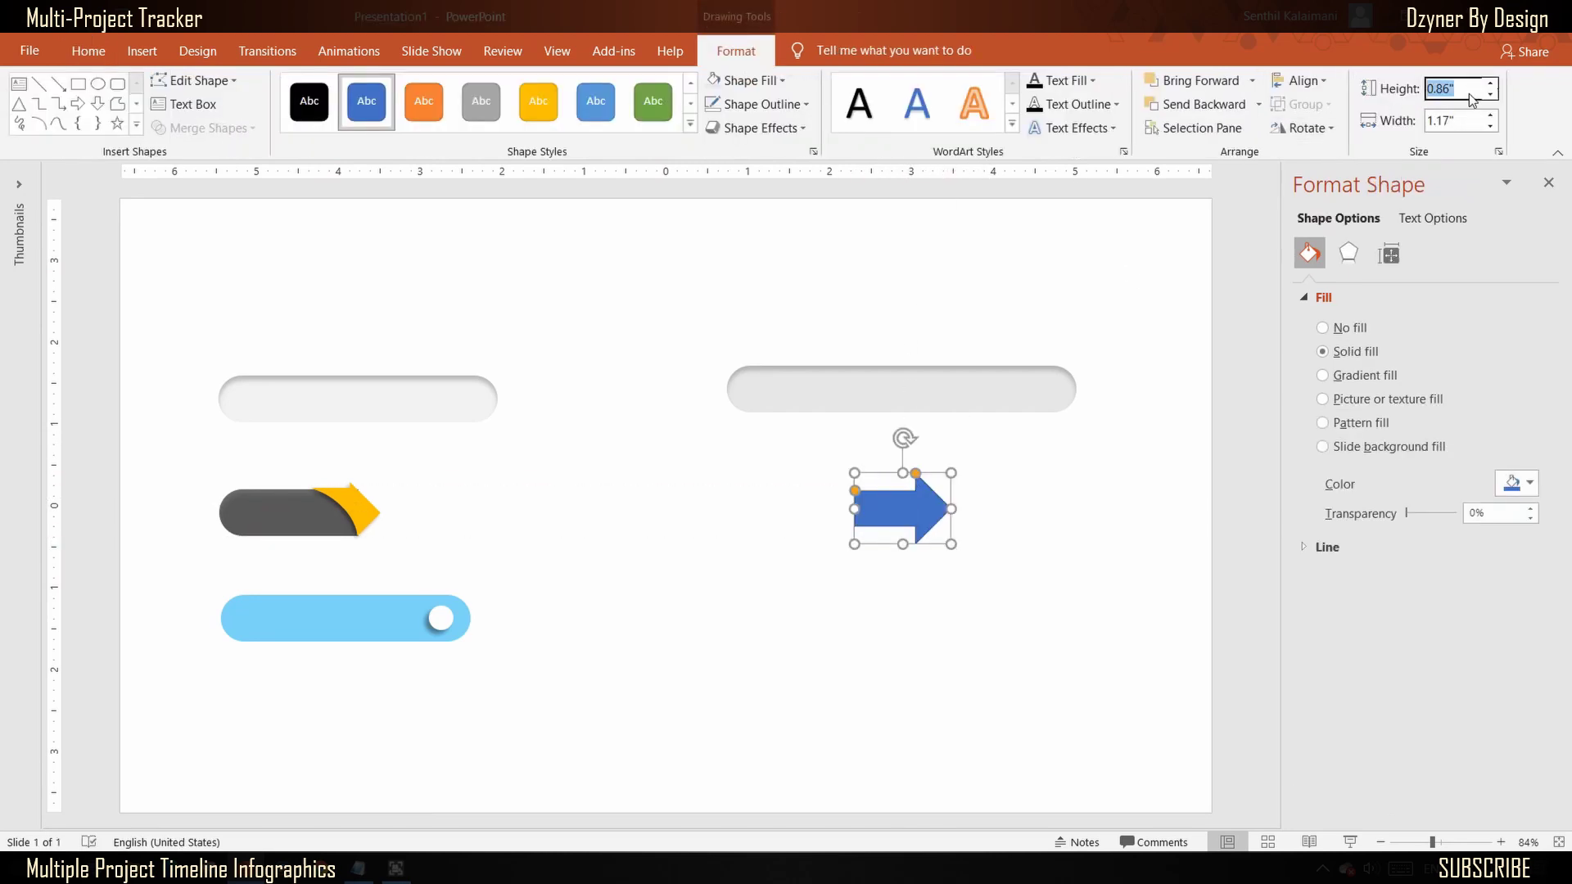
key("BackSpace")
type(".75")
key("Tab")
type("1.5")
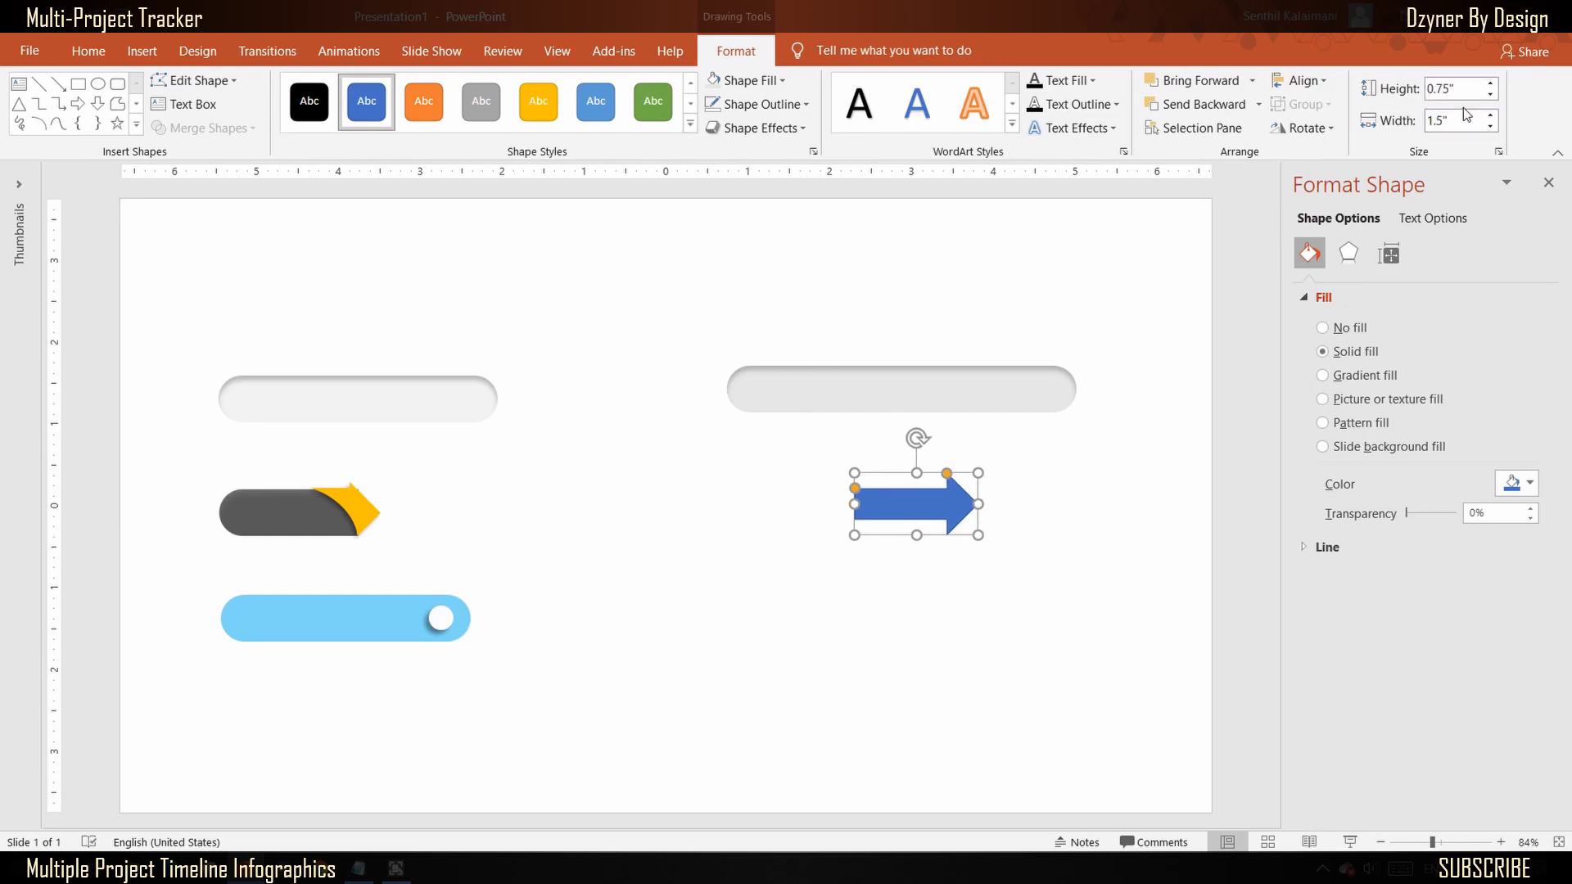
key("Return")
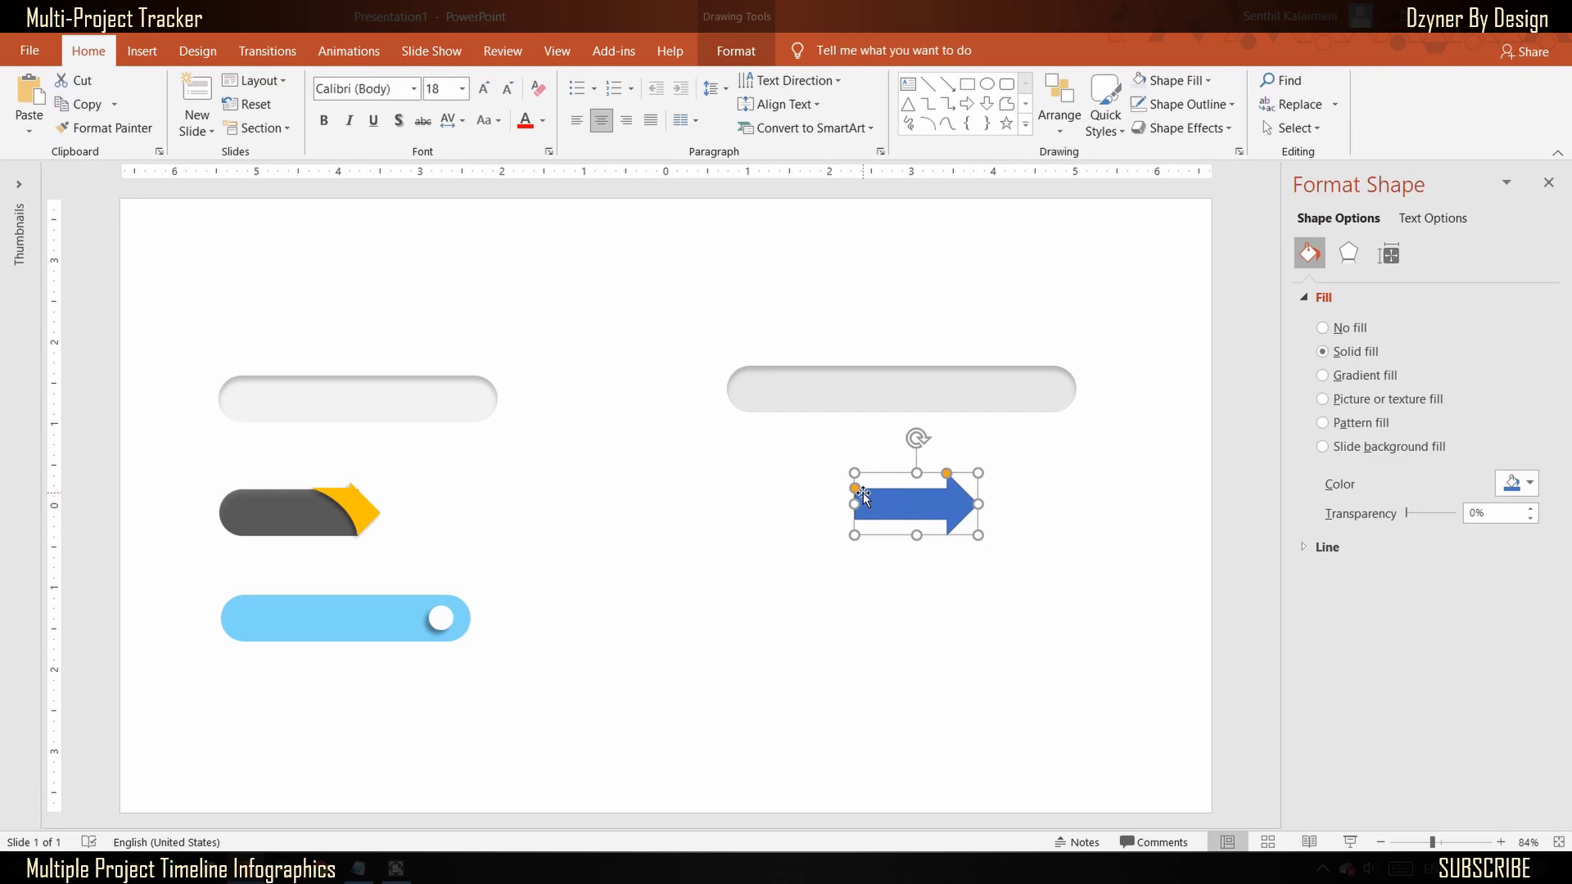
left_click_drag(855, 489, 853, 478)
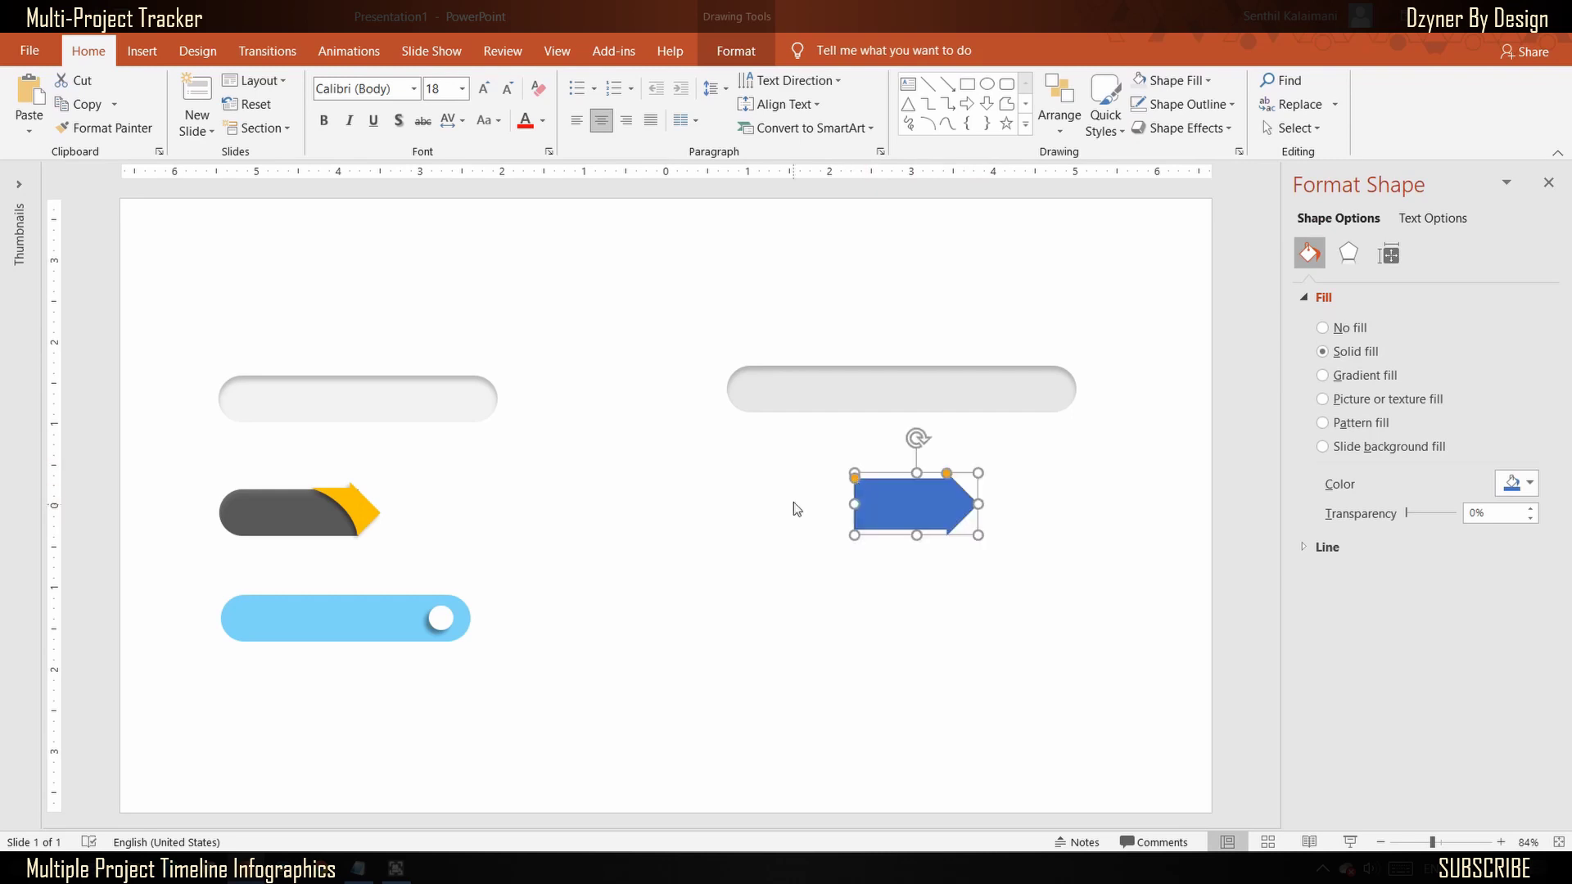
left_click(791, 502)
Step: Draw an oval overlapping the blue arrow and set its size to 1.5" high by 2" wide
left_click(987, 83)
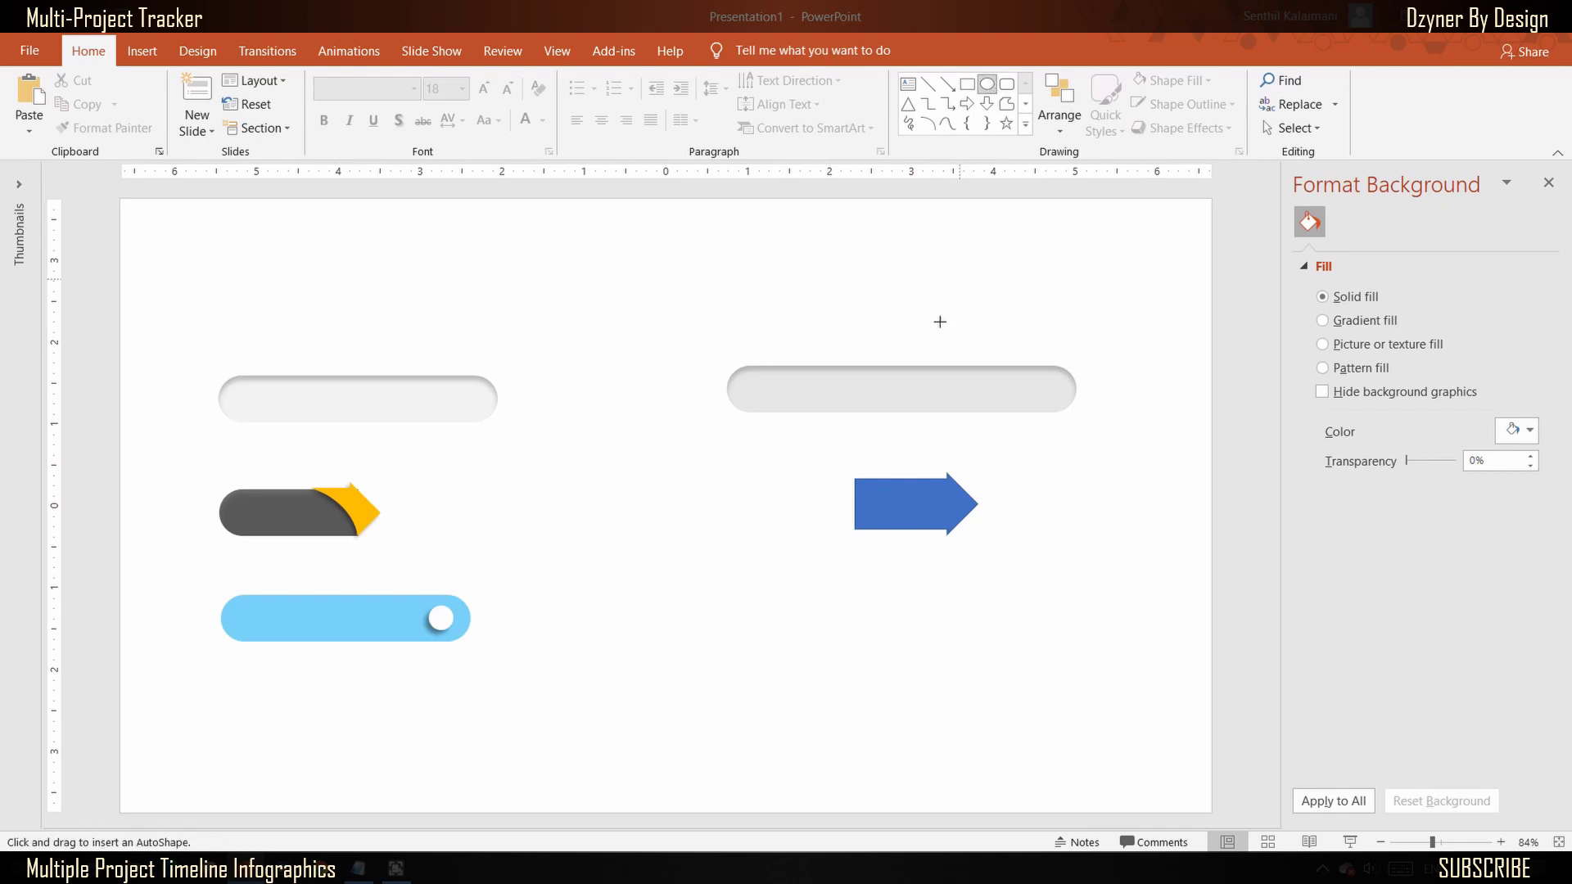
left_click_drag(807, 490, 960, 606)
left_click(1456, 88)
type("1")
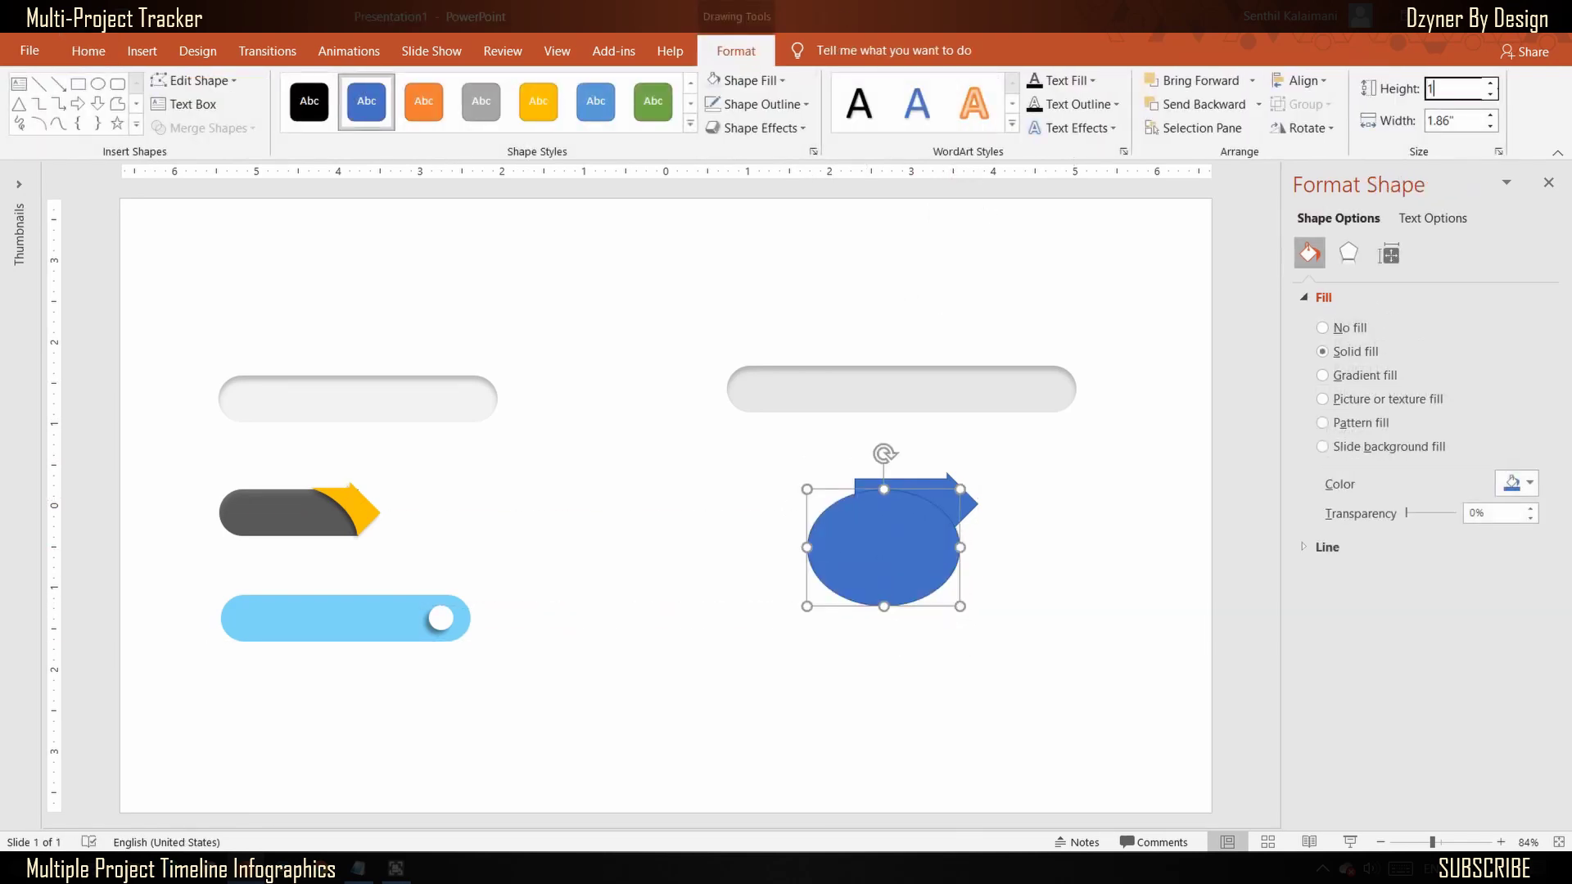
type(".5")
left_click(1468, 119)
type("2")
key("Return")
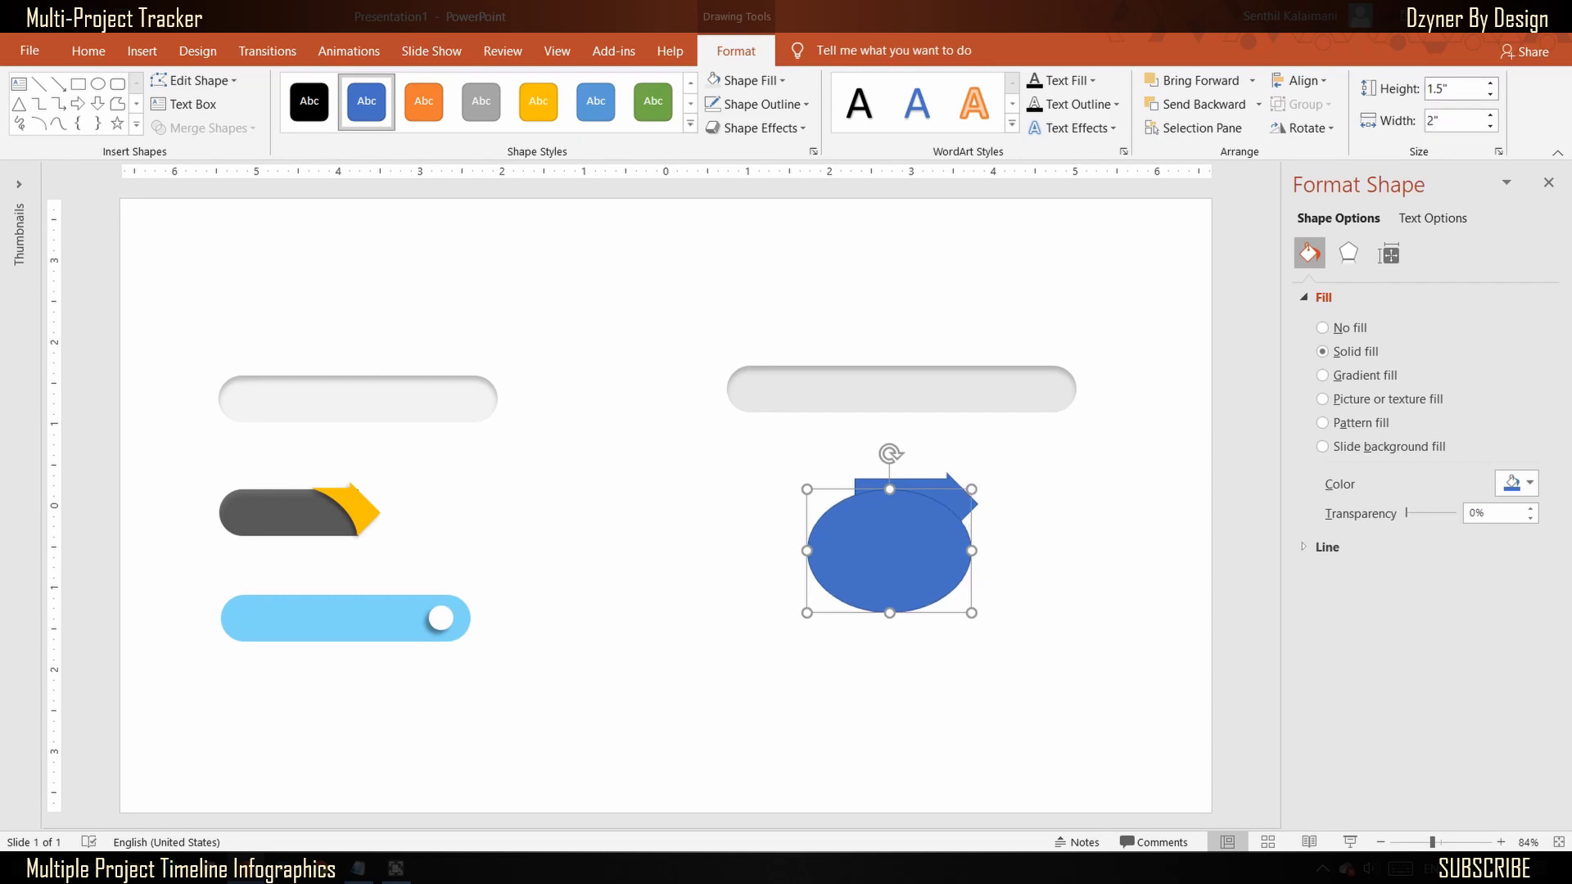
Step: Align the oval and the block arrow with each other along their top edges
left_click(980, 509)
left_click(891, 550)
left_click(949, 496, "shift")
left_click(1302, 80)
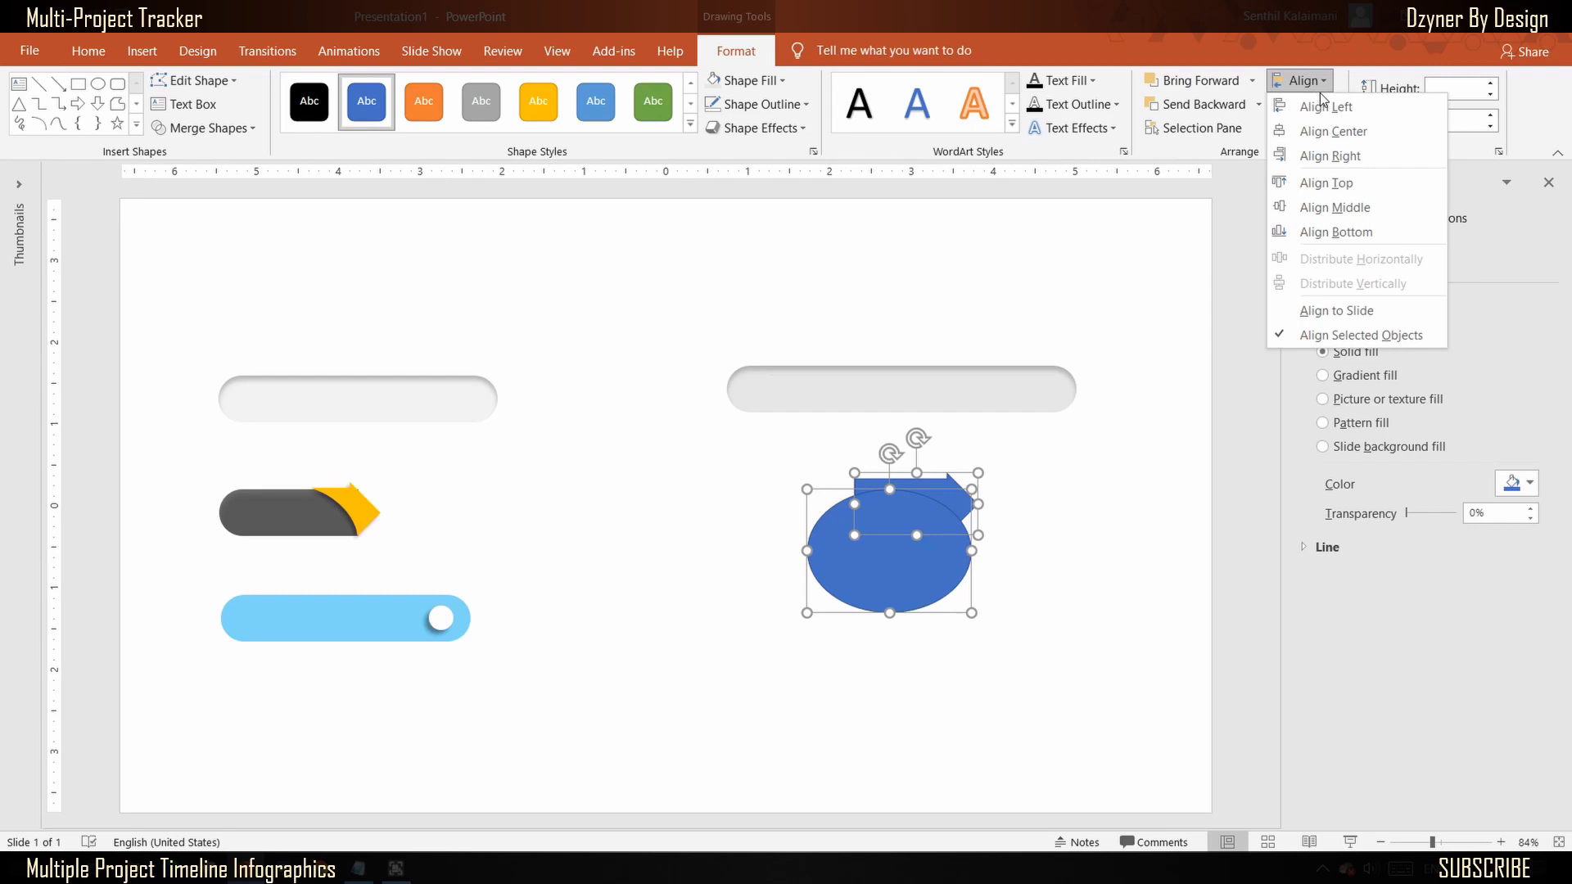
left_click(1313, 179)
left_click(1069, 464)
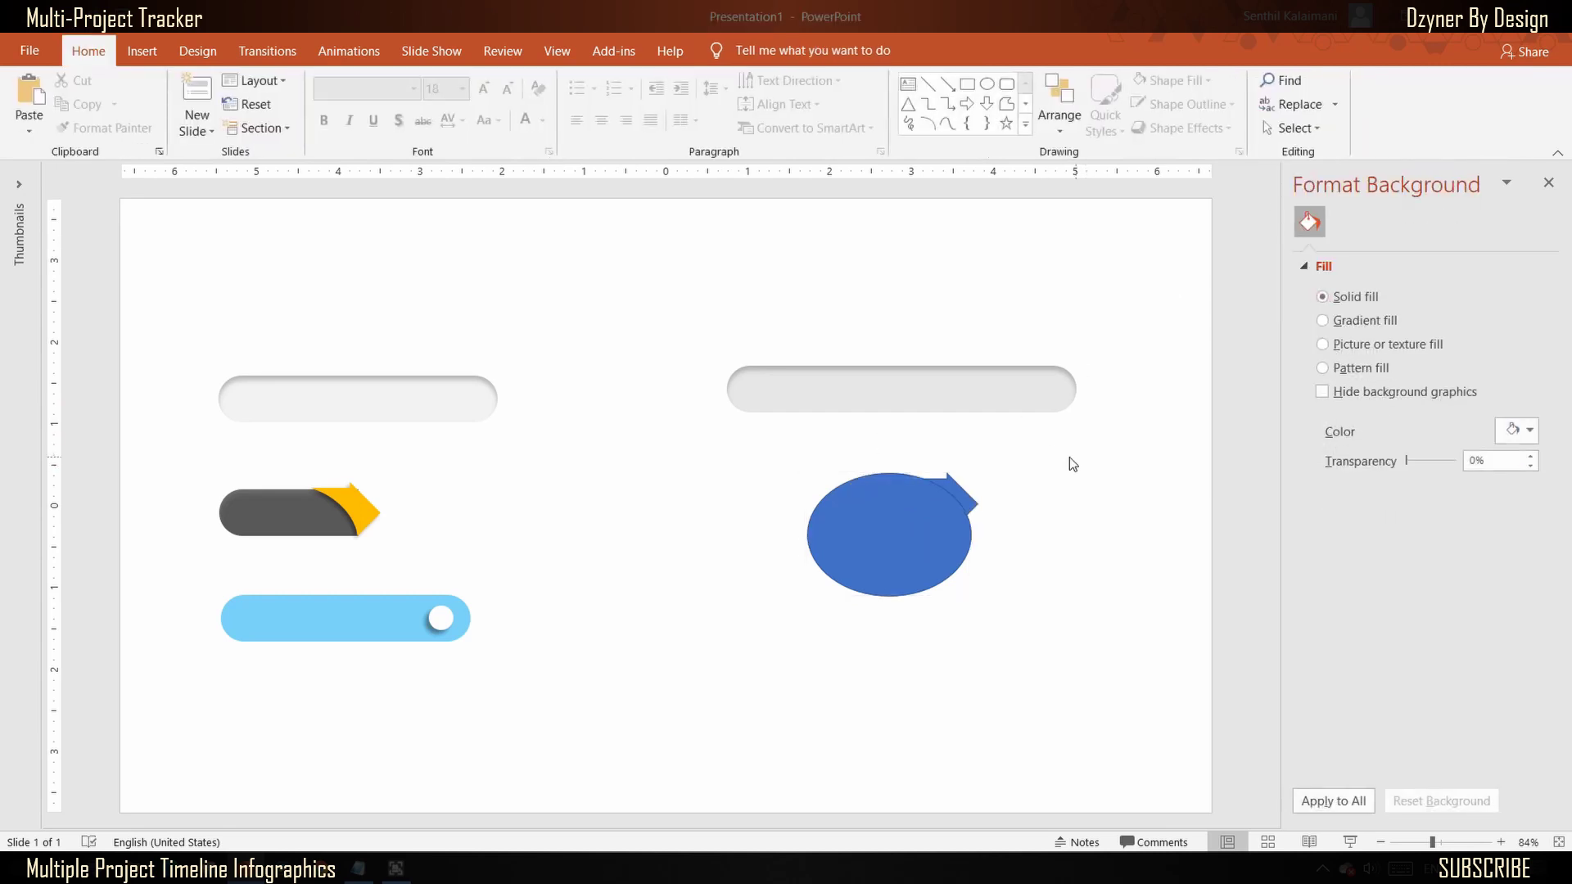
Step: Nudge the oval left until its right edge lines up with the base of the arrowhead
left_click(899, 534)
key("Left")
key("Left")
key("Left")
key("Left")
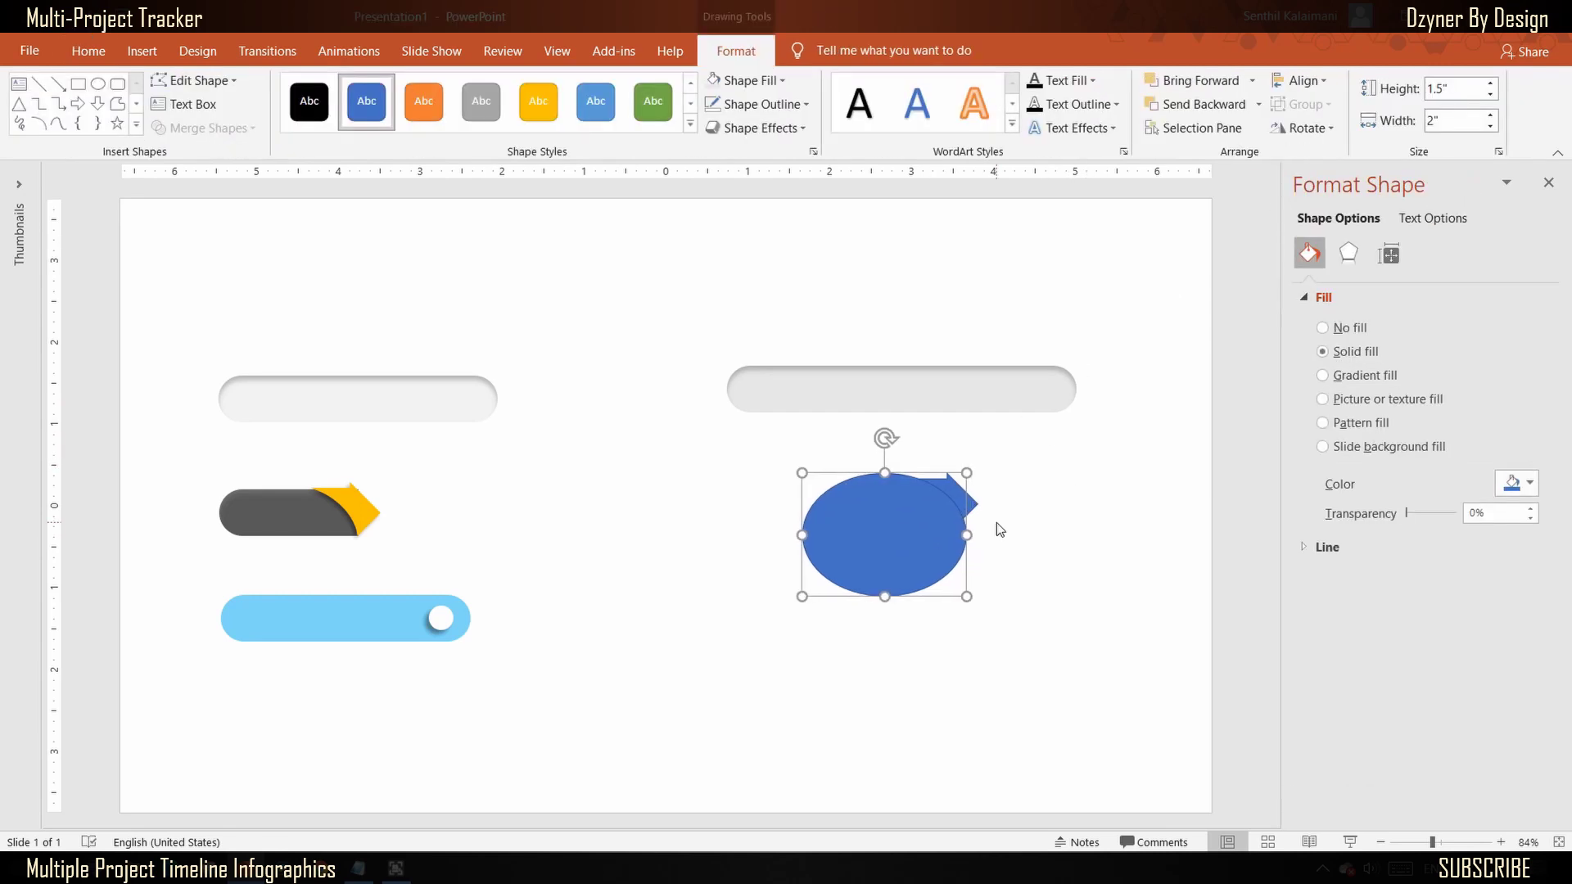
scroll(995, 522, "up", 5)
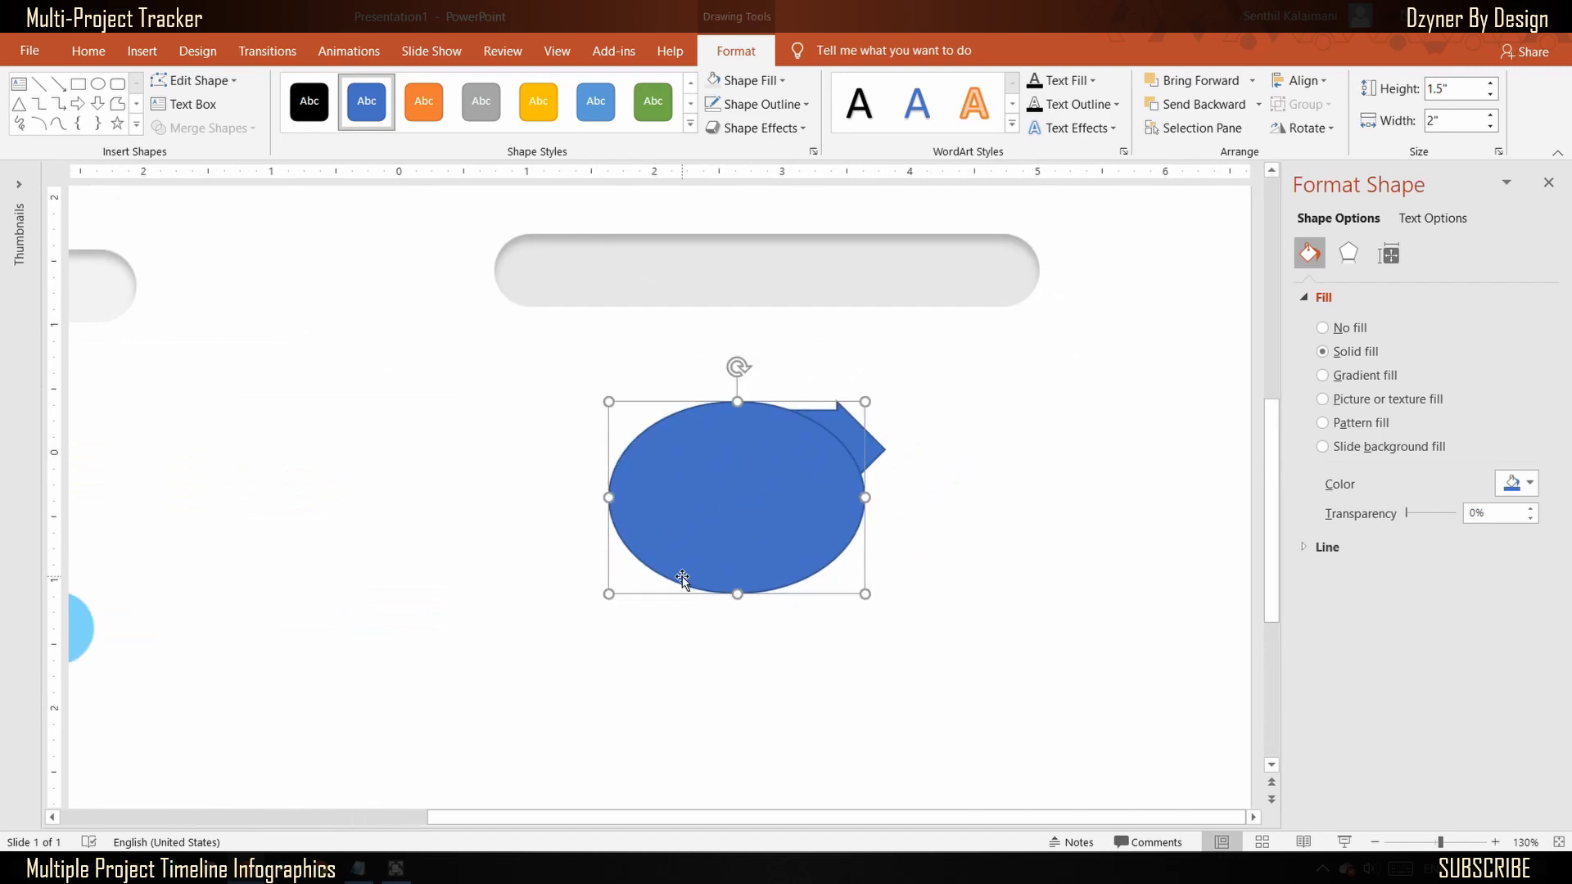
key("Left")
key("Left")
key("Left")
key("Left")
key("Left")
key("Left")
key("Left")
key("Left")
key("Left")
key("Left")
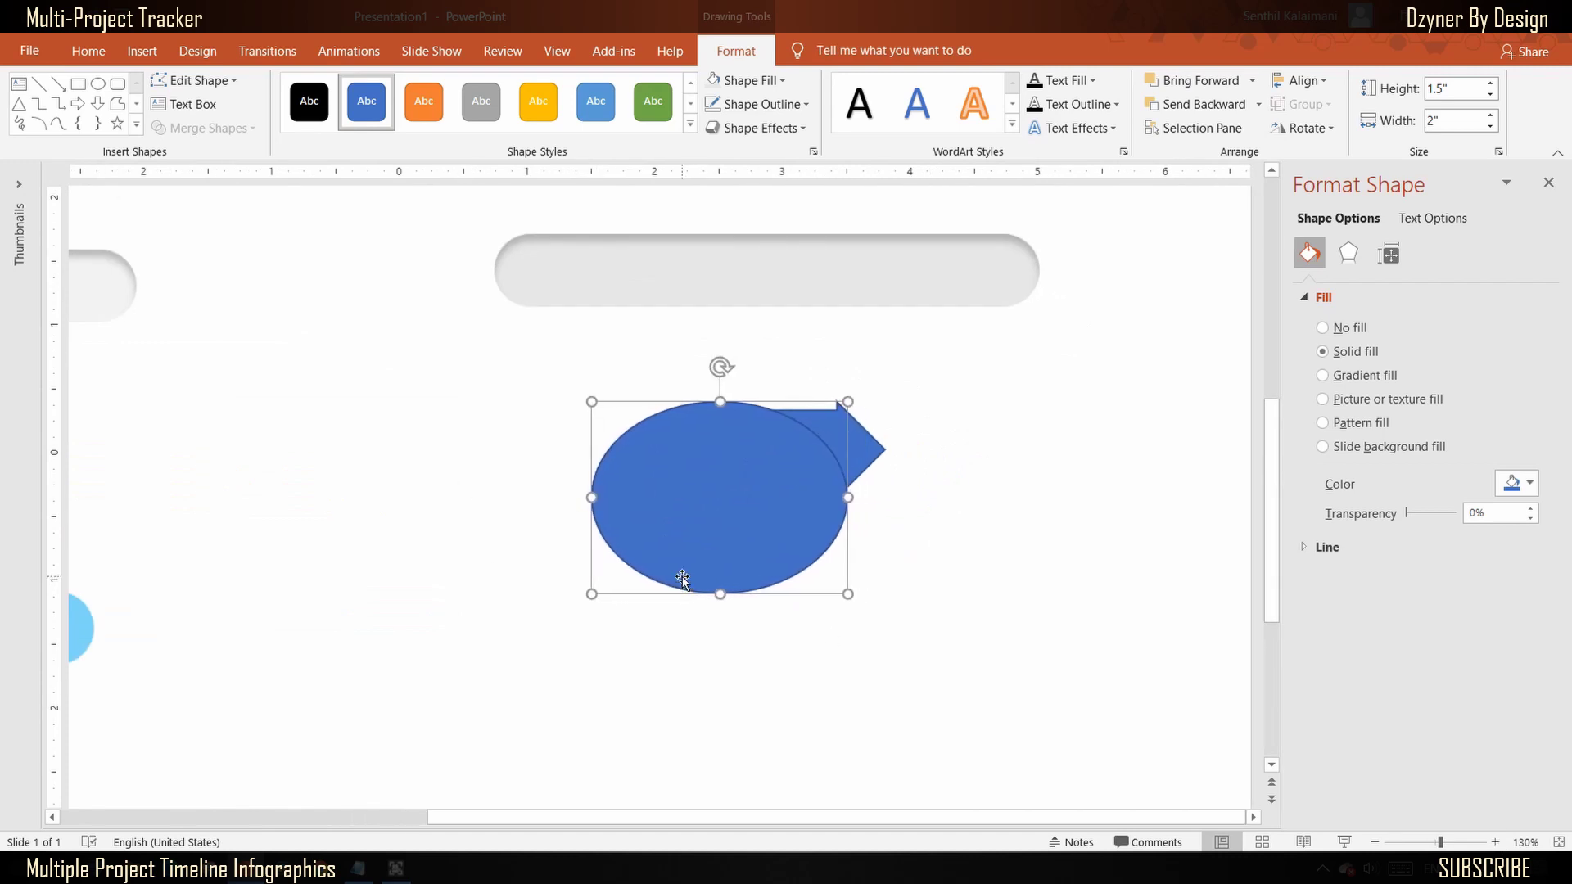
key("Left")
key("Left")
key("Left")
key("Right")
key("Right")
key("Right")
key("Right")
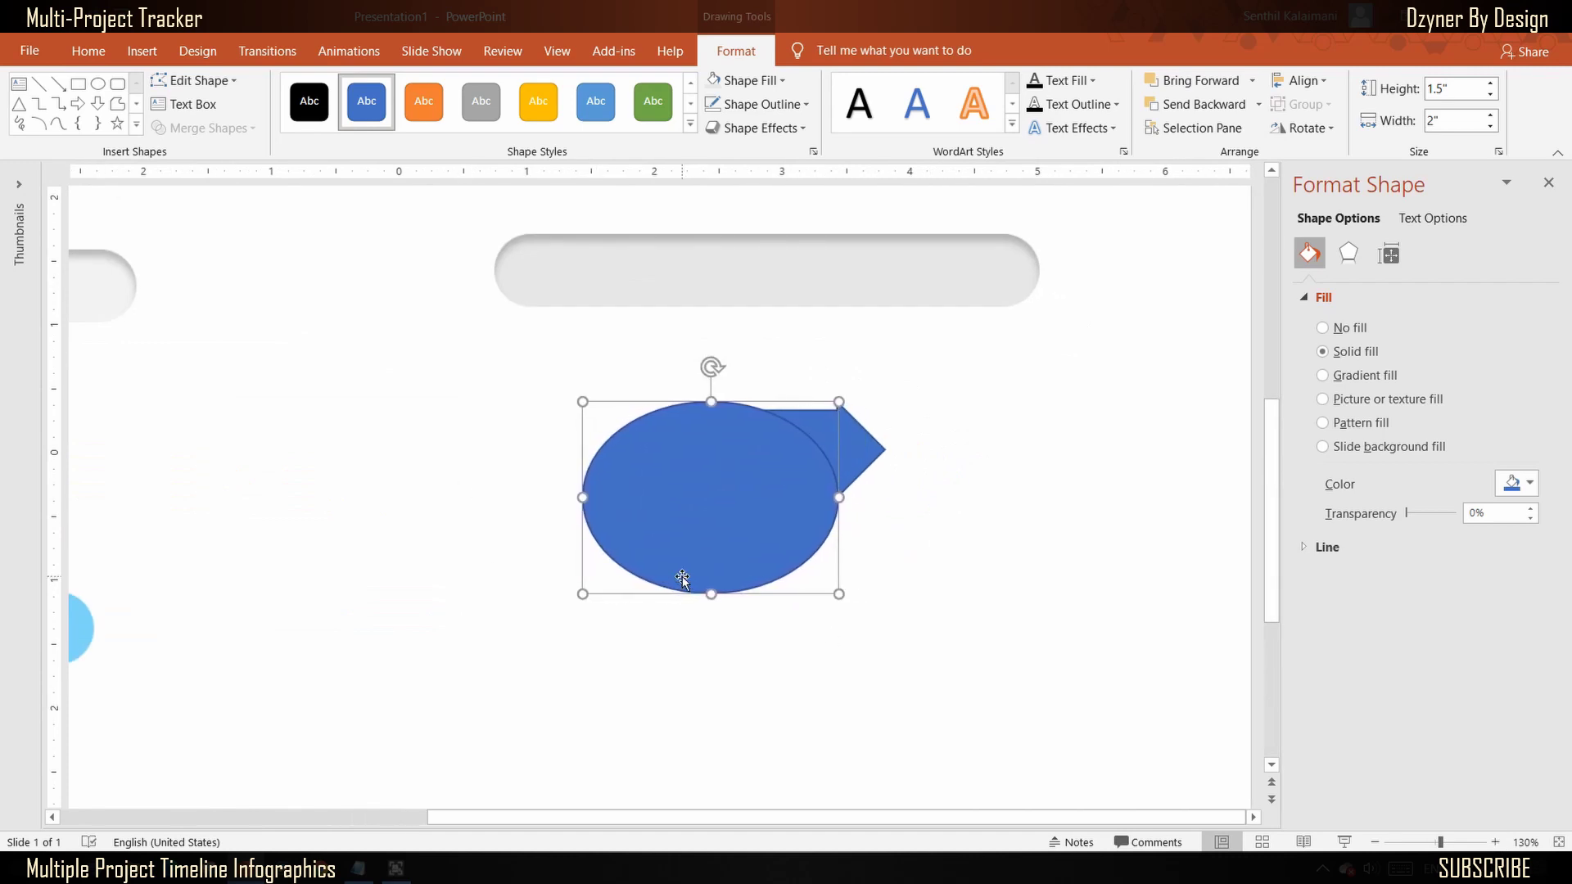
key("Escape")
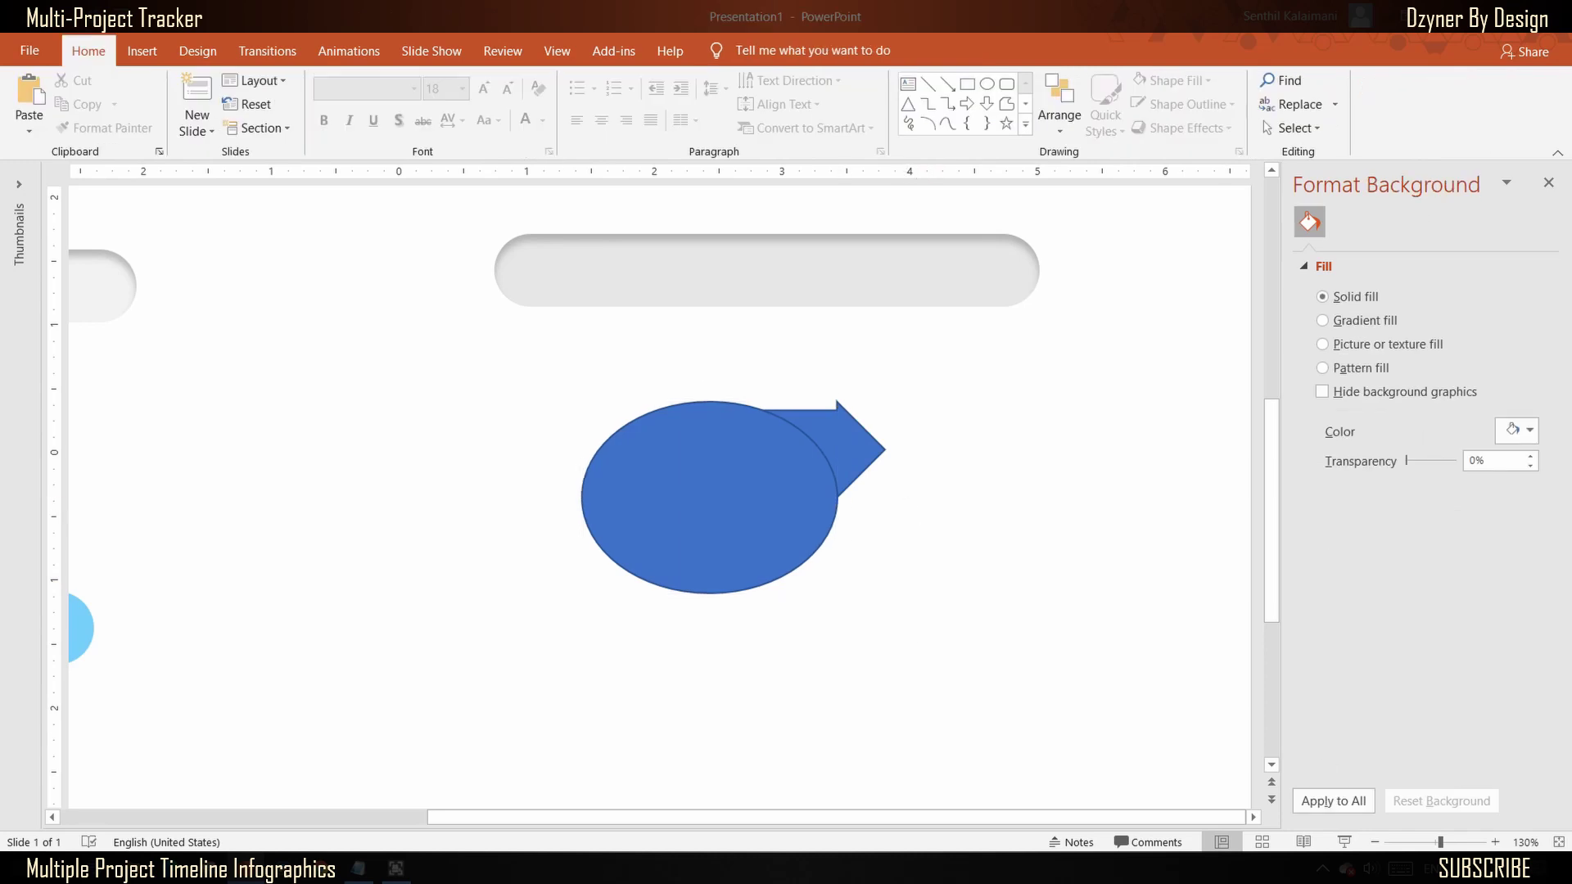
left_click(1559, 841)
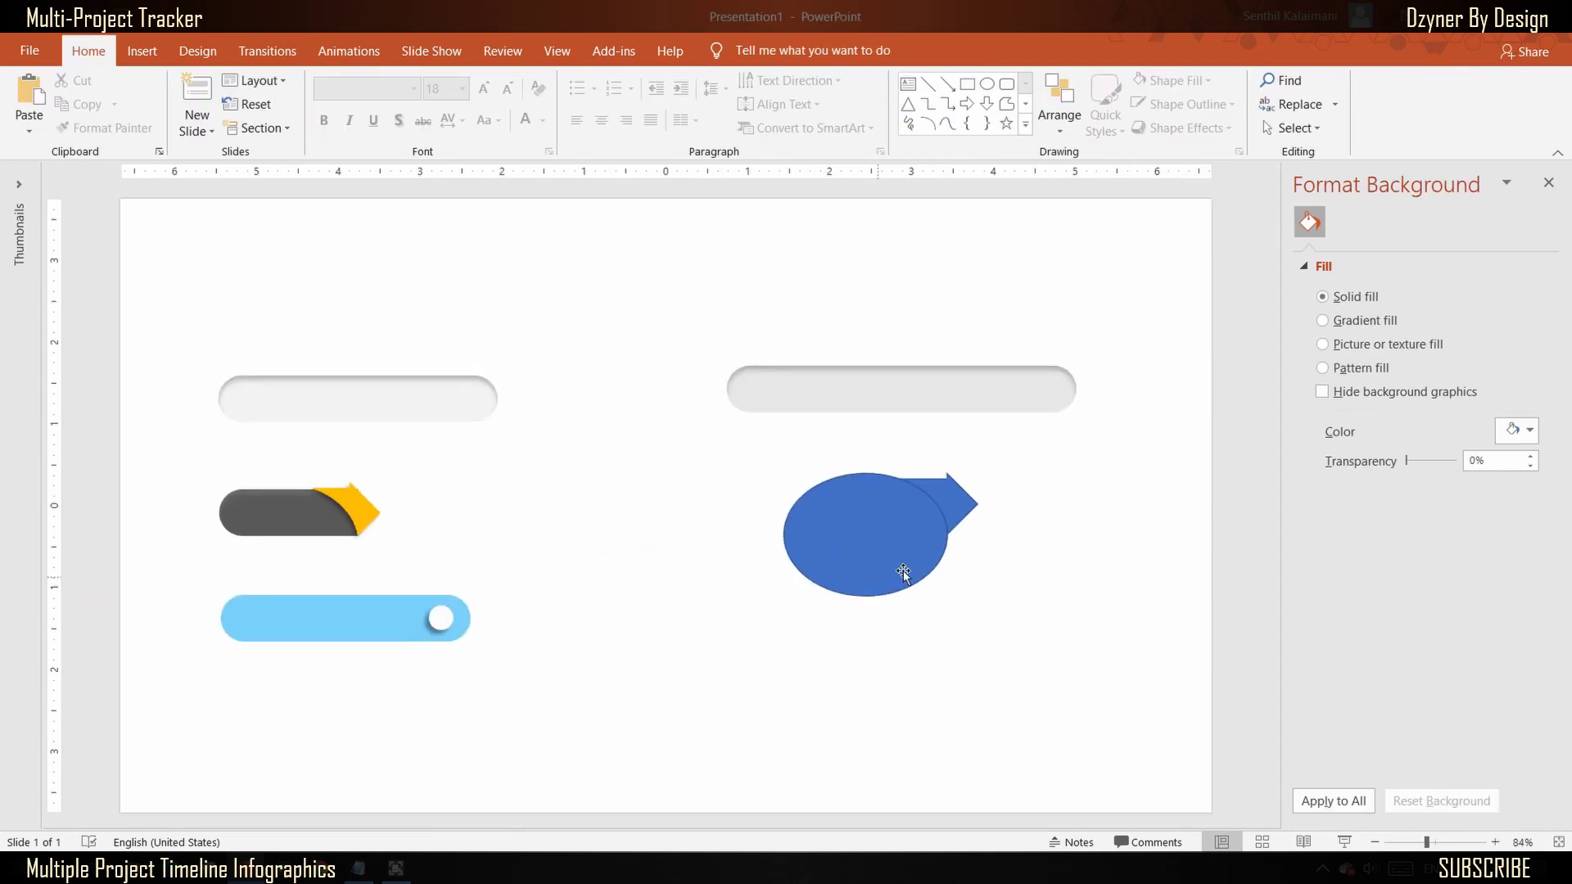
Step: Subtract the oval from the block arrow, leaving an arrowhead with a curved inner edge
left_click(961, 495)
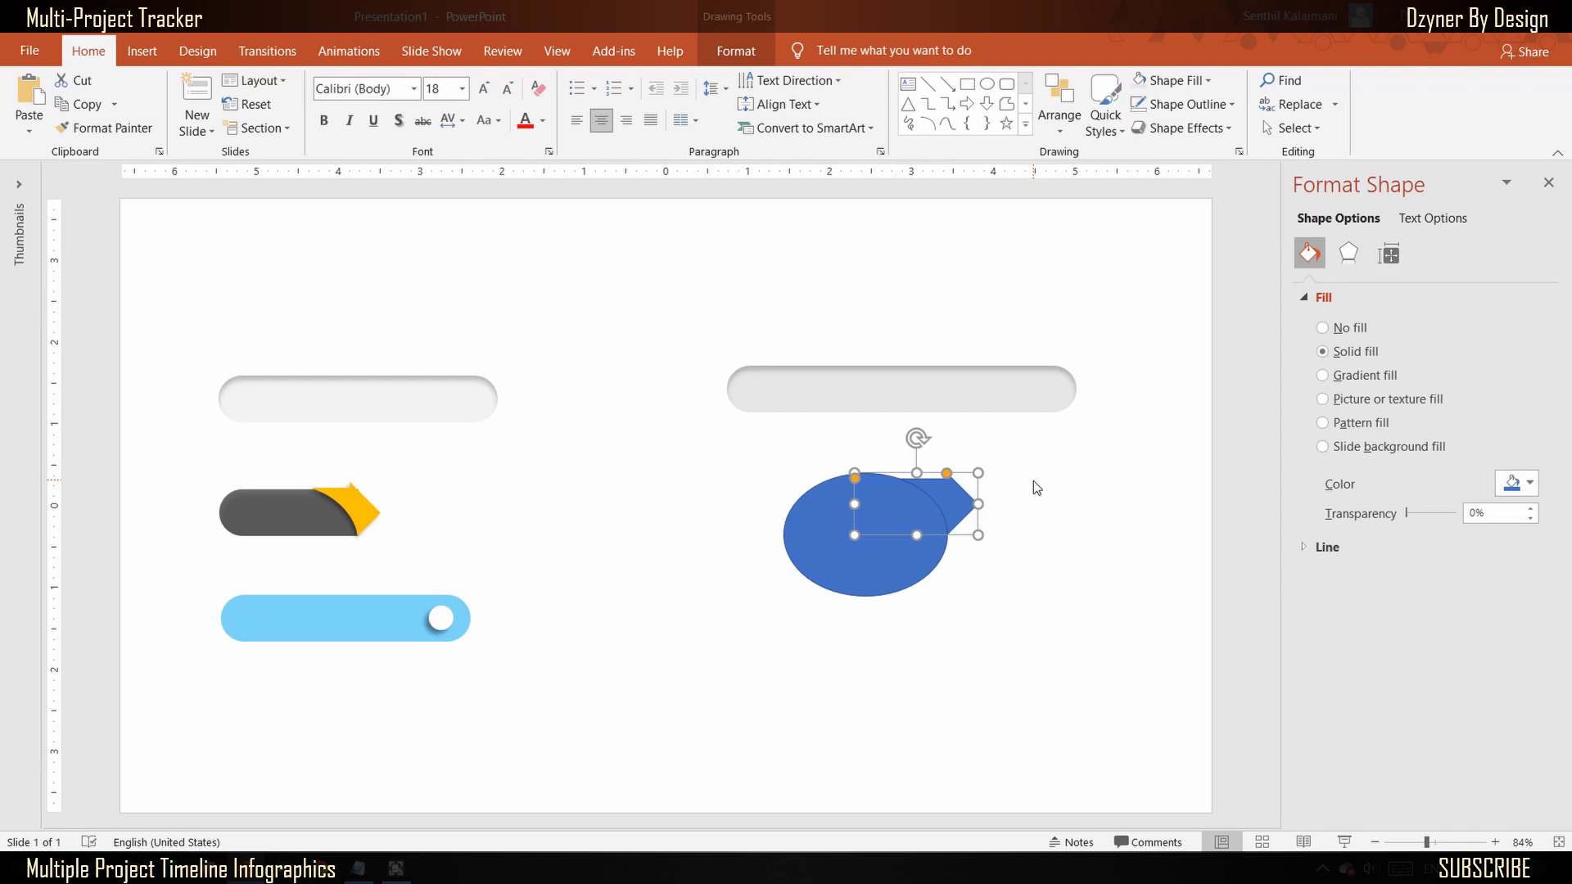
left_click(861, 565, "shift")
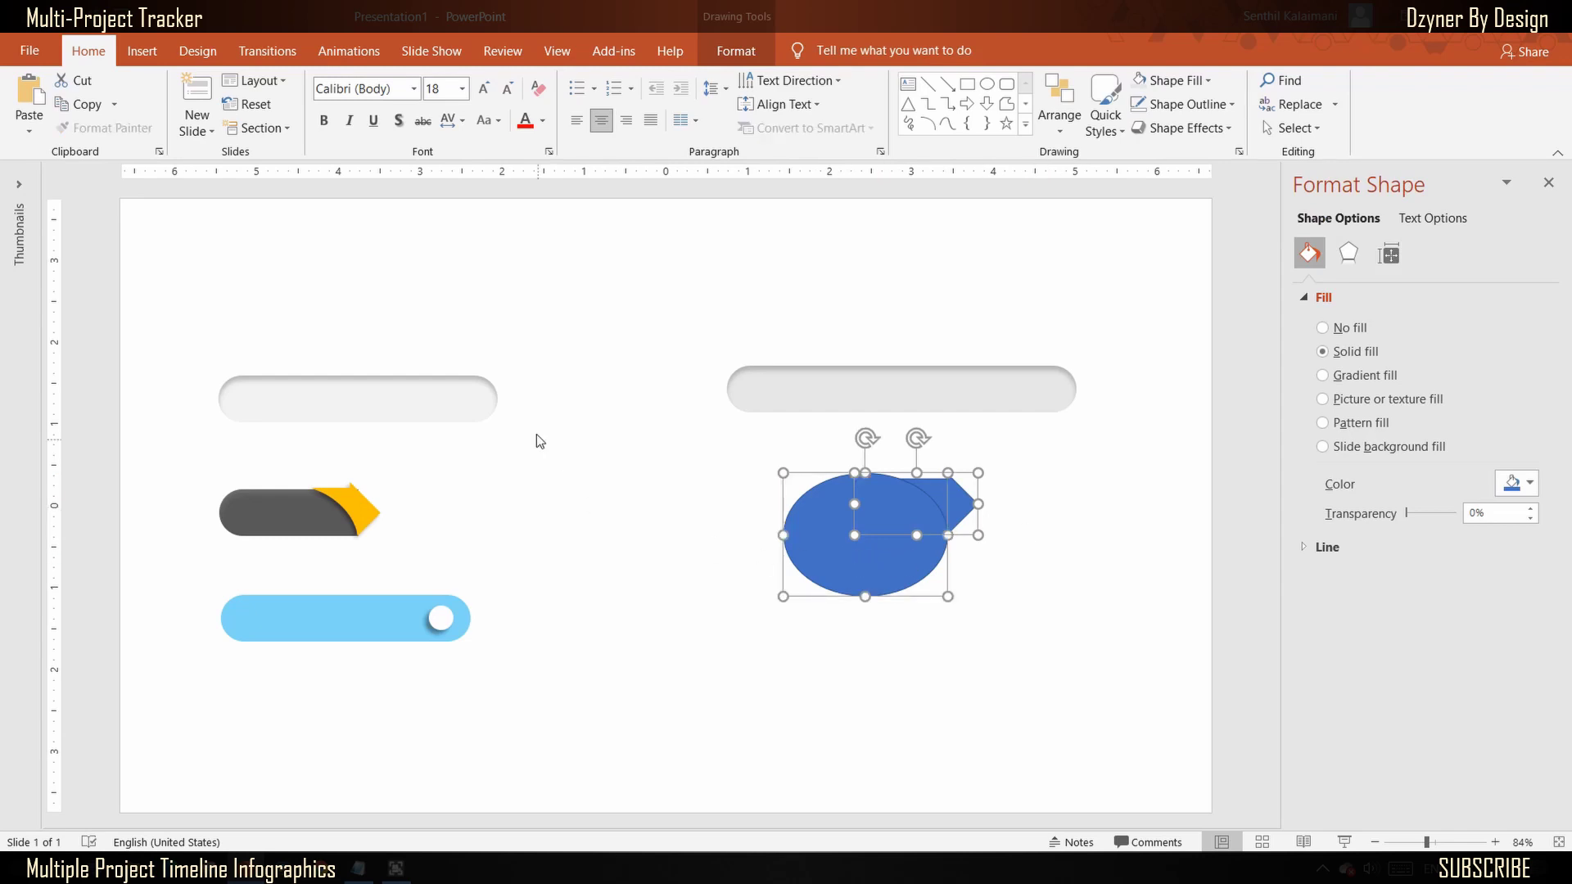
left_click(736, 54)
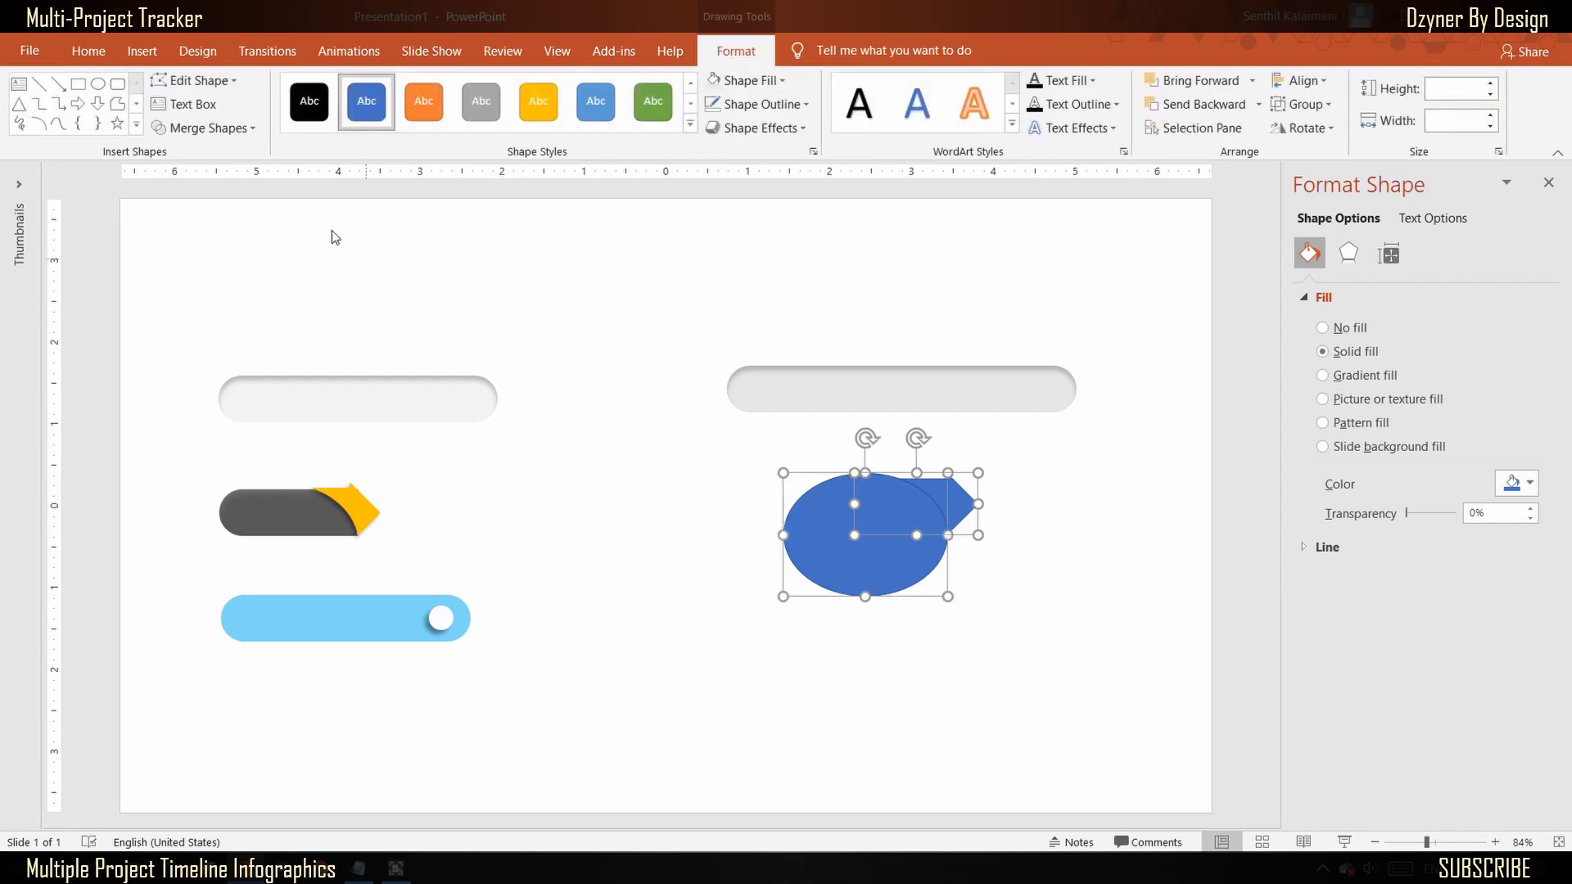
left_click(252, 128)
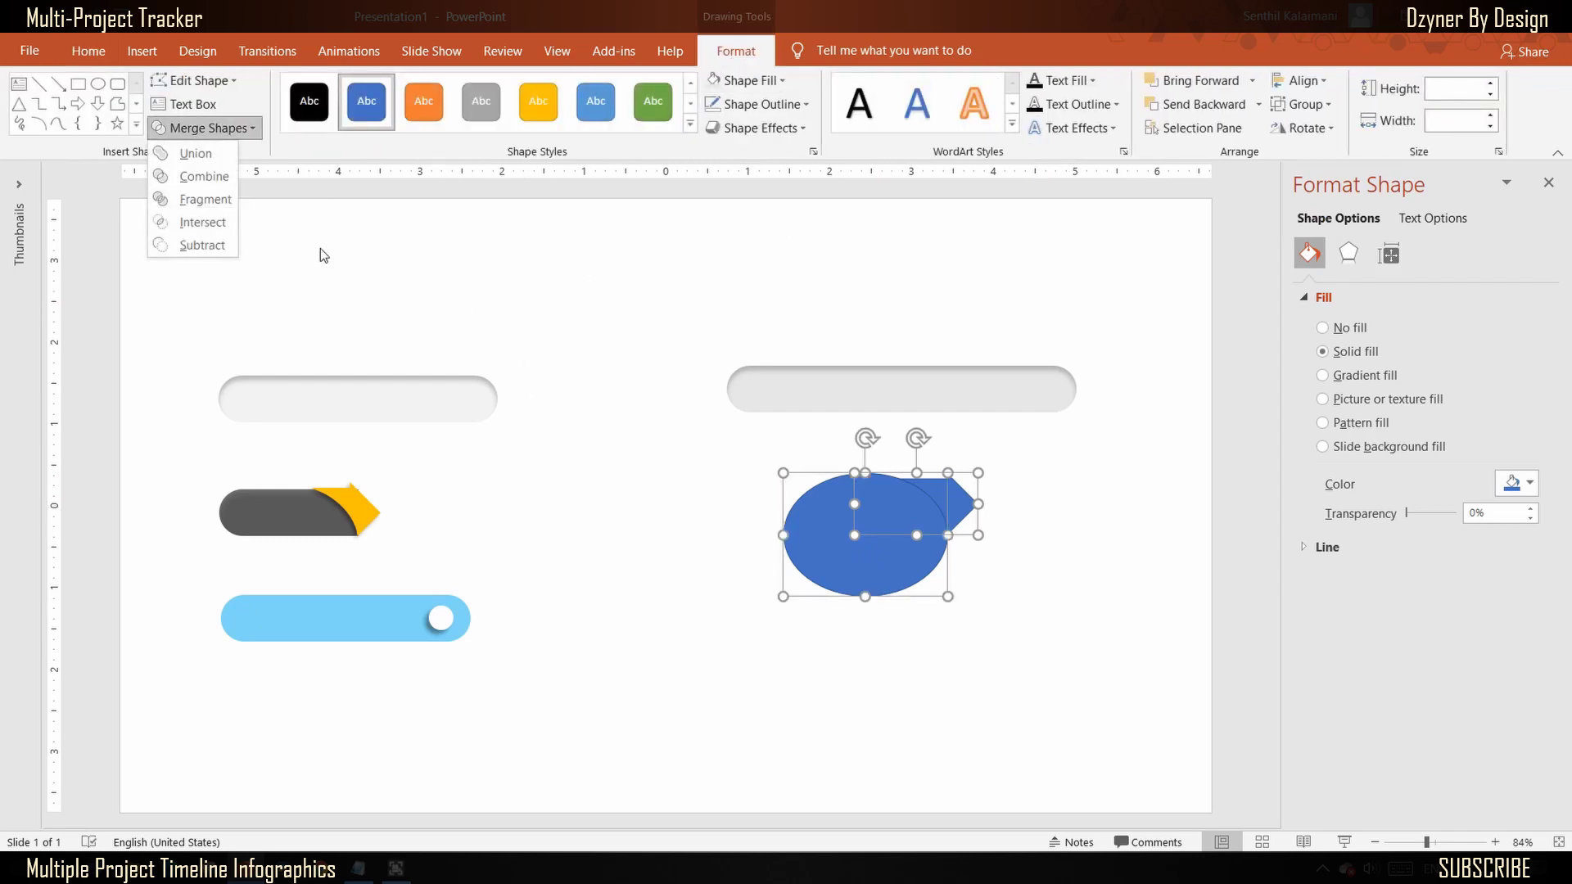
left_click(201, 245)
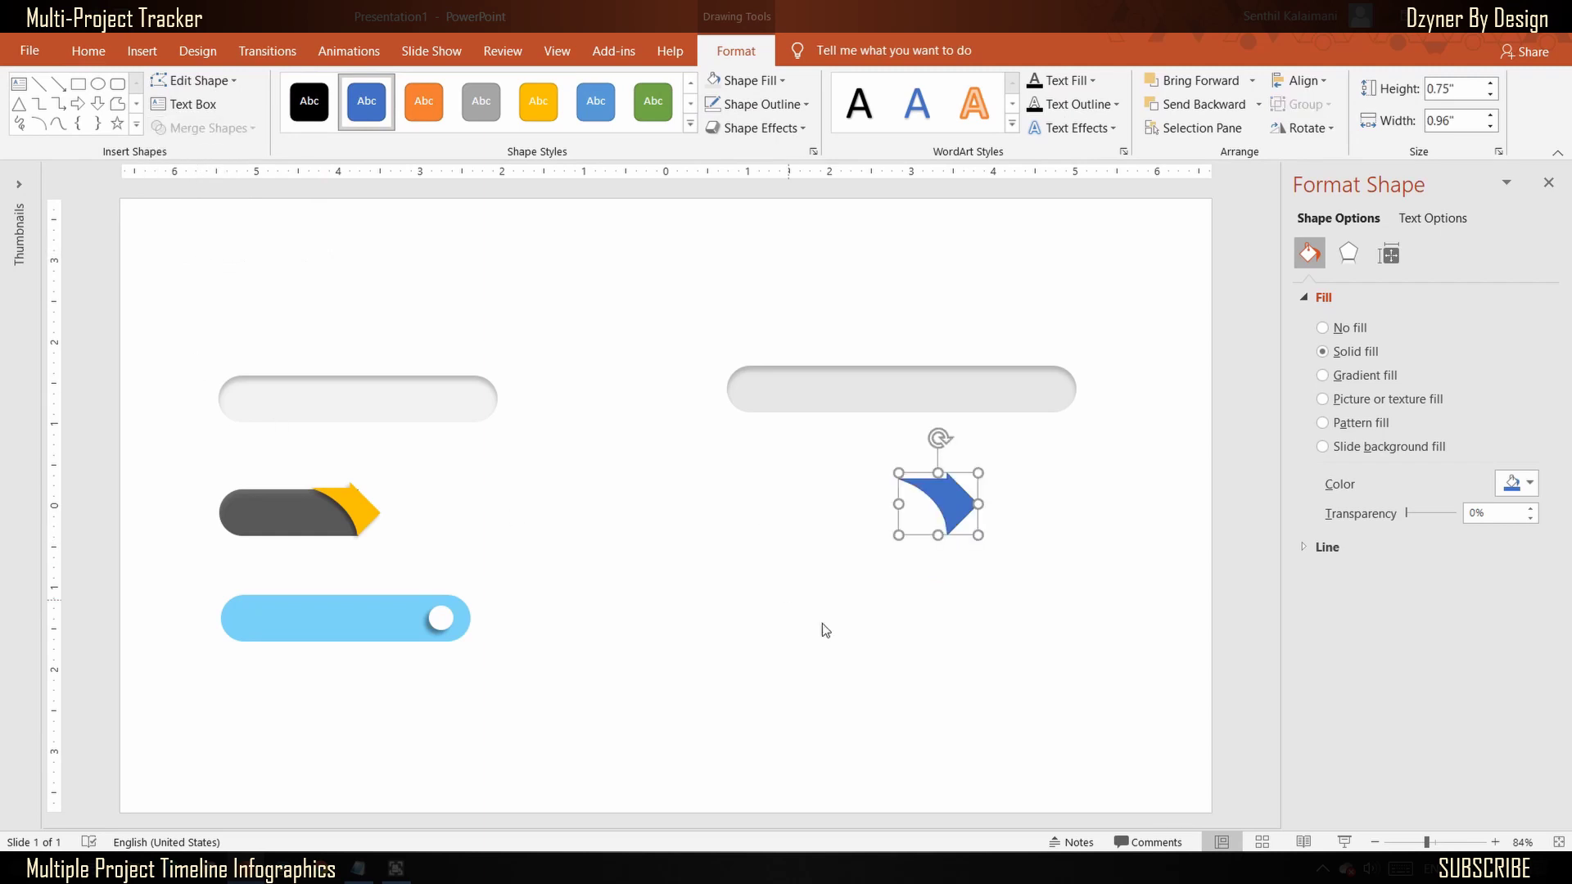
left_click(984, 604)
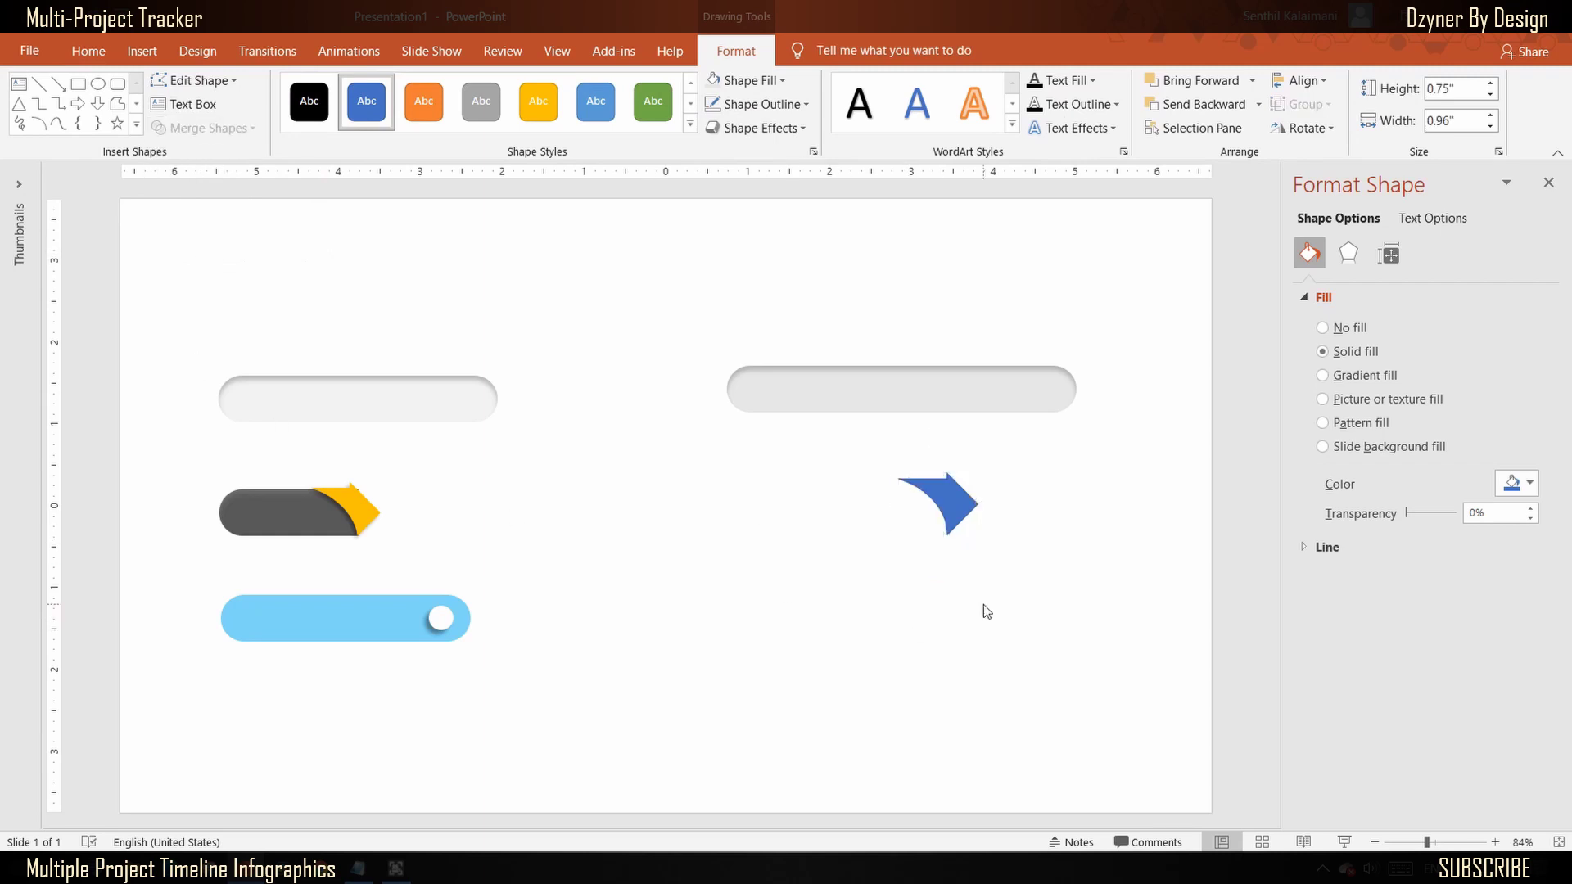
Step: Apply the gold filled shape style to the curved arrowhead
left_click(960, 517)
left_click(540, 103)
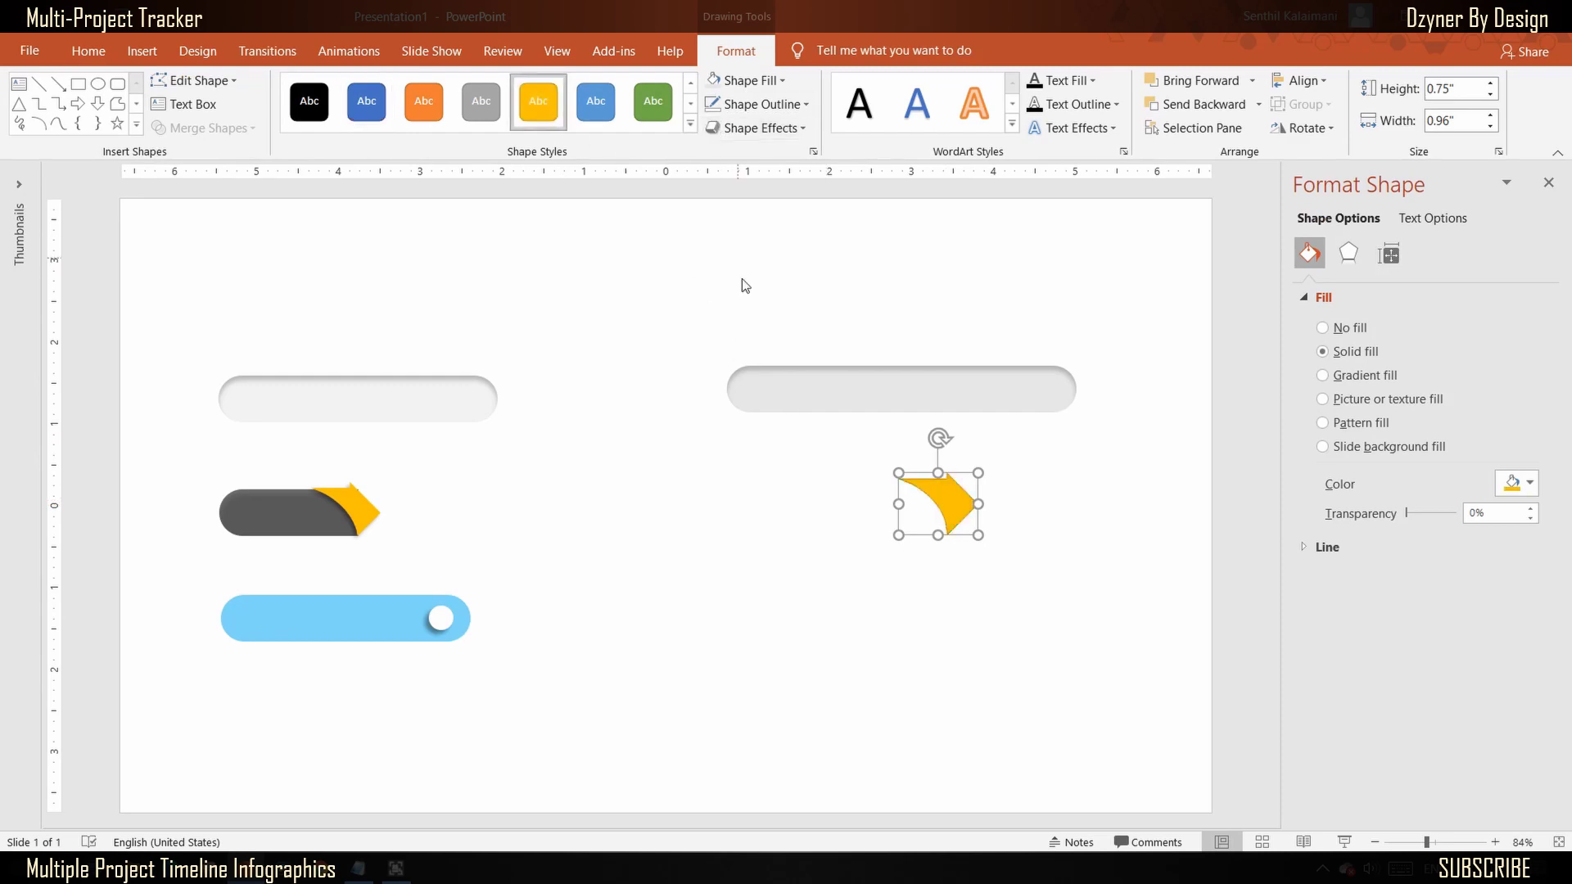
left_click(1037, 539)
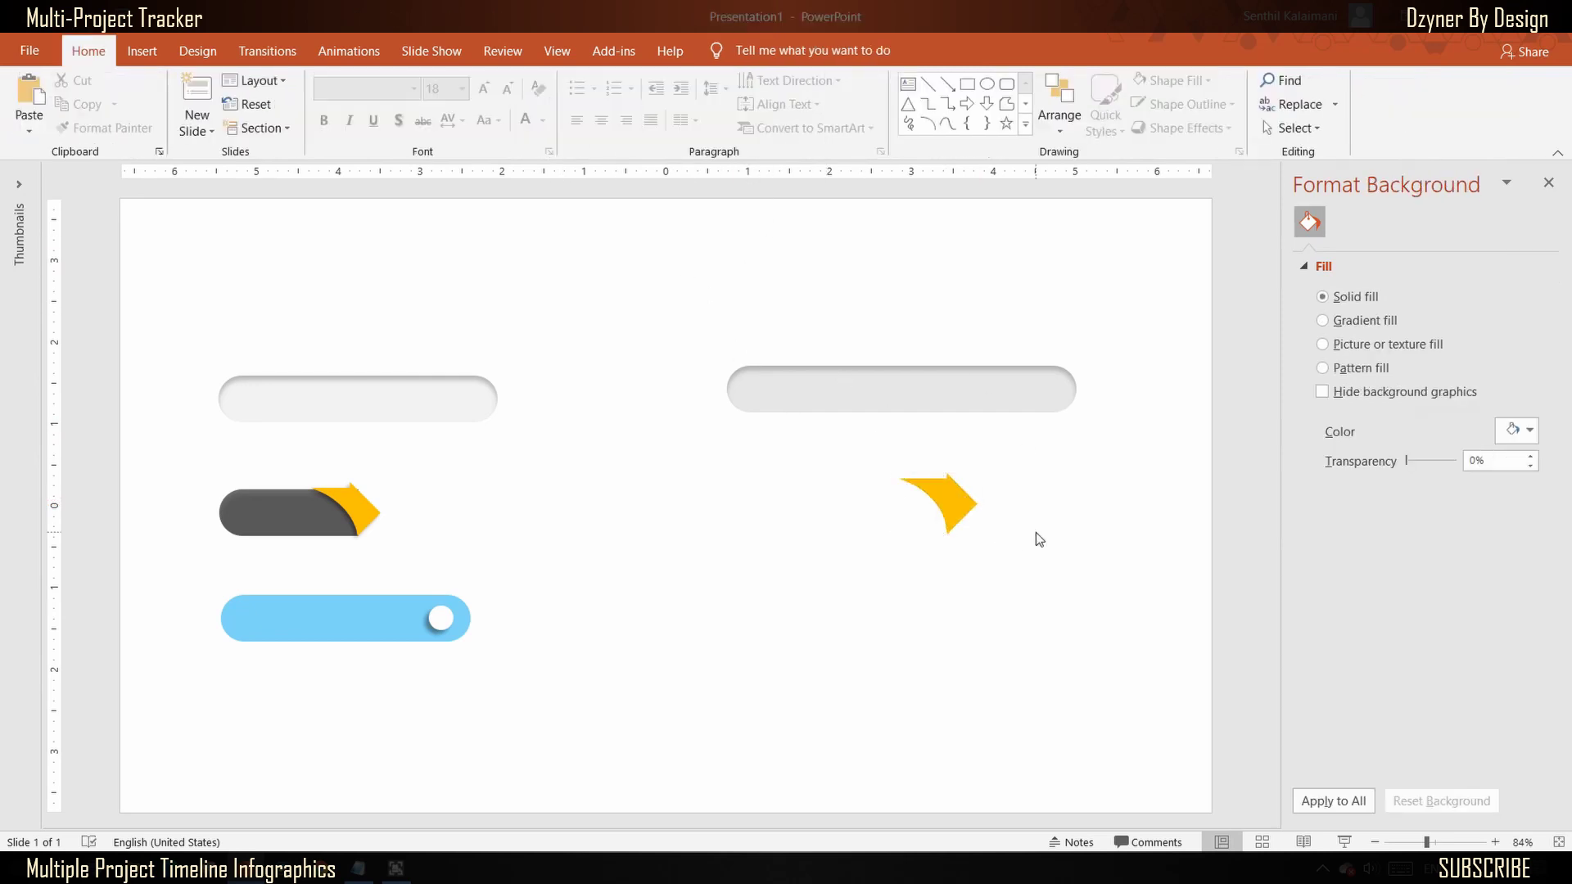
Step: Copy the light gray rounded bar down over the gold arrowhead and fill the copy dark gray
left_click(870, 389)
left_click_drag(938, 394, 941, 508)
left_click(773, 81)
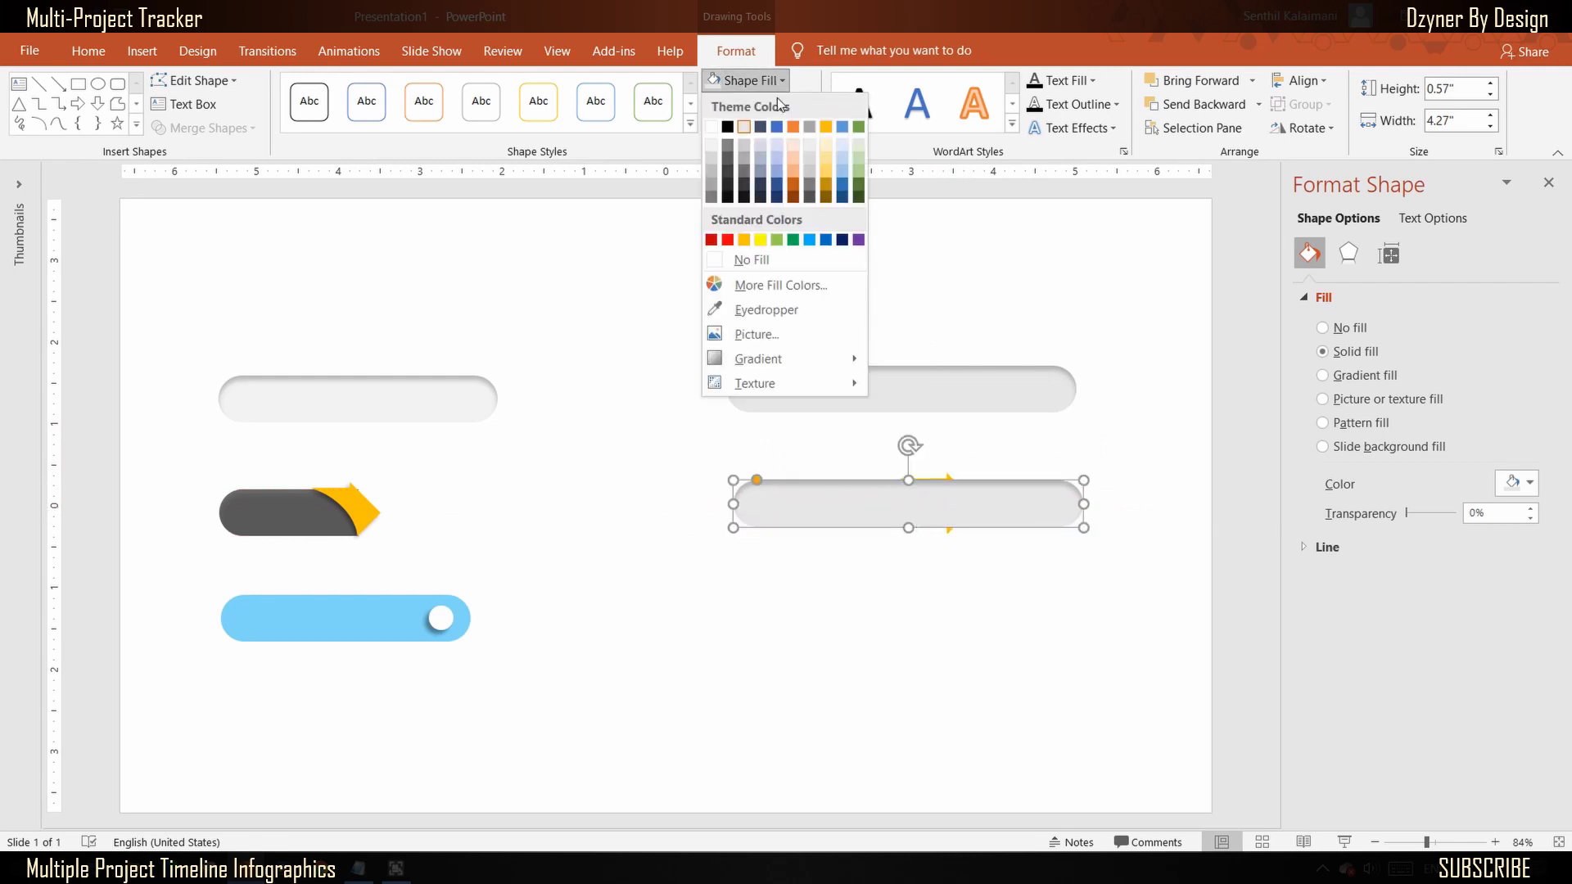
left_click(728, 164)
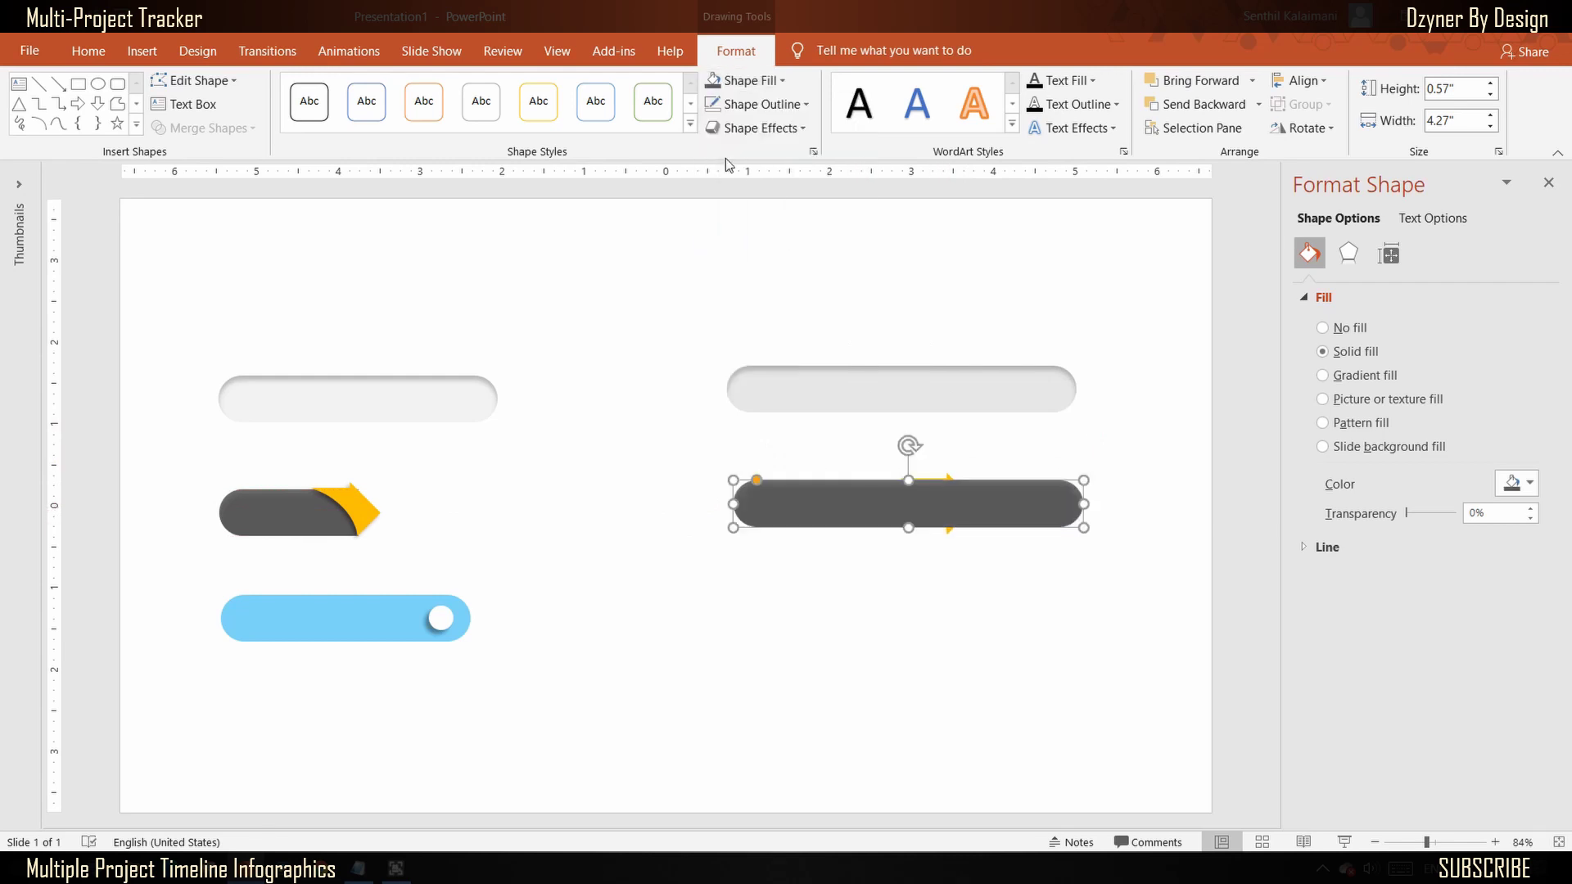
Step: Remove the shadow from the dark gray rounded bar
left_click(787, 129)
left_click(891, 243)
left_click(1102, 447)
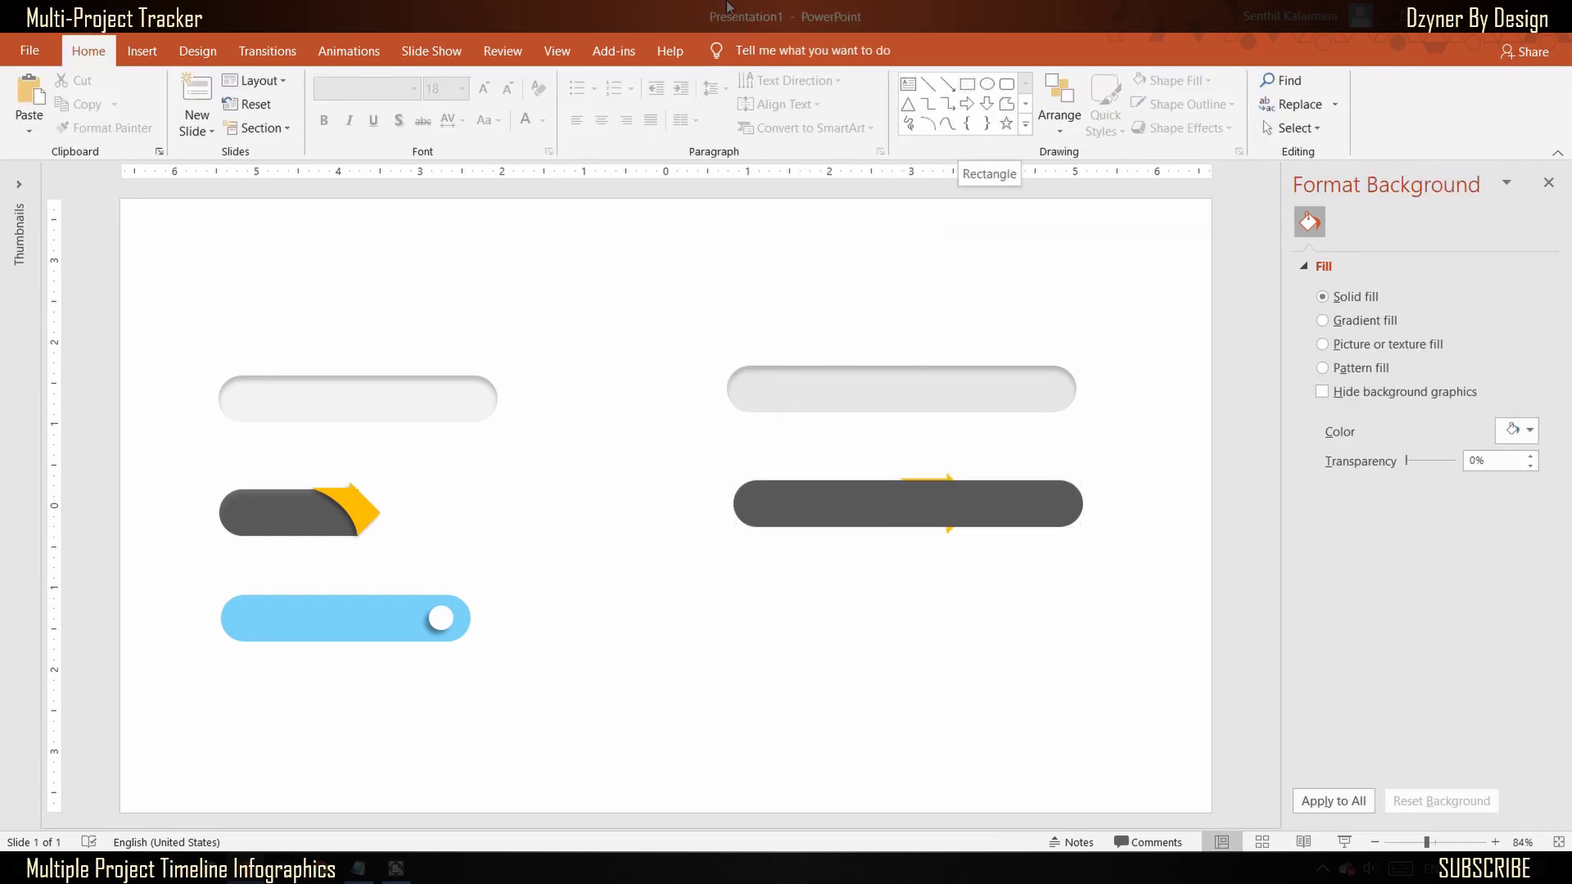
Step: Move the dark gray bar below the gold arrowhead and draw a rectangle covering the bar's right half
left_click(983, 512)
left_click_drag(983, 512, 974, 606)
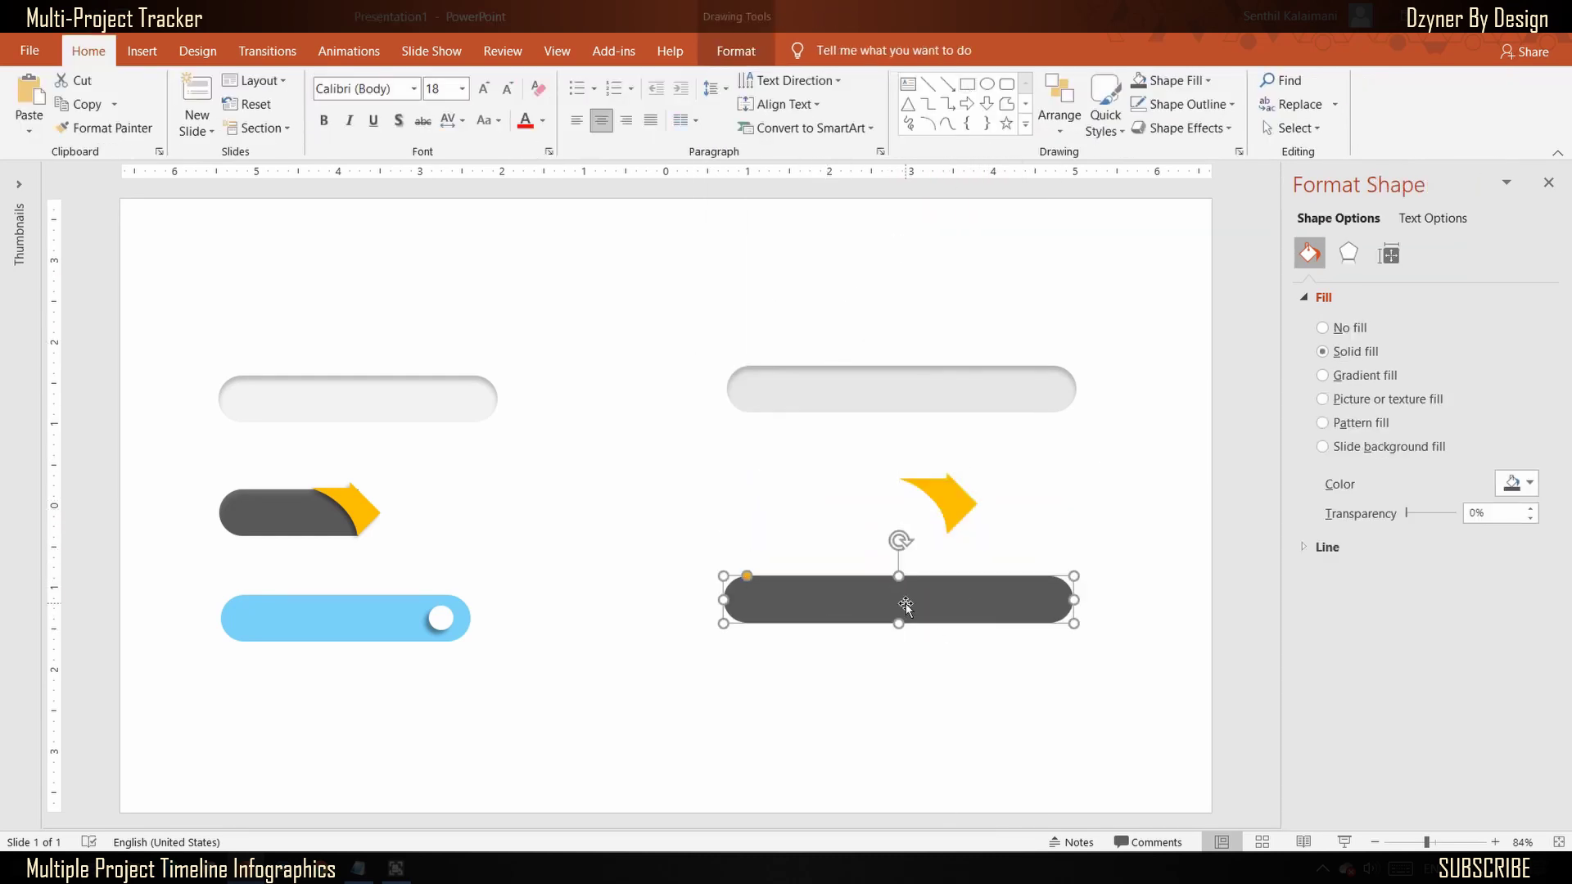
left_click(967, 83)
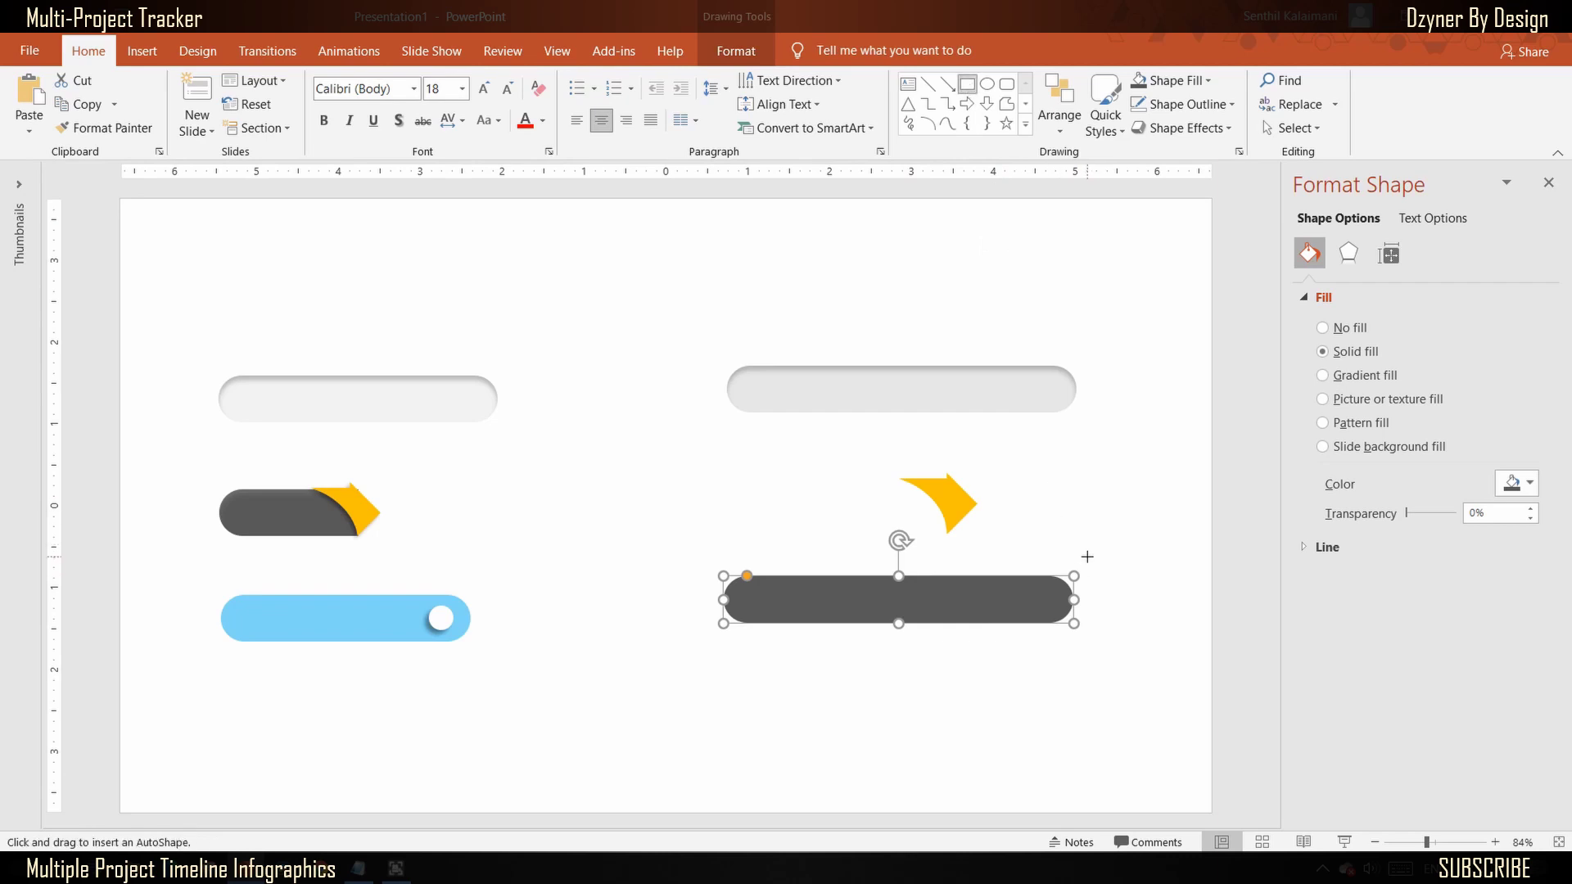
left_click_drag(1087, 556, 893, 646)
left_click(848, 668)
Step: Subtract the blue rectangle from the dark gray bar, leaving only its rounded left half
left_click(813, 602)
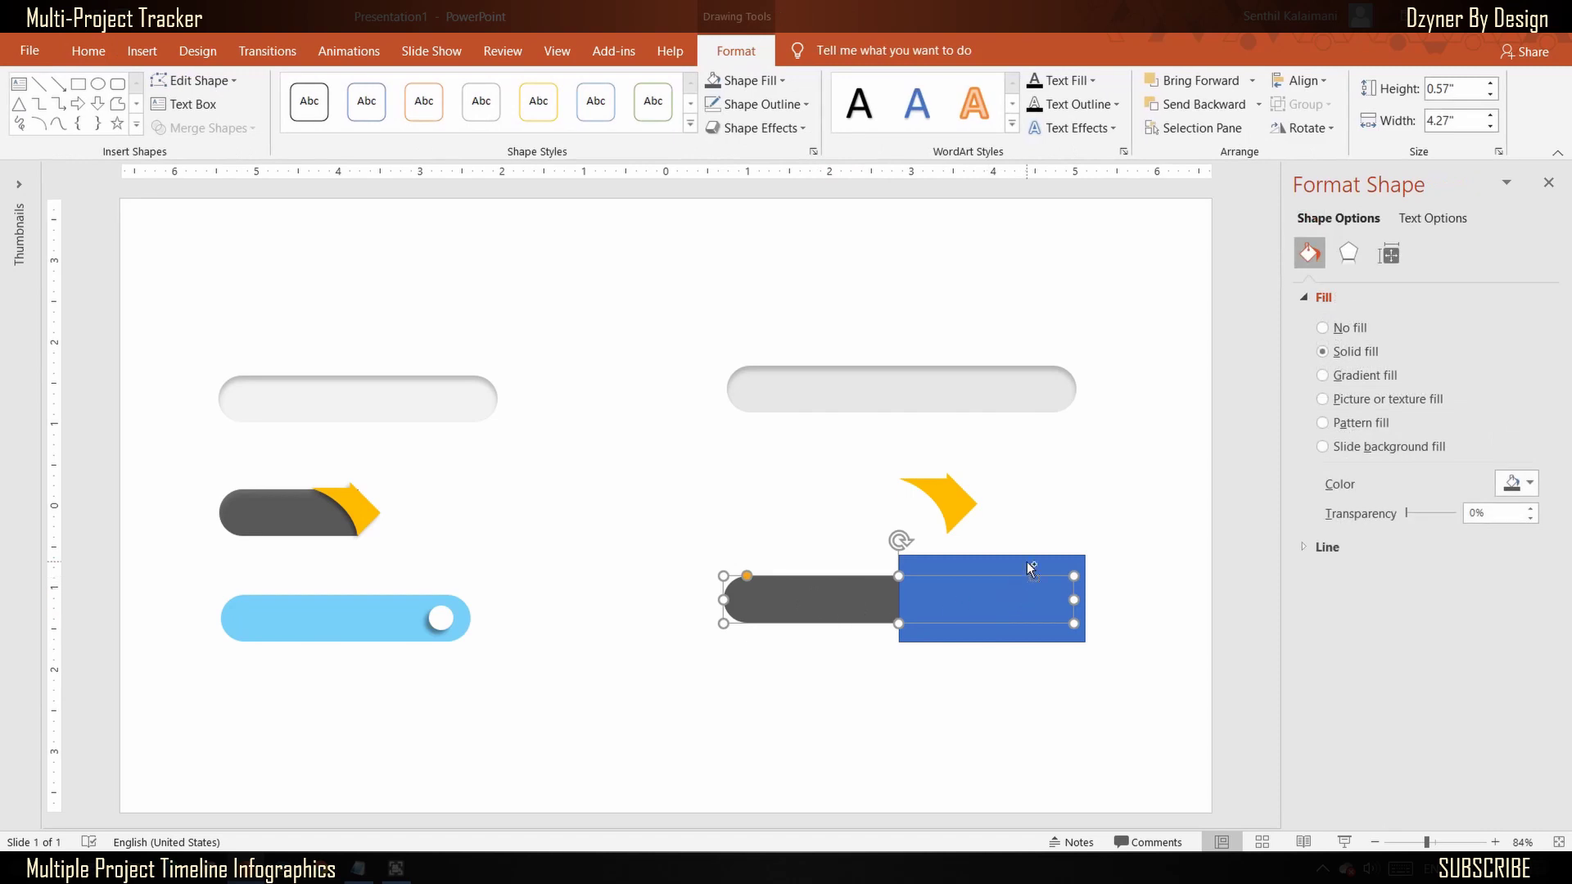
left_click(1027, 561, "shift")
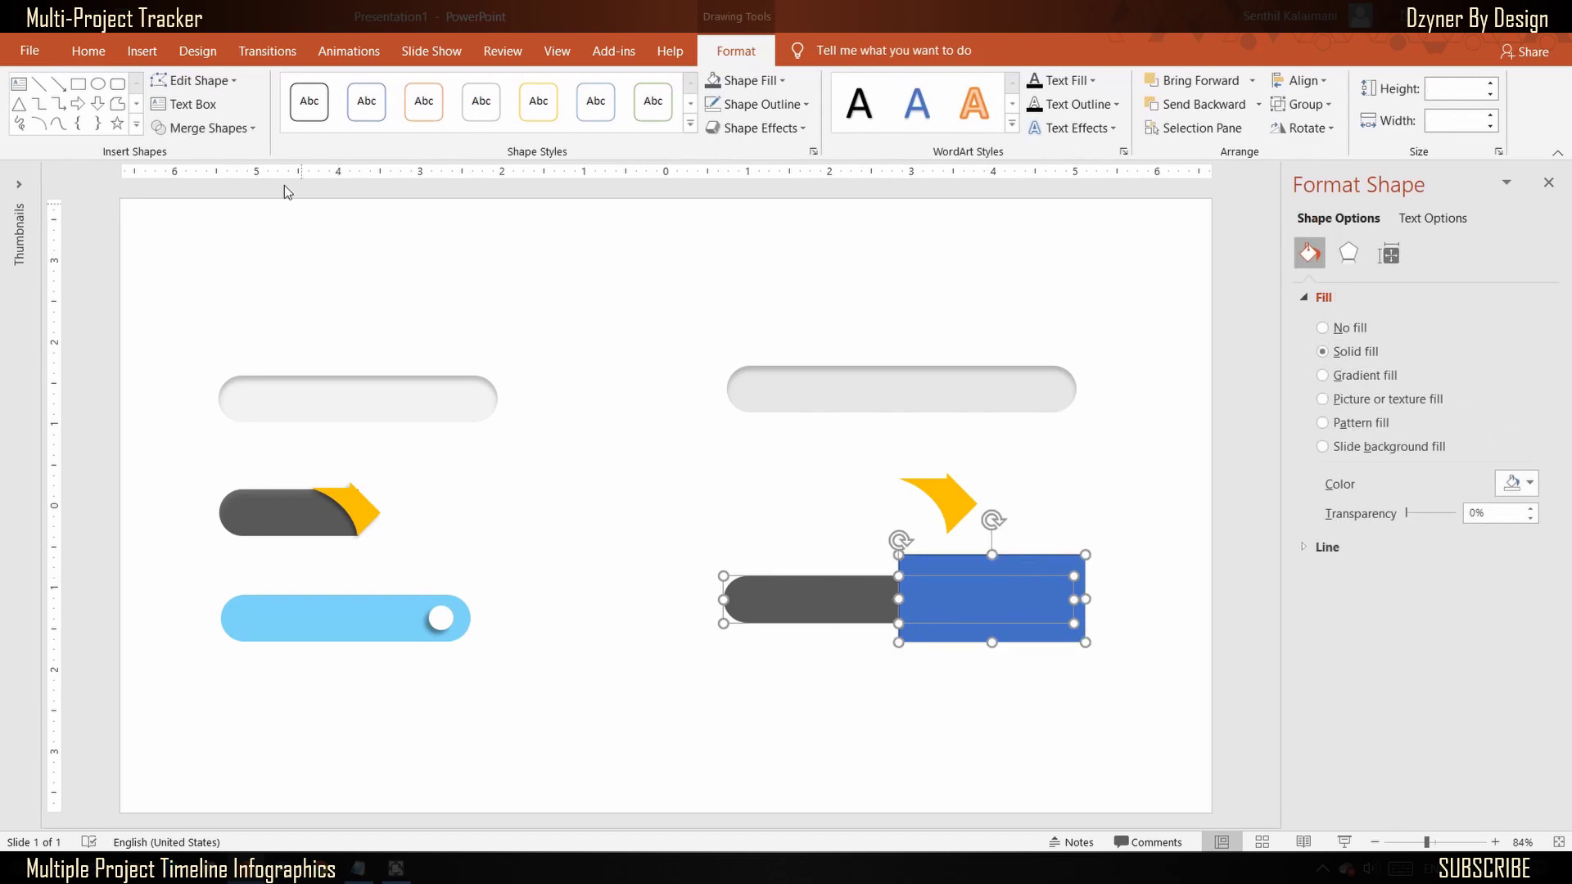
left_click(236, 135)
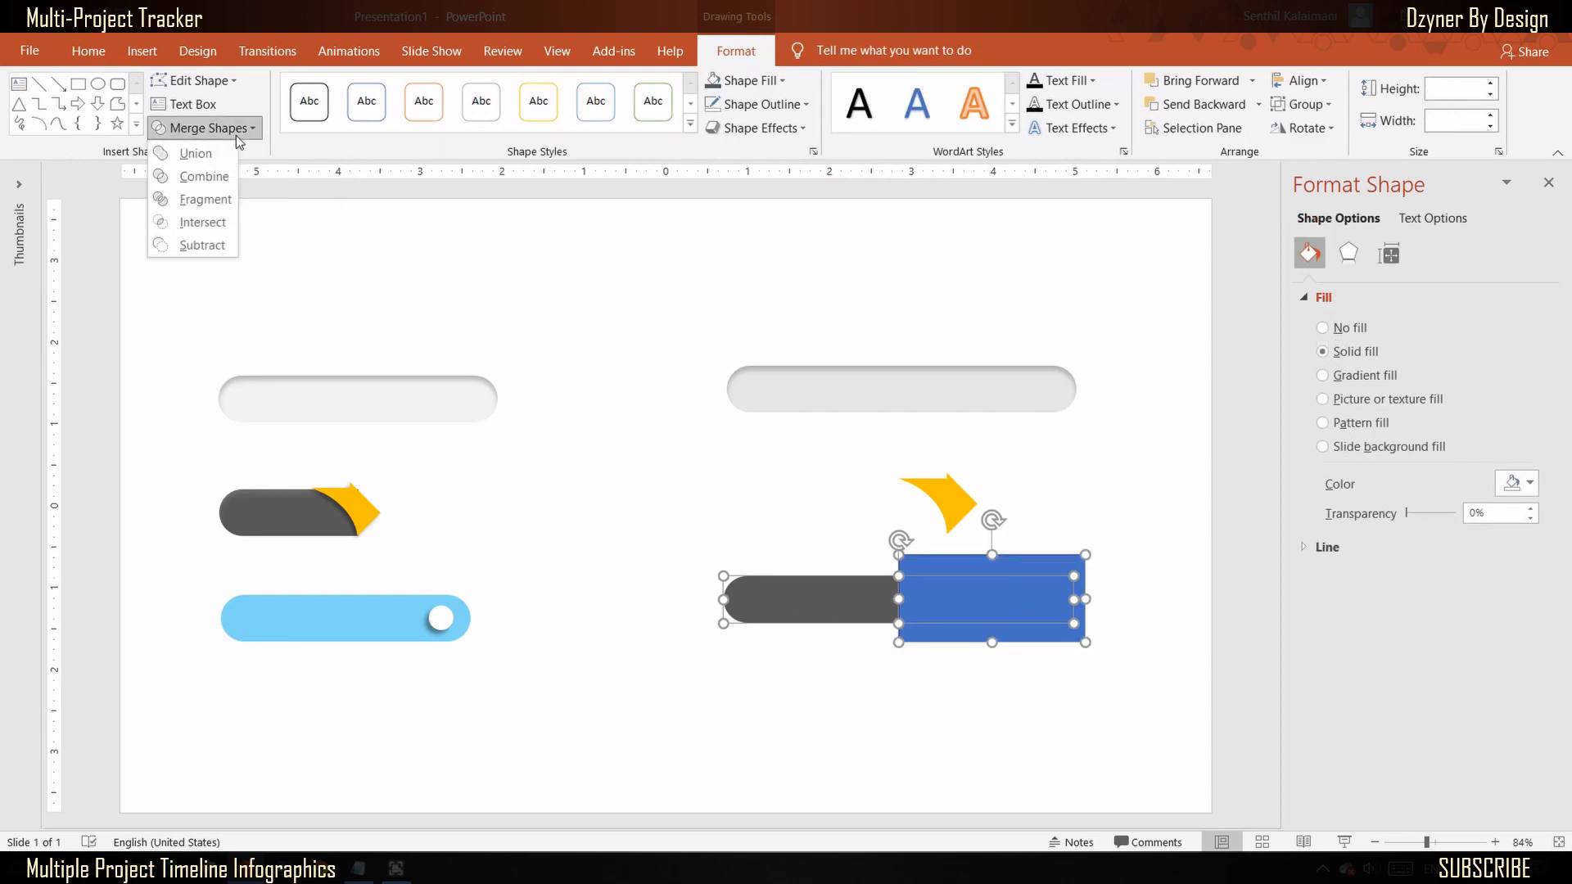
left_click(214, 245)
left_click(917, 680)
Step: Move the half bar against the arrowhead so its cut end meets the arrowhead's base, and send it behind the arrowhead
left_click_drag(809, 601, 859, 506)
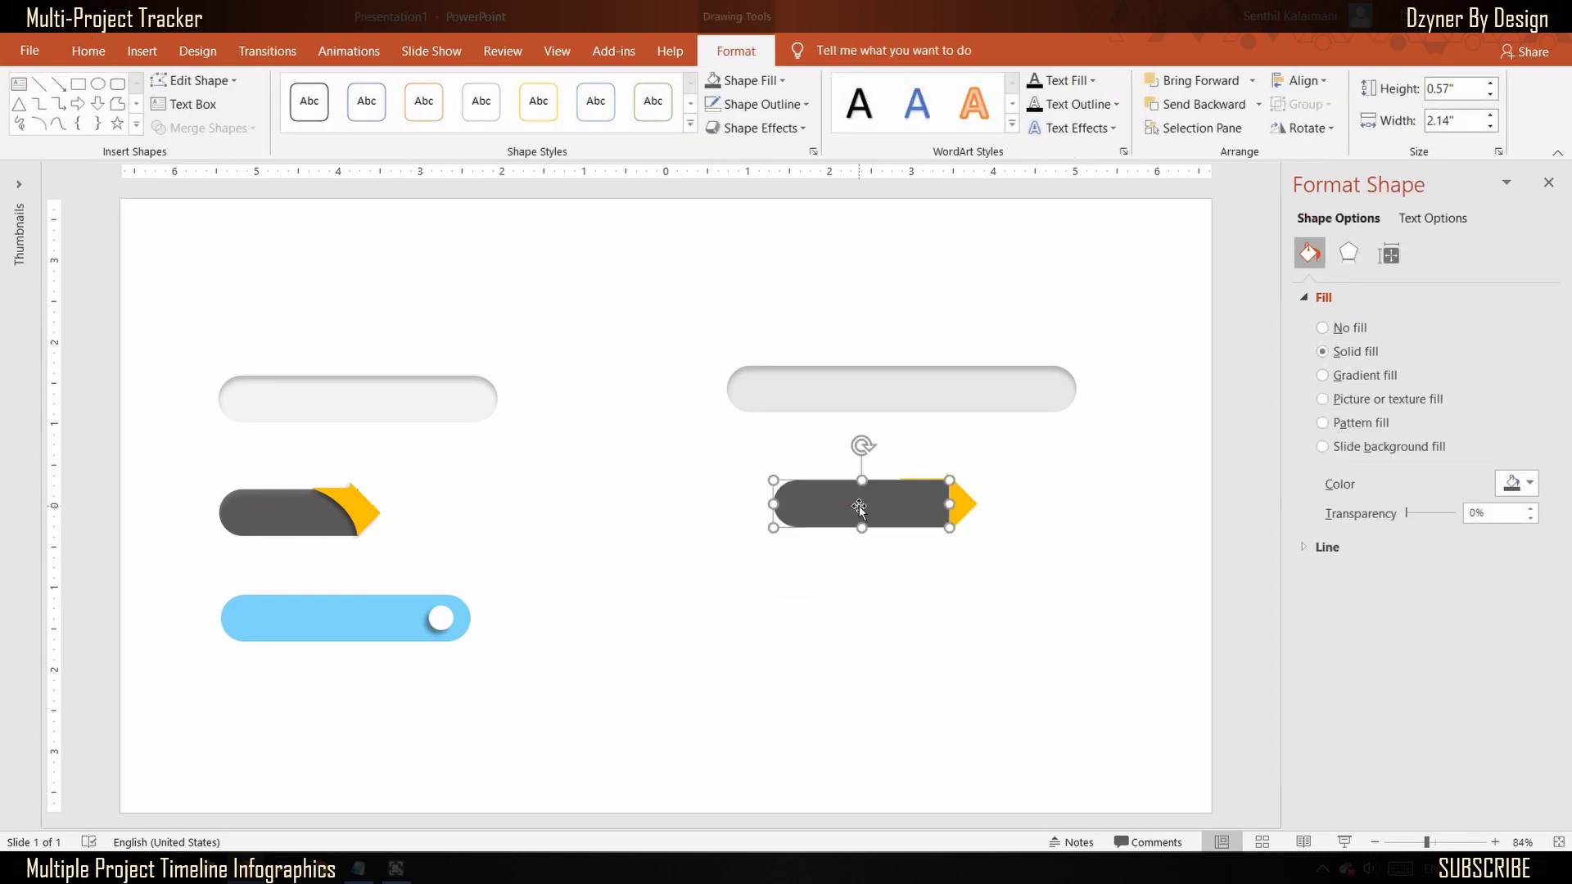
right_click(859, 506)
key("Escape")
left_click(1059, 518)
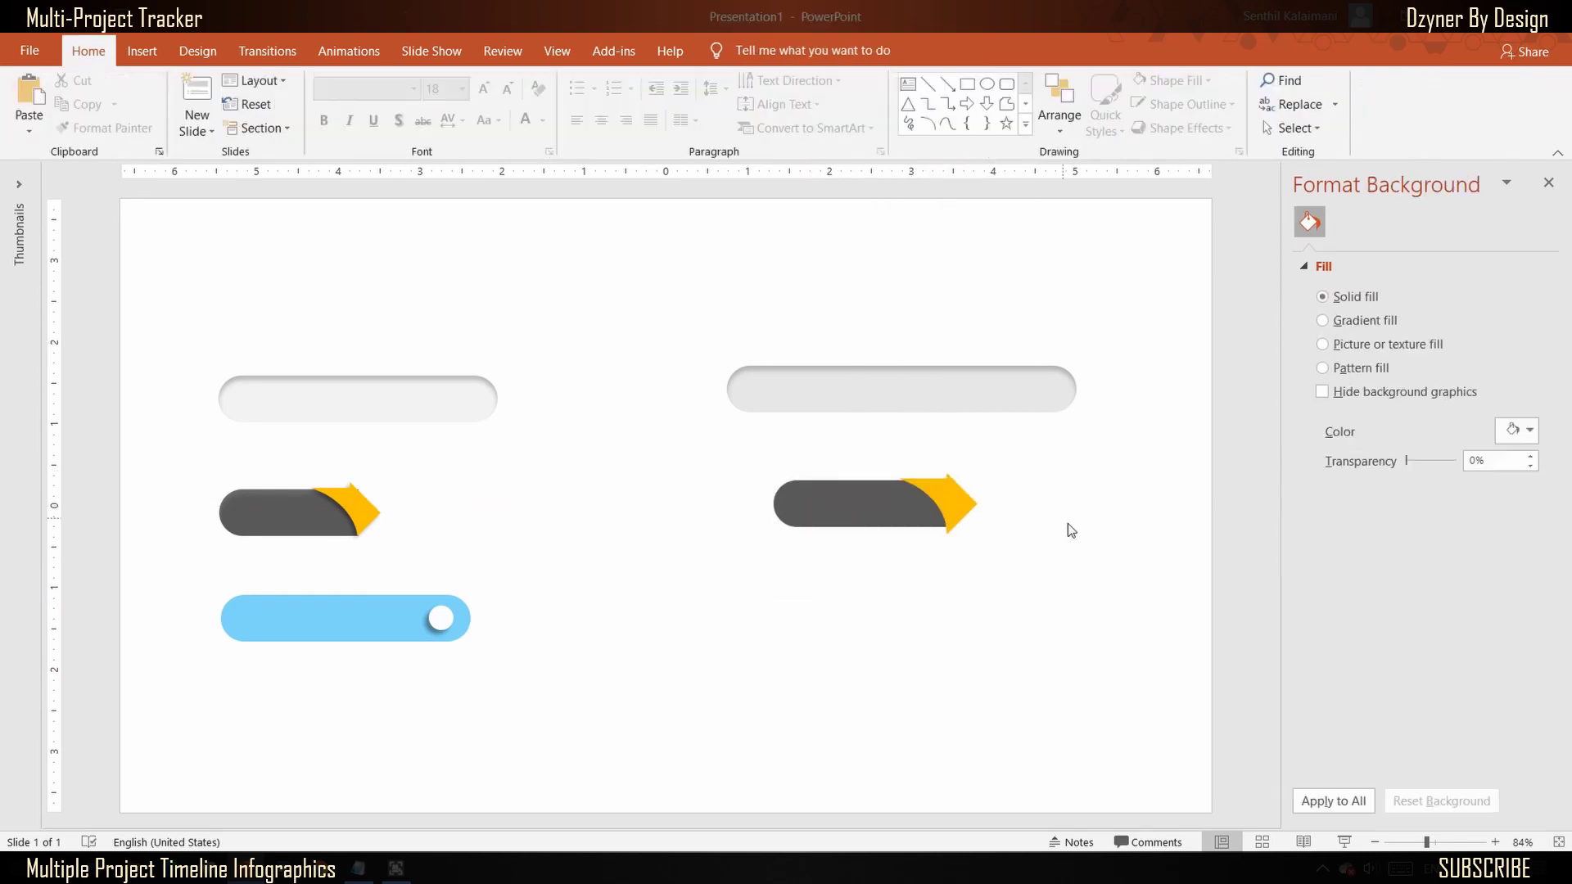
Step: Apply an outer shadow offset toward the lower left to the gold arrowhead
left_click(957, 504)
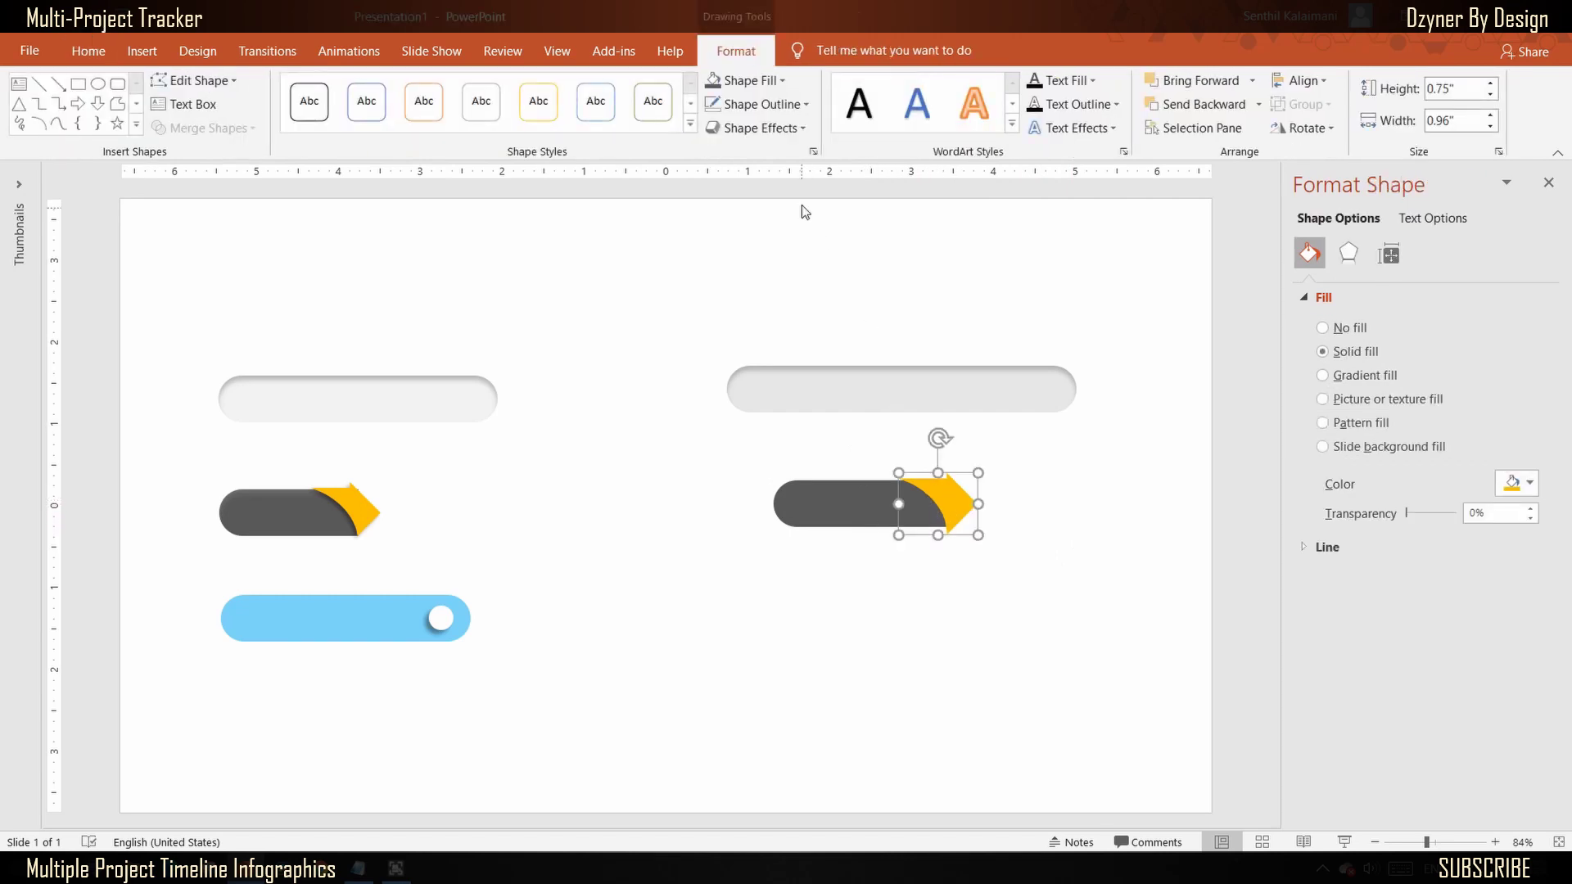
left_click(794, 128)
mouse_move(821, 215)
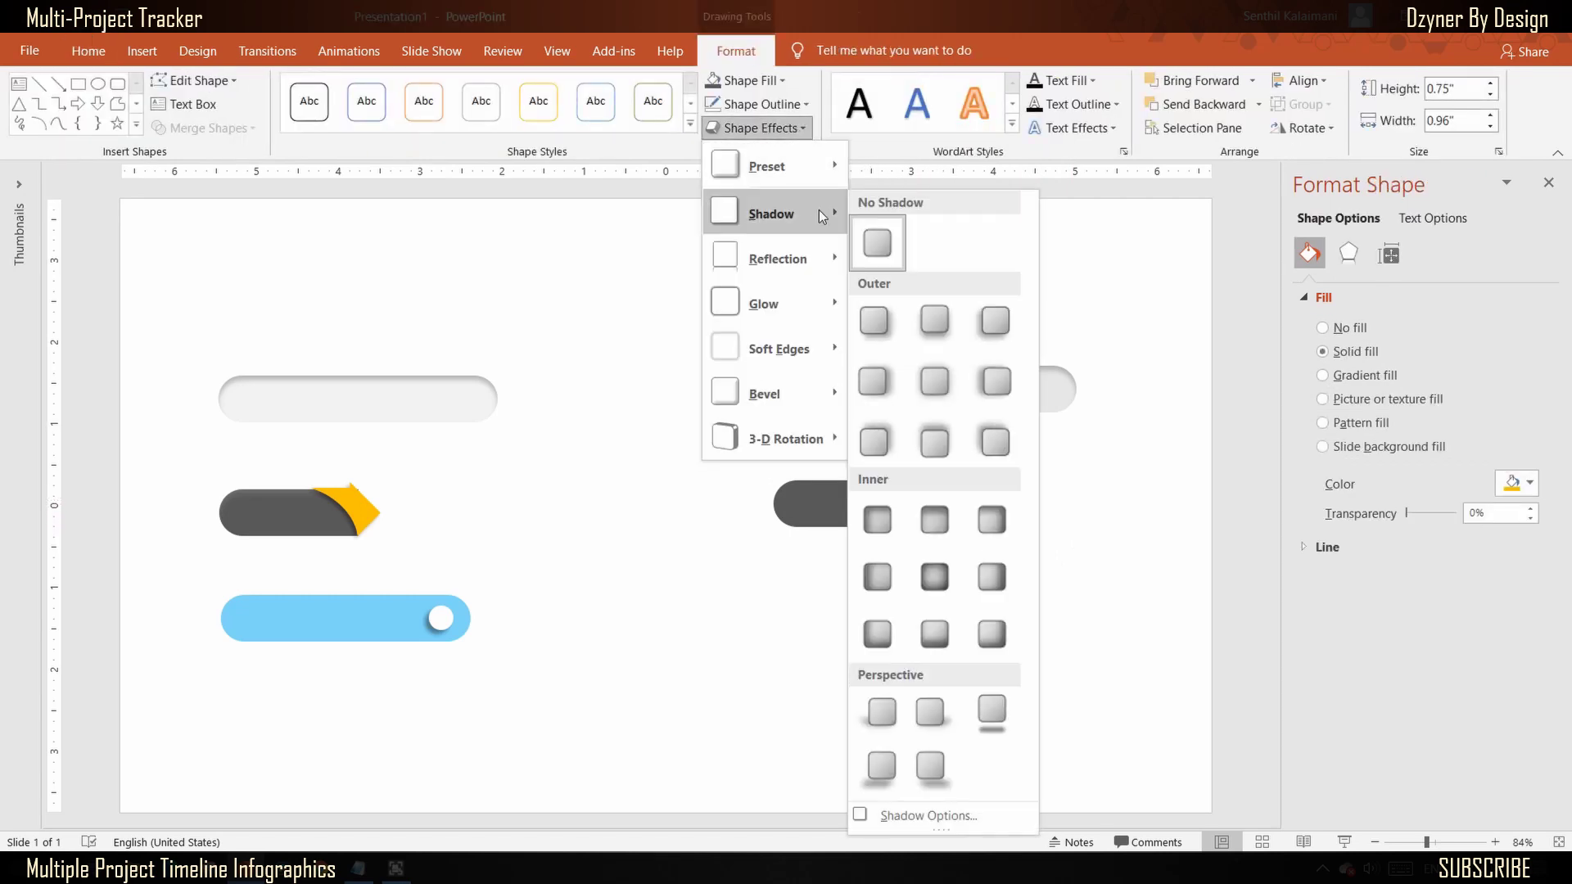
left_click(979, 326)
left_click(891, 572)
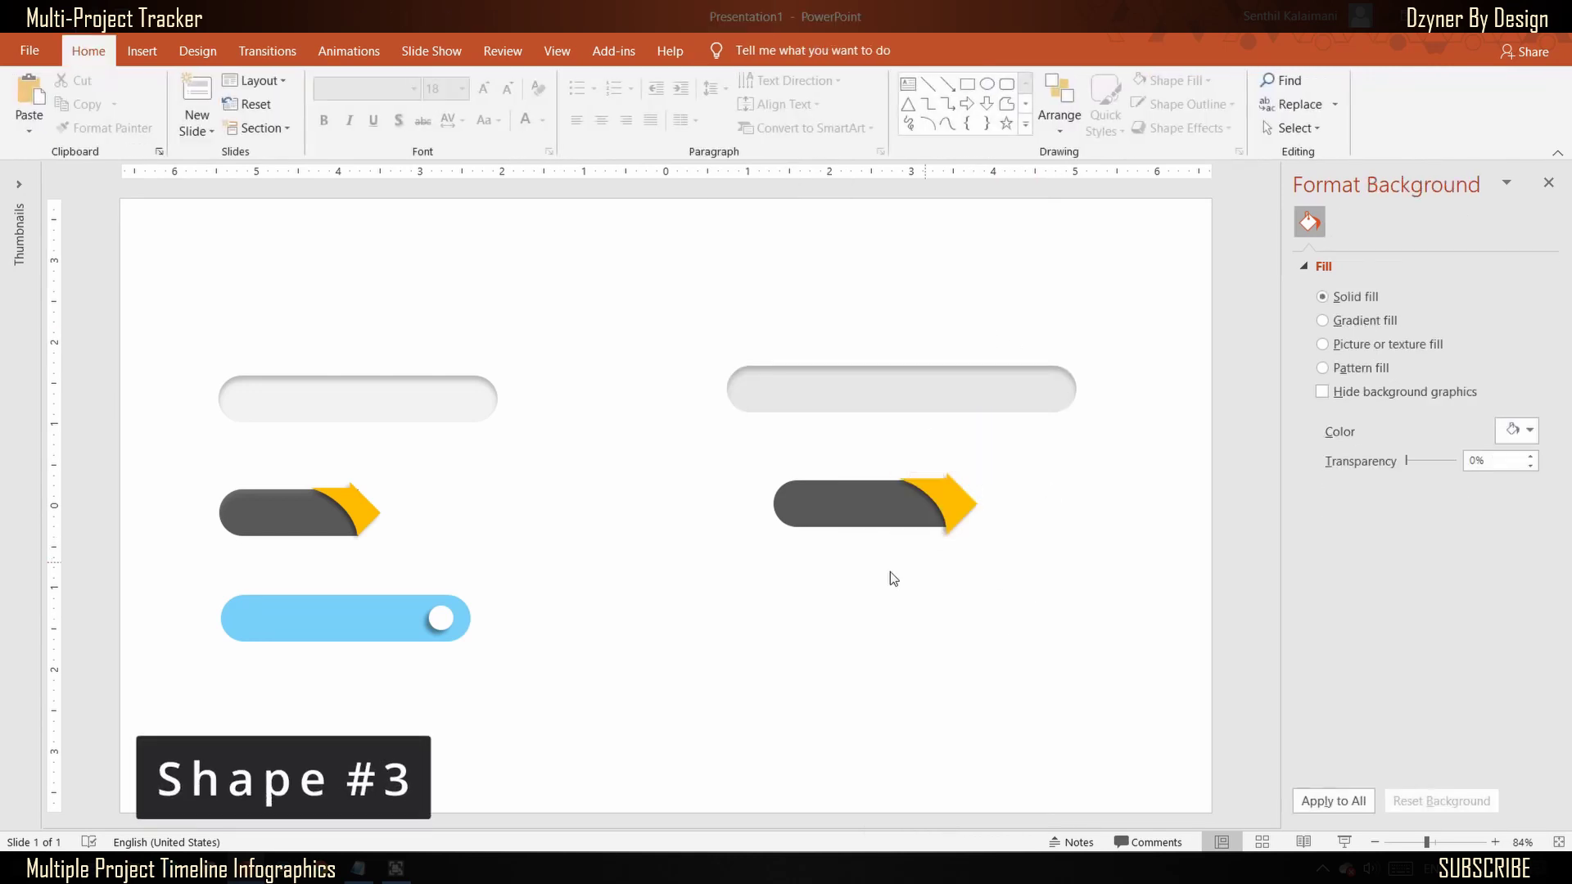
Step: Copy the light gray bar to below the dark arrow shape and remove the copy's shadow
left_click(798, 385)
left_click_drag(911, 382, 913, 610)
left_click(1070, 553)
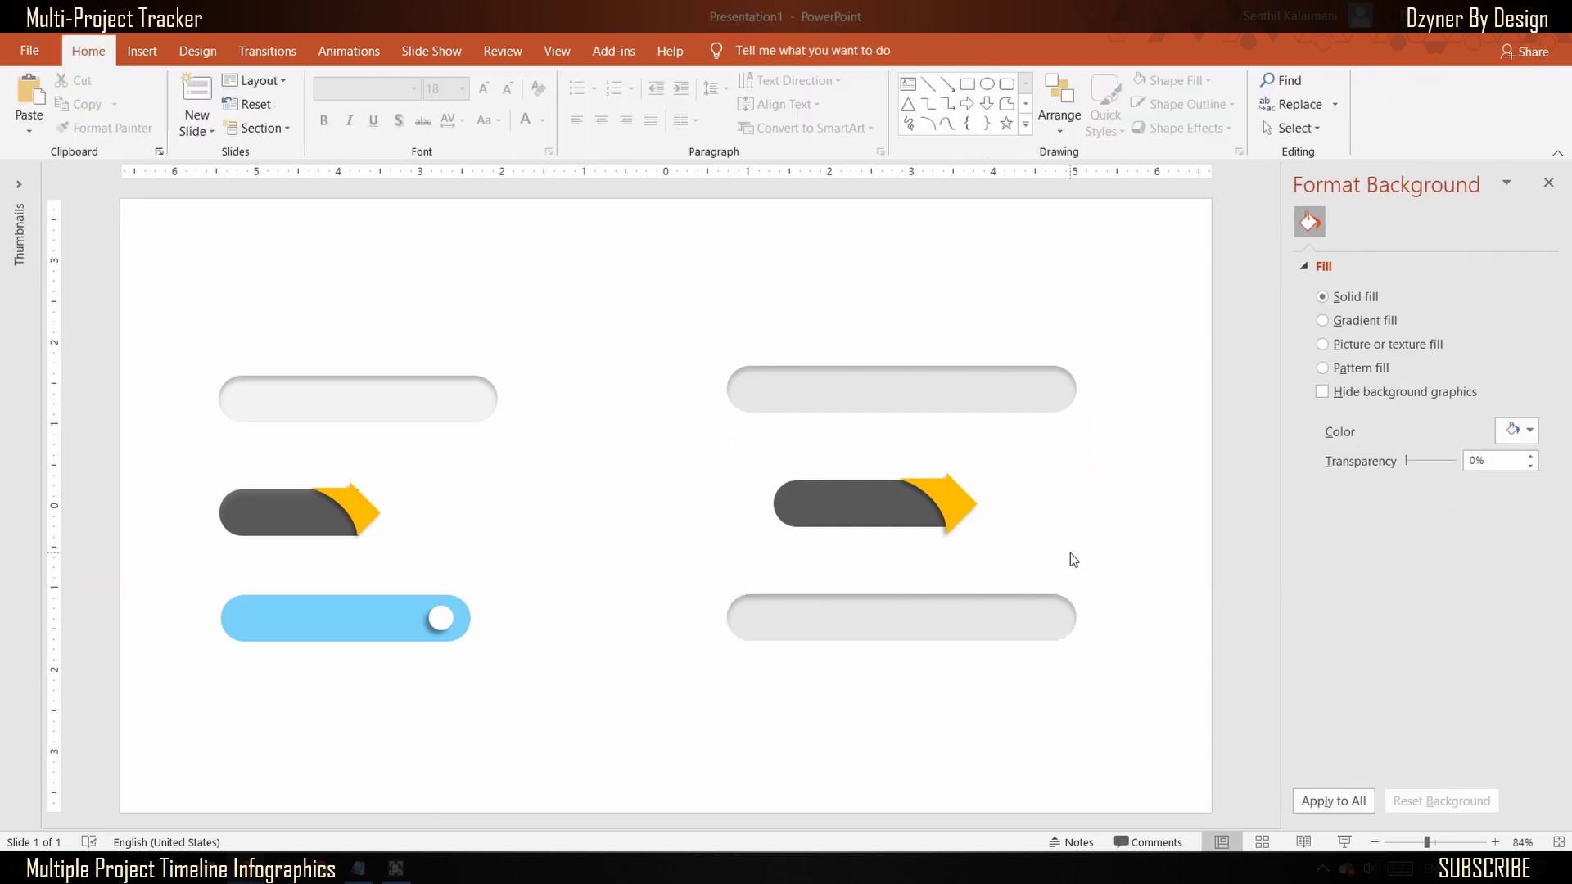
left_click(988, 610)
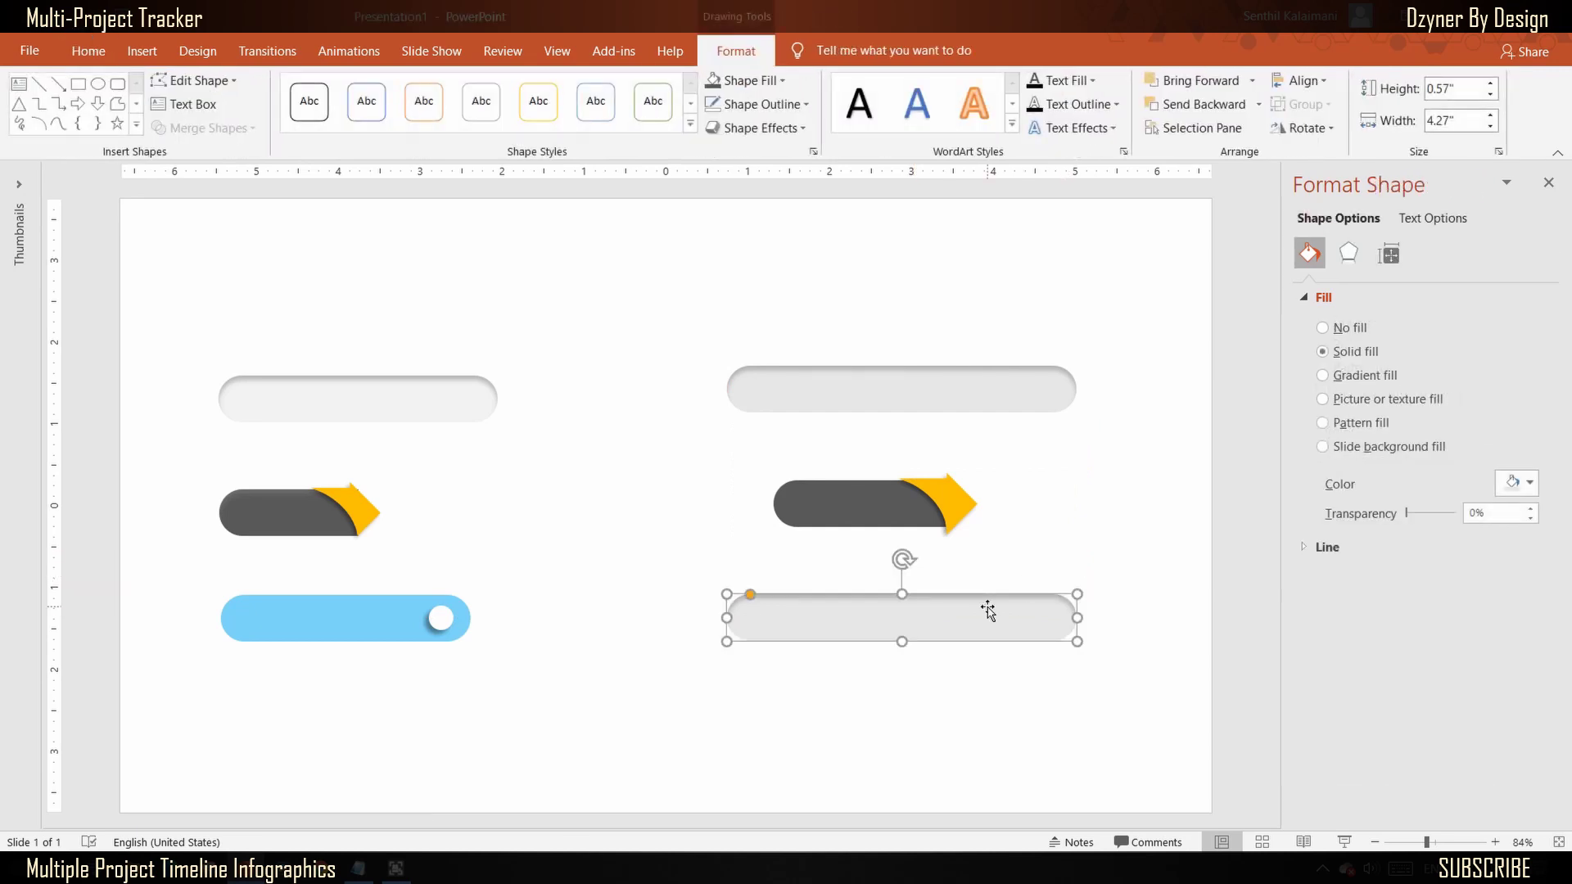
left_click(757, 128)
mouse_move(765, 210)
left_click(881, 249)
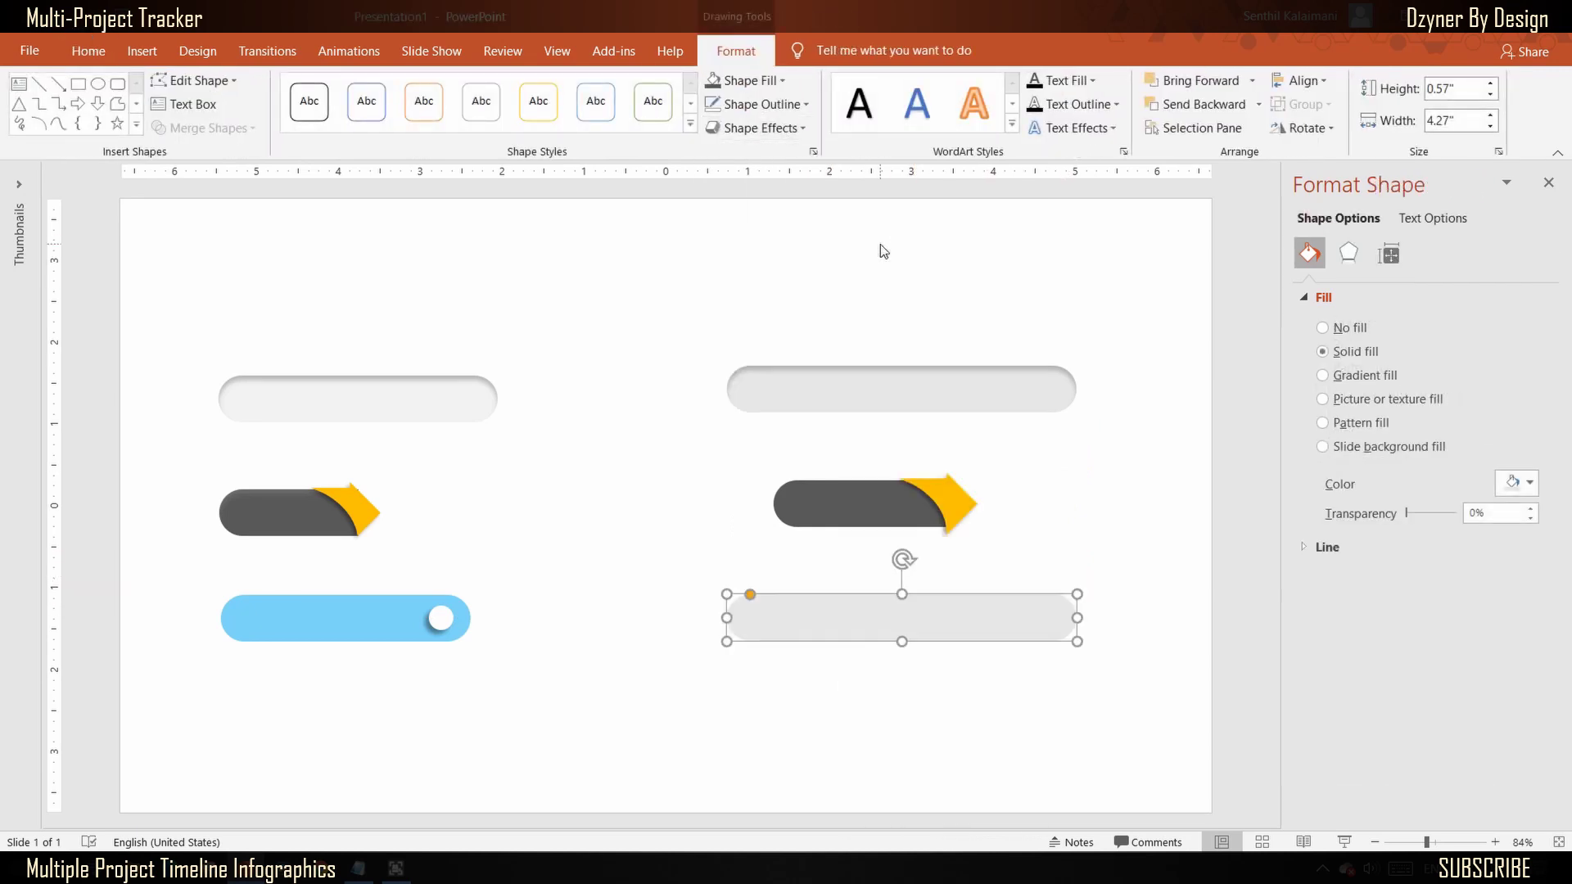
Step: Fill the lower bar with standard light blue and set the fill transparency to 50%
left_click(774, 80)
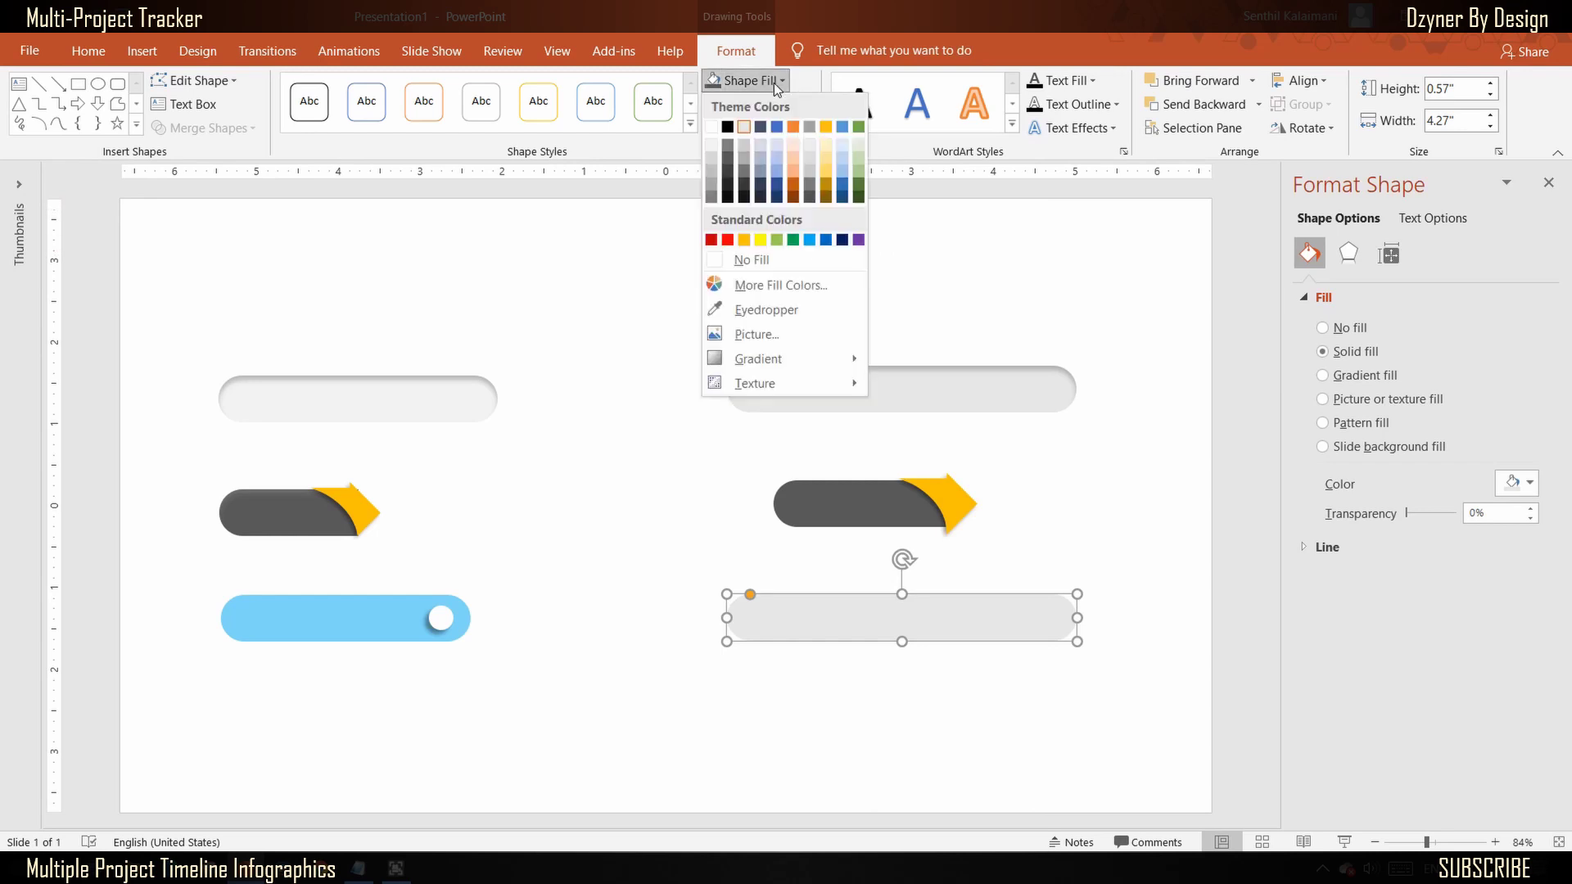
left_click(811, 239)
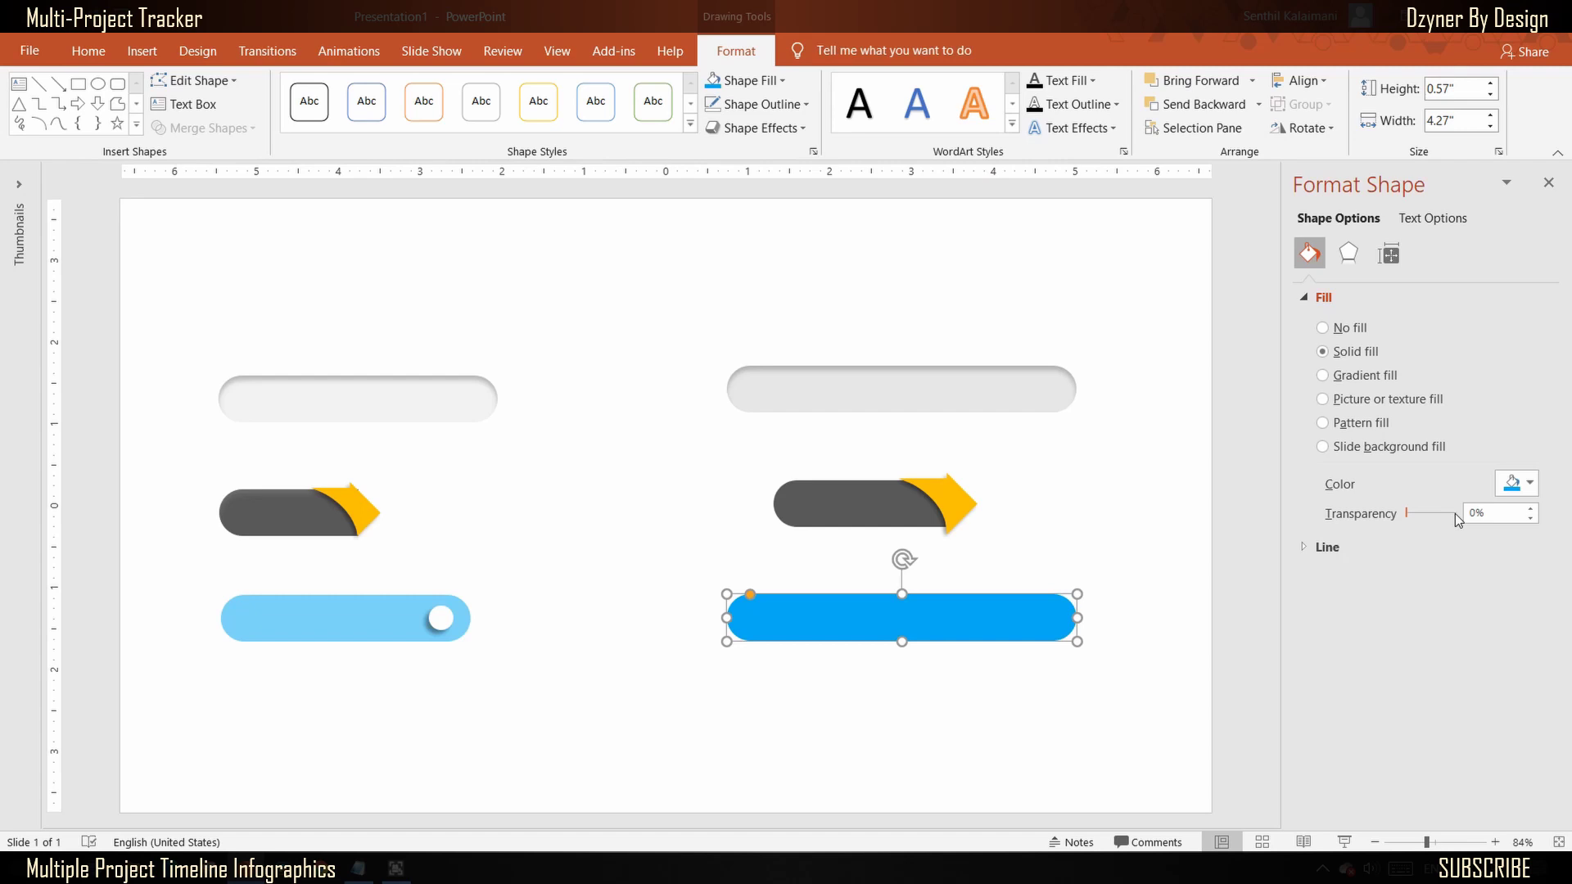
left_click(1508, 507)
type("5")
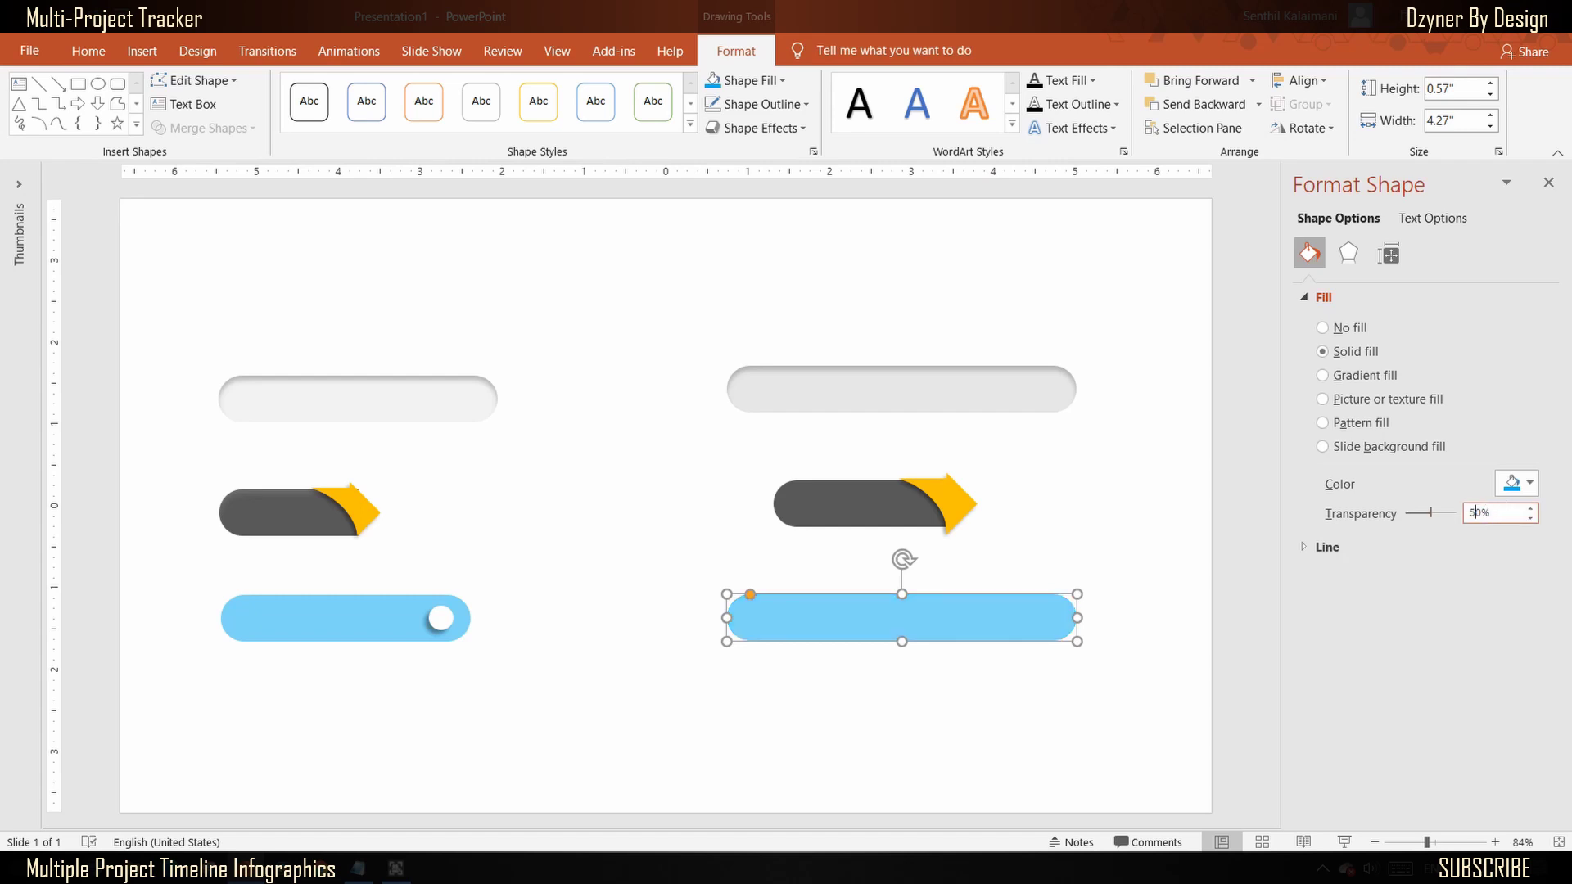
left_click(923, 767)
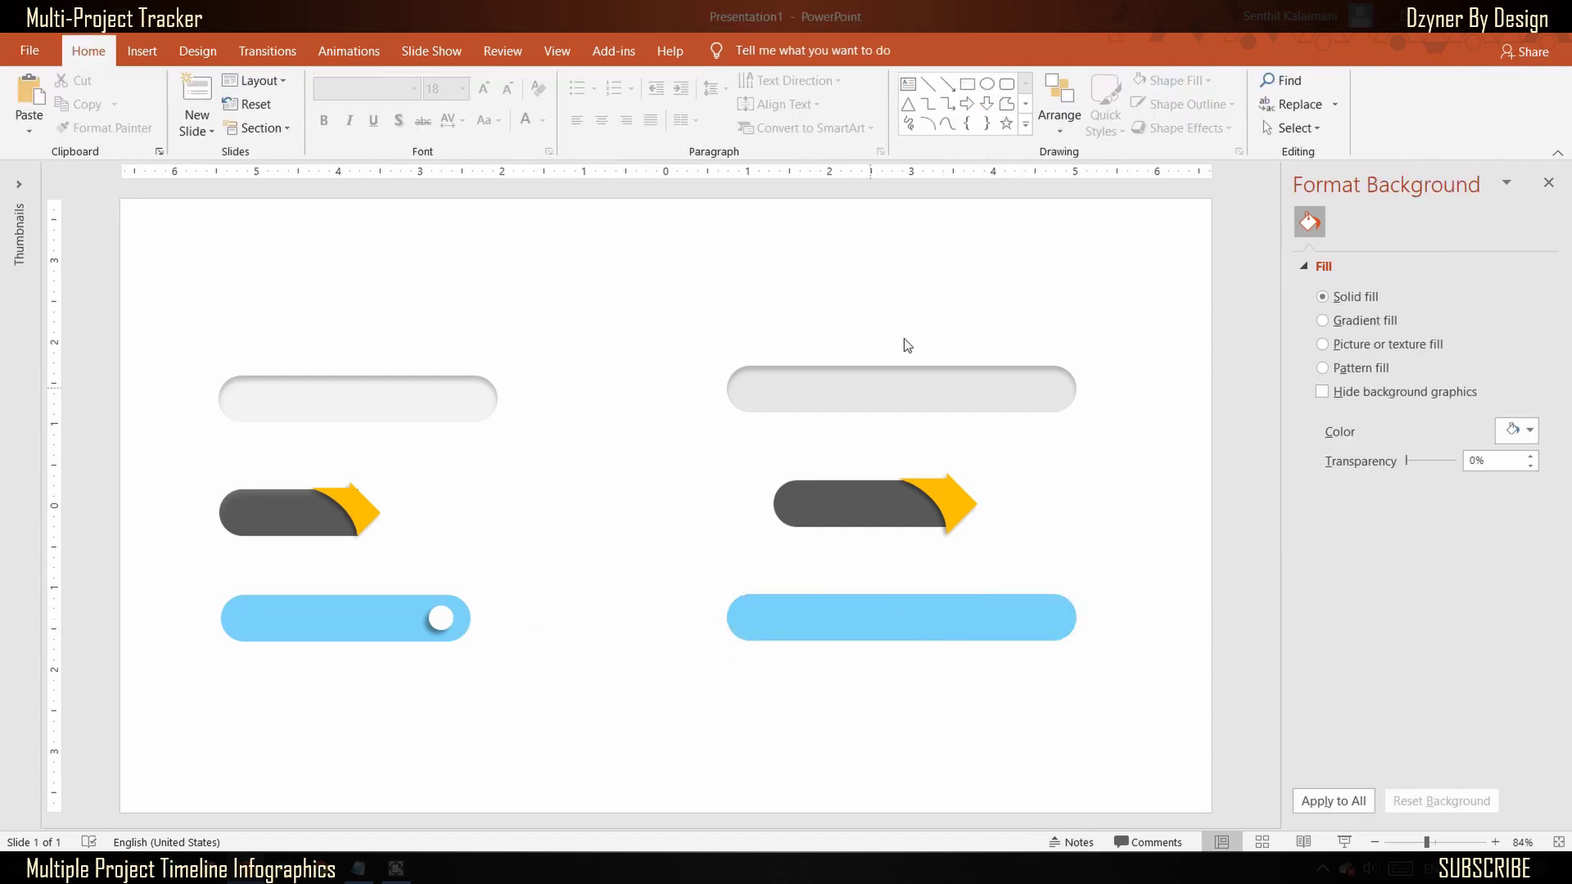
Step: Draw a small oval below the blue bar and set its height and width to 0.3"
left_click(986, 84)
left_click_drag(1021, 666, 1045, 695)
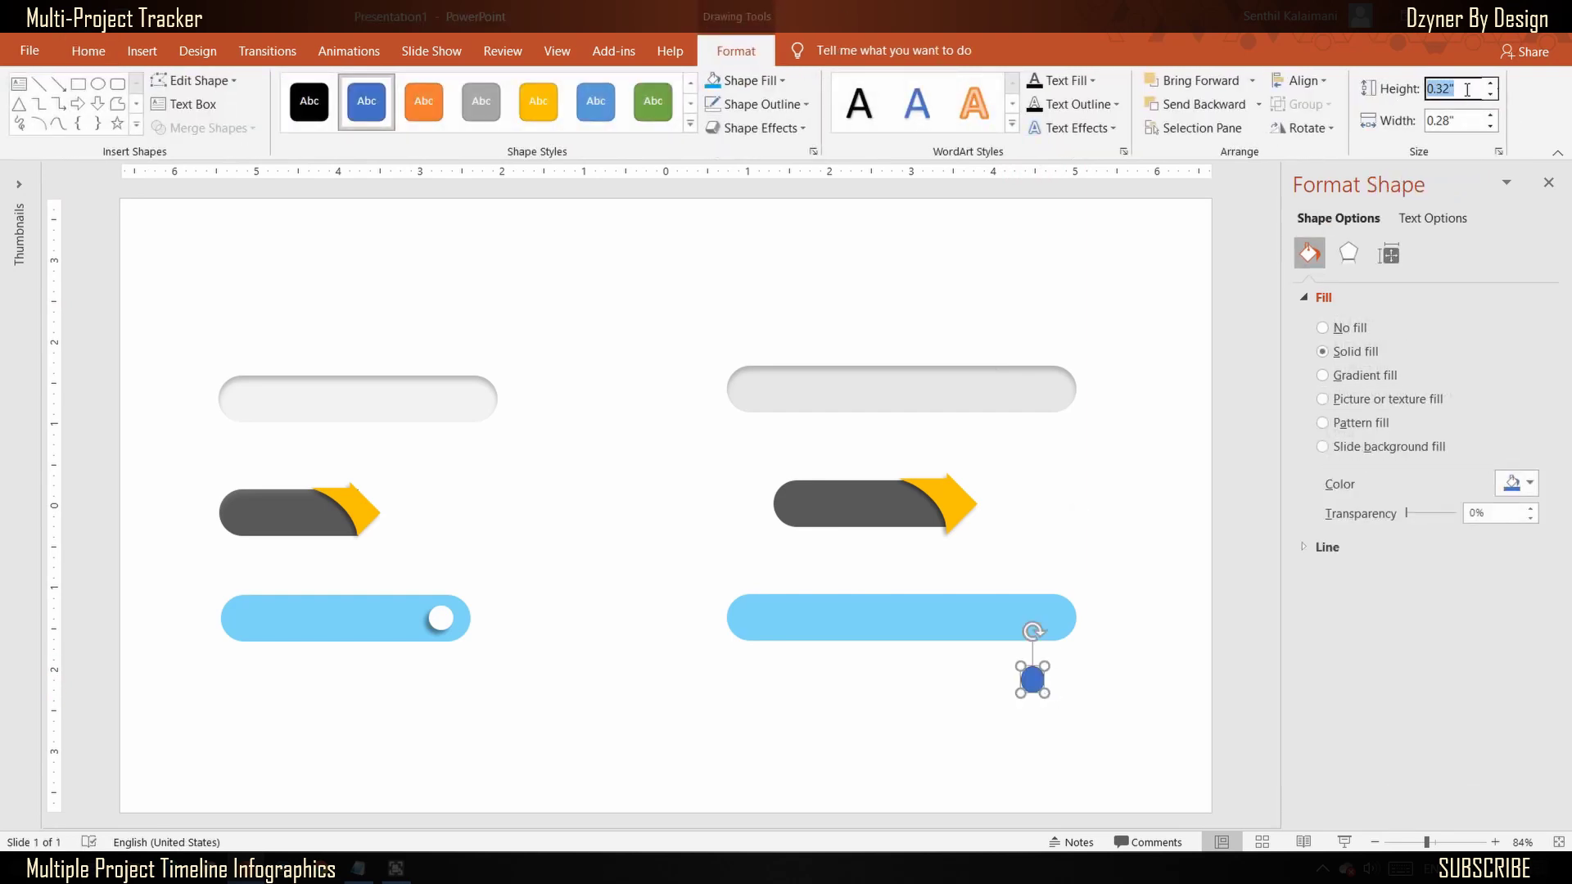
type("0.3")
key("Tab")
type("0.3")
key("shift+Tab")
Step: Place the small circle inside the blue bar's right end, fill it white and remove its outline
left_click_drag(1032, 683, 1052, 625)
left_click(749, 80)
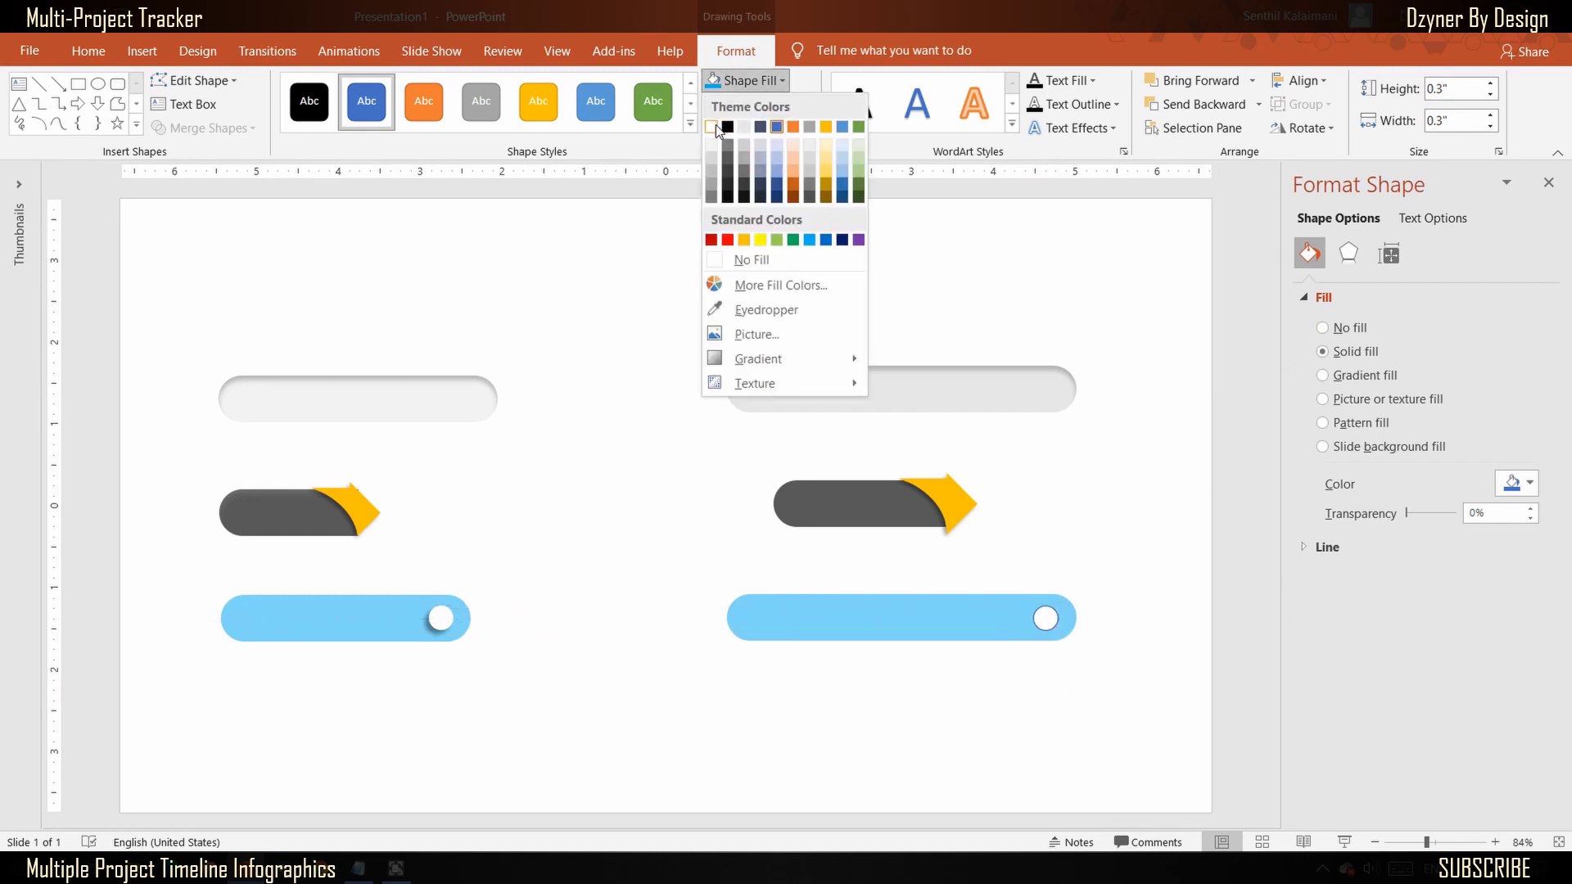
left_click(716, 124)
left_click(764, 105)
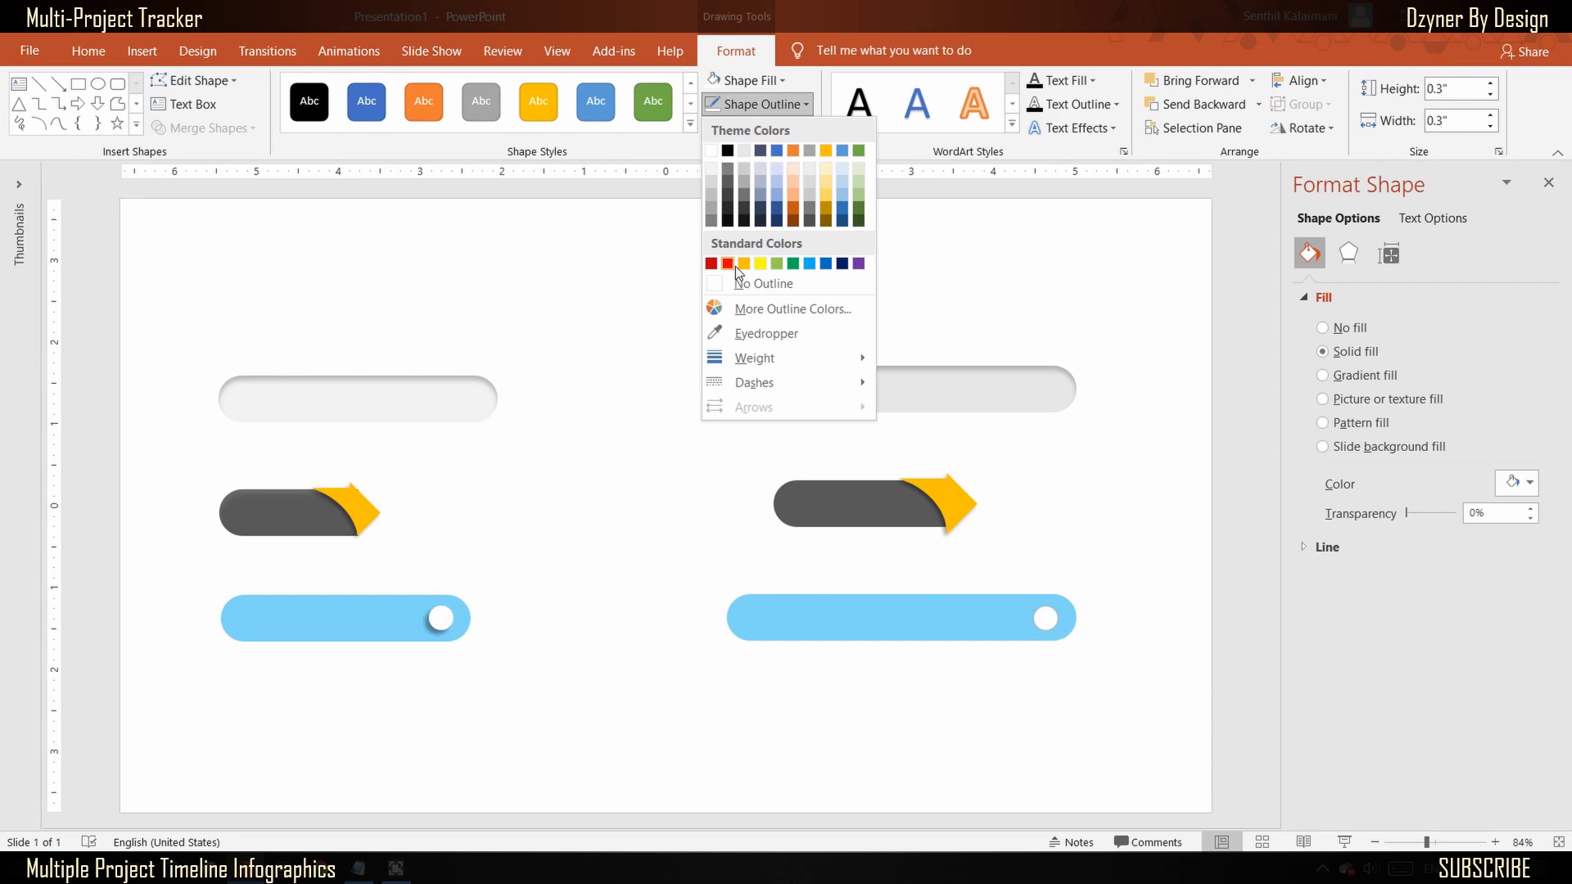
left_click(735, 281)
Step: Apply an outer shadow offset toward the lower left to the white circle, and close the formatting pane
left_click(773, 131)
mouse_move(759, 215)
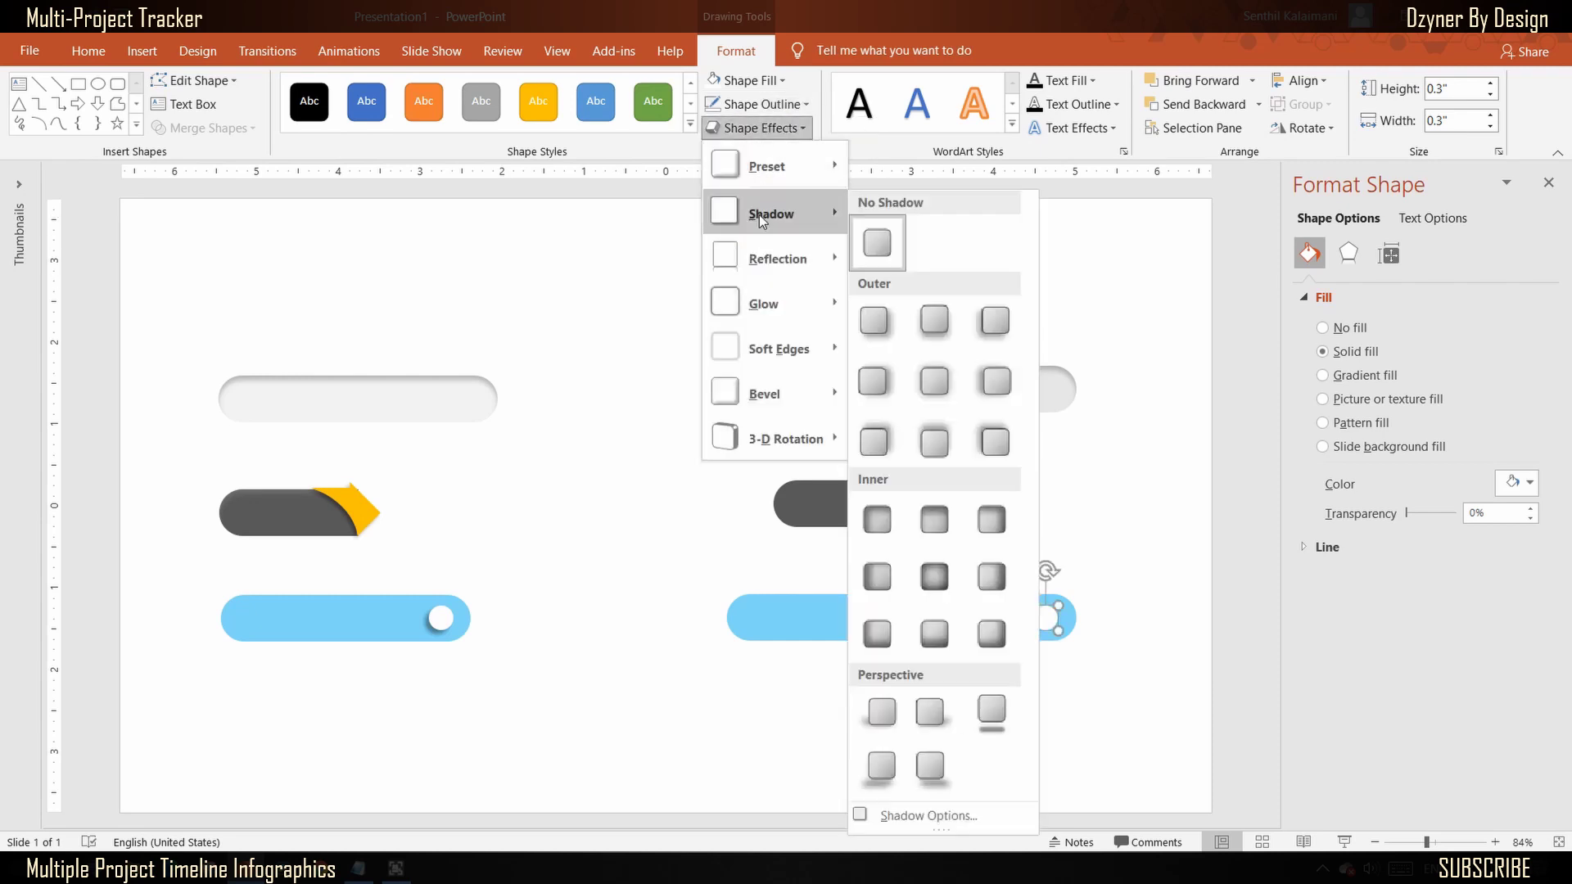
left_click(996, 318)
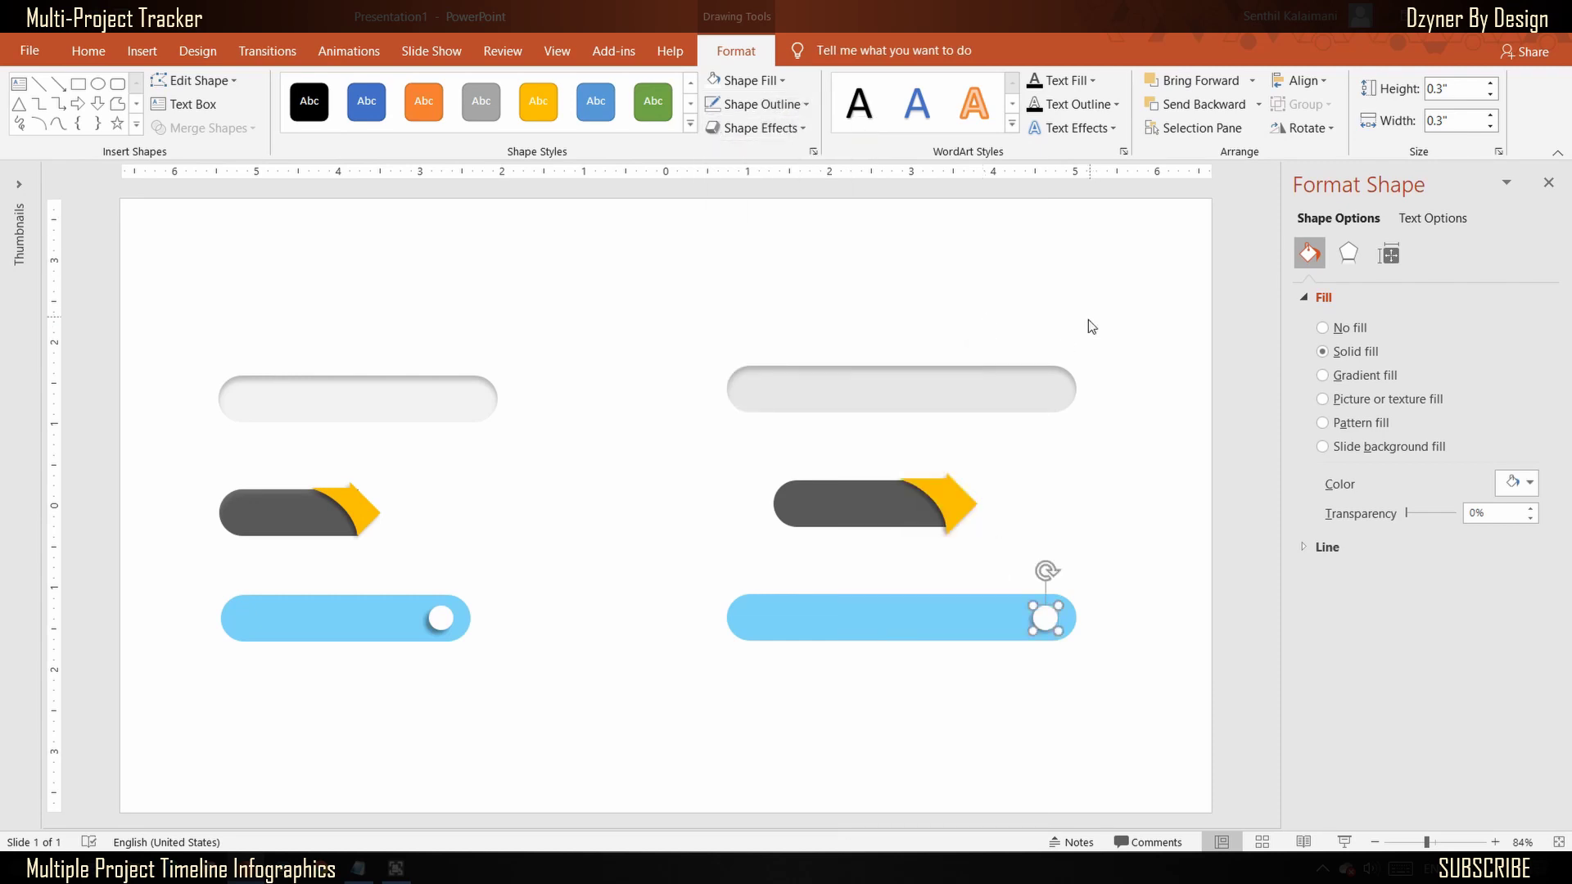
left_click(1348, 254)
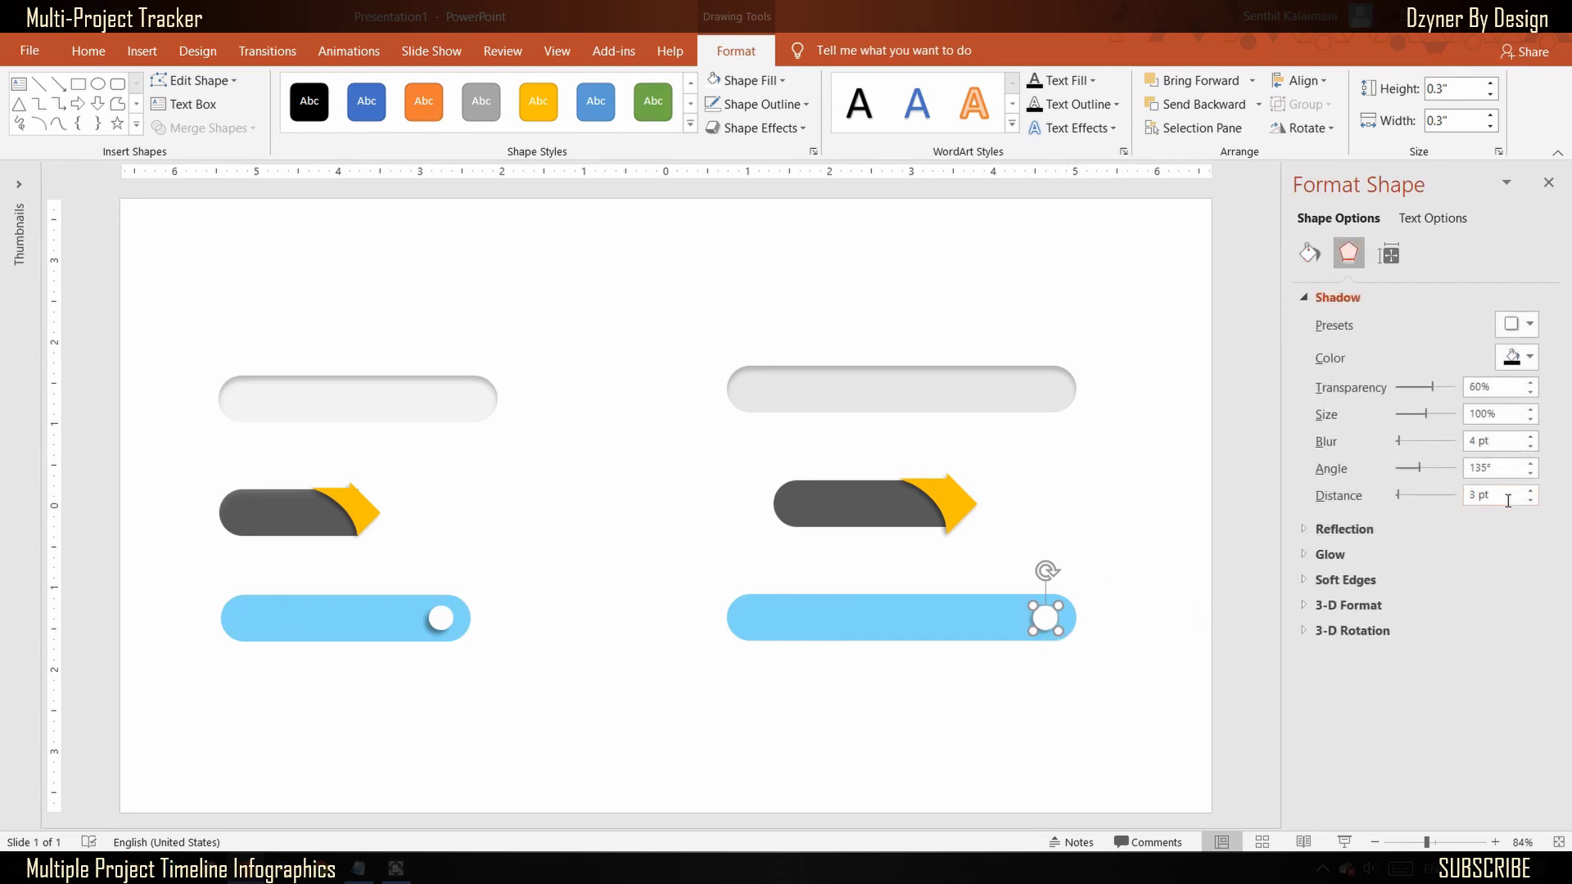
left_click(1138, 602)
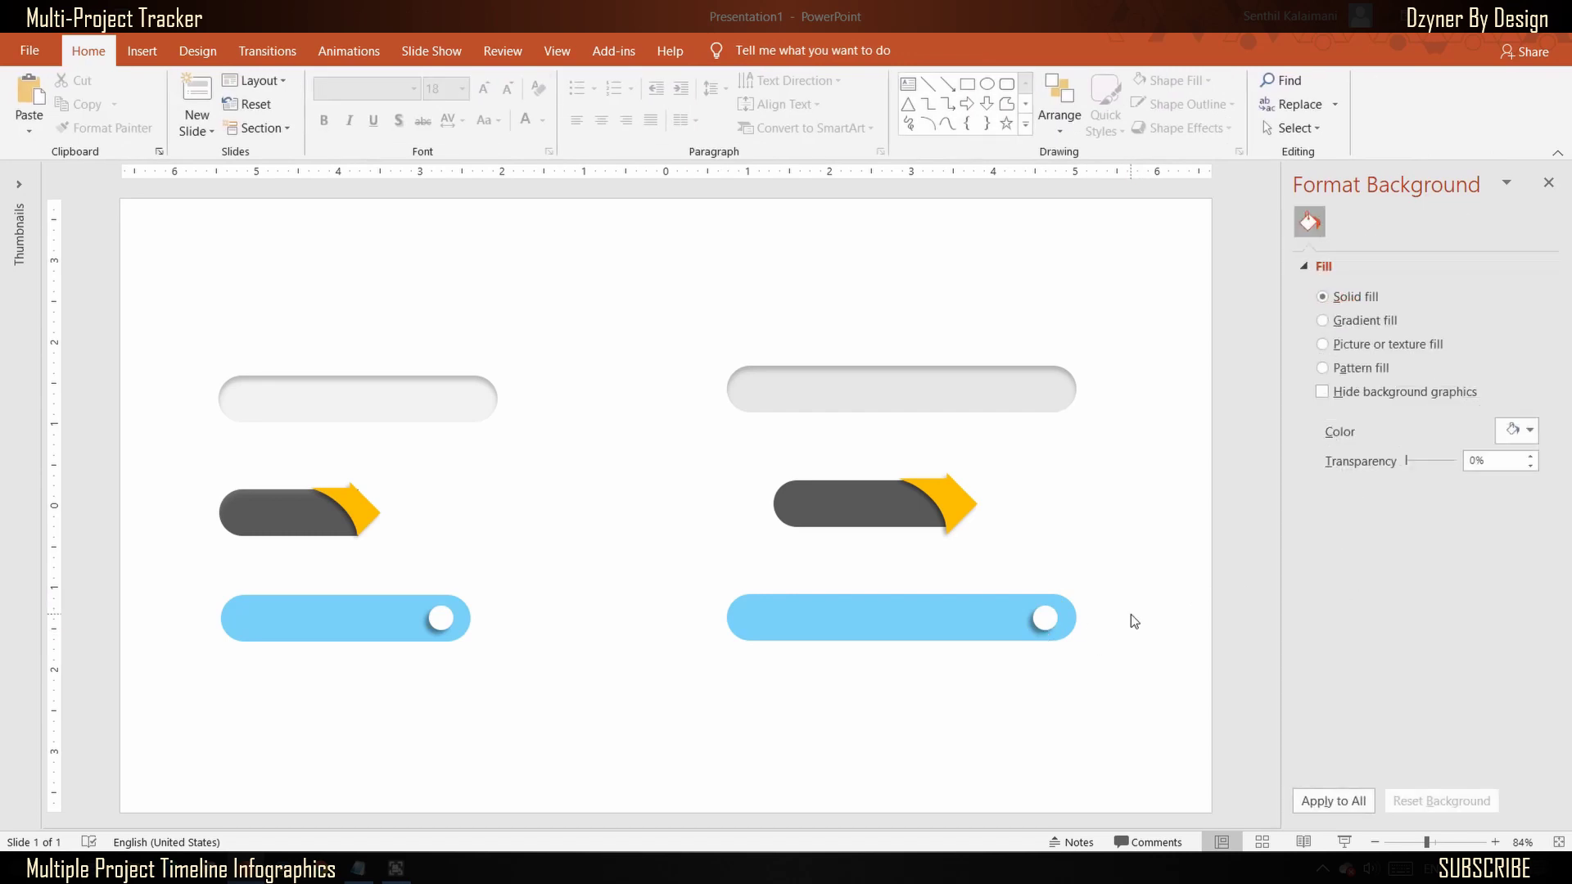
left_click(1550, 183)
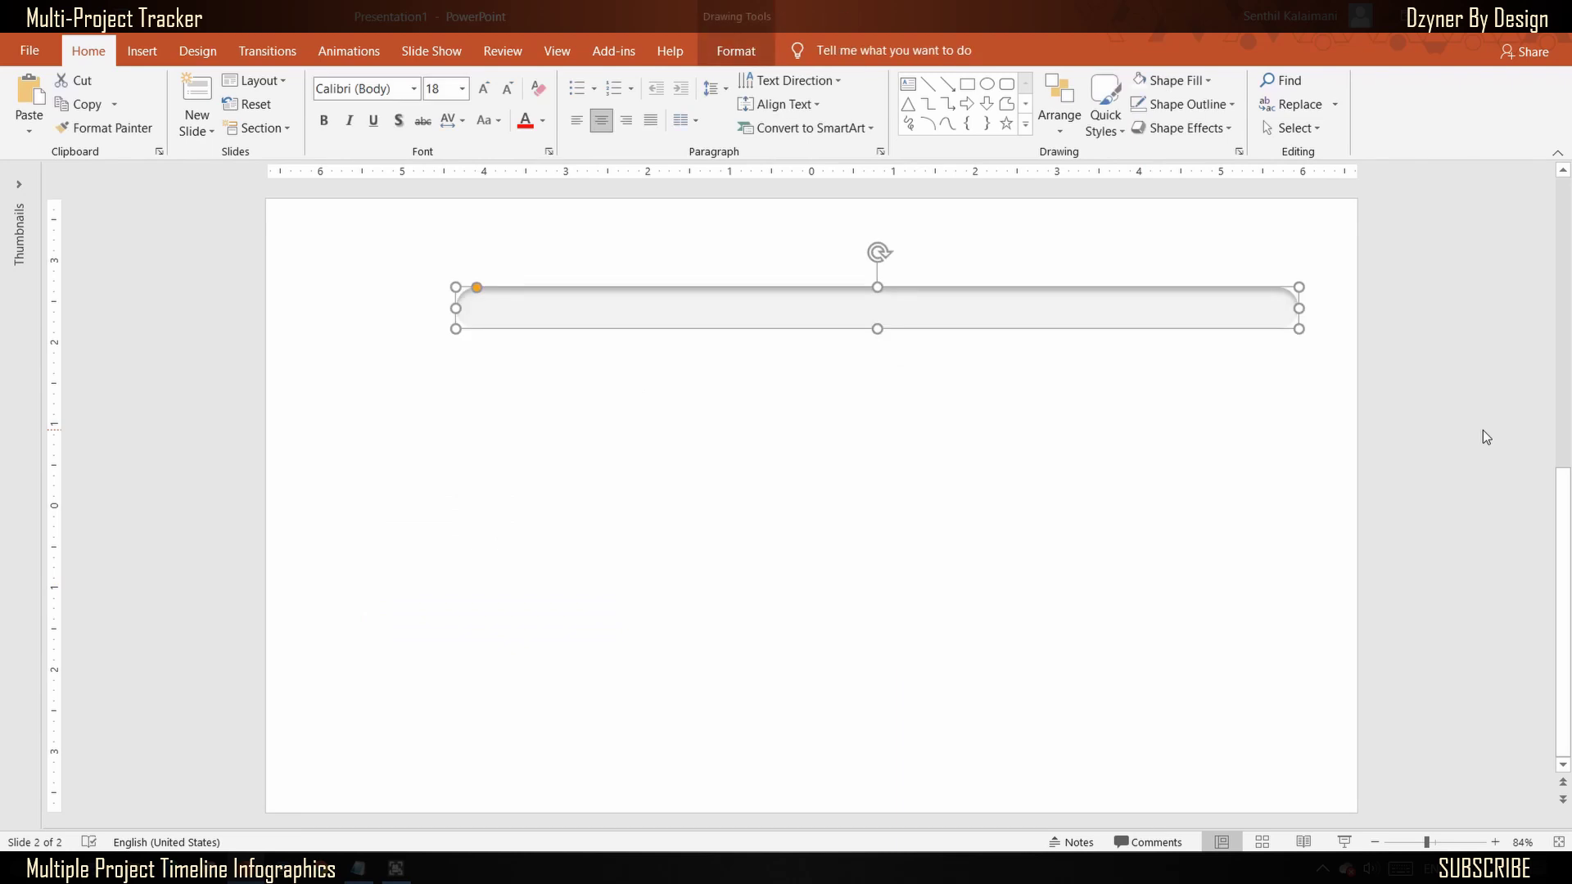
Step: Duplicate the long light gray bar seven times down slide 2 to form a column of eight bars
key("ctrl+d")
key("ctrl+d")
key("ctrl+d")
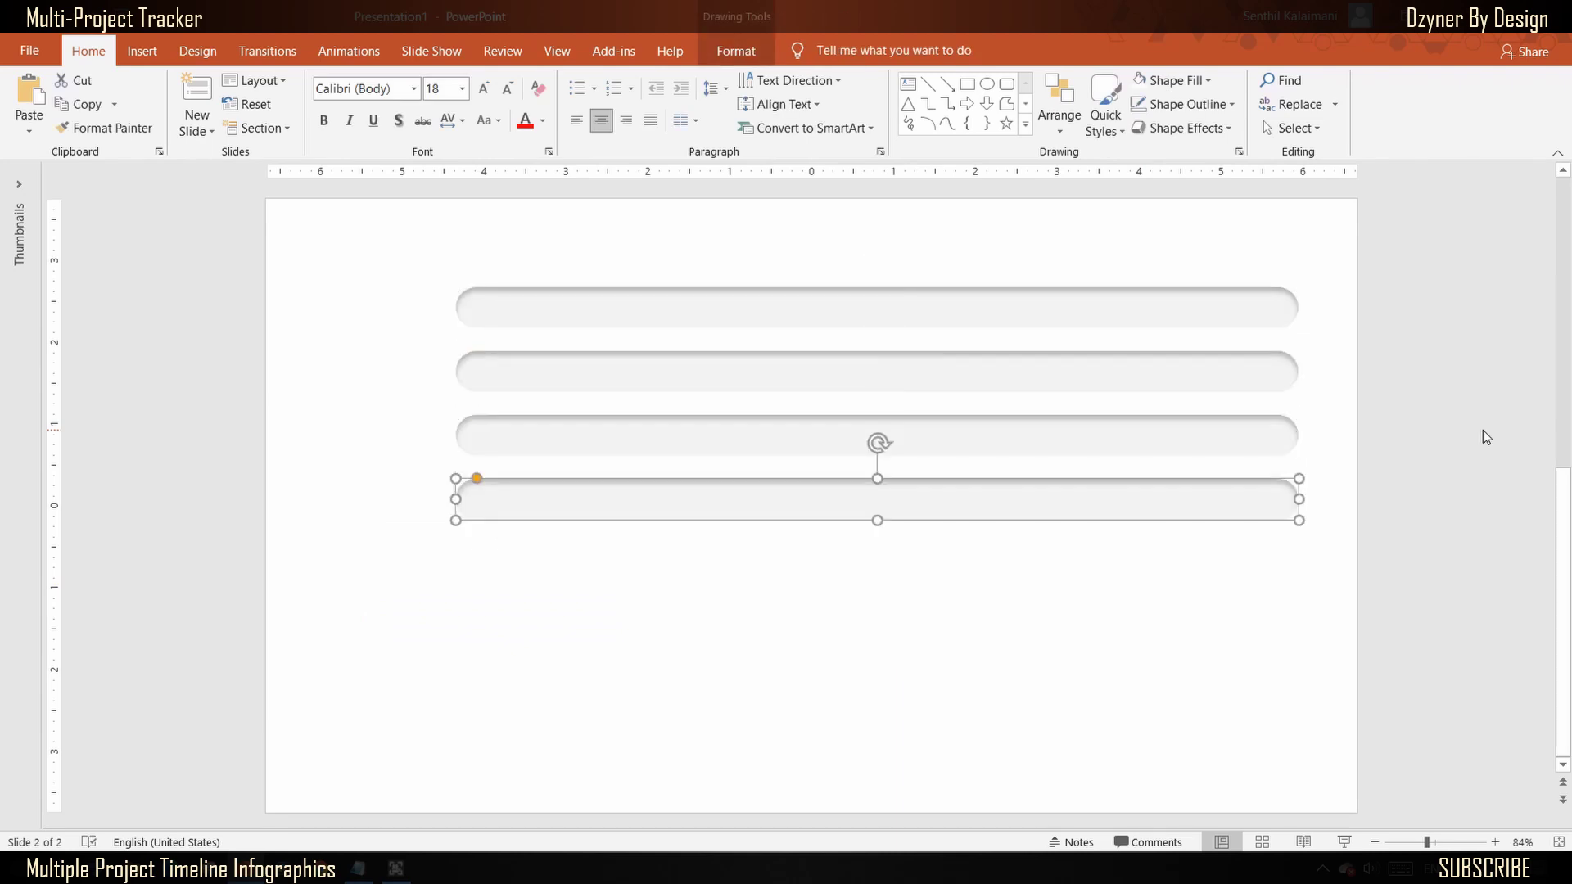
key("ctrl+d")
key("ctrl+d")
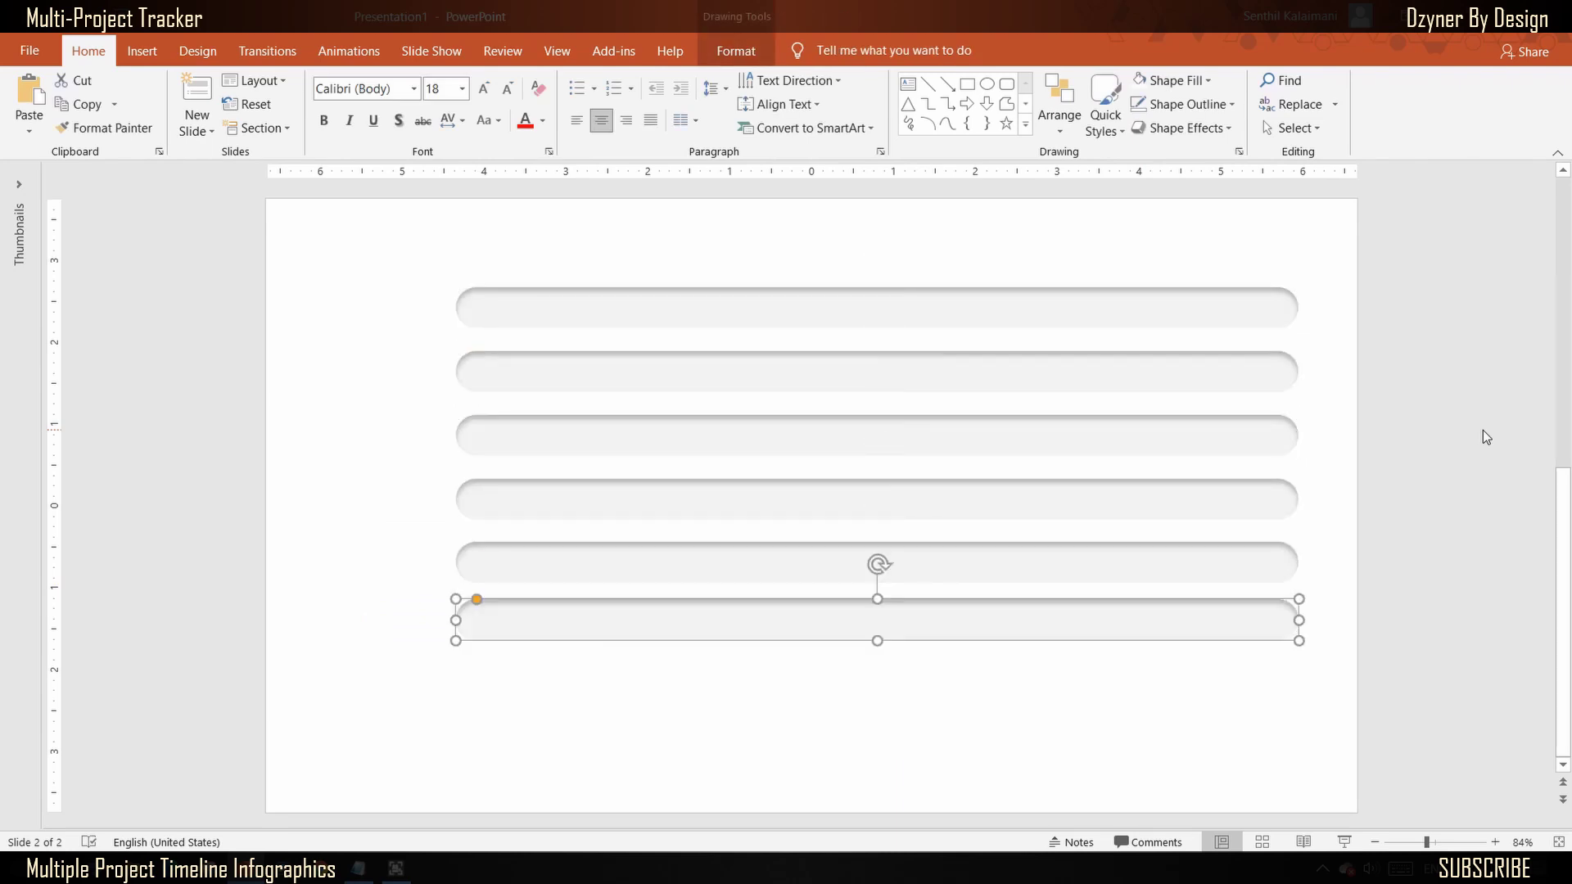
key("ctrl+d")
key("ctrl+d")
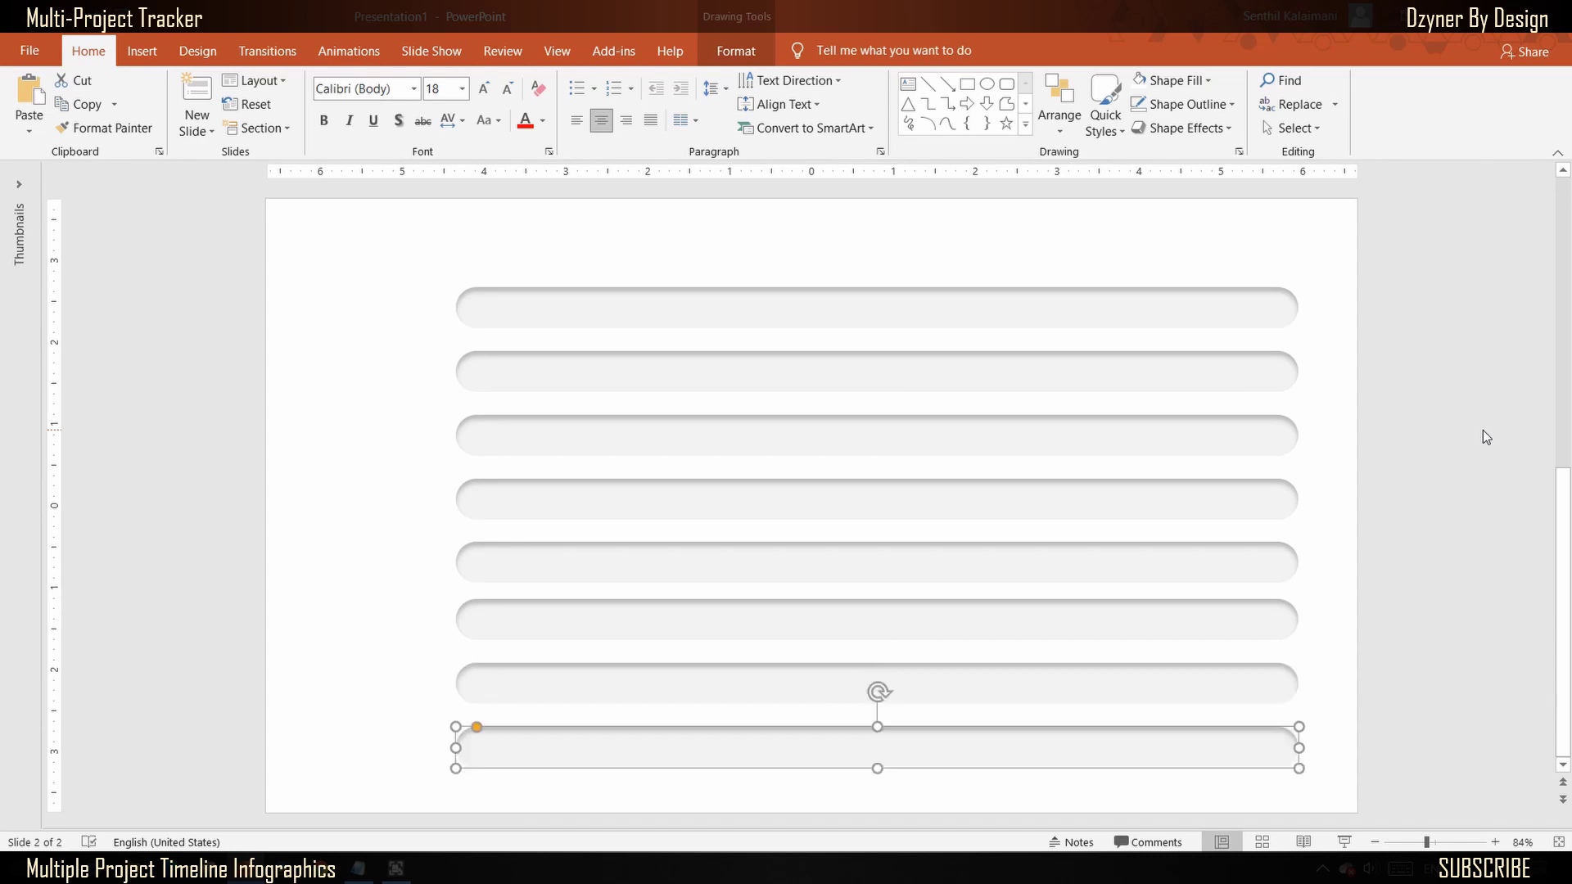
key("Escape")
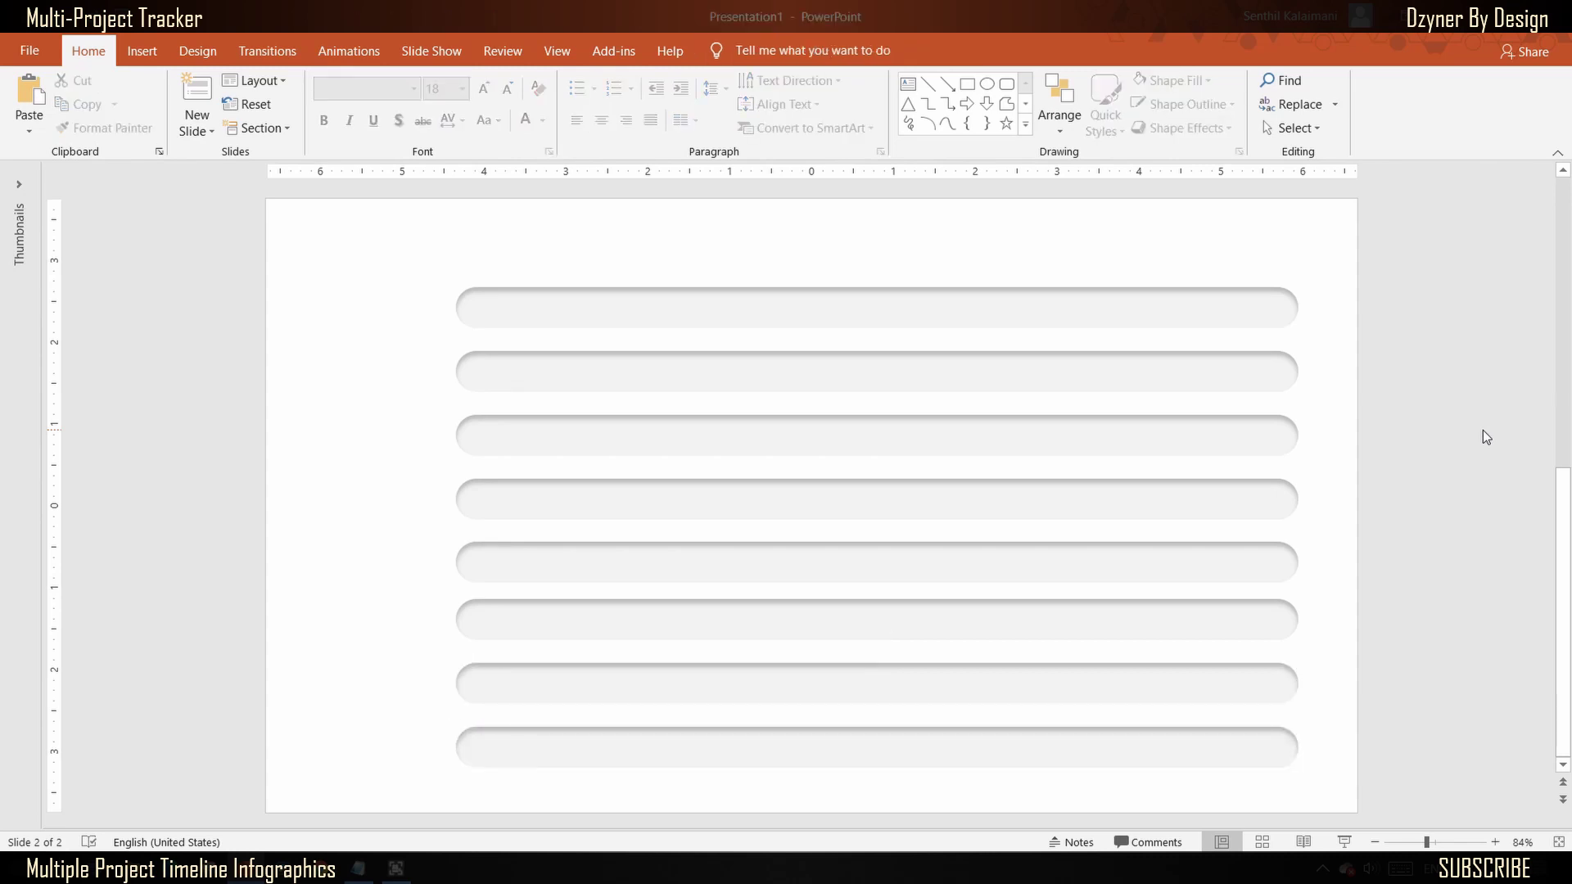
Step: Paste the dark bar with gold arrowhead left of the first gray bar and duplicate it down beside all eight bars
key("ctrl+v")
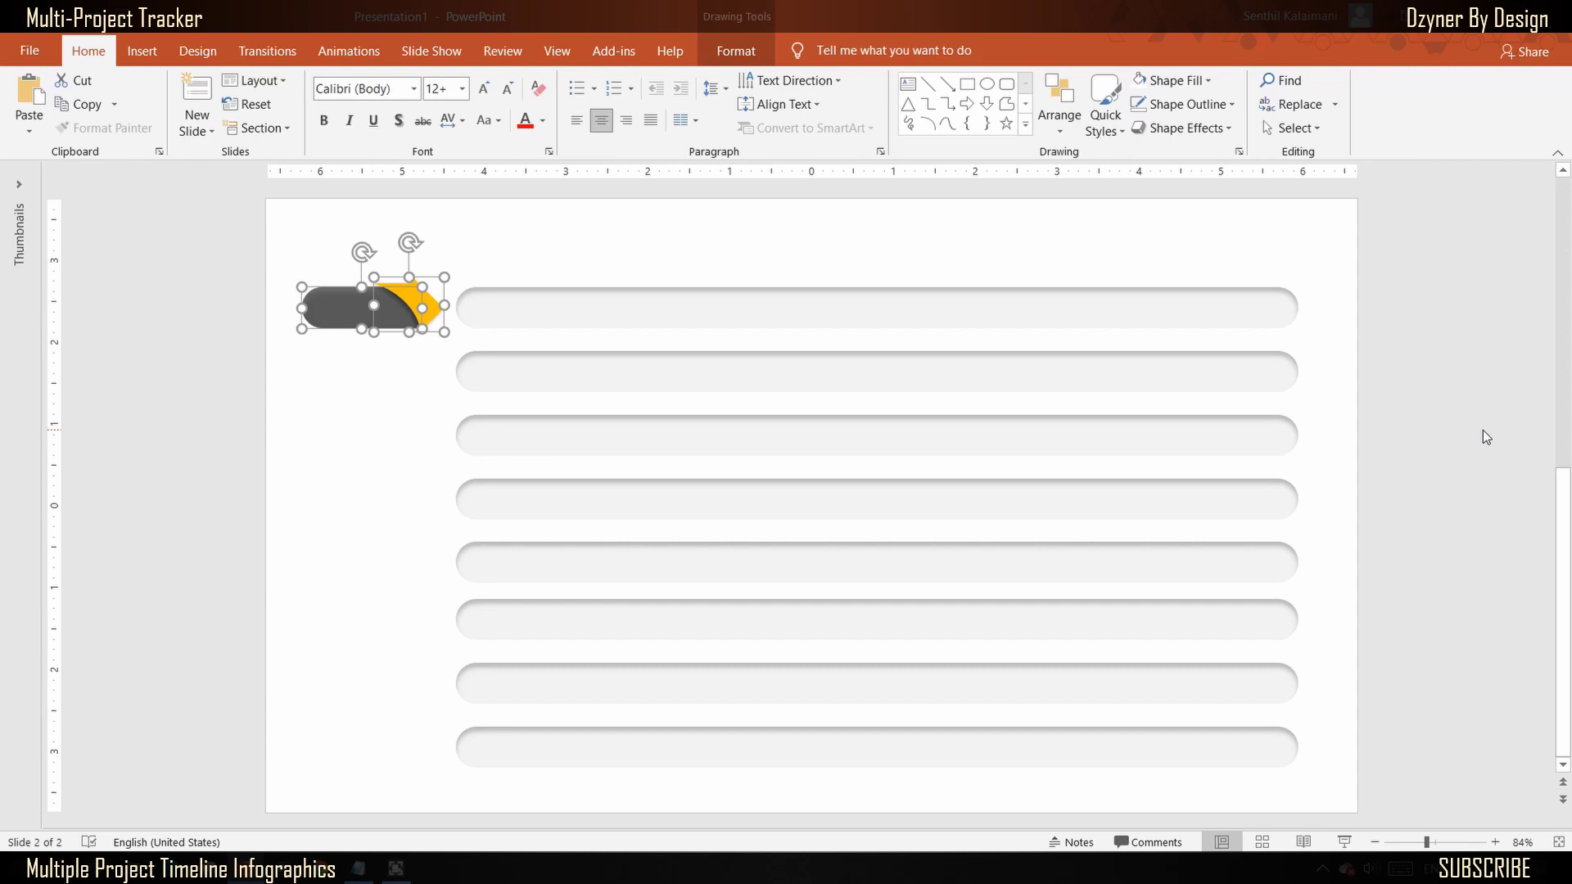
key("ctrl+d")
key("ctrl+d")
key("ctrl+d")
key("ctrl+d")
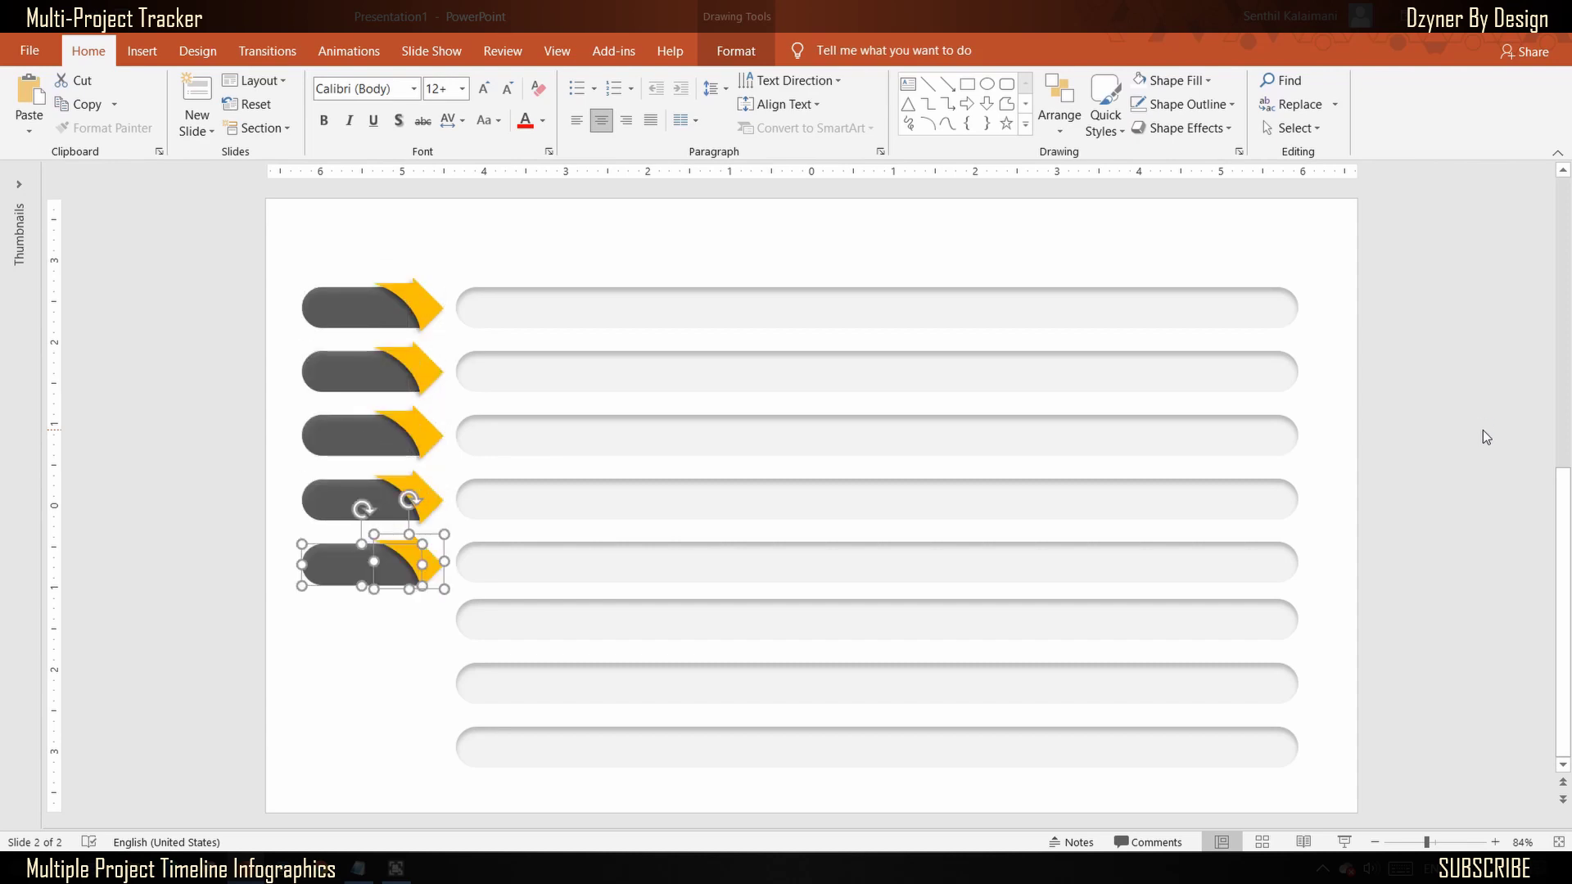
key("ctrl+d")
key("ctrl+d")
key("ctrl+d")
left_click(1480, 429)
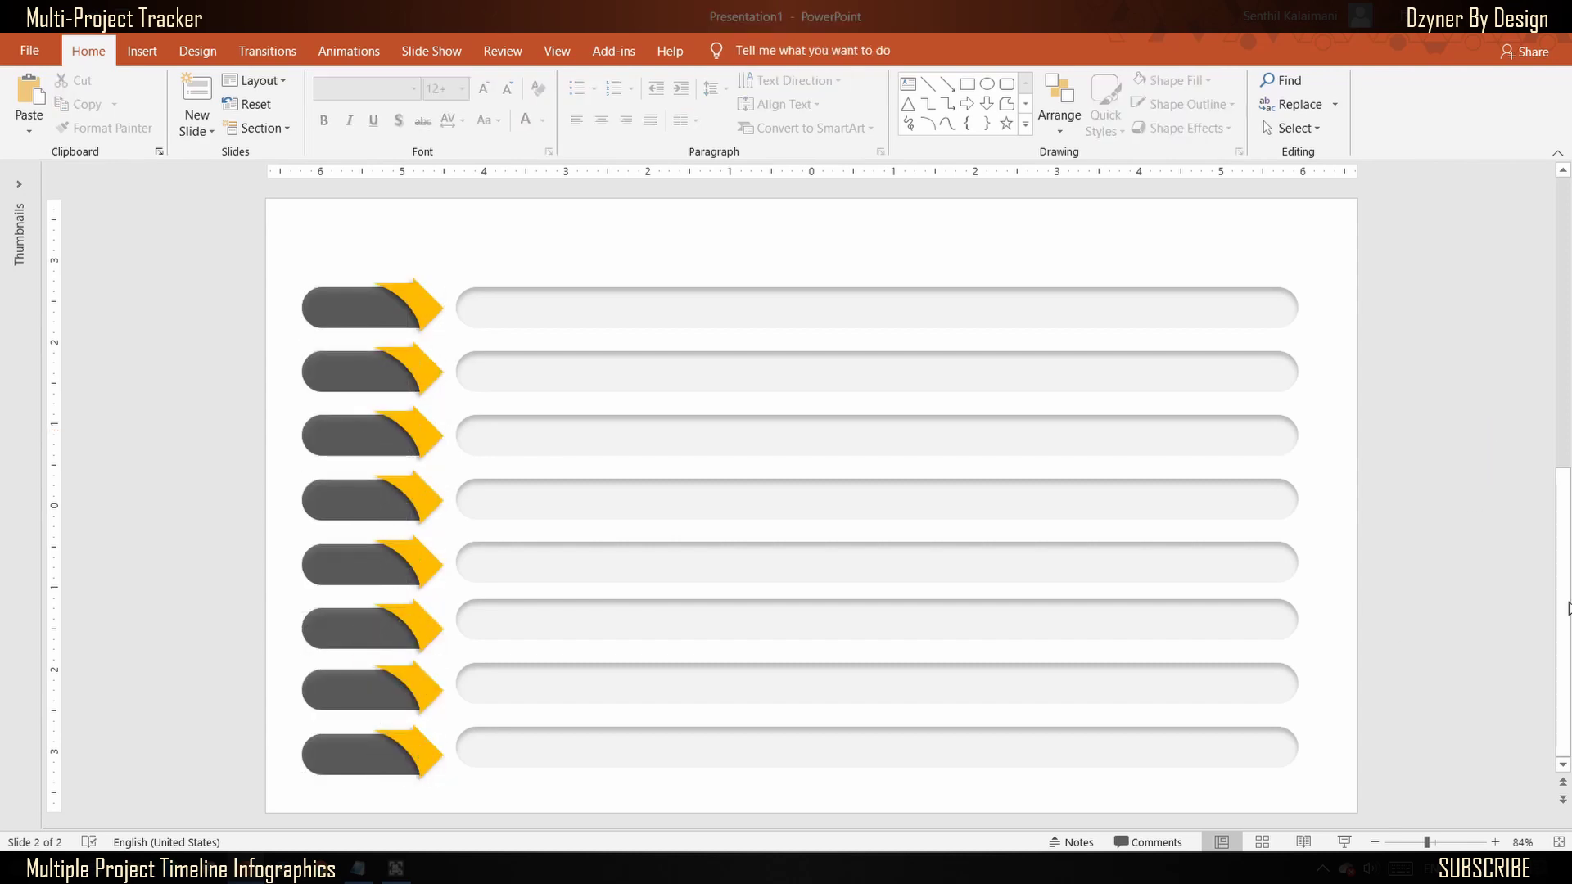
Step: Label the first four dark bars Project A, Project B, Project C and Project D
left_click(359, 311)
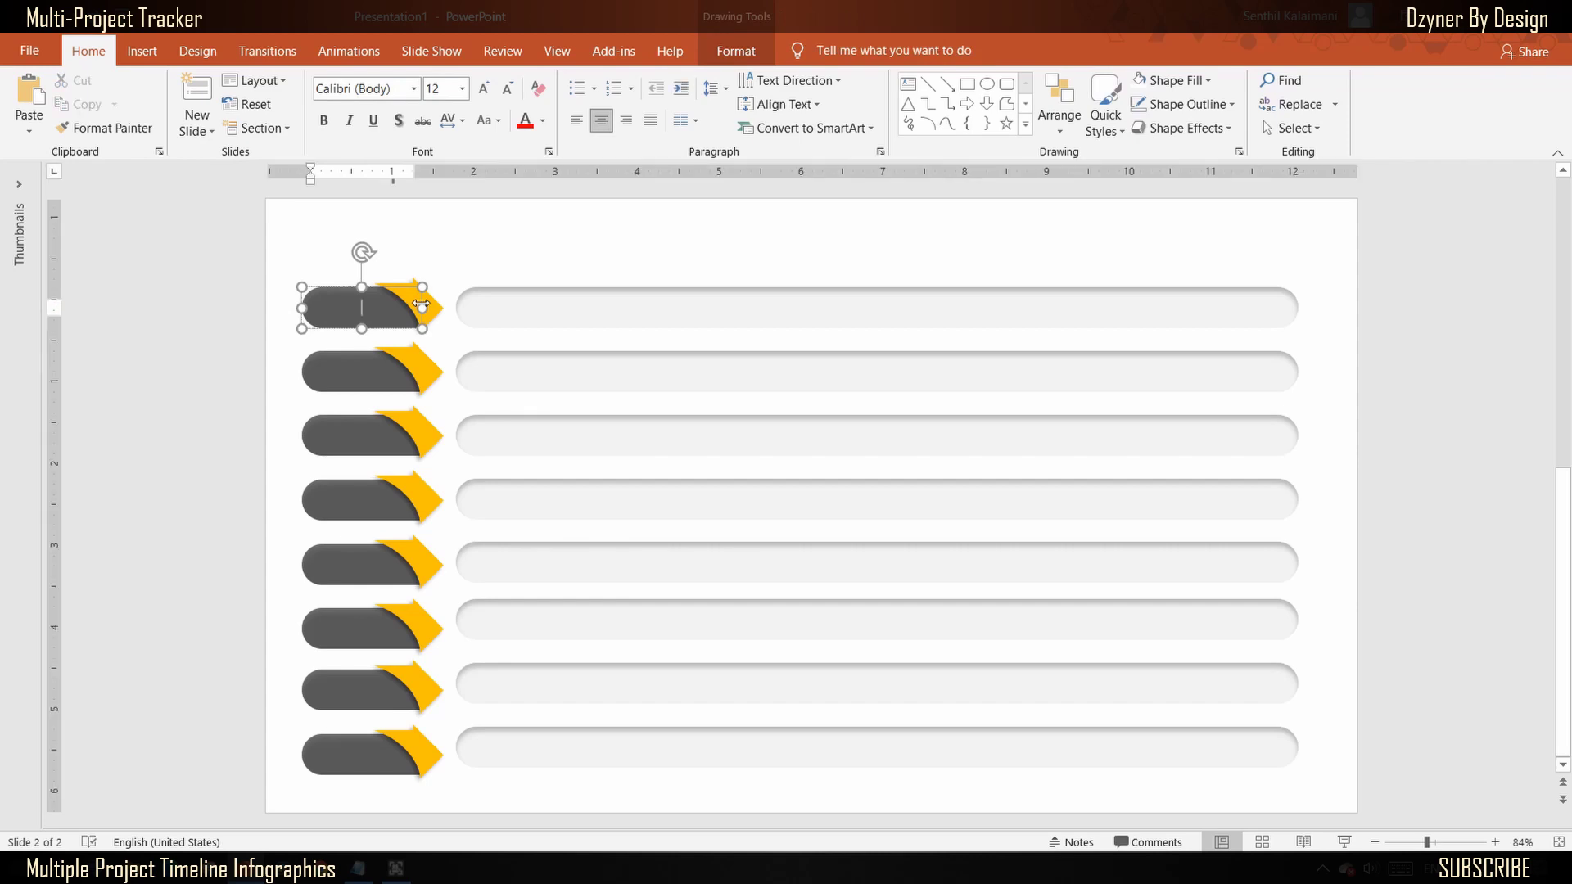
type("Project A")
left_click(360, 371)
type("Project B")
left_click(351, 431)
type("Project C")
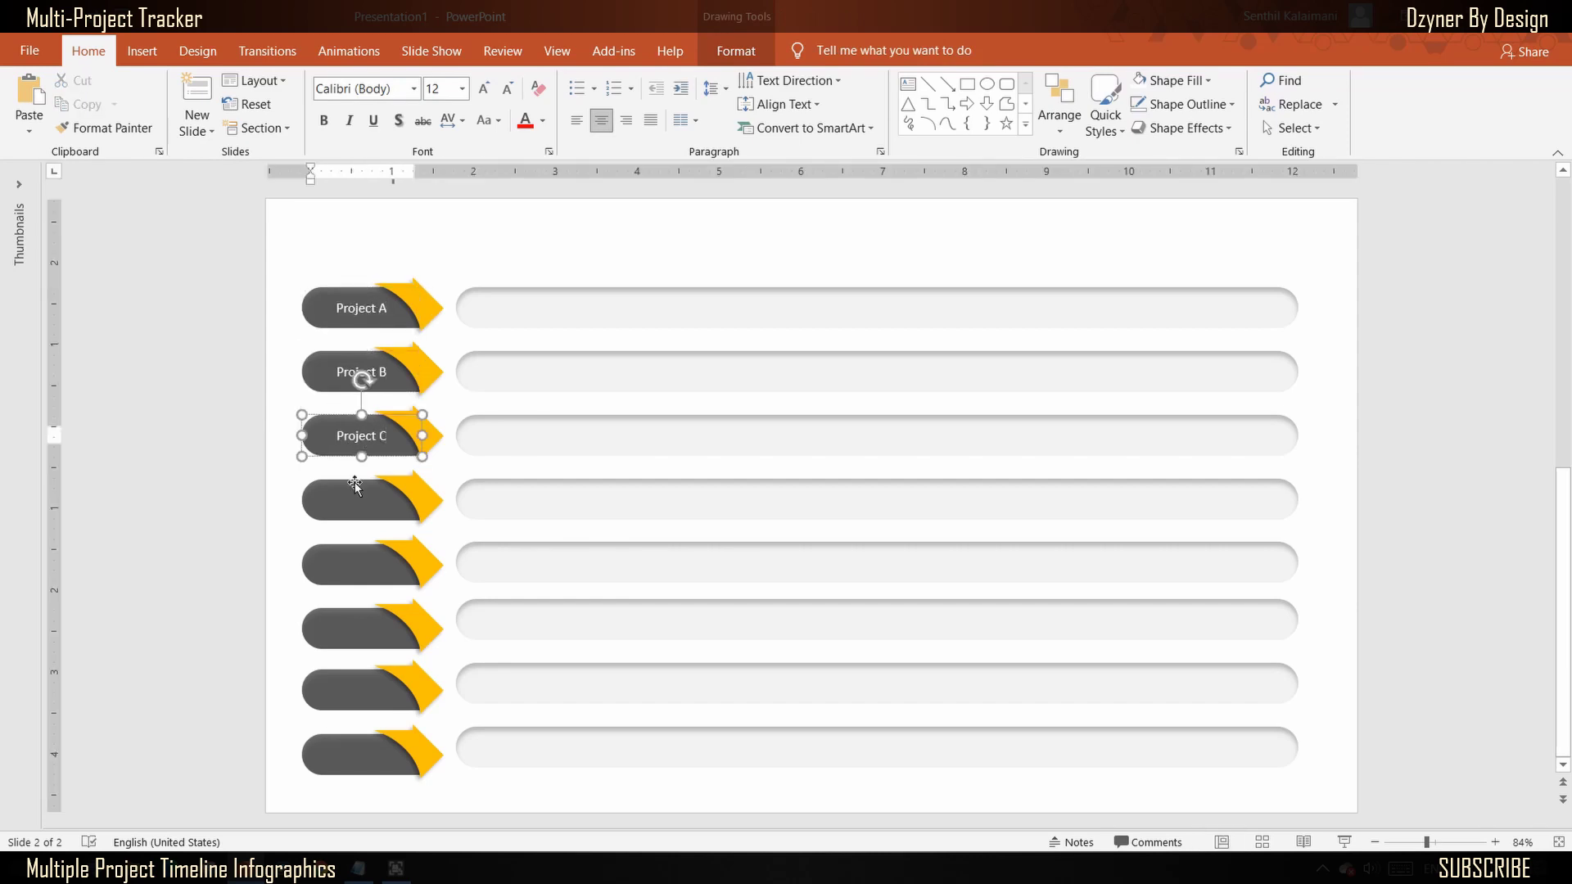
left_click(355, 491)
type("Project D")
Step: Label the remaining four dark bars Project E, Project F, Project G and Project H
left_click(353, 562)
type("Project E")
left_click(350, 626)
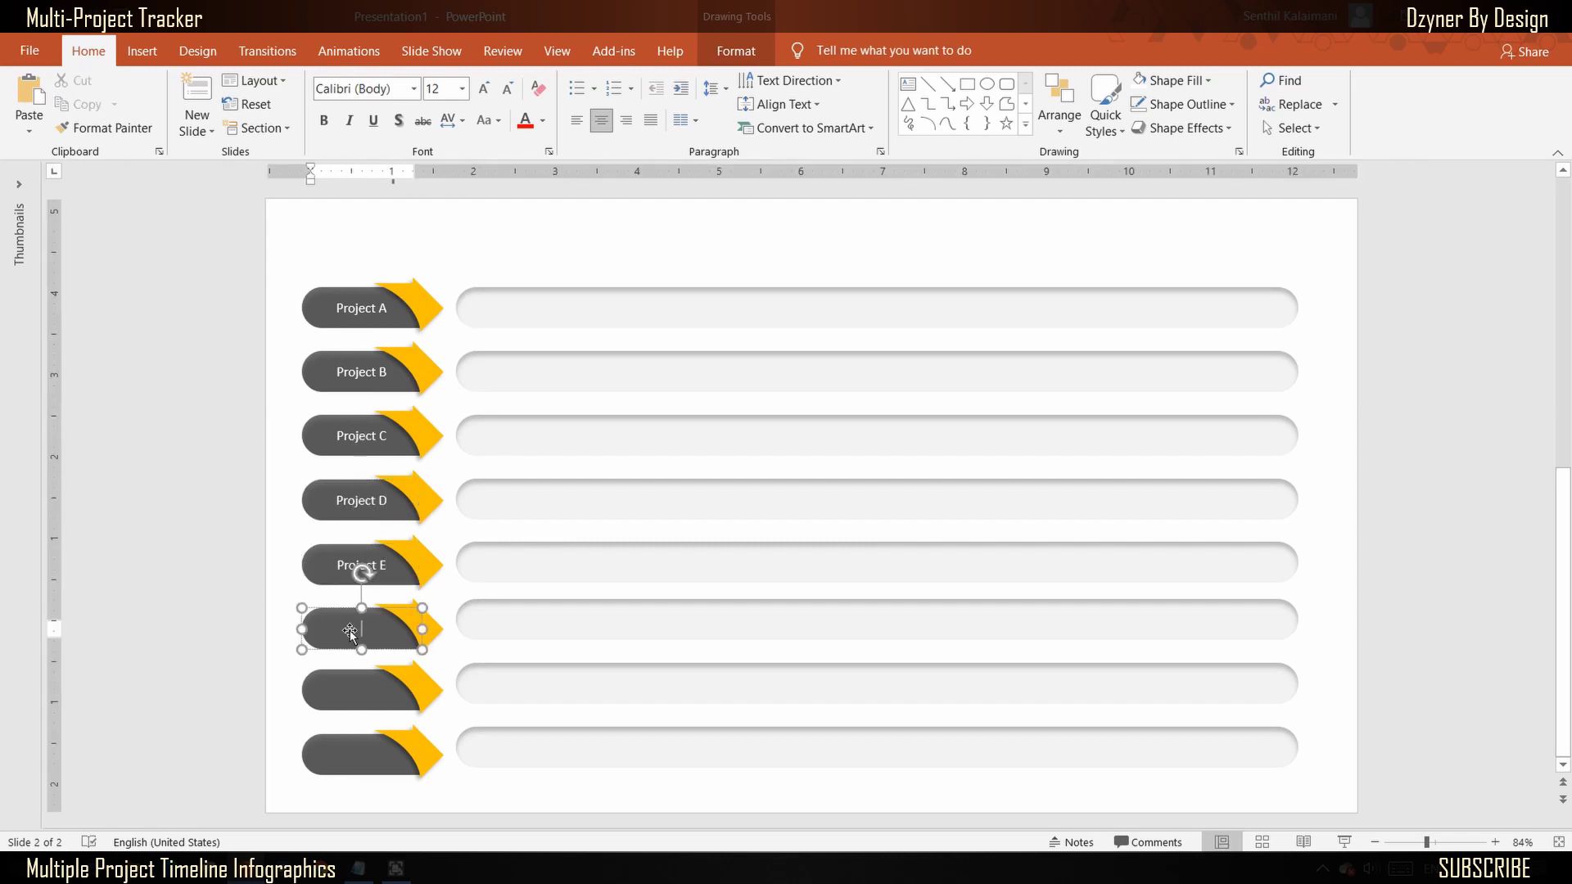
type("Project F")
left_click(357, 688)
type("Project G")
left_click(361, 755)
type("Project H")
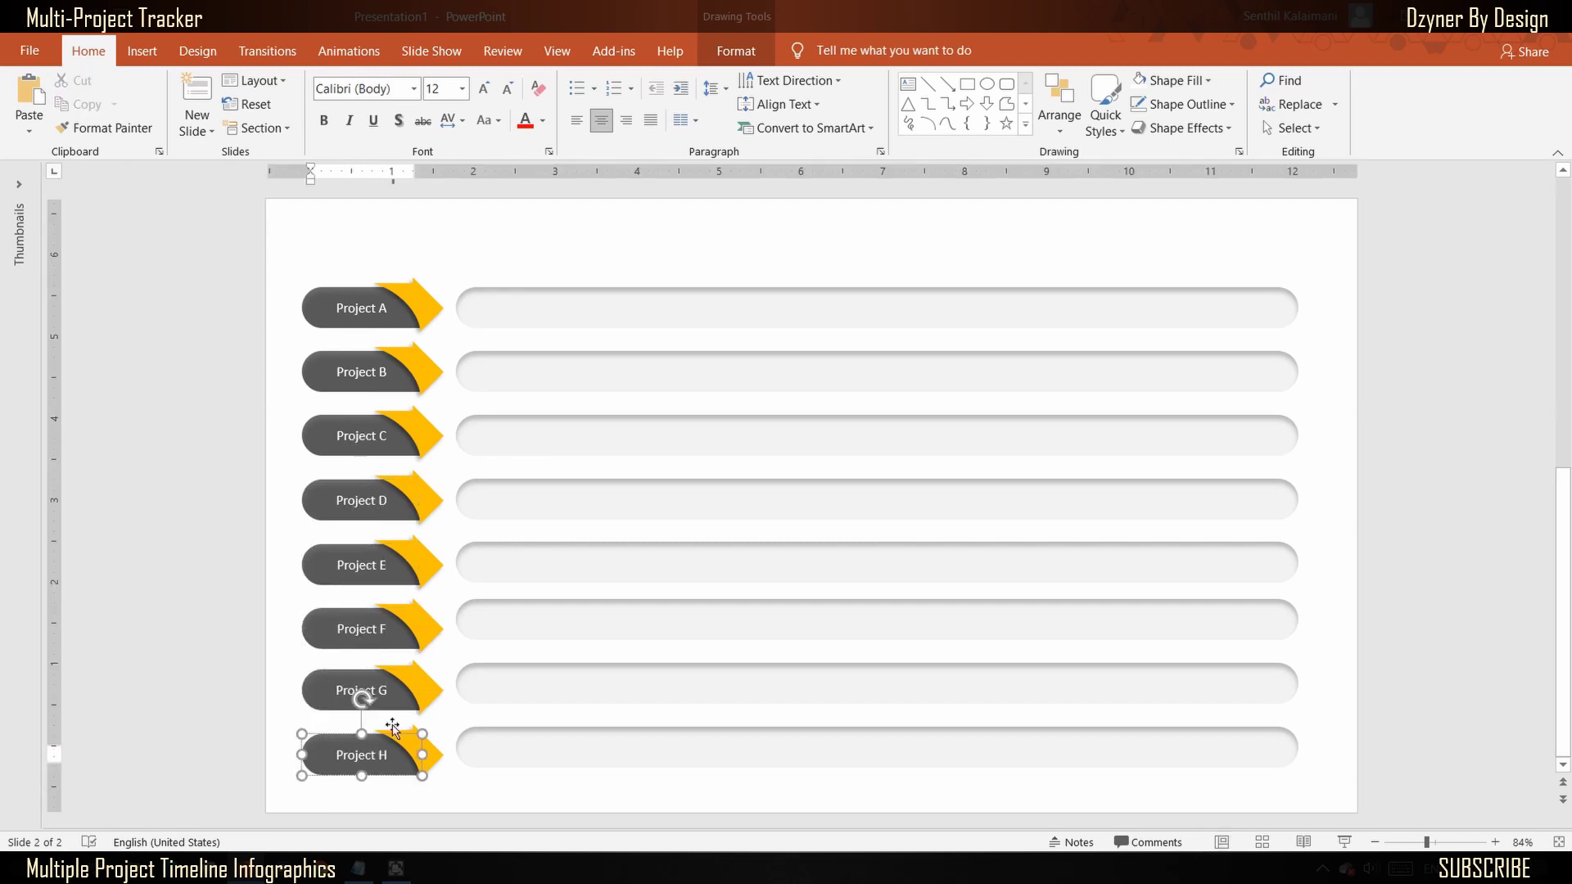
left_click(1376, 589)
Step: Recolor the arrowheads of Project C and Project D green
left_click(410, 417)
left_click(414, 483, "shift")
left_click(1137, 80)
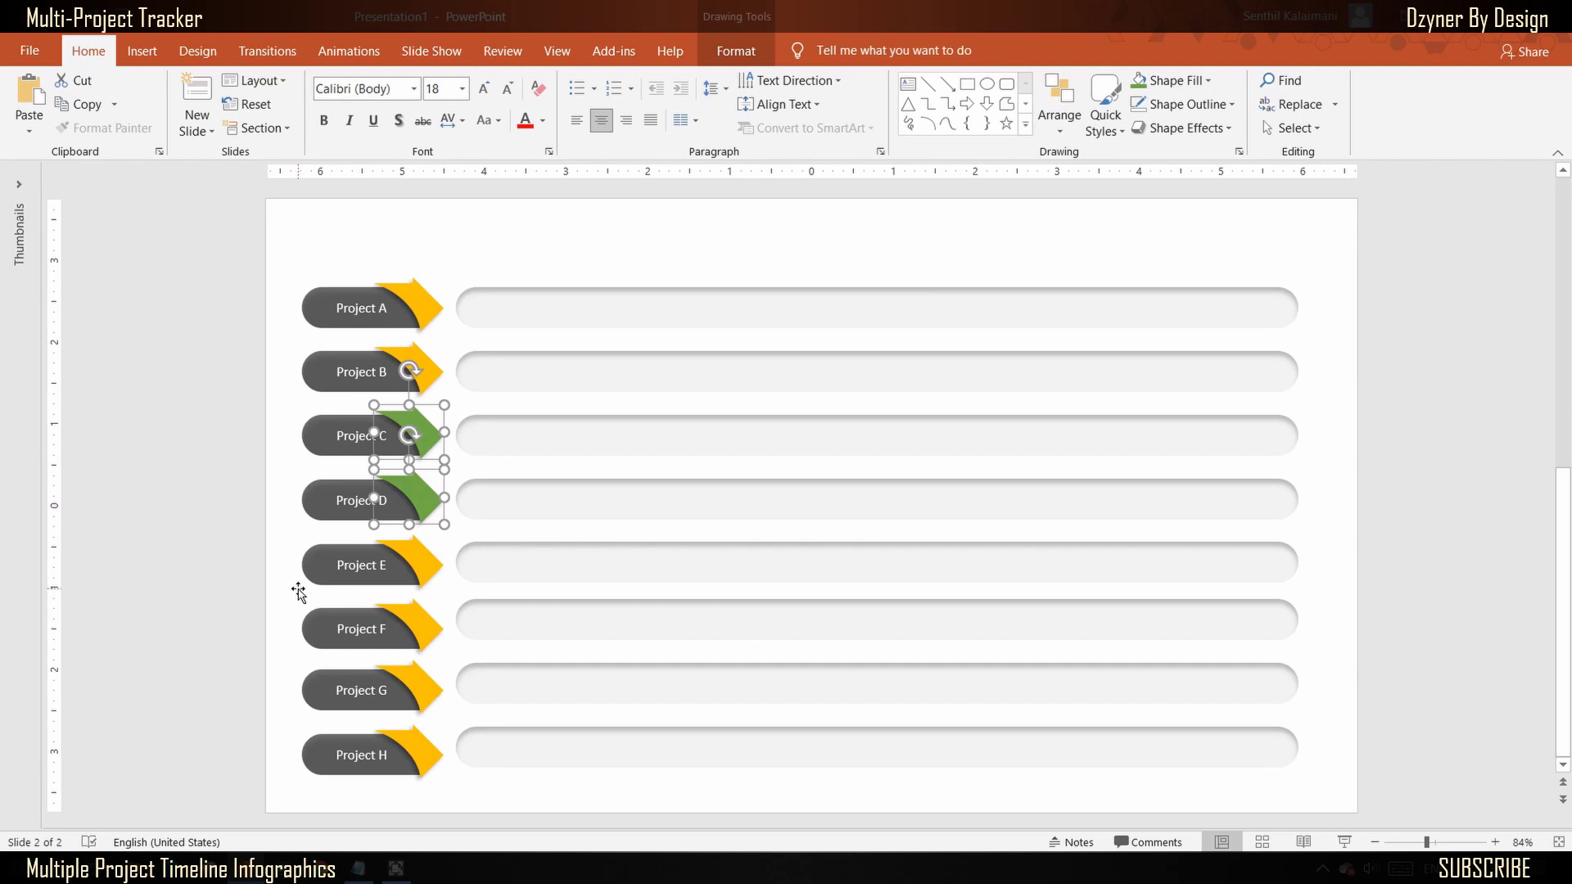
left_click(297, 592)
Step: Recolor the arrowheads of Project E, F, G and H light blue
left_click(416, 554)
left_click(417, 618, "shift")
left_click(418, 681, "shift")
left_click(1177, 80)
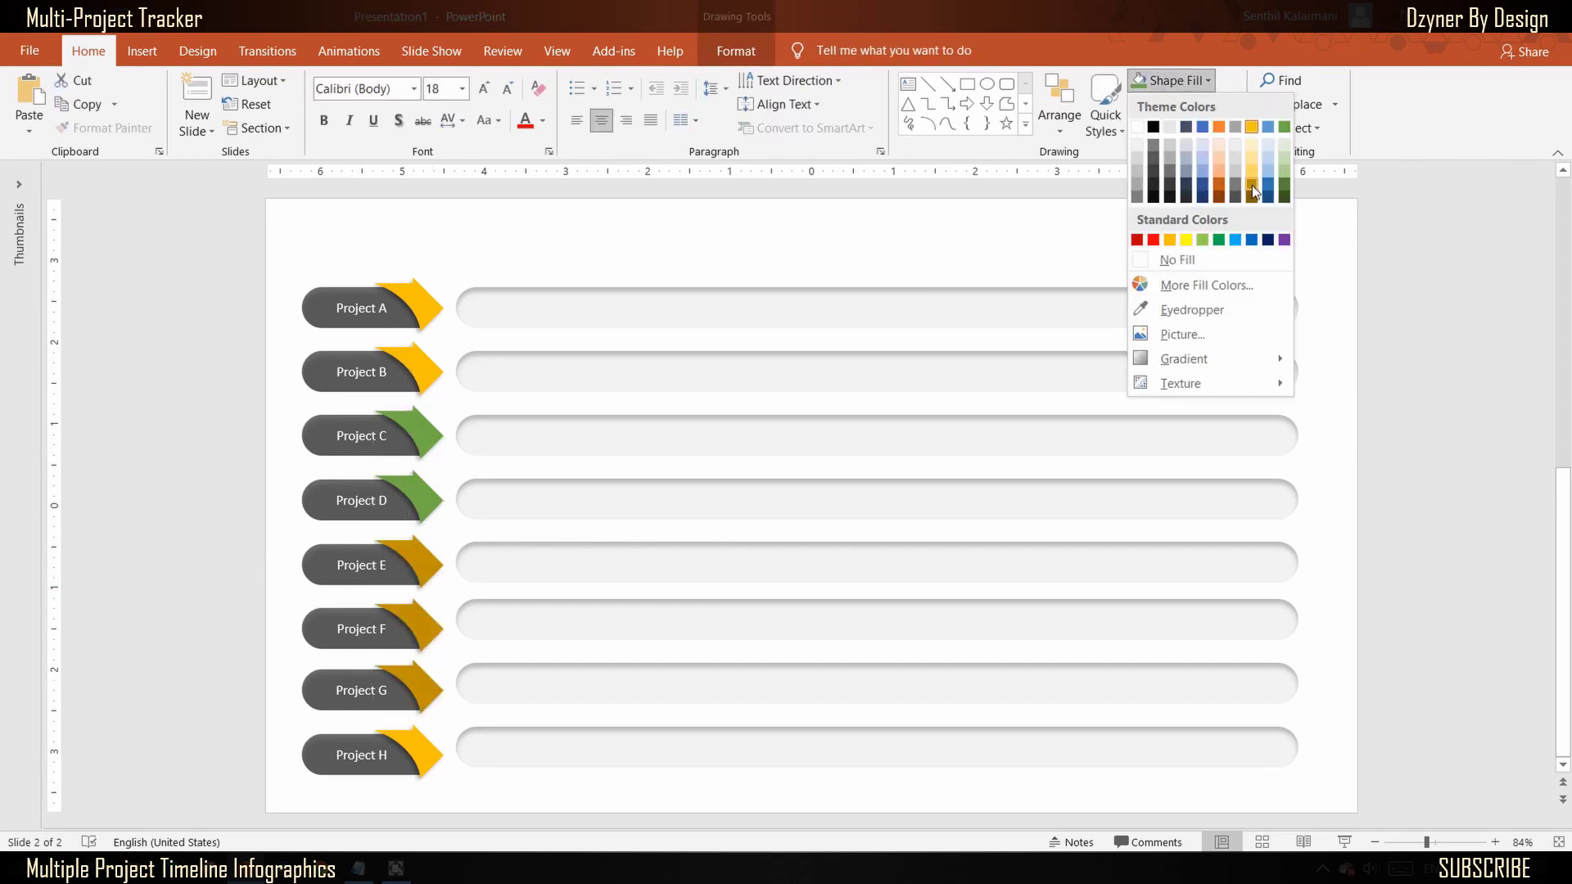
left_click(1240, 240)
left_click(623, 246)
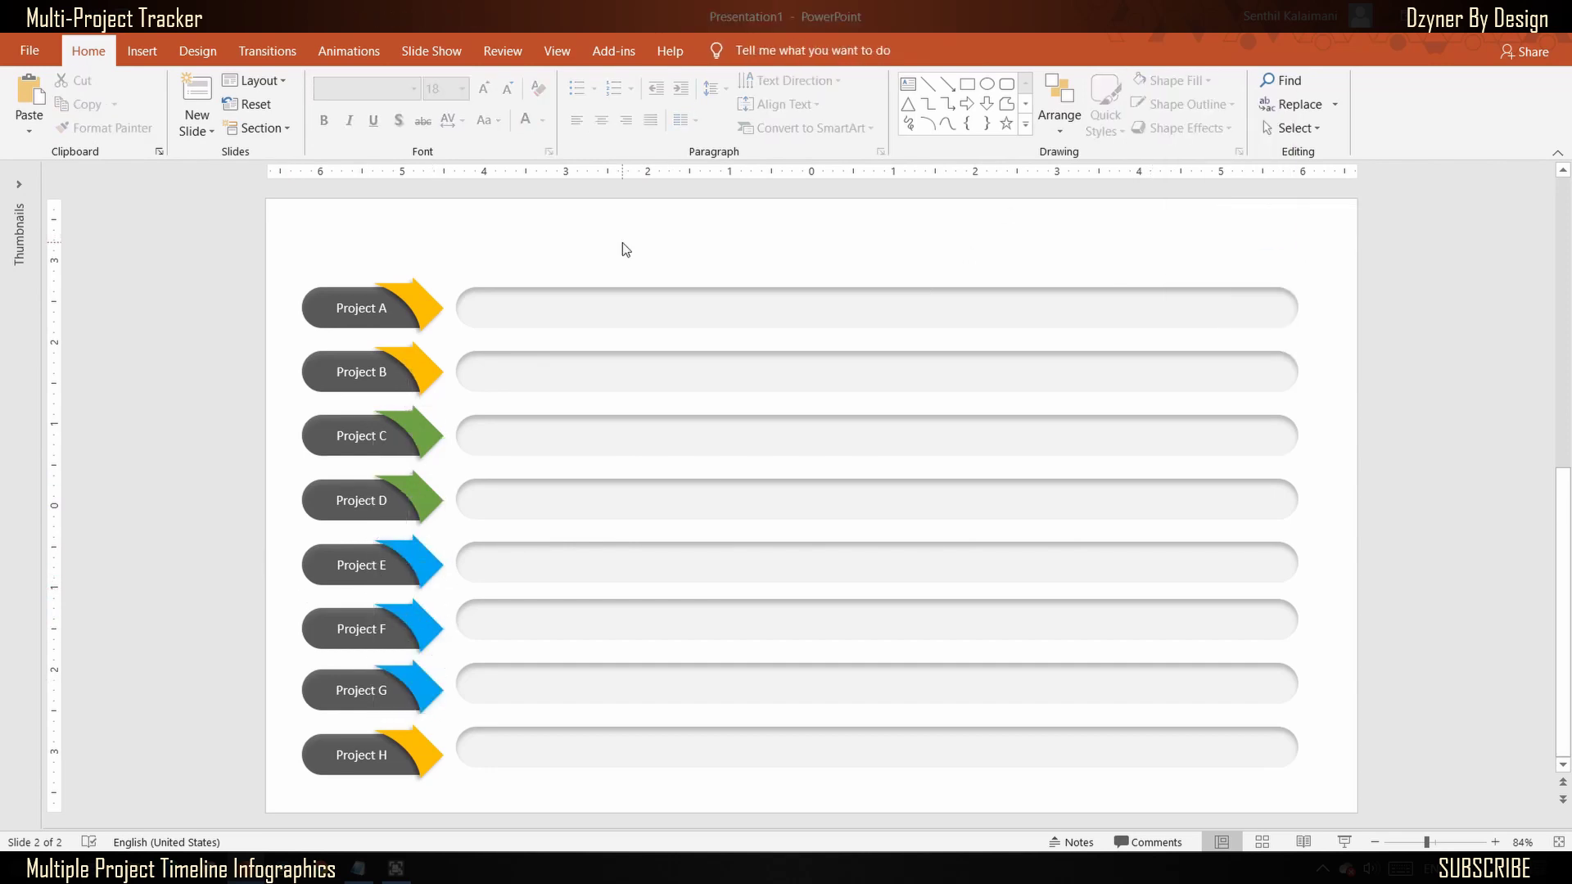
left_click(421, 760)
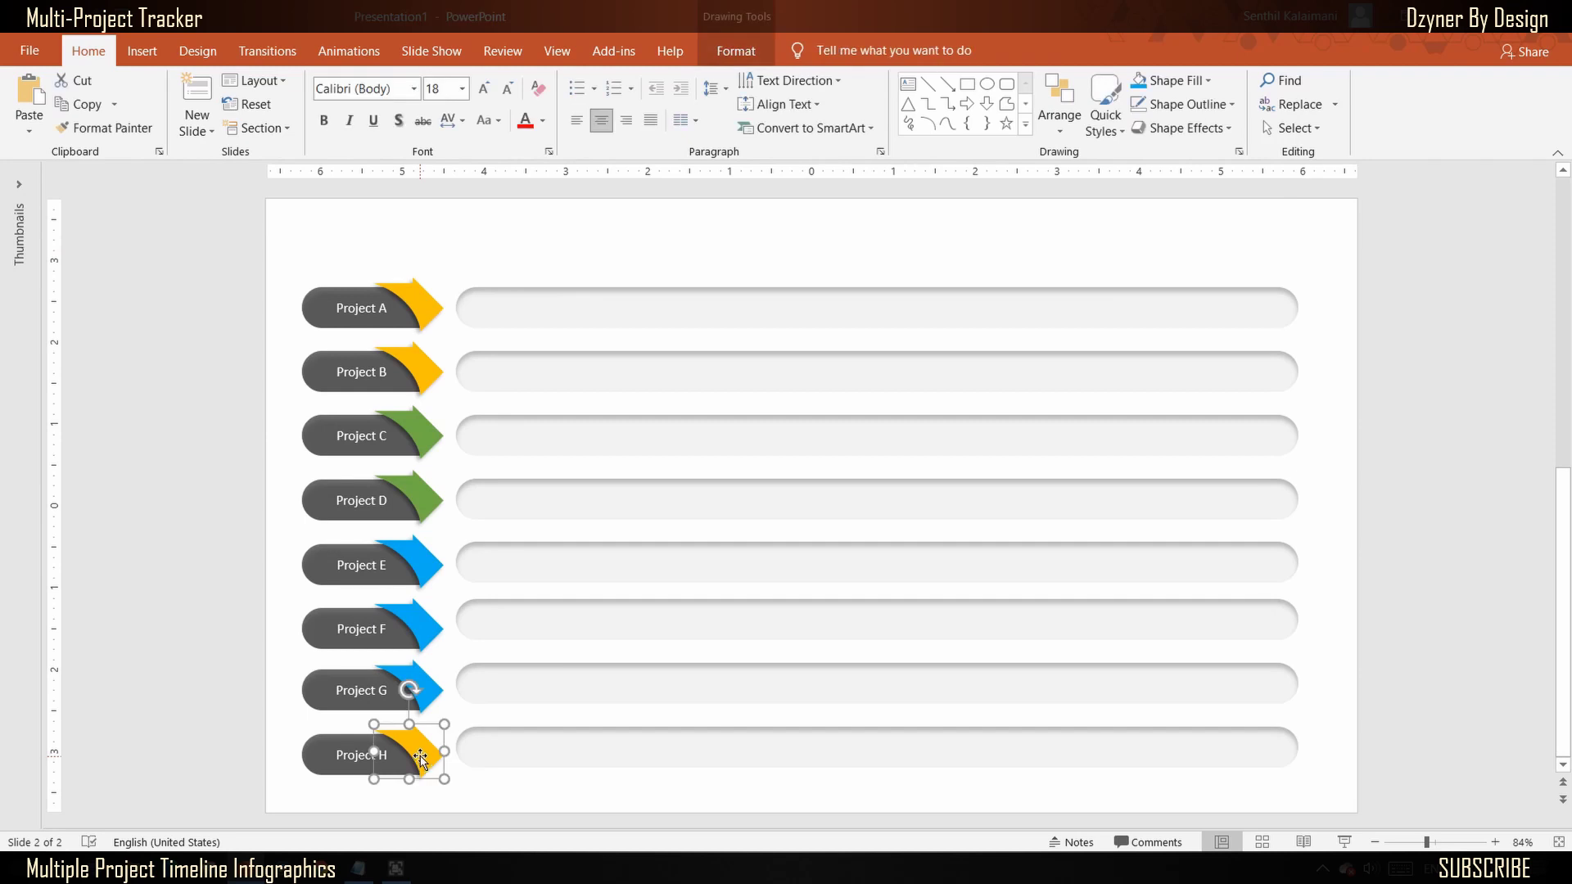
key("F4")
left_click(752, 250)
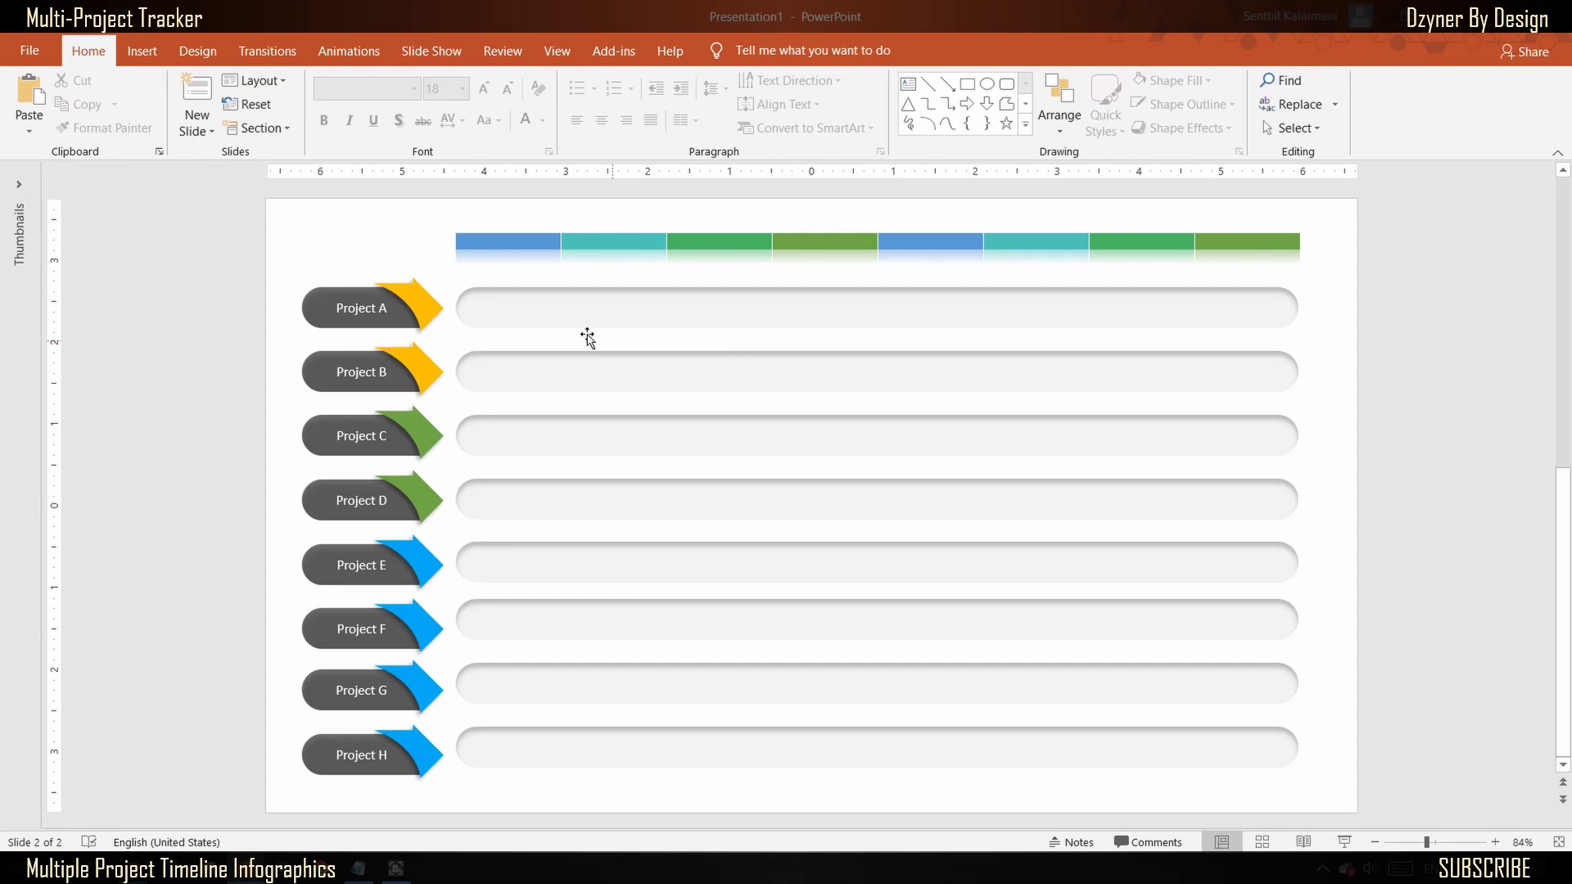
Step: Label the first four segments of the colored header strip Month 1 through Month 4
left_click(527, 255)
type("Month 1")
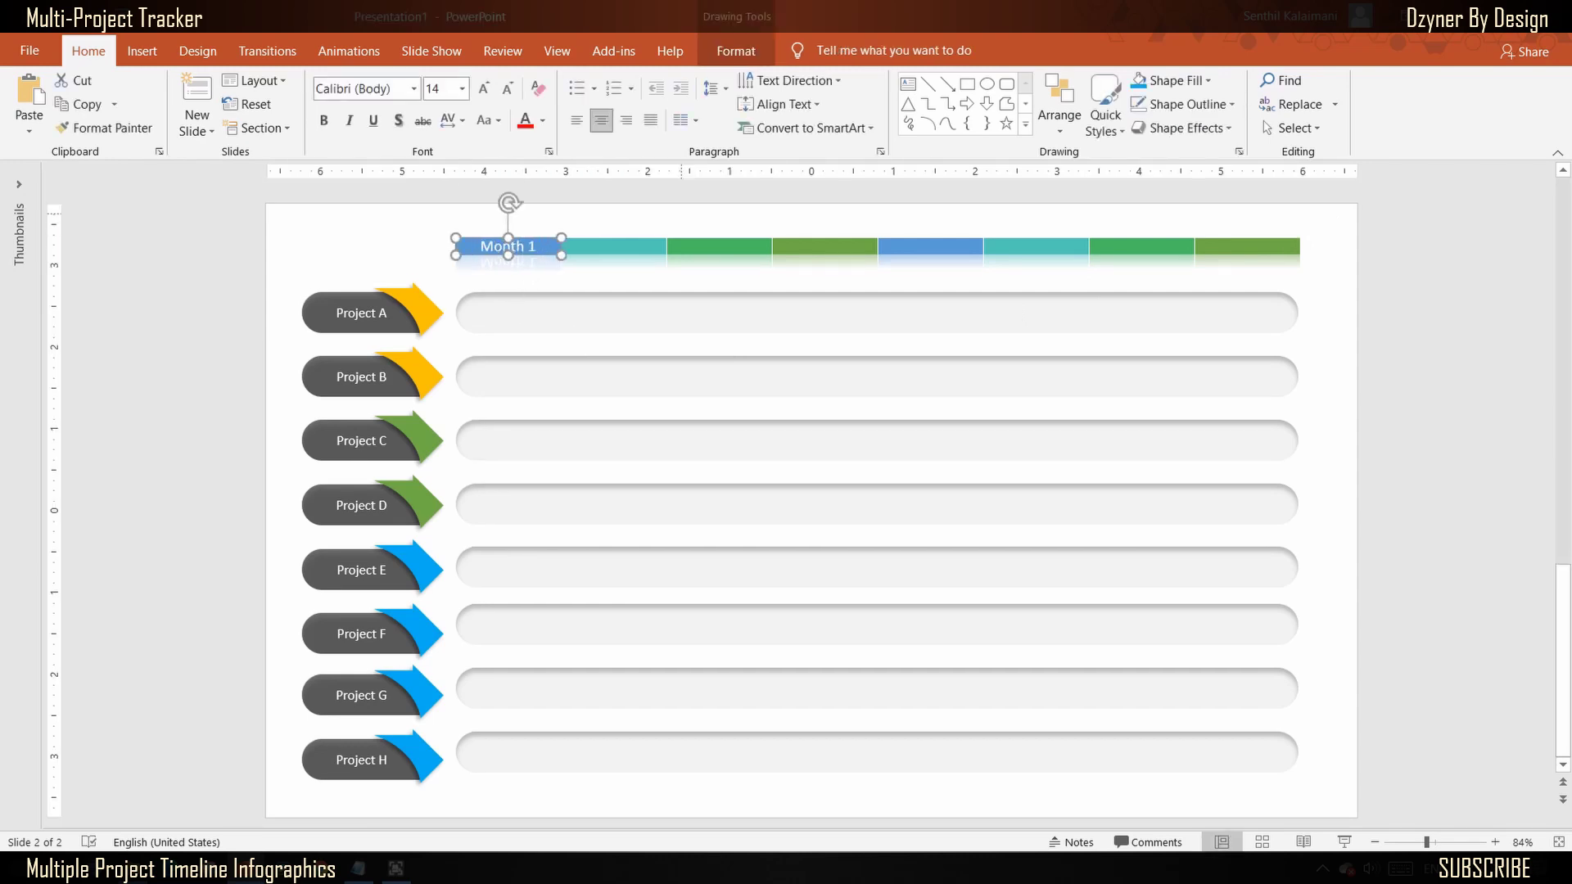
left_click(614, 250)
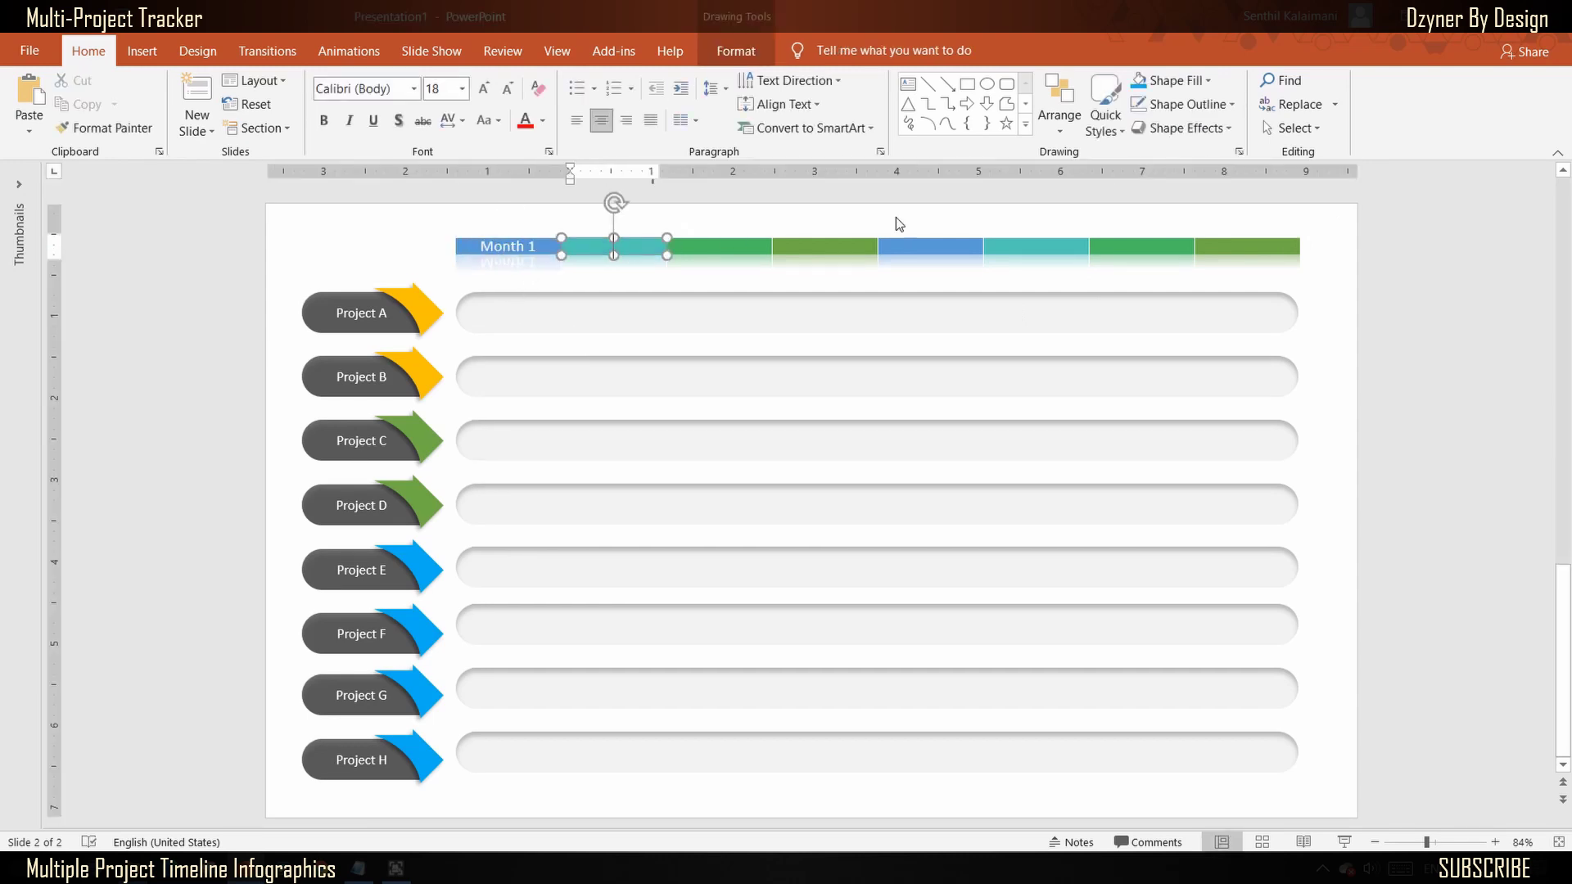
type("Month 2")
left_click(721, 249)
type("Month 3")
left_click(825, 250)
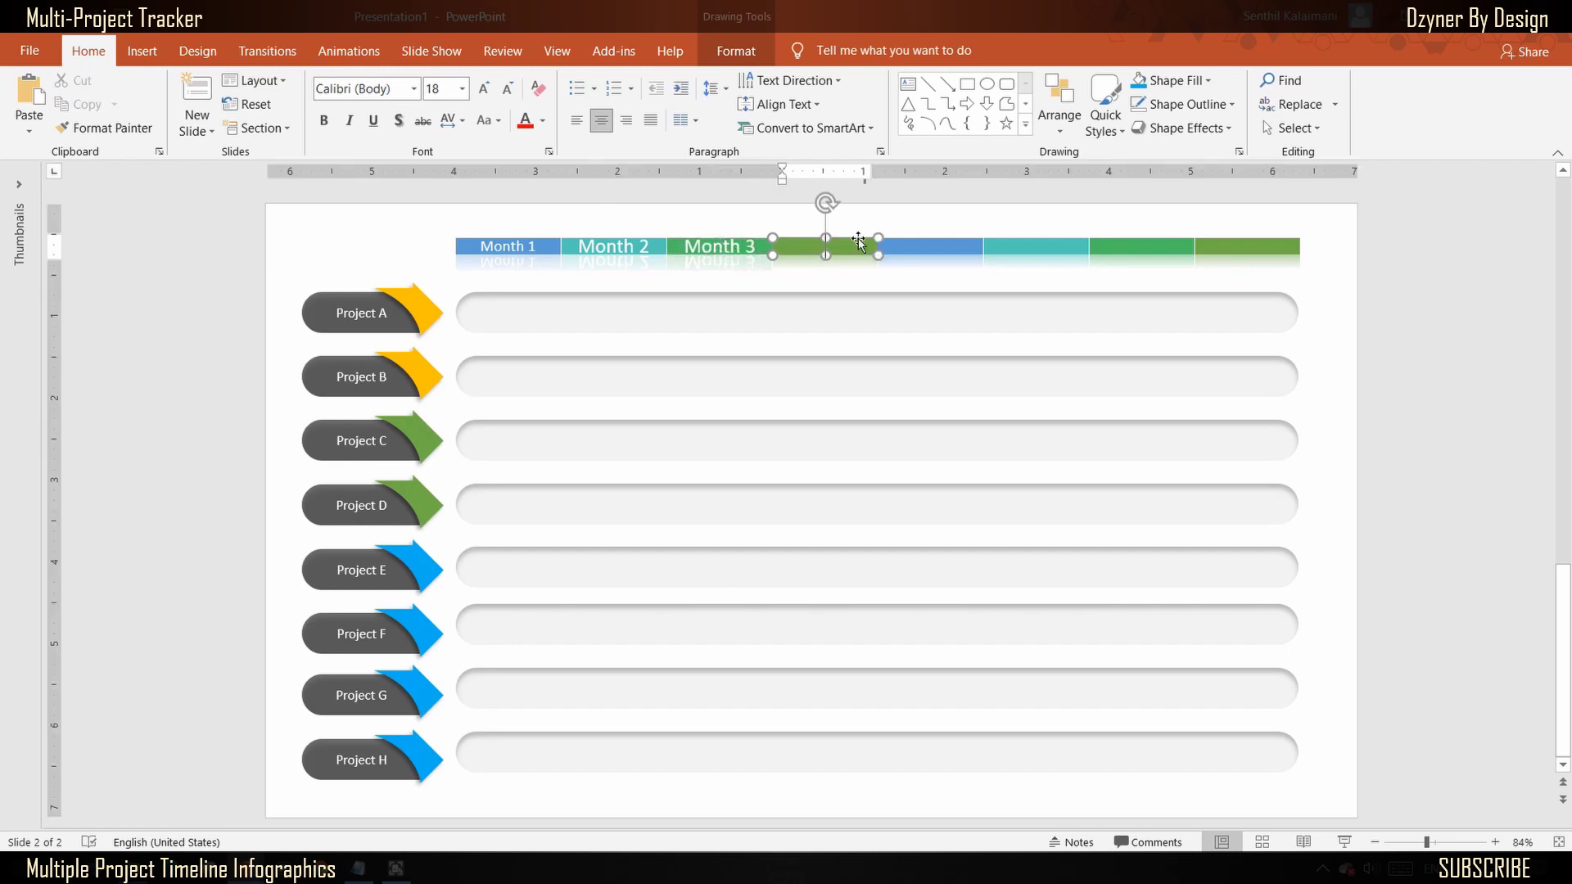
type("Month 4")
Step: Label the last four header segments Month 5 through Month 8 and set the header text to 14 pt
left_click(930, 250)
type("Month 5")
left_click(1035, 249)
type("Month 6")
left_click(1141, 246)
type("Month")
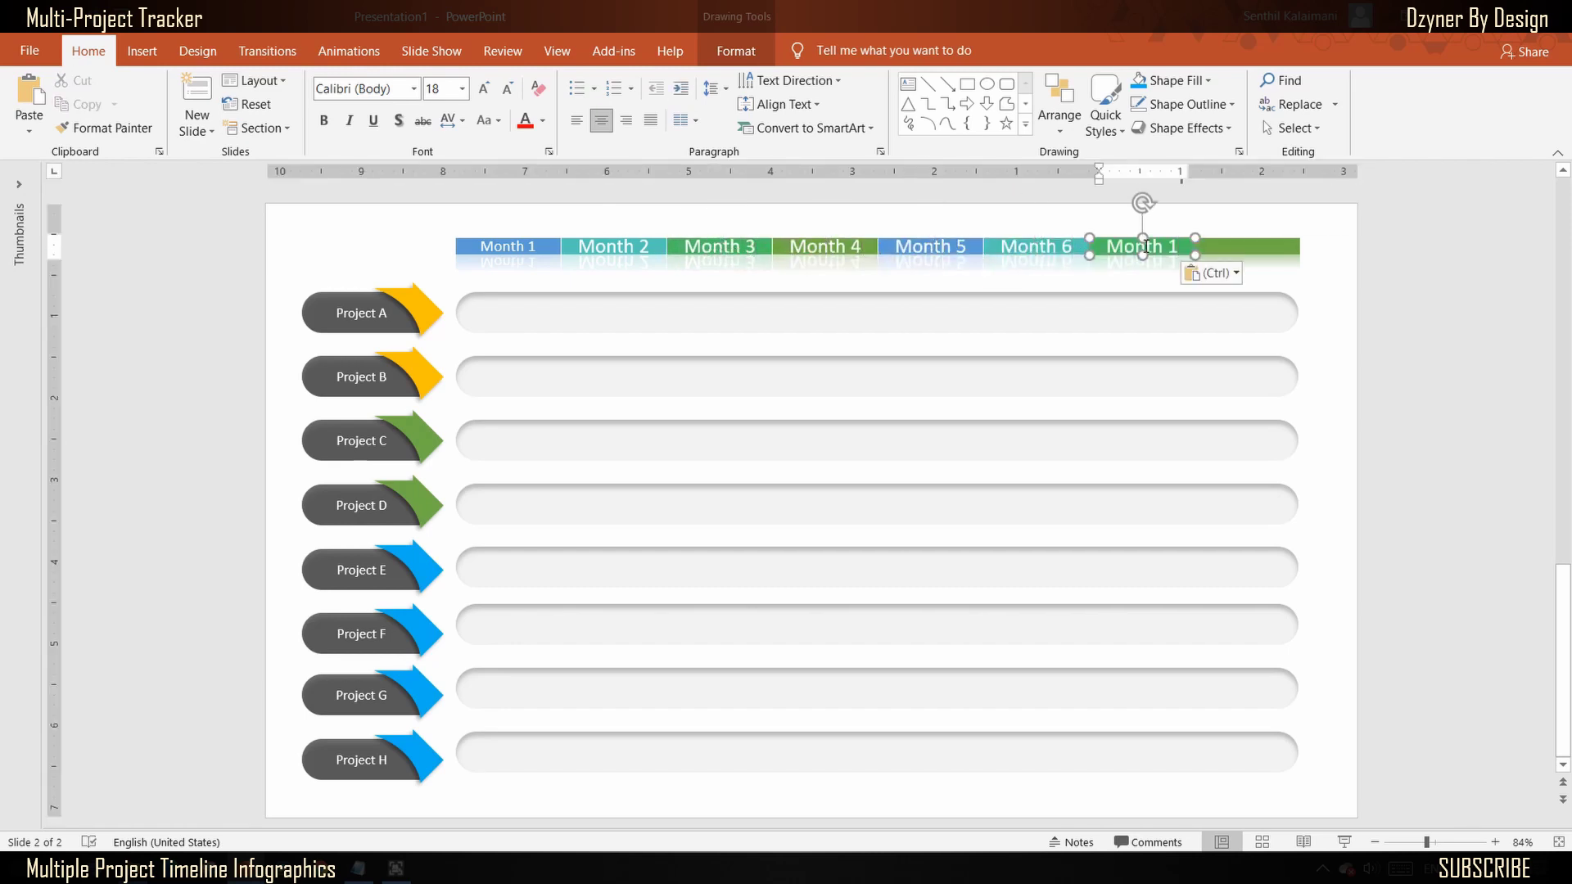
type("7")
left_click(1247, 250)
type("Month 8")
left_click_drag(1323, 217, 540, 303)
Step: Copy the shorter light blue bar from slide 1 onto the Project A gray bar on slide 2
scroll(961, 335, "up", 2)
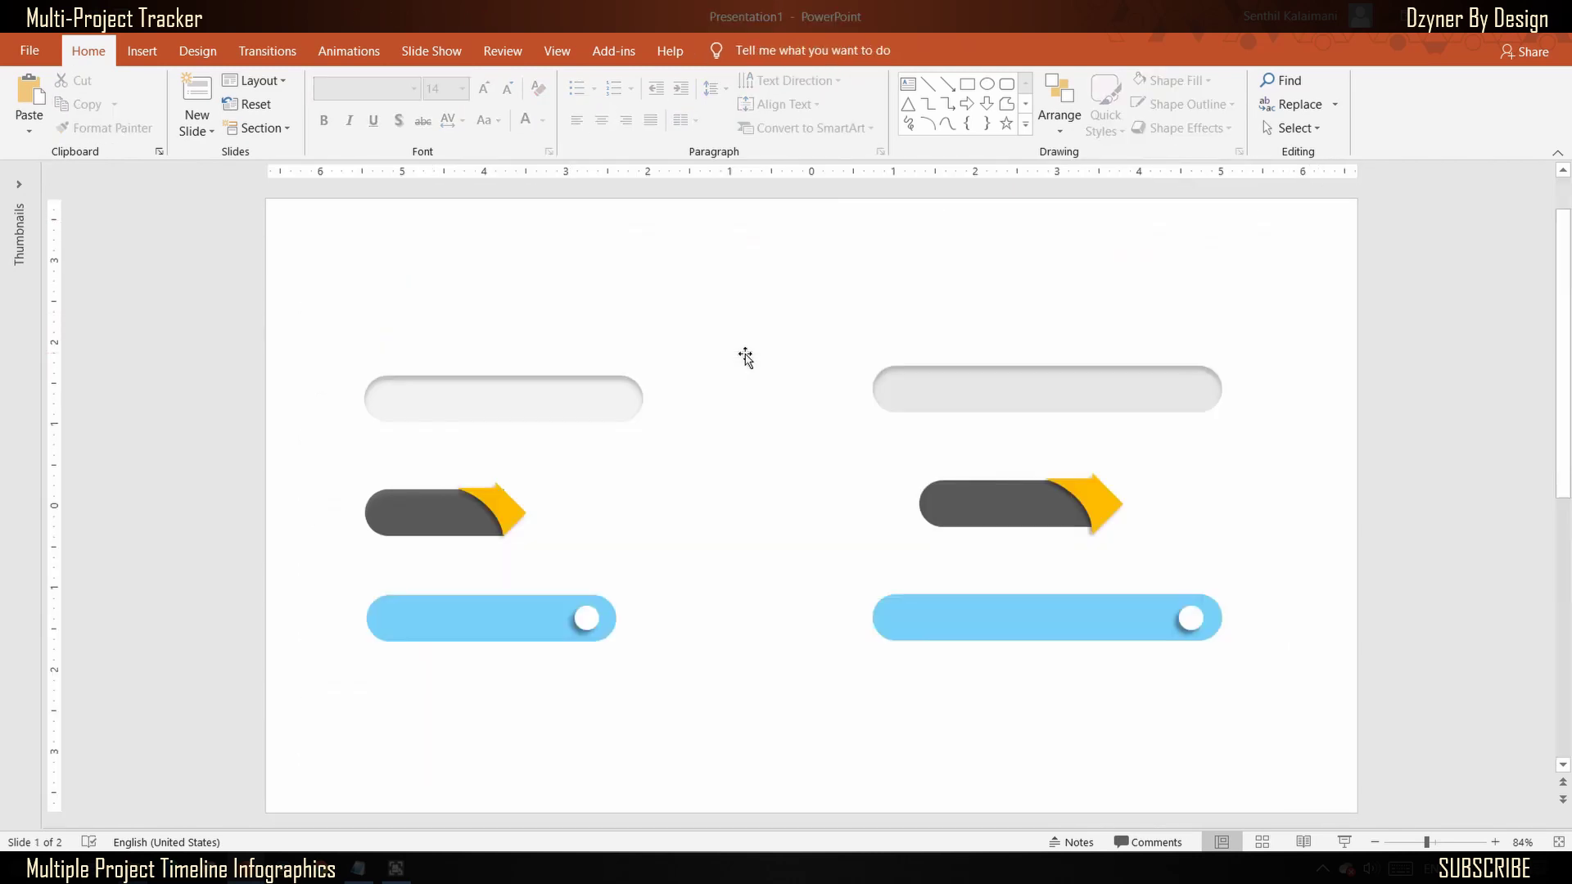
left_click(459, 611)
scroll(716, 498, "down", 1)
key("ctrl+v")
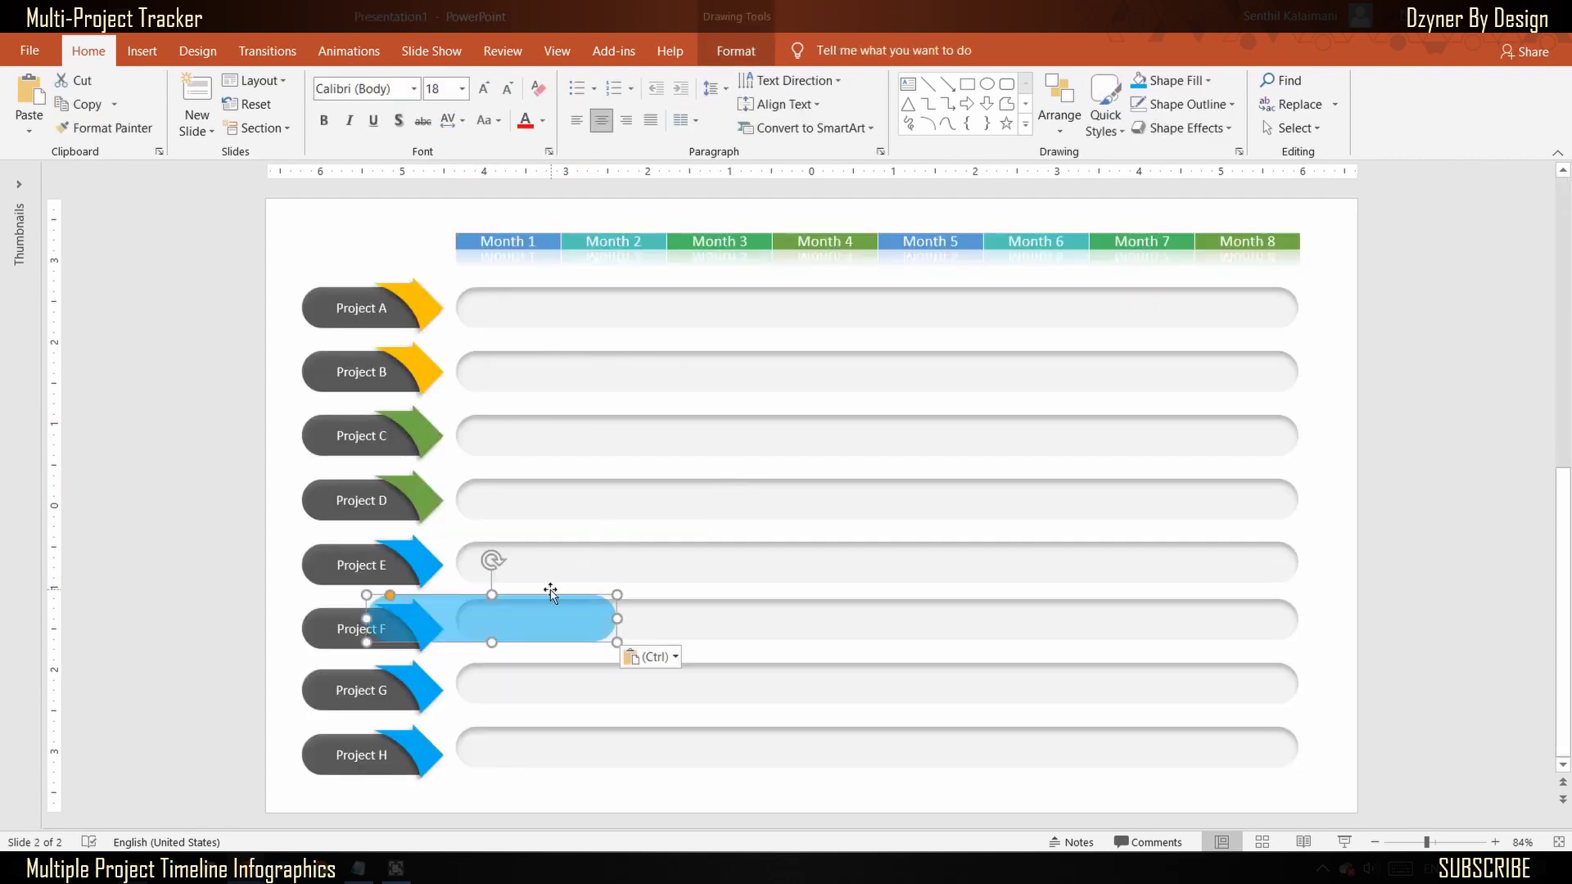
left_click_drag(492, 623, 668, 311)
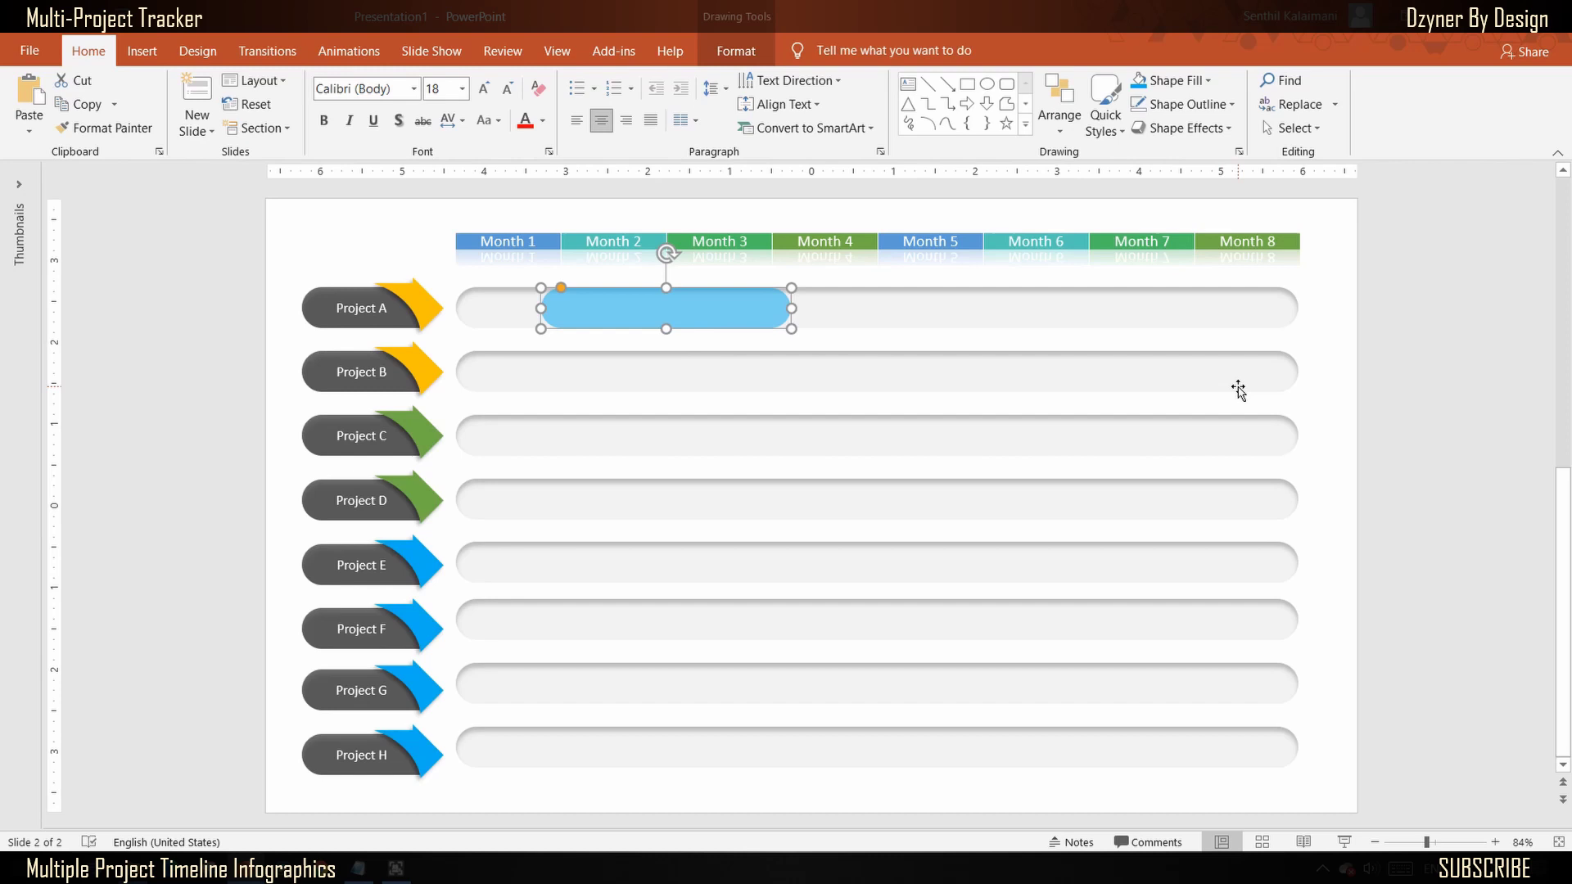
left_click(1349, 358)
Step: Paste the white shadowed circle and place it inside the right end of Project A's blue bar
key("ctrl+v")
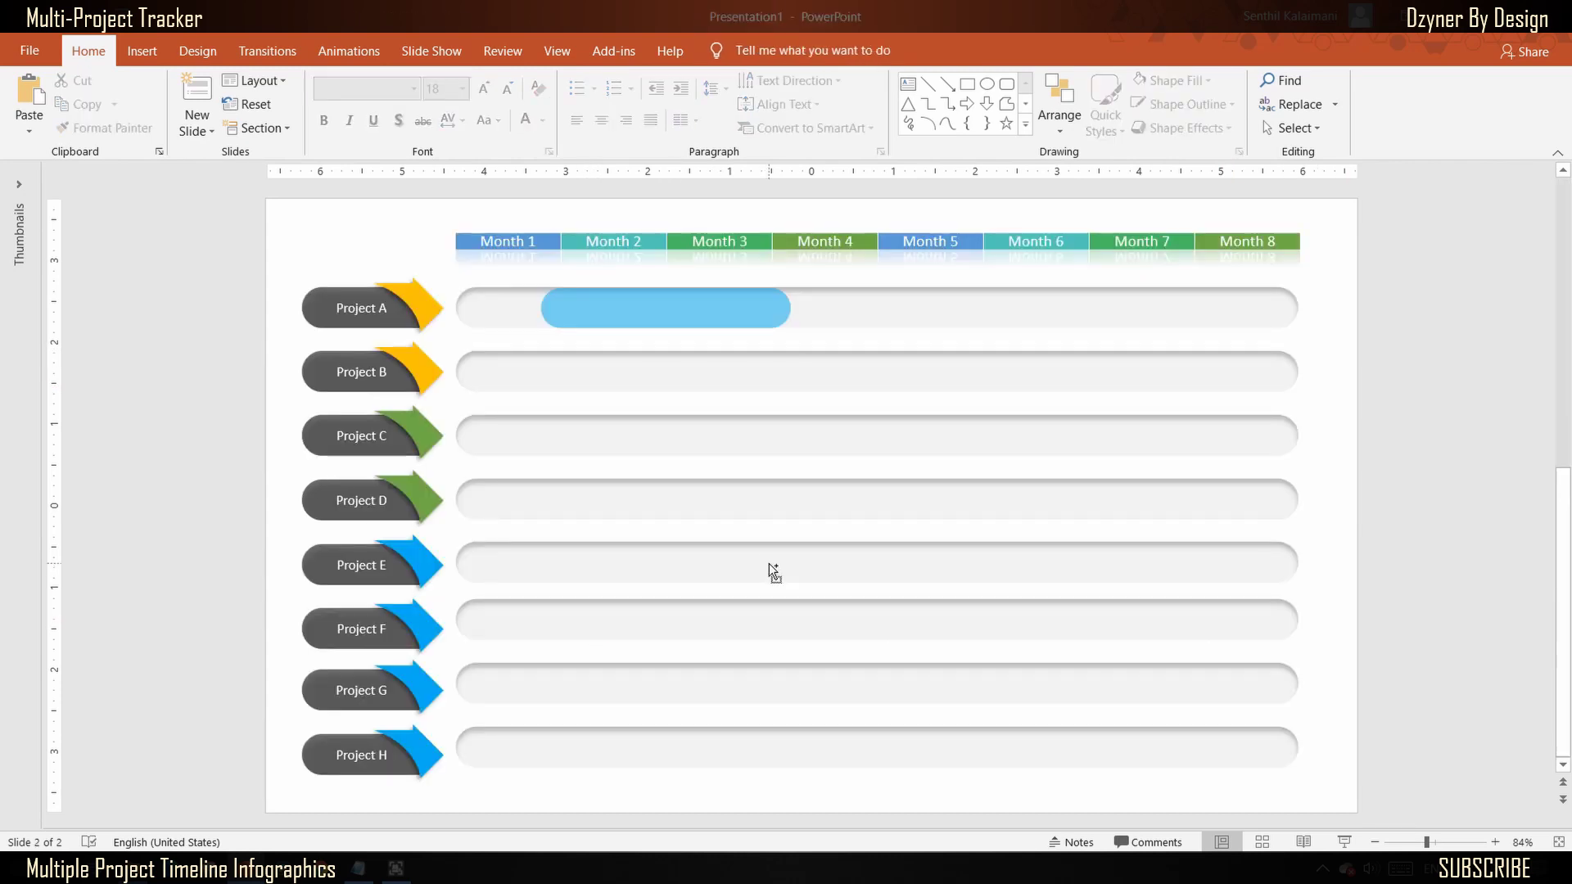
mouse_move(585, 620)
left_mouse_down()
mouse_move(714, 334)
mouse_move(765, 308)
left_mouse_up()
left_click(886, 288)
left_click(714, 308)
left_click(1310, 384)
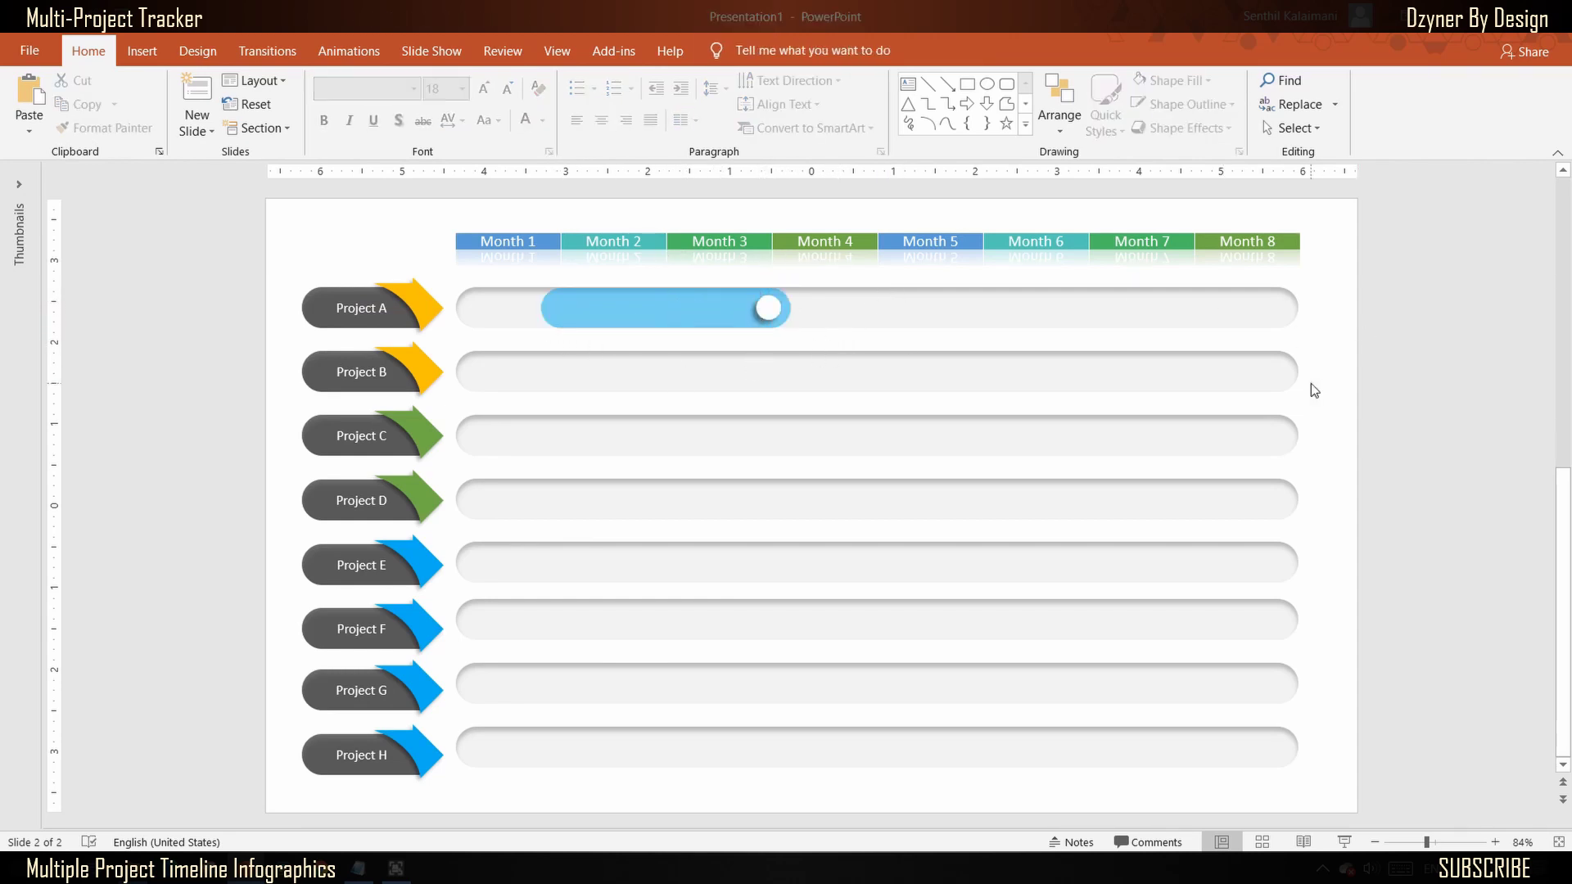
Step: Add "Description of the task" to Project A's gray bar as dark blue, italic, right-aligned text
left_click(969, 314)
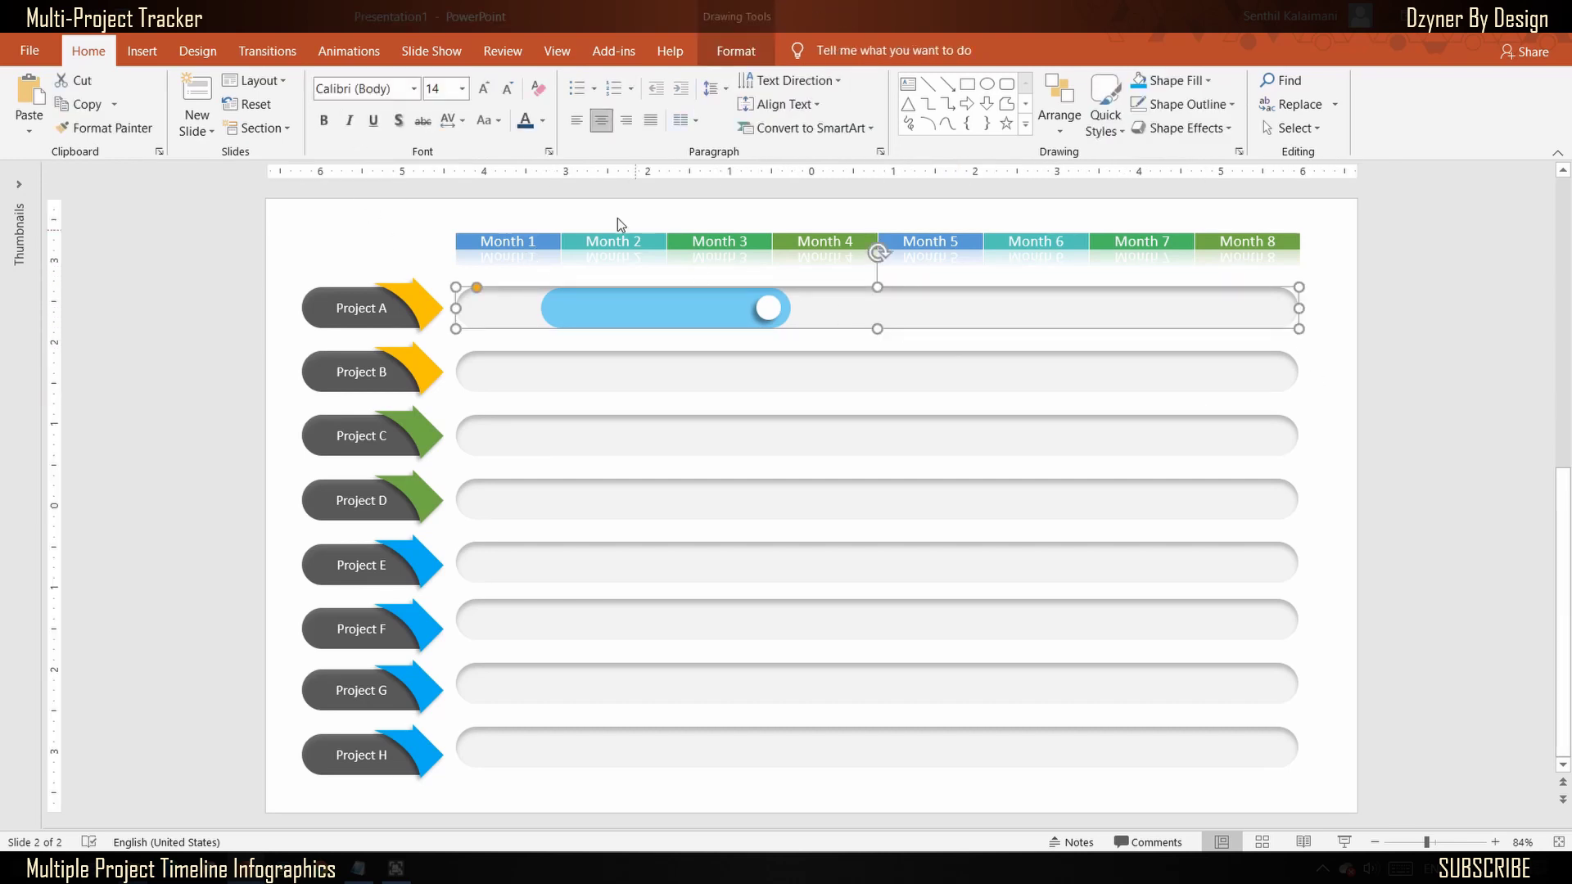
left_click(542, 120)
left_click(656, 238)
left_click(350, 121)
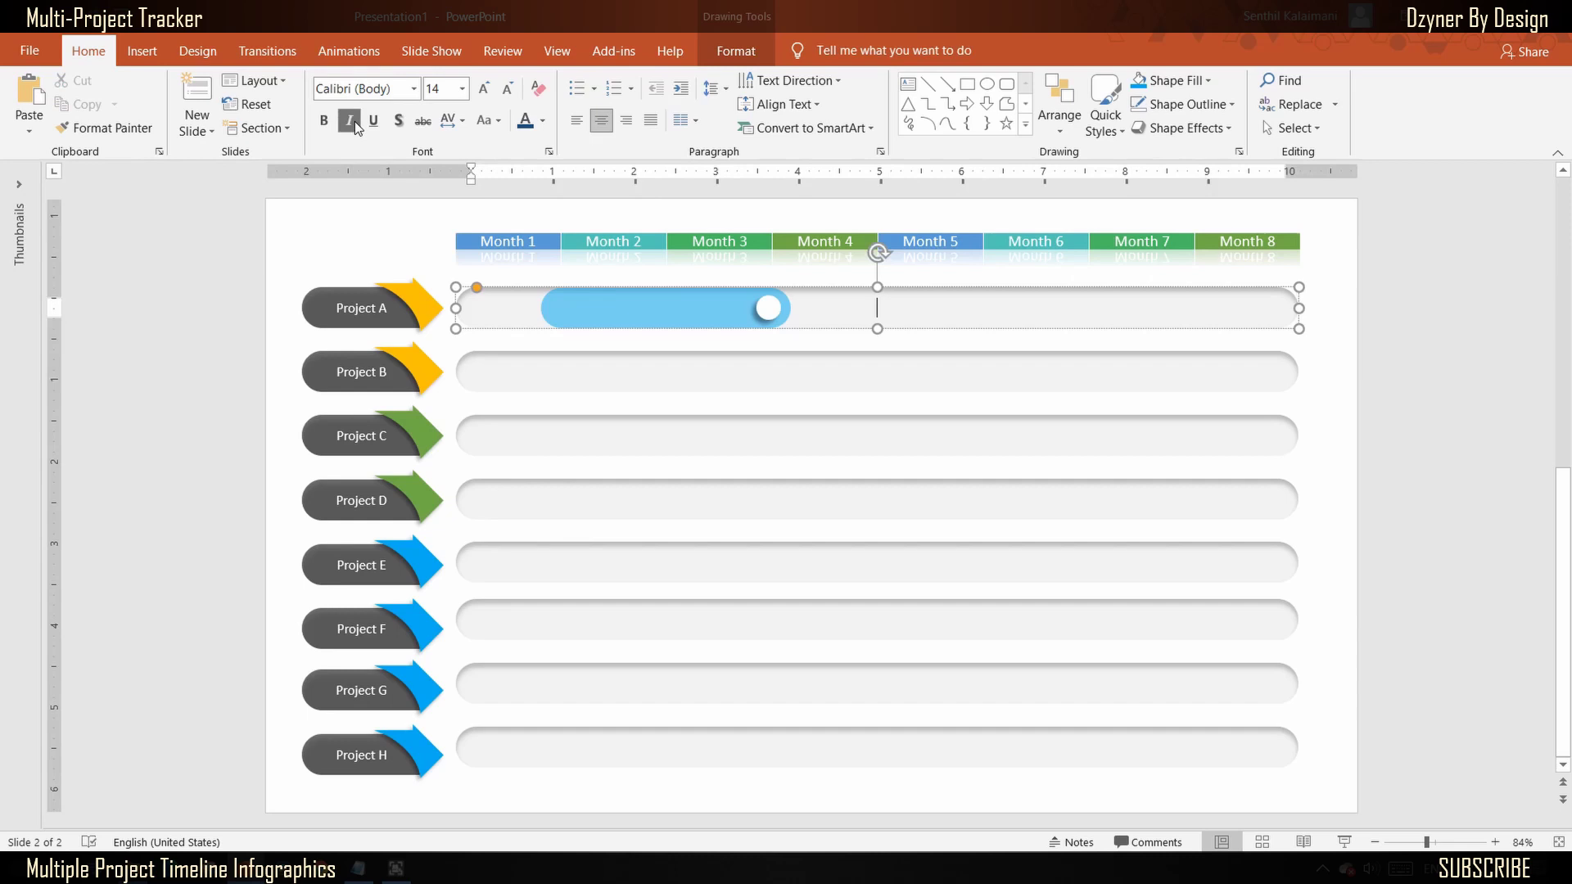
left_click(625, 120)
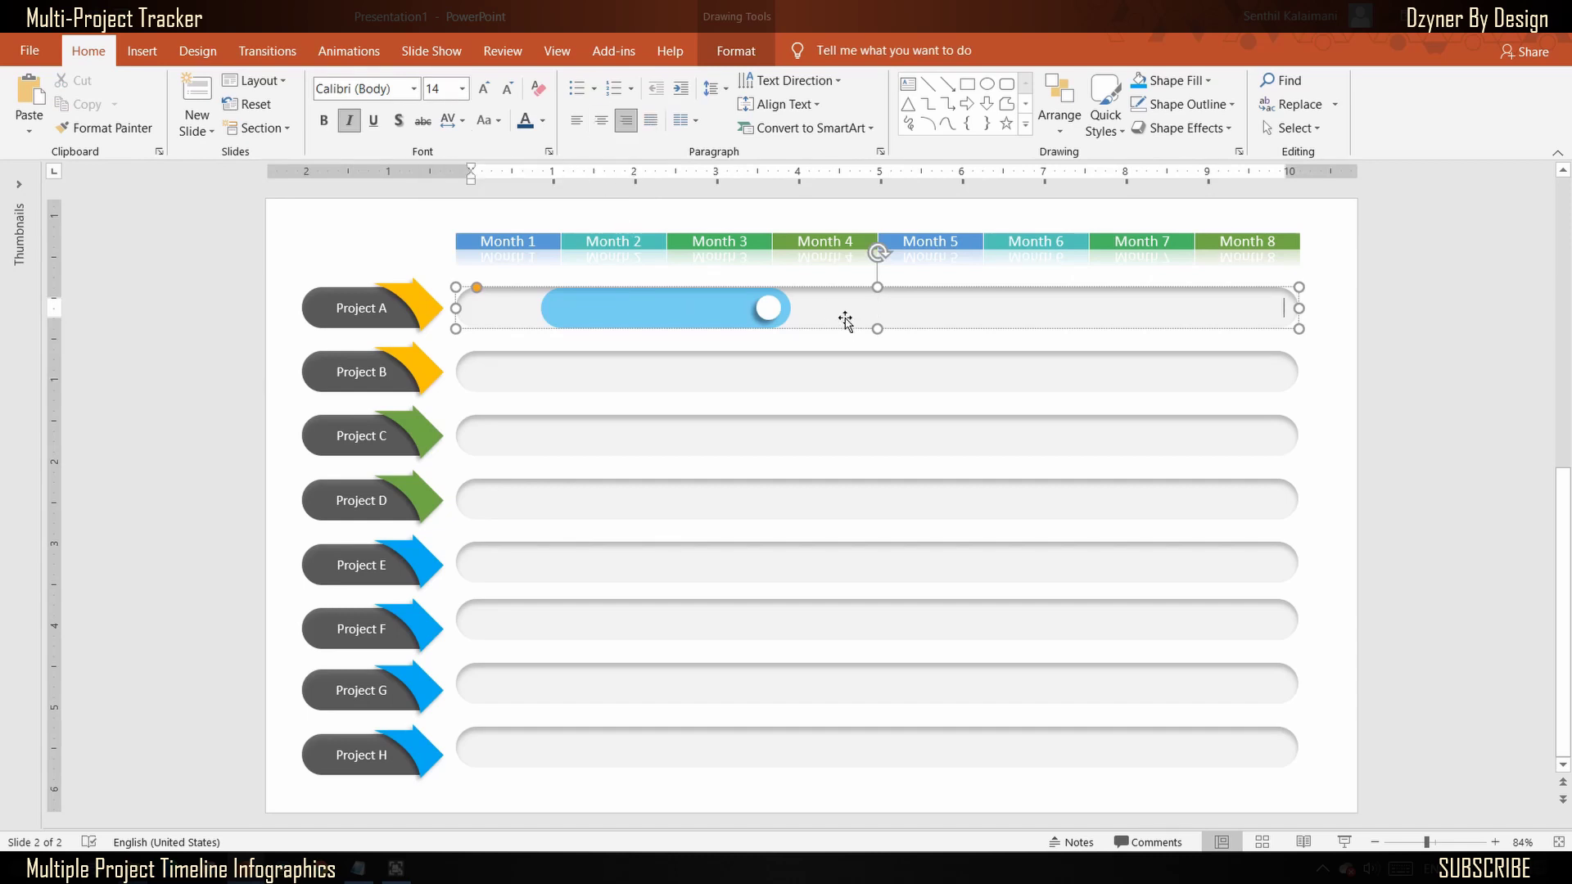
type("Description of the task")
Step: Label Project A's blue bar "04/01 – 05/29" in 14 pt text
left_click(663, 308)
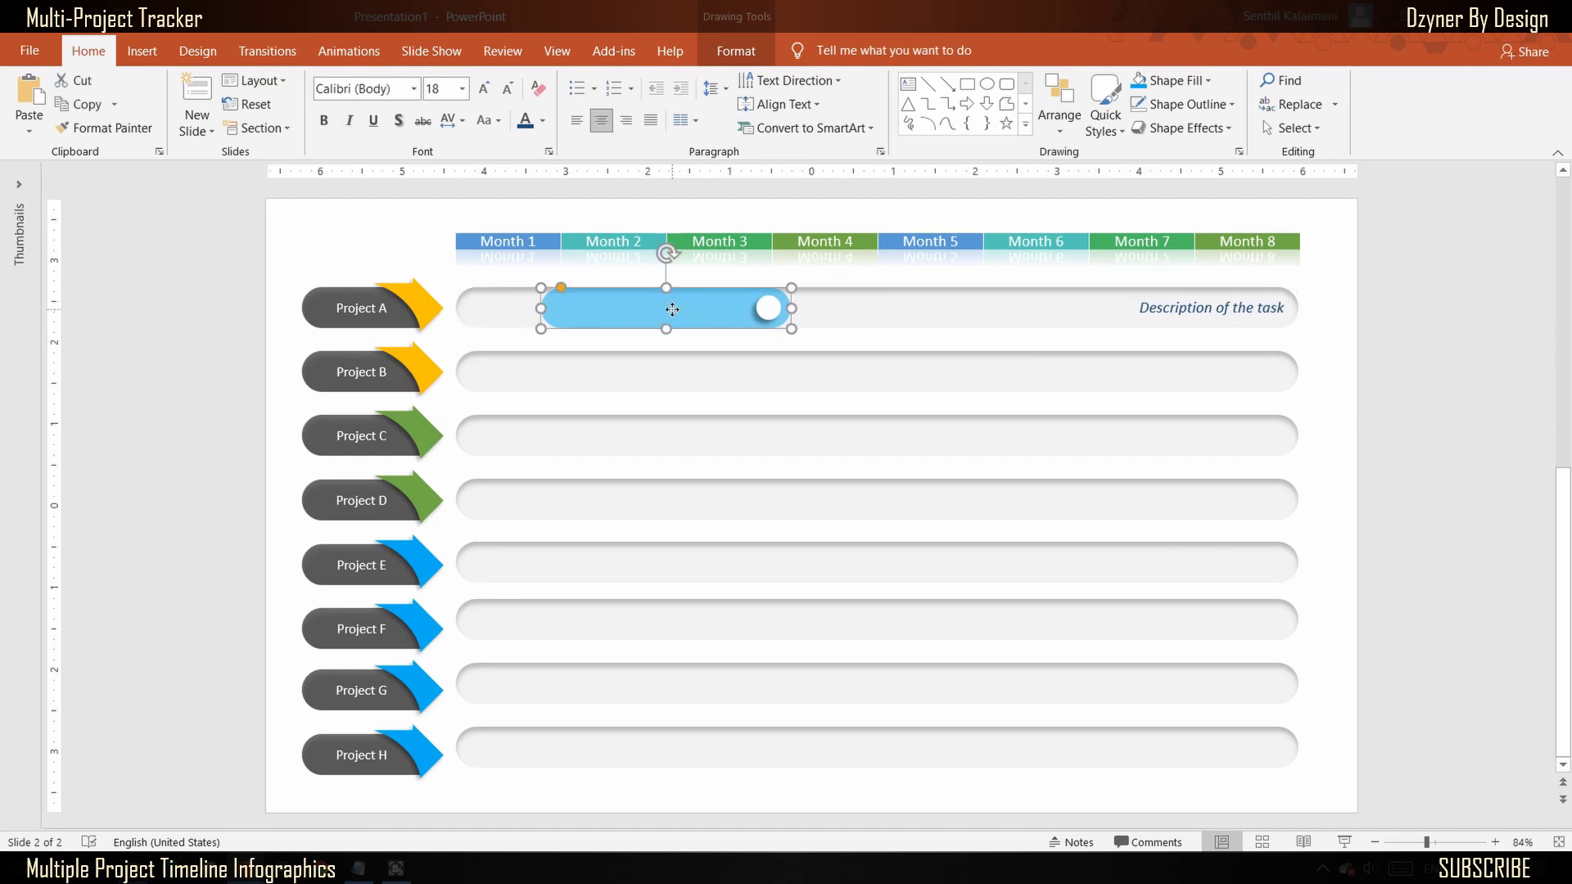
type("04/01 -")
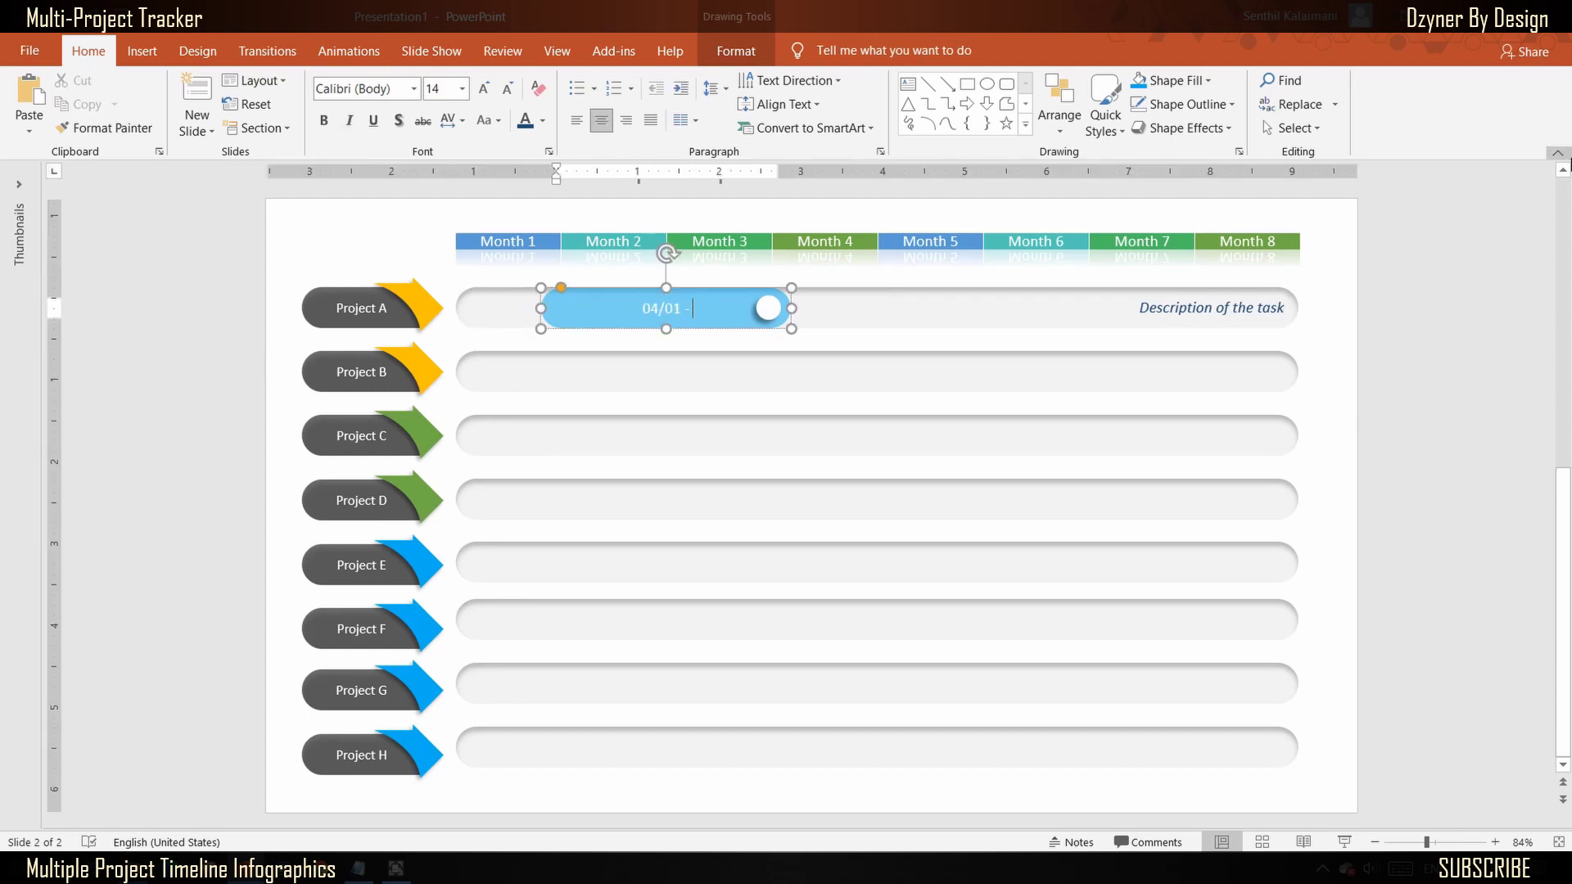
type(" 05/29")
Step: Shorten Project A's blue bar at both ends to span Months 2 and 3, and realign its white circle
left_click_drag(541, 308, 561, 308)
left_click_drag(790, 308, 772, 308)
left_click_drag(768, 319, 748, 321)
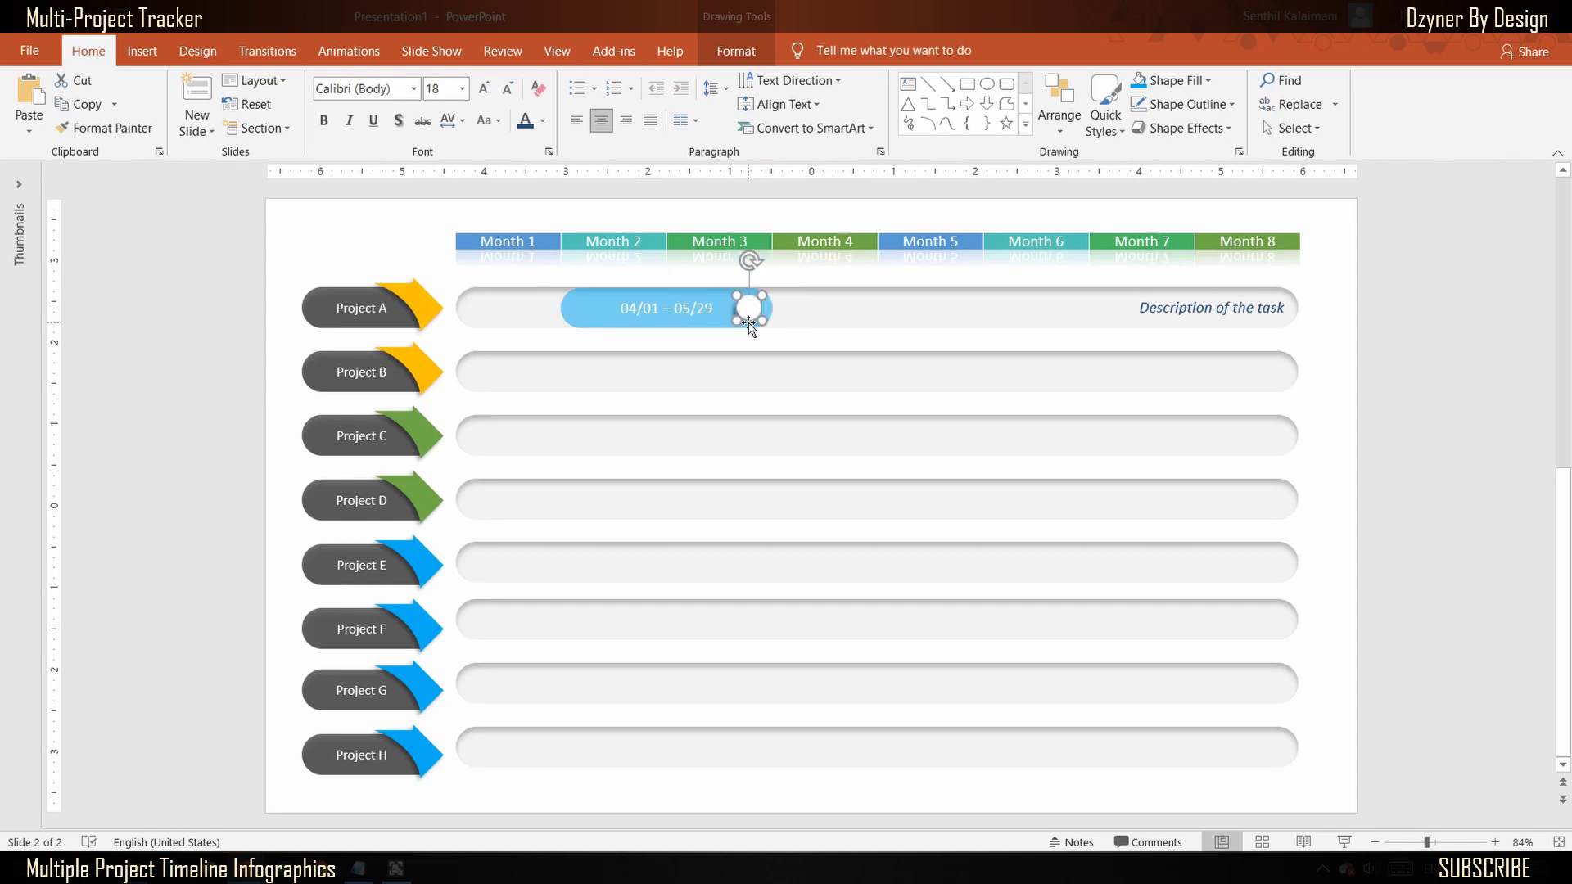
key("Escape")
Step: Copy the dated blue bar with its circle onto the Project B, C, D and E rows at staggered positions
left_click(640, 326)
left_click(745, 309, "shift")
key("ctrl+c")
key("ctrl+v")
left_click_drag(619, 321, 751, 372)
key("ctrl+v")
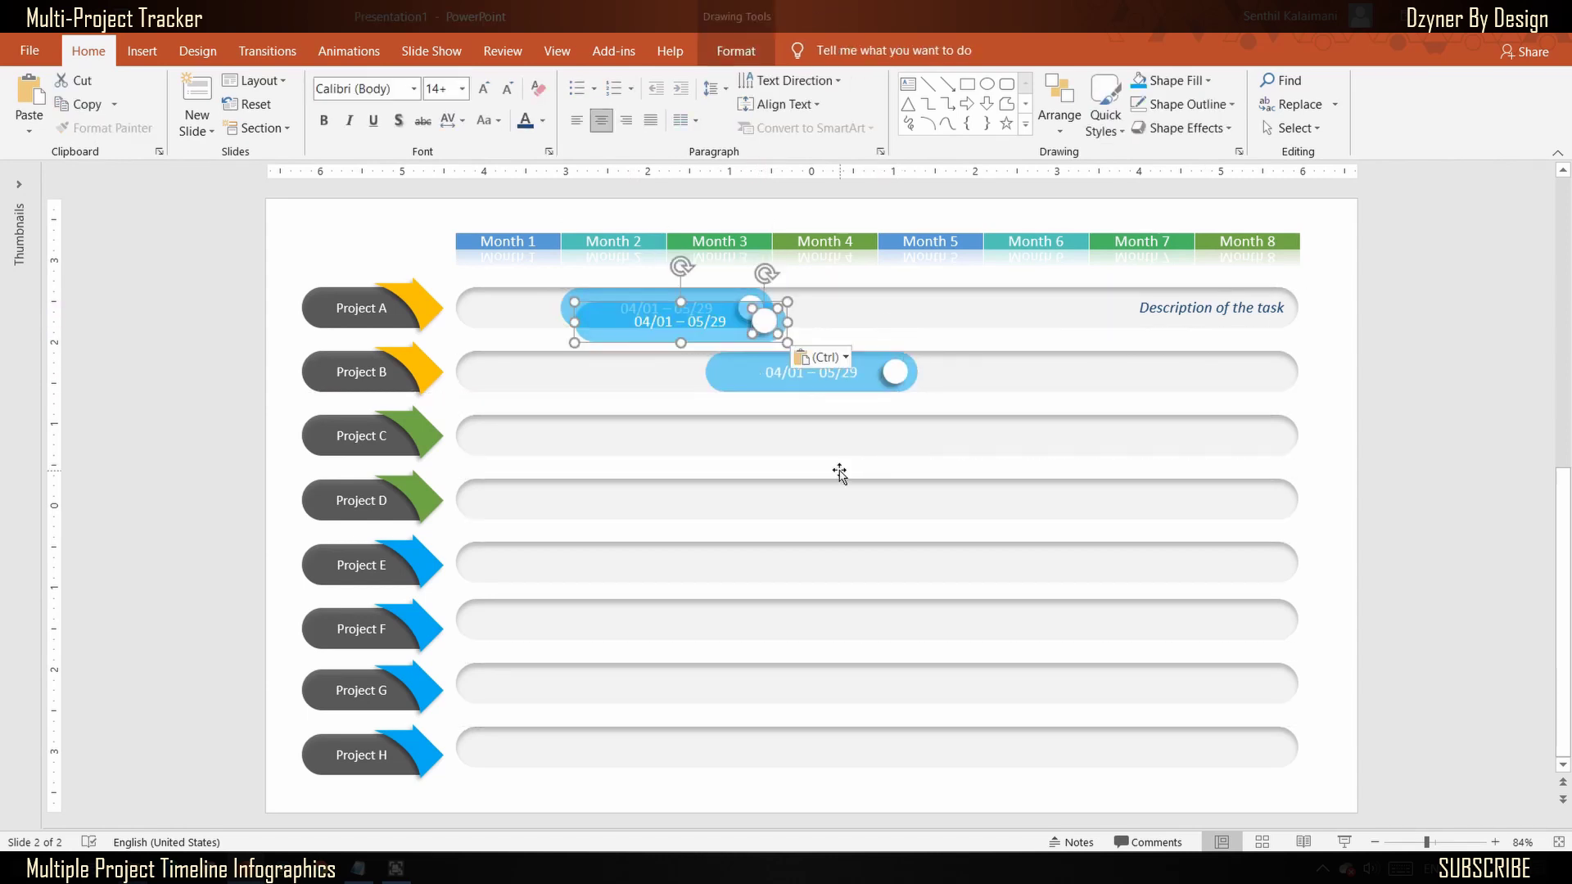
left_click_drag(839, 473, 643, 434)
key("ctrl+v")
left_click_drag(648, 335, 705, 562)
Step: Extend Project E's blue bar to the end of Month 6 and move its white circle to the new right end
left_click(1410, 565)
left_click(827, 557)
left_click_drag(1014, 562, 1089, 565)
left_click_drag(991, 562, 1062, 563)
Step: Paste the dated blue bar with its circle onto the Project F, G and H rows toward the final months
key("ctrl+v")
left_click_drag(604, 308, 1094, 759)
key("ctrl+c")
key("ctrl+v")
key("ctrl+v")
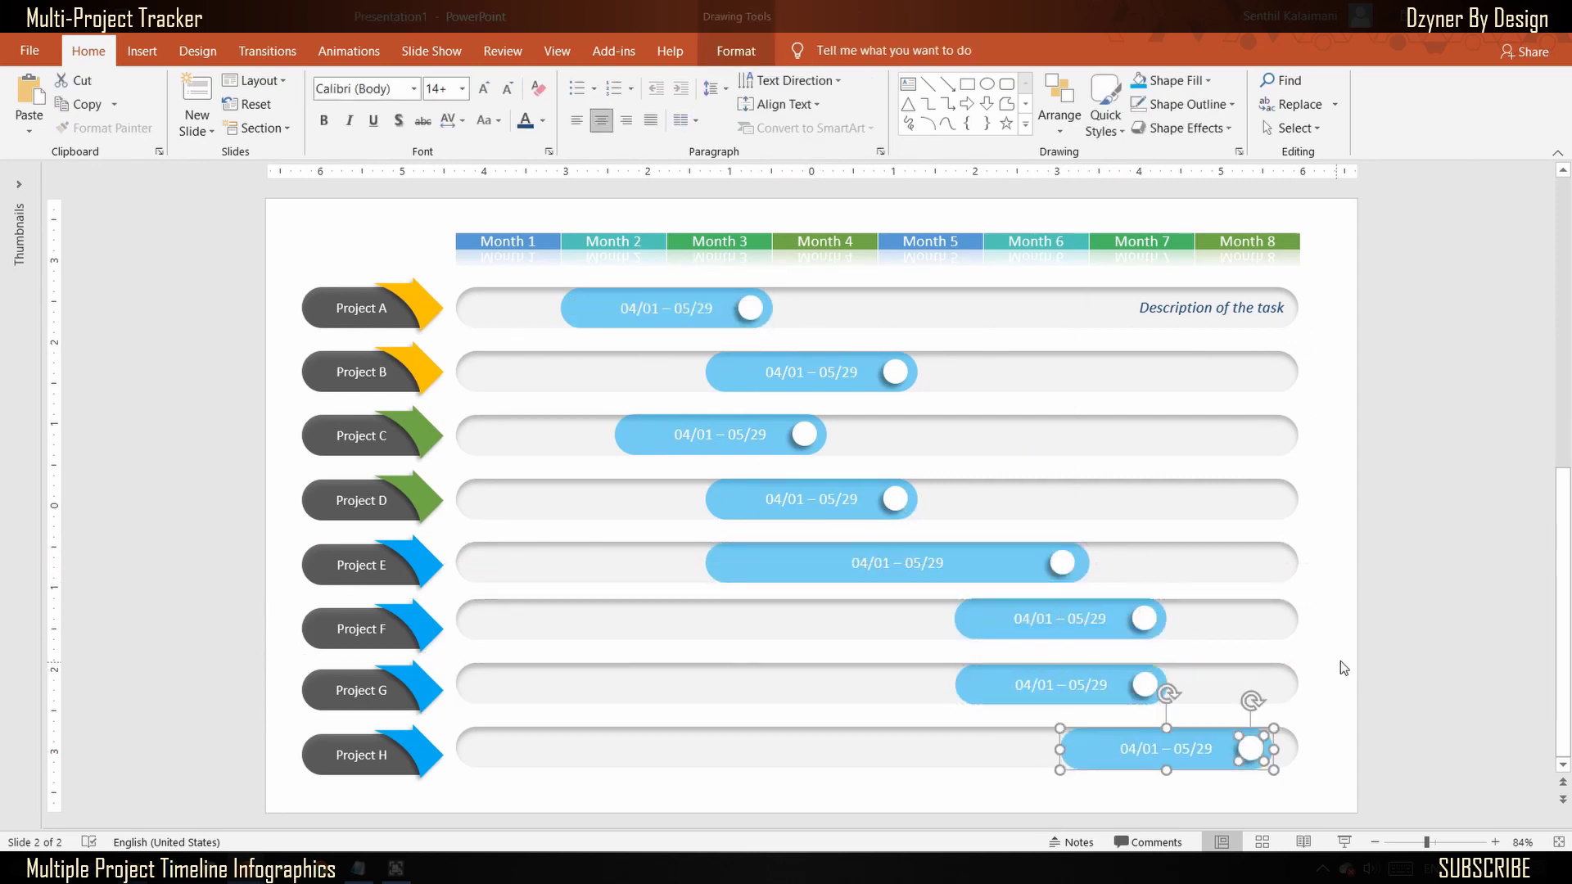
left_click(1340, 668)
Step: Add "Description of the task" to Project H's gray bar in Project A's text style, but left-aligned
left_click(1020, 308)
left_click(867, 744)
left_click(866, 744)
key("ctrl+l")
type("Description of the tas")
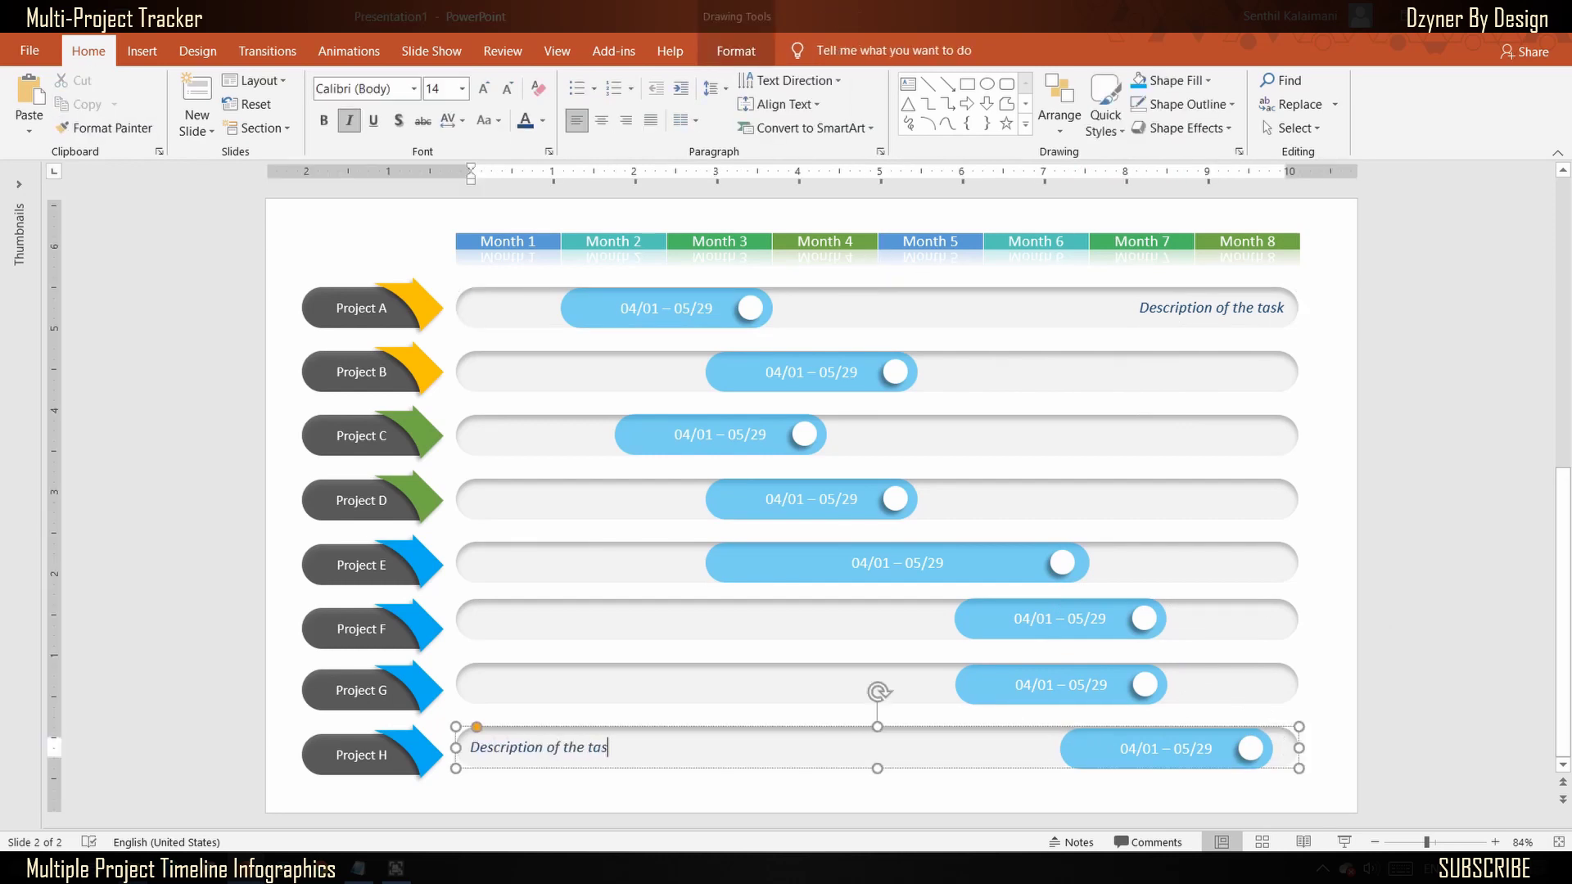
type("k")
left_click(1157, 565)
Step: Copy Project H's text formatting to Project E's gray bar and enter "If the description of the task is lengthy, the transparent slider"
left_click(585, 743)
left_click(104, 127)
left_click(614, 562)
type("If the description")
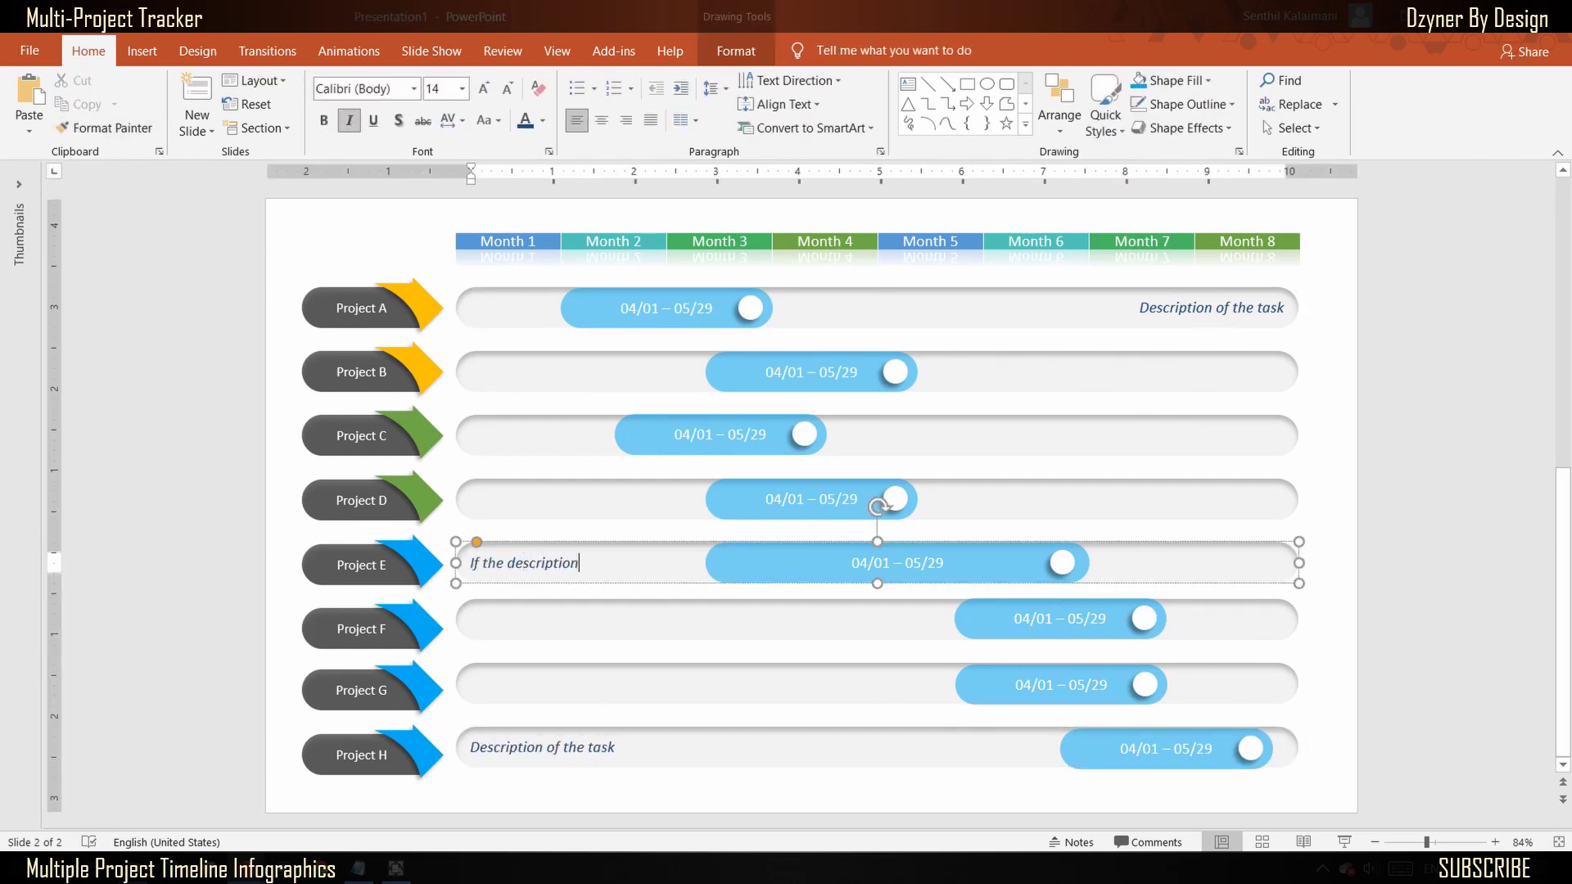
type(" of the task is lengthy, the transparent slid")
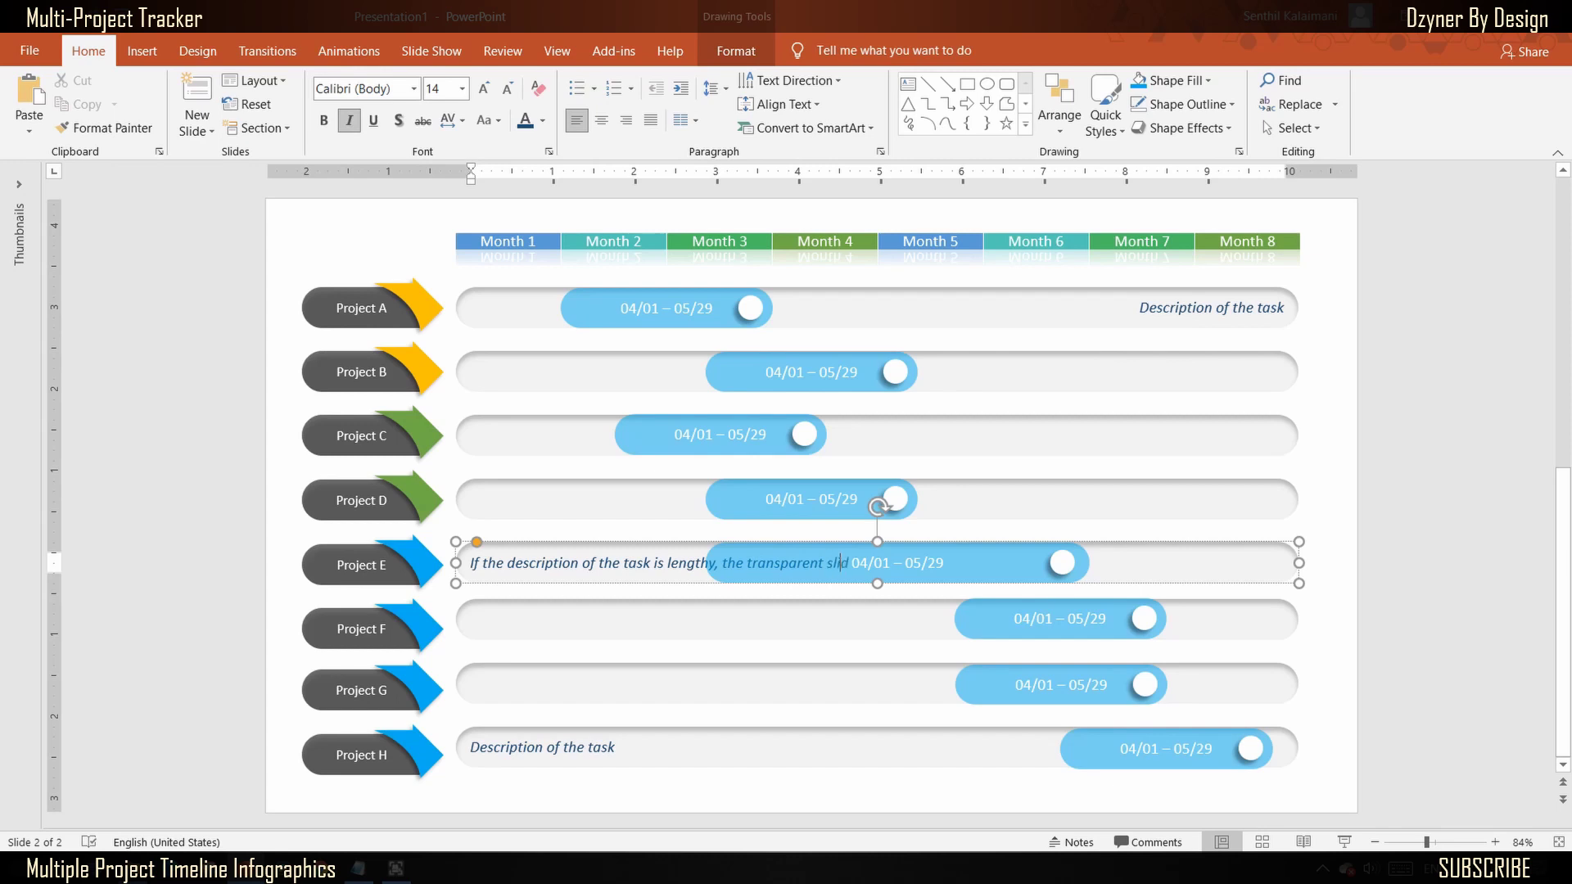
type("er")
Step: Trim Project E's description after "lengthy" and extend its blue bar leftward over the end of the text
left_click_drag(886, 563, 649, 563)
key("BackSpace")
left_click(777, 563)
key("Escape")
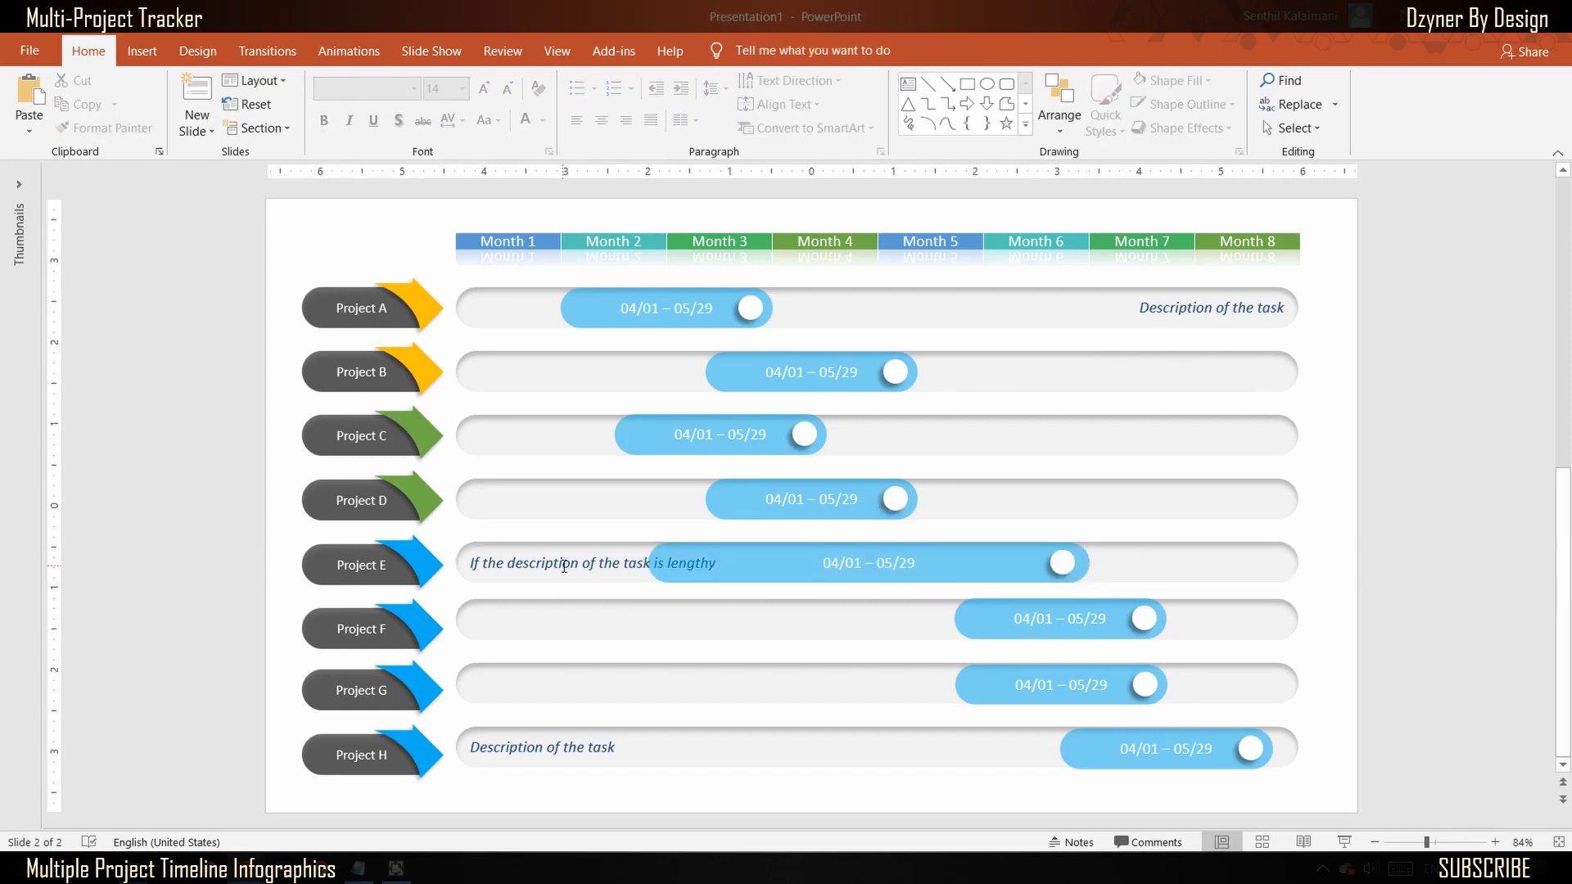
Step: Reword Project E's description to "The description of the task is lengthy here"
left_click_drag(491, 563, 470, 563)
type("T")
key("End")
type("here")
left_click(1310, 566)
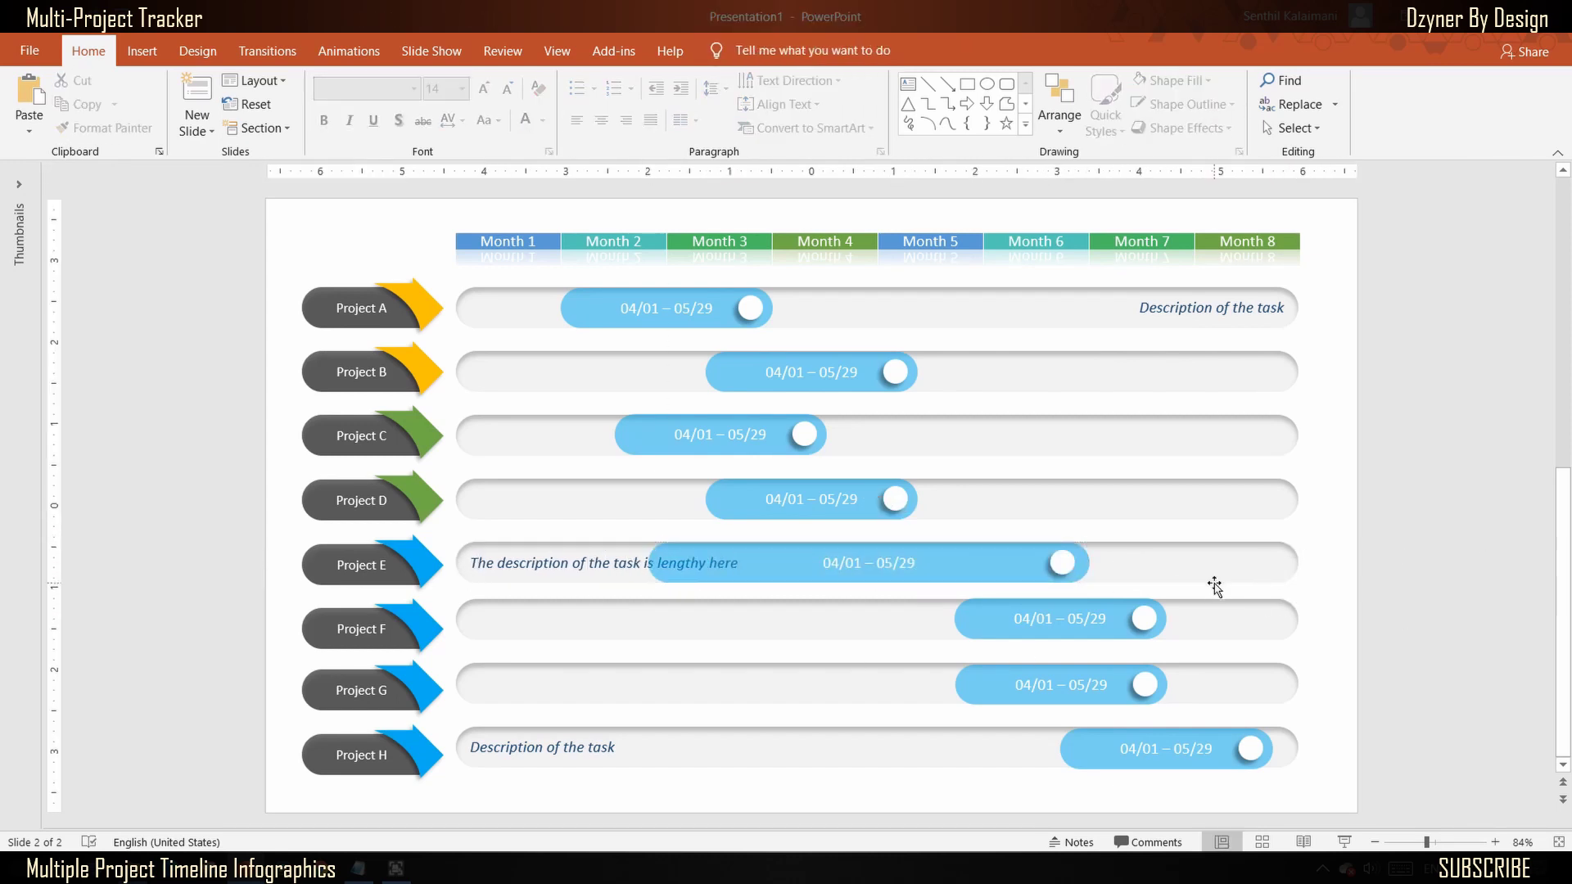
Step: Search online pictures for a home icon and insert the orange house image
left_click(141, 51)
left_click(148, 103)
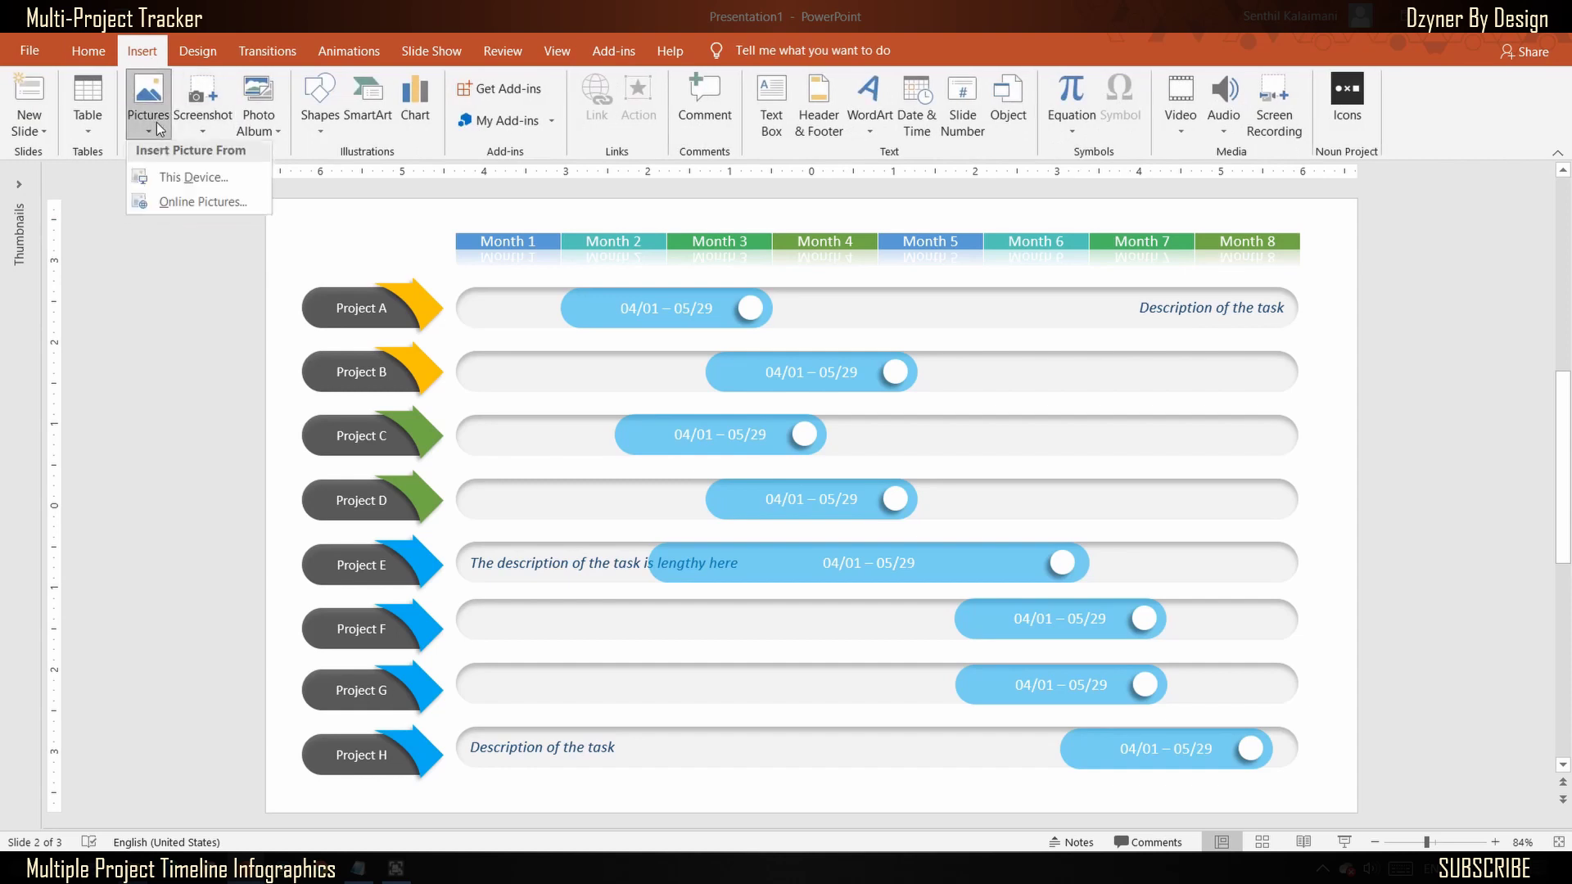
left_click(193, 208)
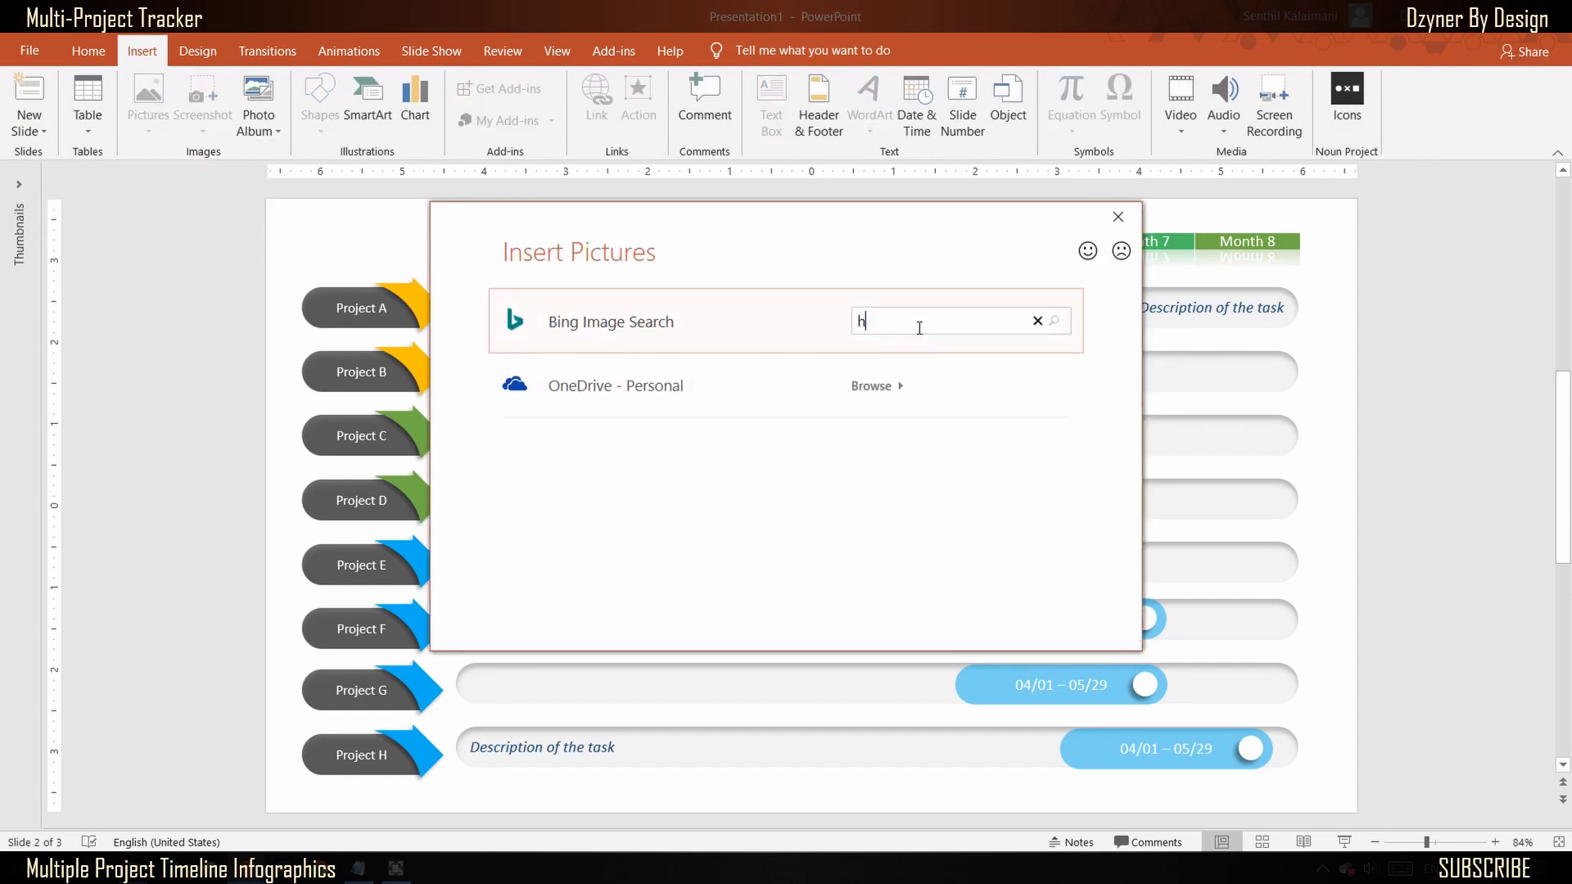
key("Return")
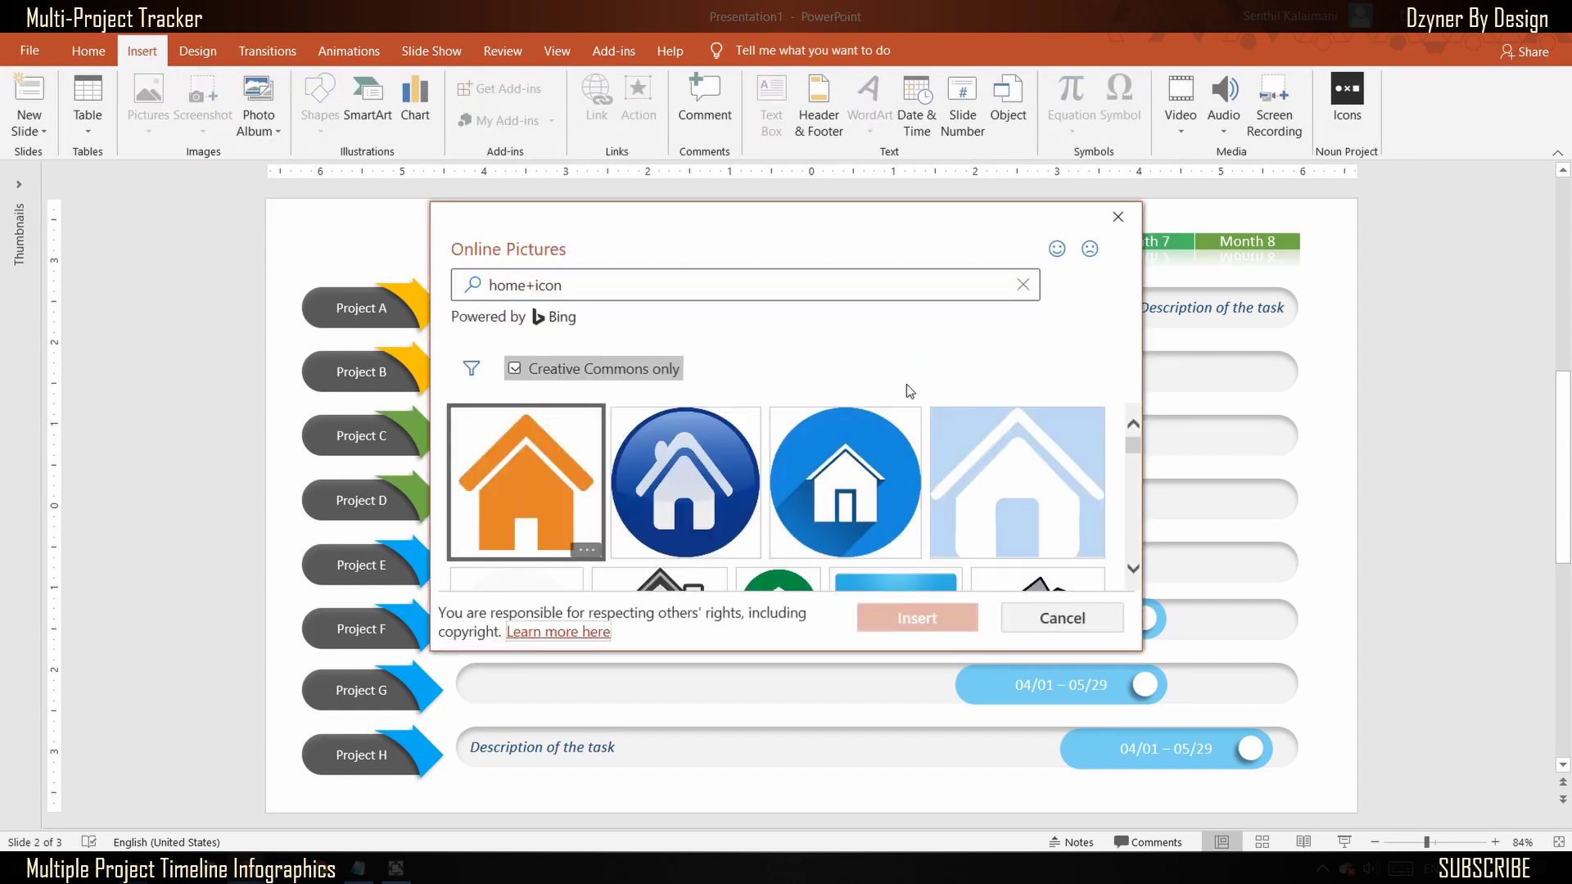
left_click(917, 618)
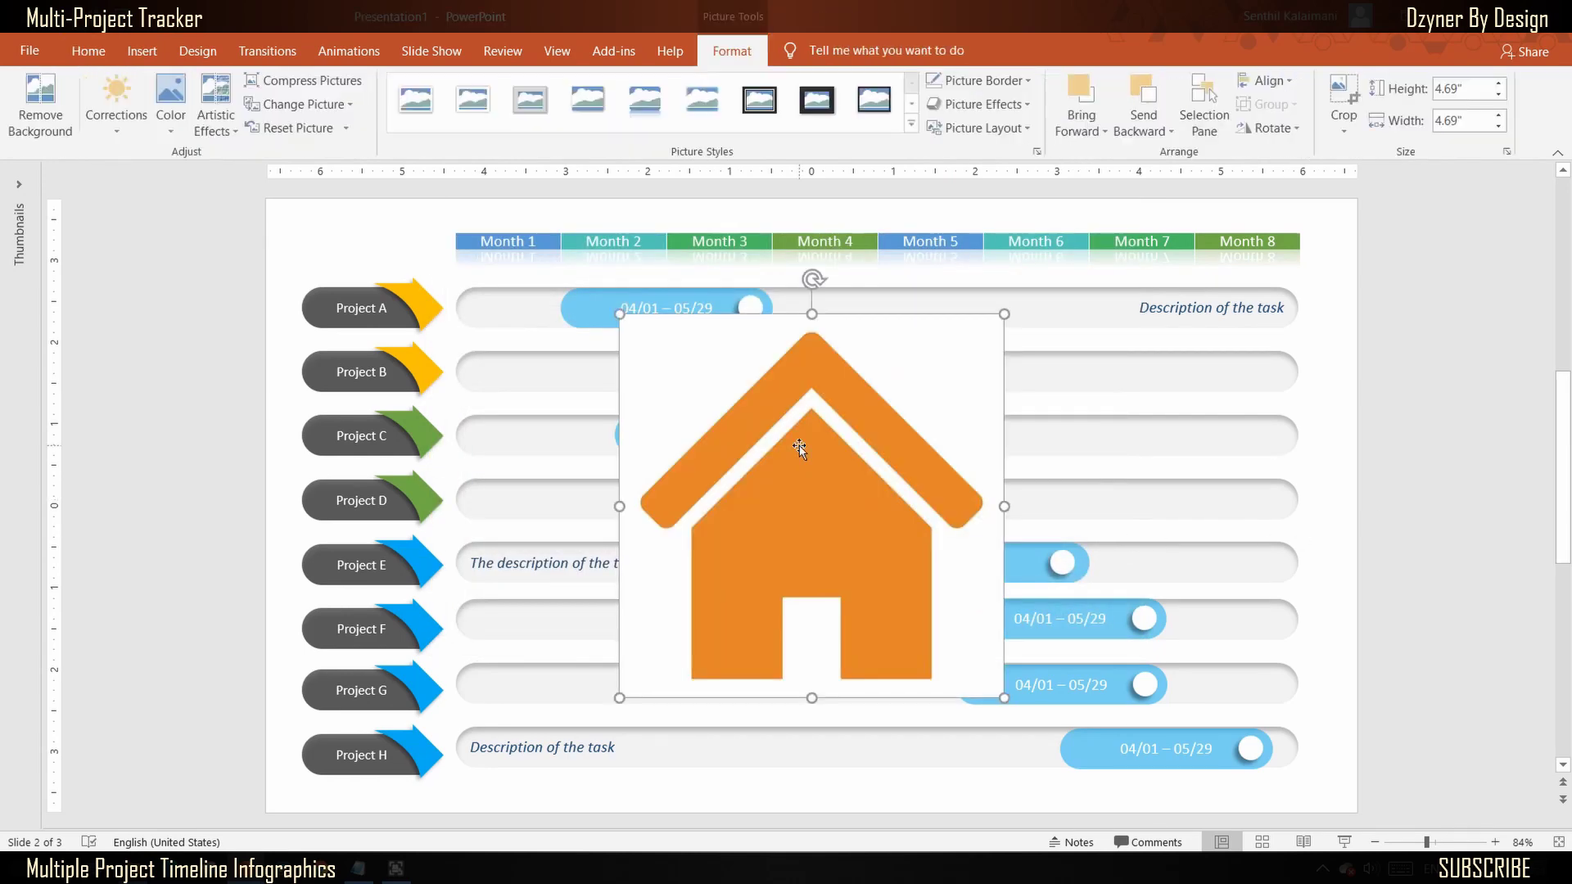
Step: Make the white background of the house picture transparent
left_click(172, 98)
left_click(243, 681)
left_click(667, 393)
Step: Shrink the house icon and place it above the Project A label, beside the month header
key("shift+Down")
key("shift+Down")
key("shift+Down")
key("shift+Down")
key("shift+Down")
key("shift+Down")
key("shift+Down")
key("shift+Down")
key("shift+Down")
key("shift+Down")
key("shift+Down")
key("shift+Down")
key("shift+Down")
key("shift+Down")
key("shift+Down")
key("shift+Down")
key("shift+Down")
key("shift+Down")
left_click_drag(836, 535, 373, 260)
key("shift+Down")
key("shift+Down")
key("shift+Down")
left_click(238, 295)
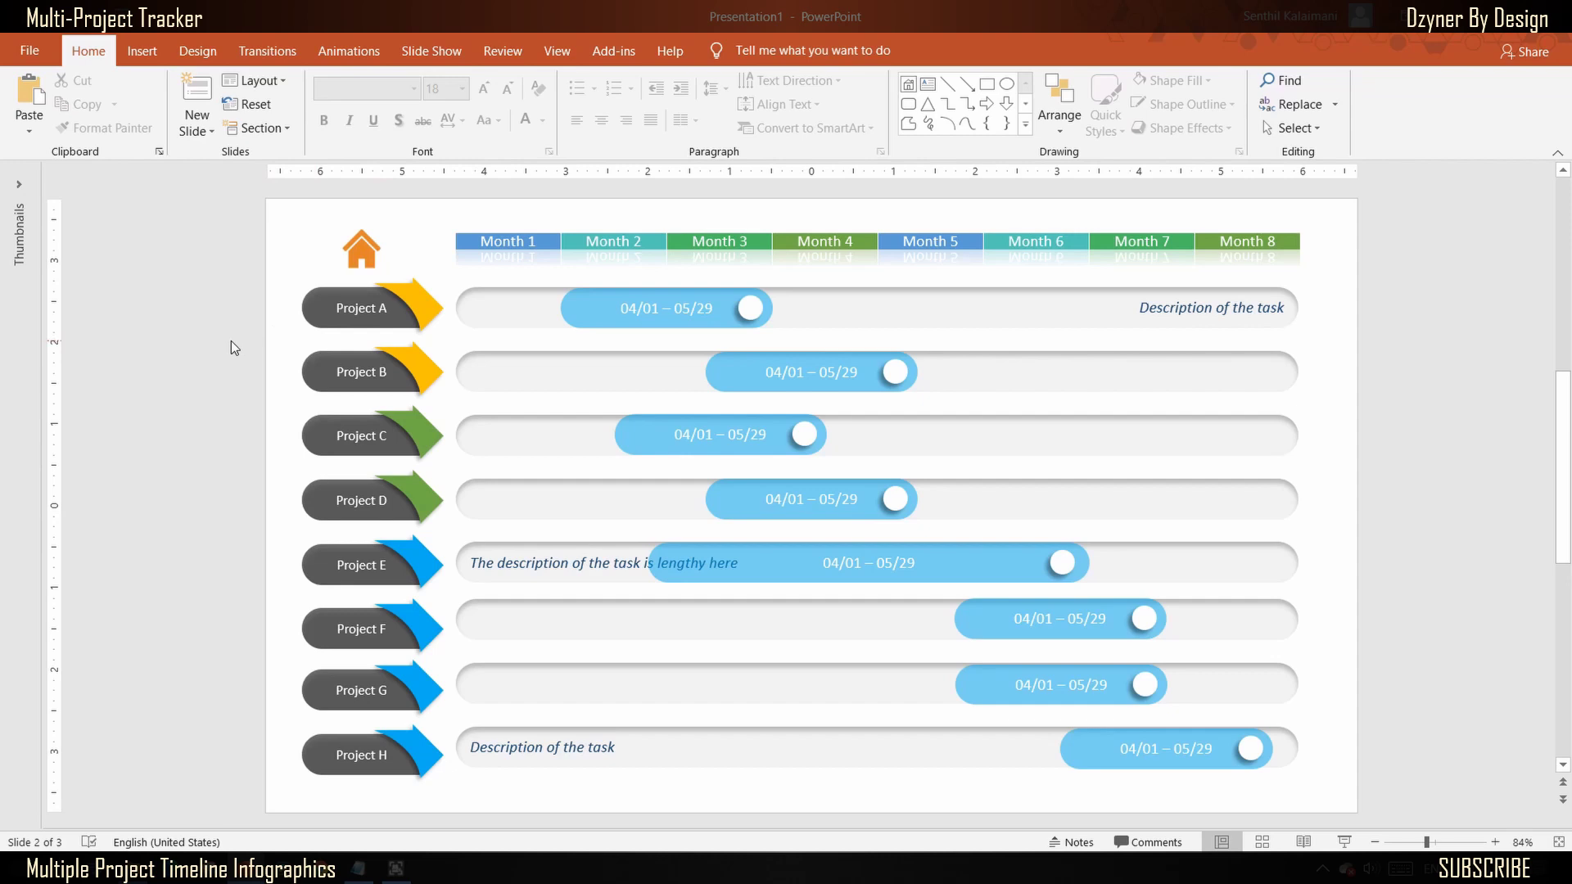
Step: Hyperlink the home icon to Slide 2 as a place in this document
left_click(361, 246)
right_click(363, 258)
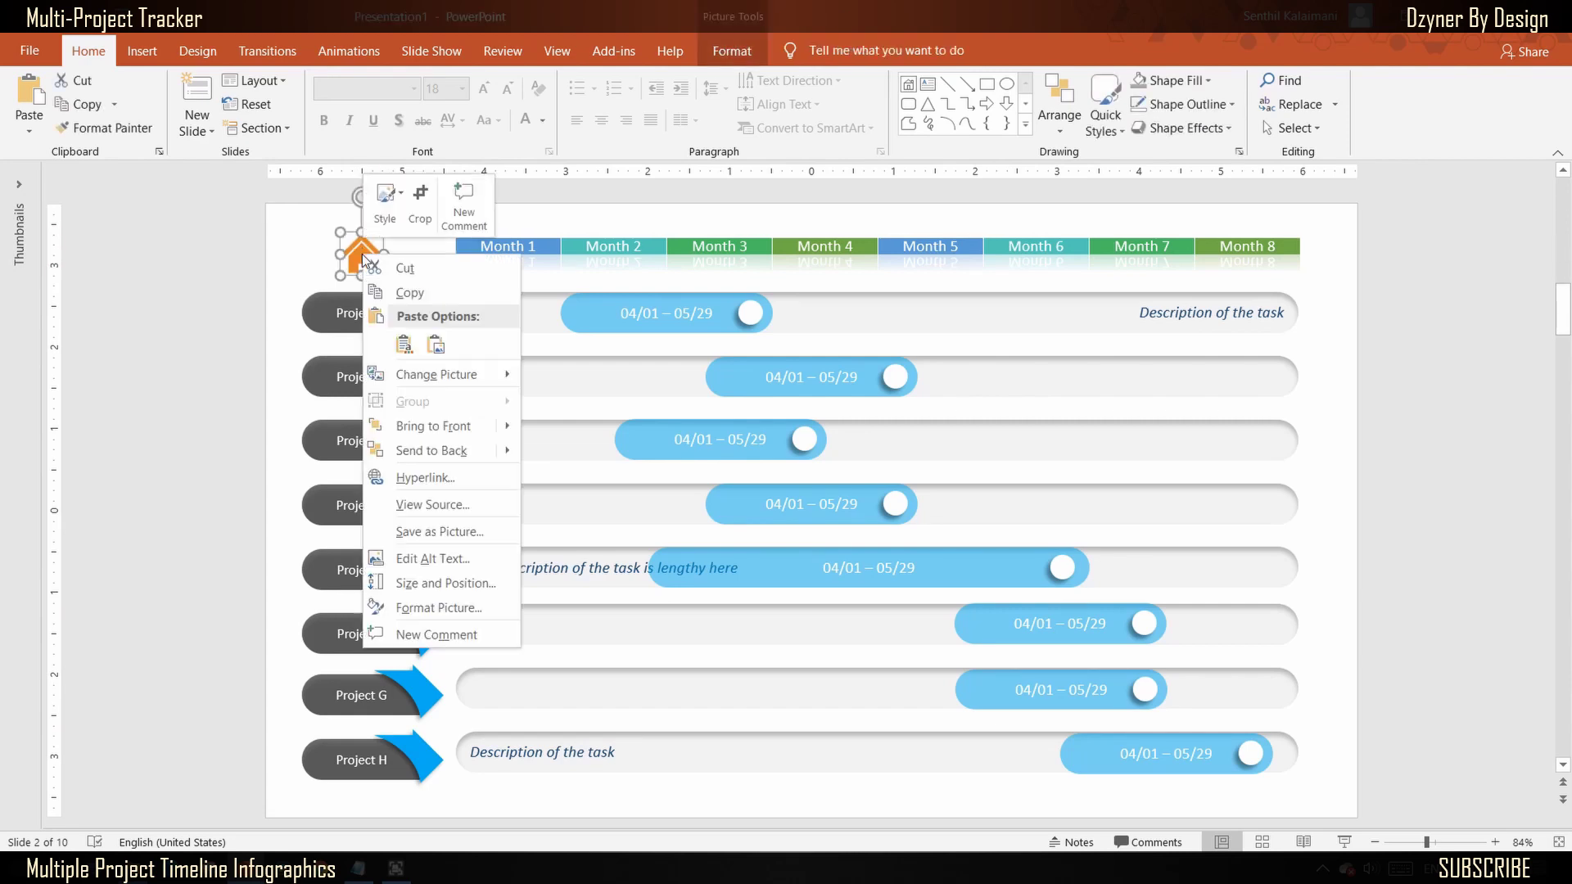
left_click(460, 478)
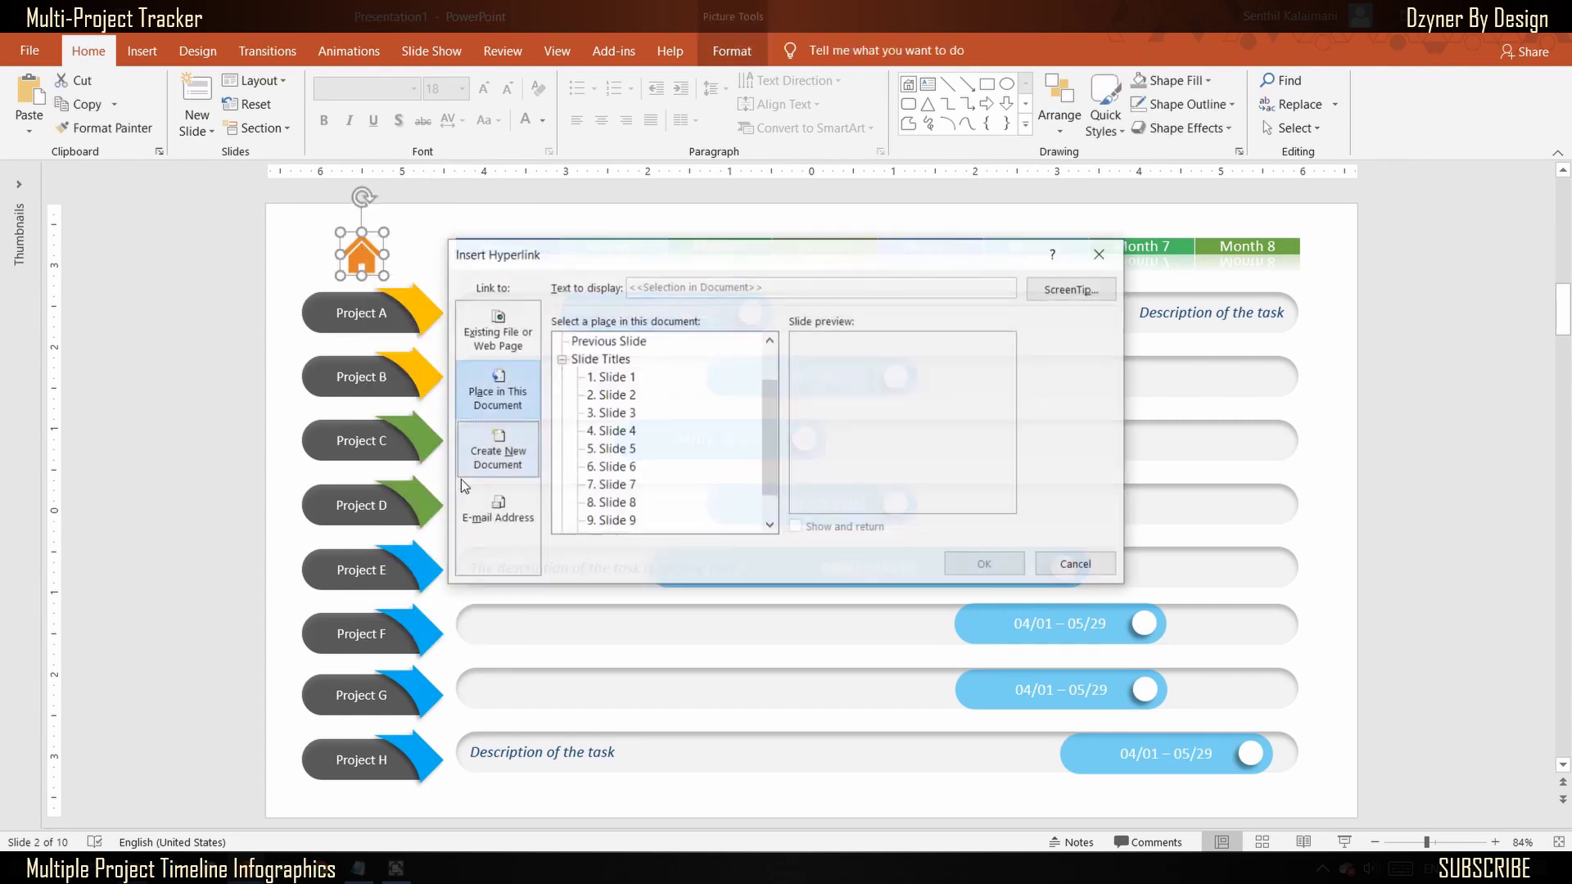
left_click(616, 396)
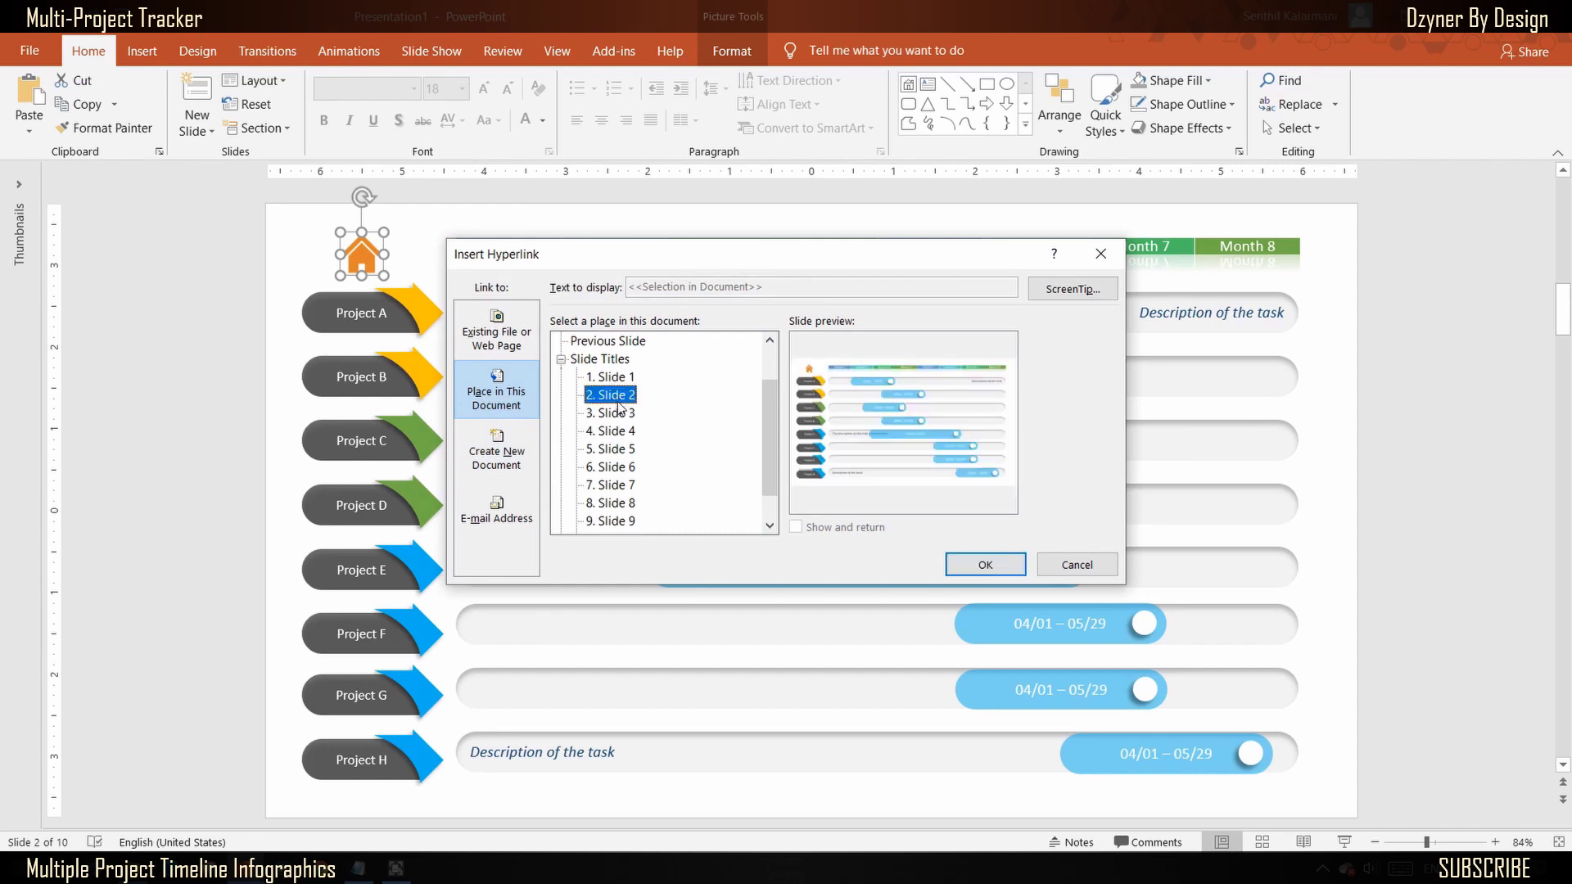
left_click(987, 564)
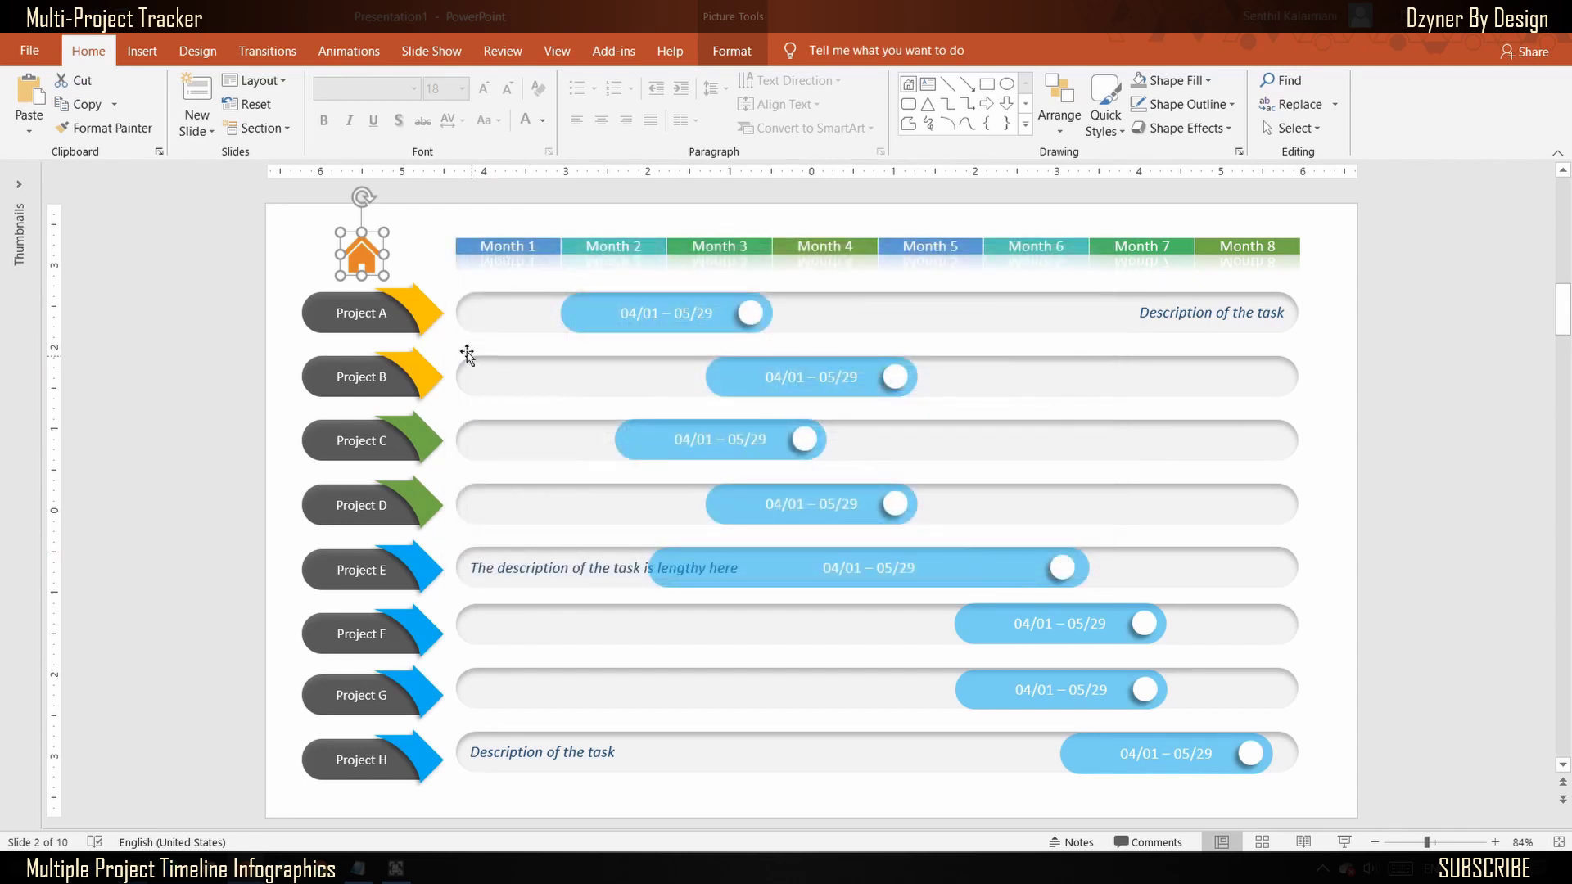
Step: Hyperlink the Project A arrow to Slide 3 and the Project B arrow to Slide 4
left_click(429, 311)
right_click(429, 311)
left_click(551, 561)
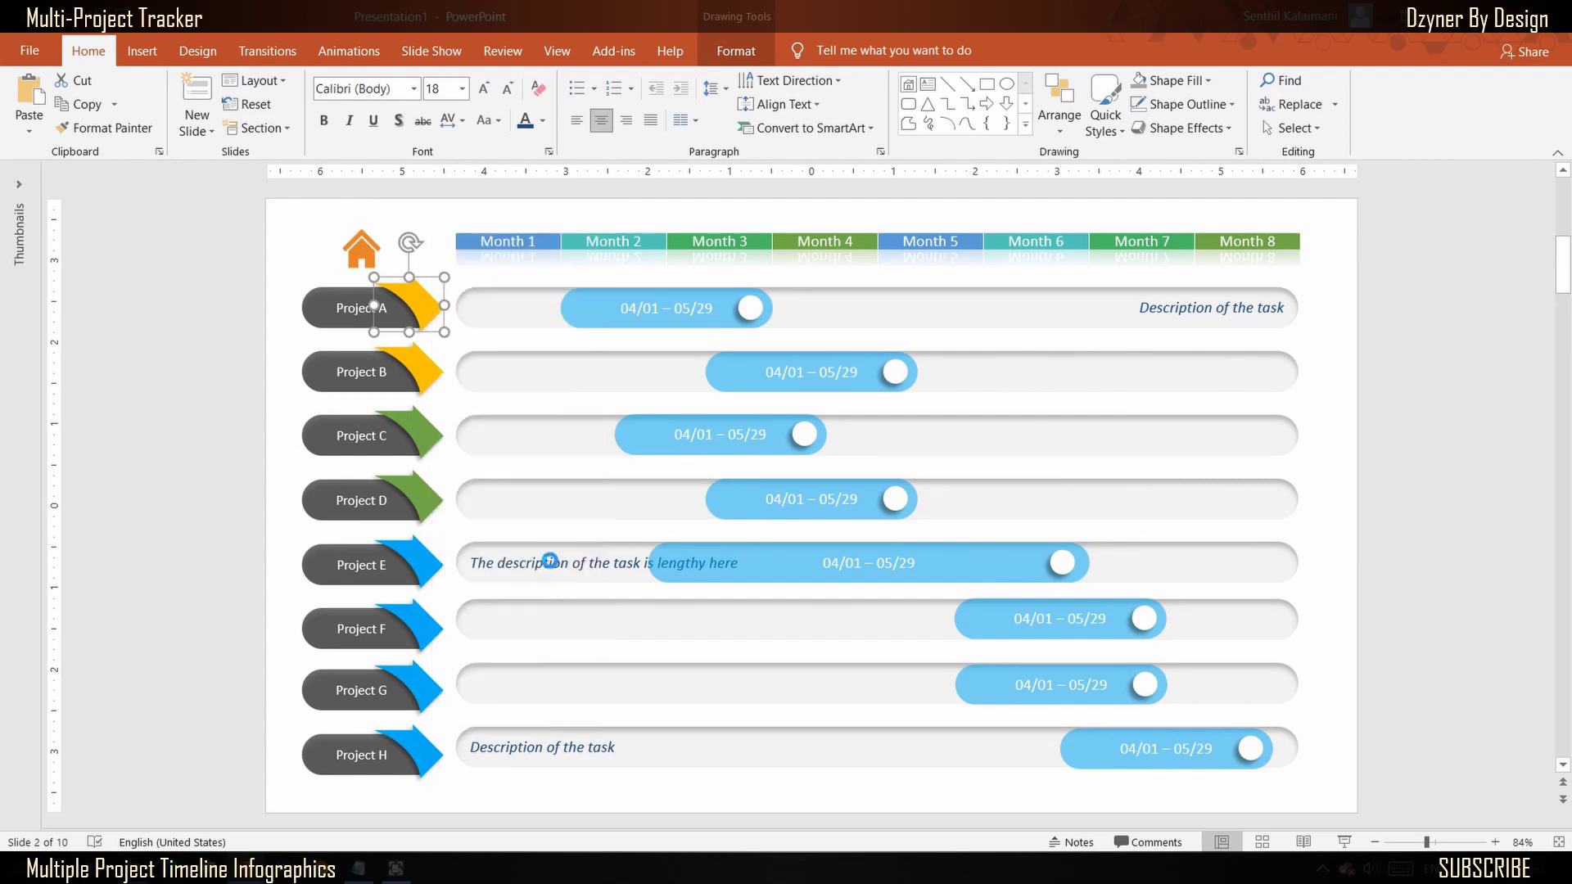
left_click(616, 413)
left_click(966, 568)
right_click(424, 362)
left_click(524, 611)
left_click(616, 431)
left_click(984, 564)
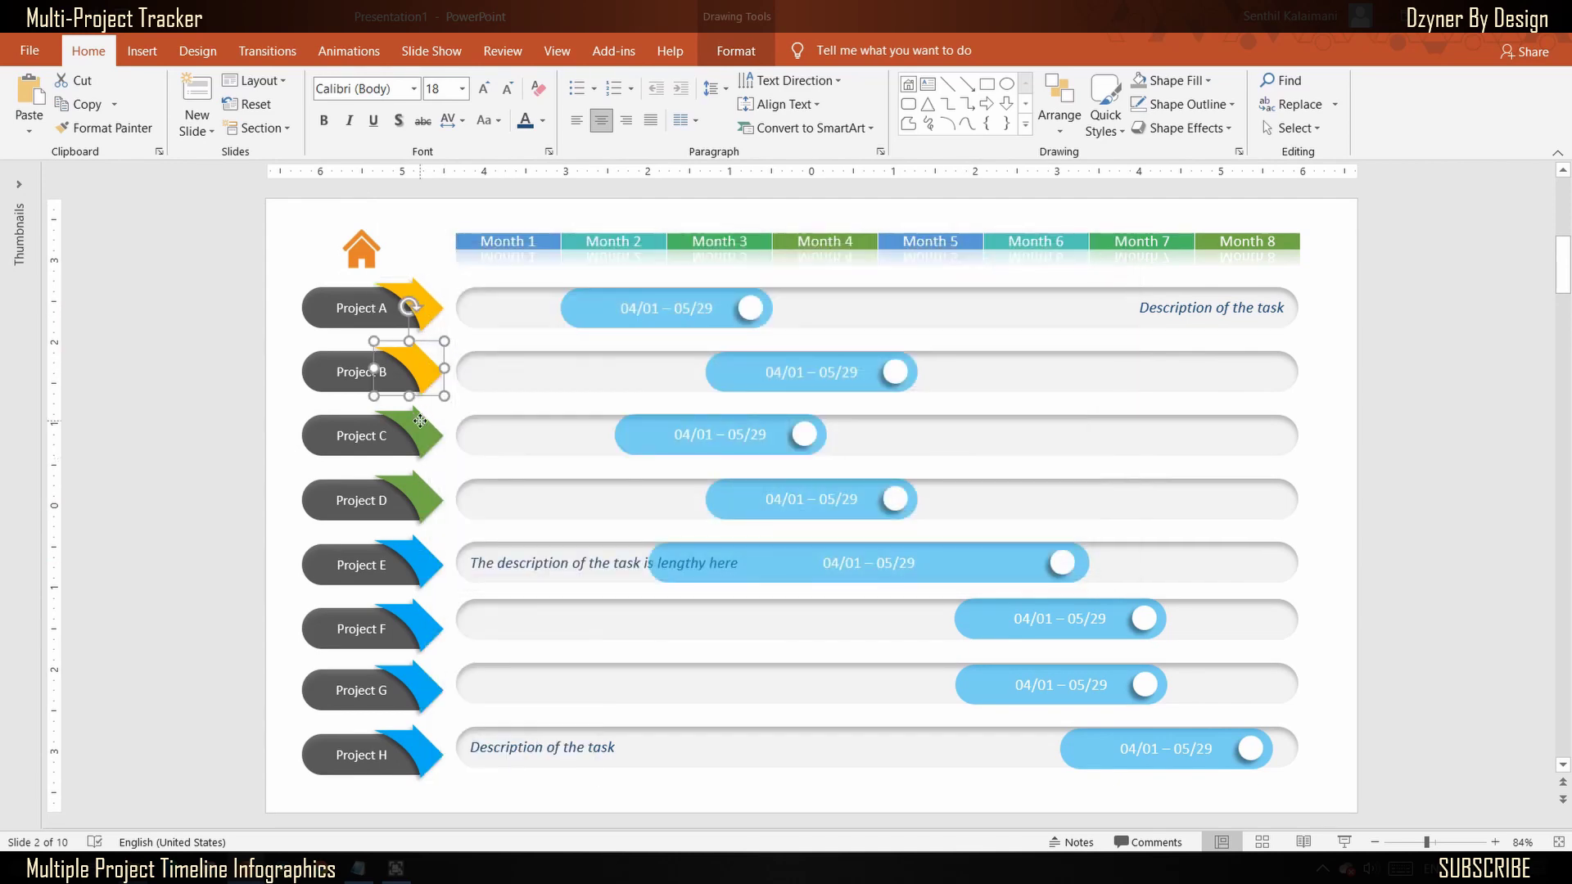
Step: Hyperlink the Project C arrow to Slide 5 and the Project D arrow to Slide 6
right_click(421, 420)
left_click(521, 673)
left_click(616, 449)
left_click(999, 567)
right_click(404, 488)
left_click(454, 554)
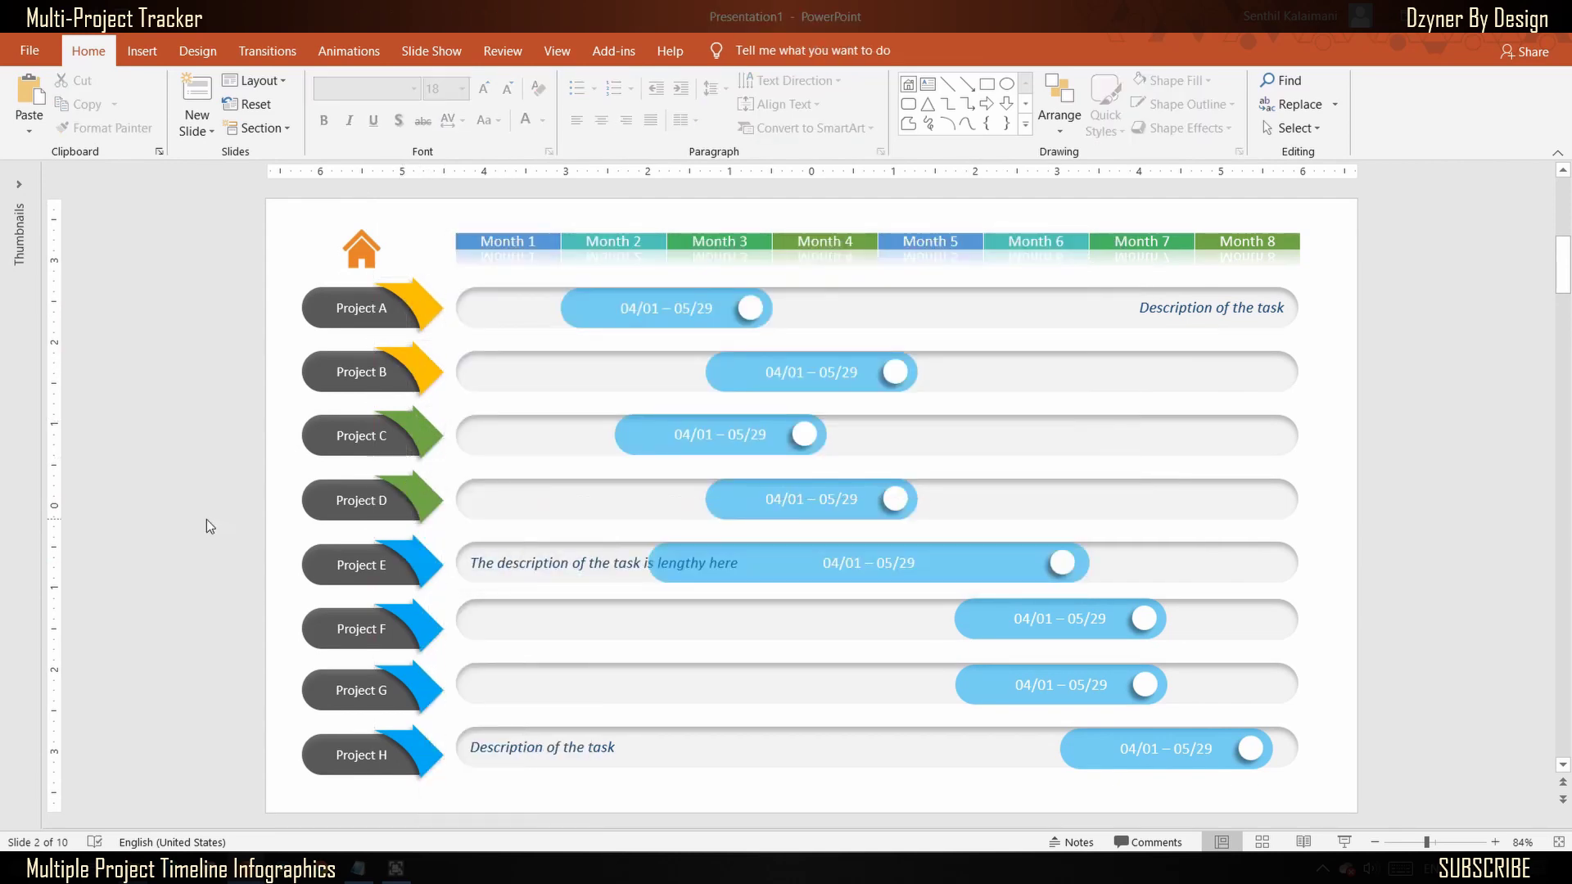
right_click(424, 491)
left_click(474, 319)
left_click(615, 467)
left_click(987, 564)
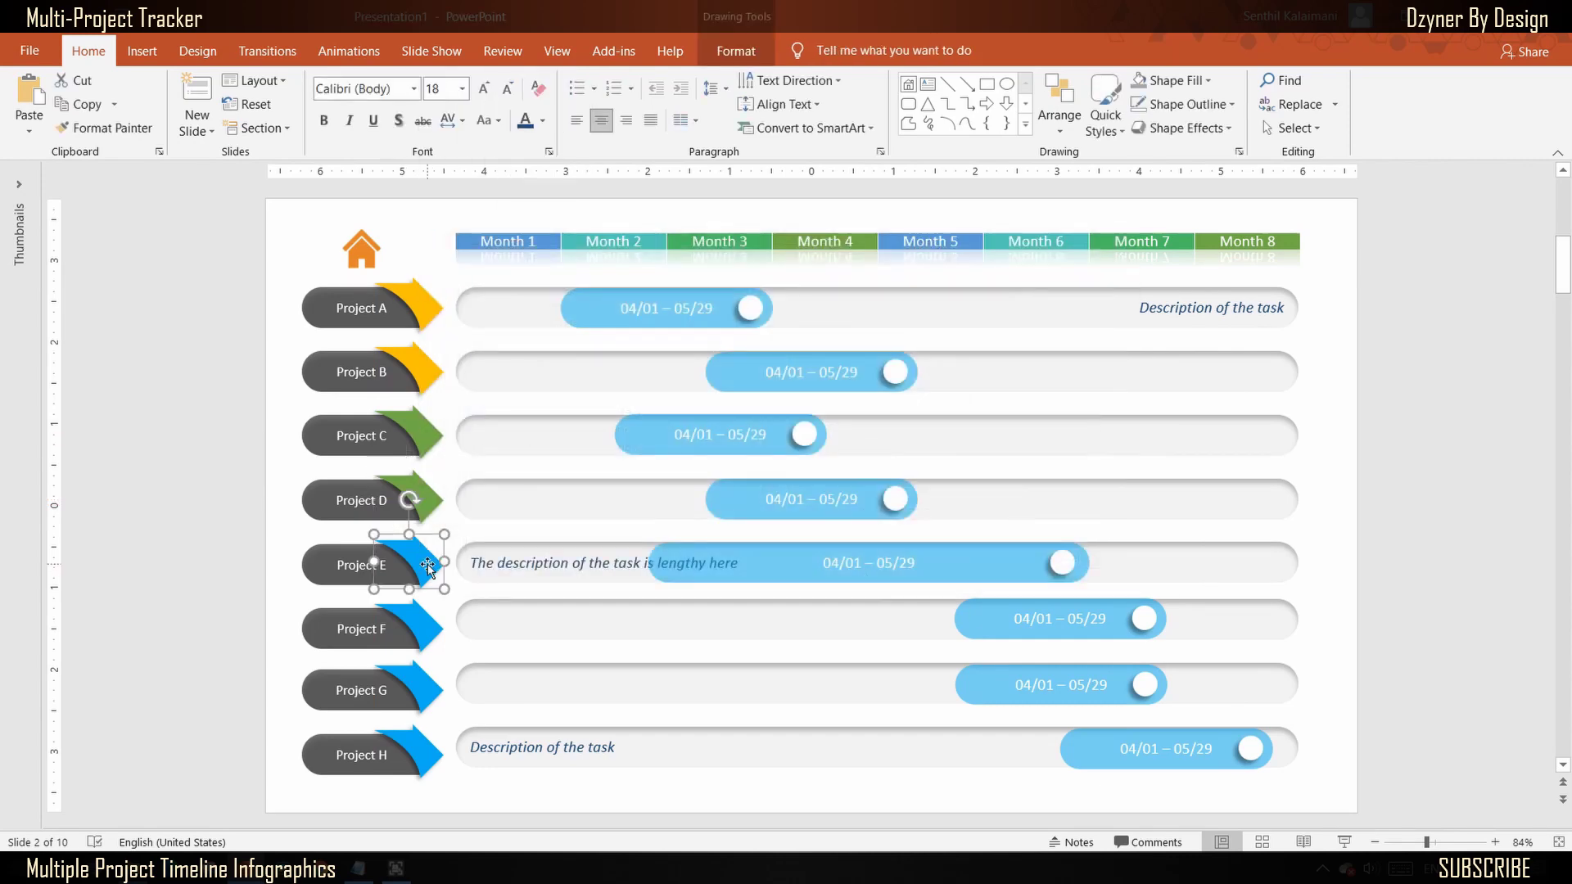
Step: Hyperlink the Project E arrow to Slide 7 and the Project F arrow to Slide 8
right_click(424, 556)
left_click(489, 385)
left_click(615, 485)
left_click(987, 564)
right_click(430, 635)
left_click(490, 463)
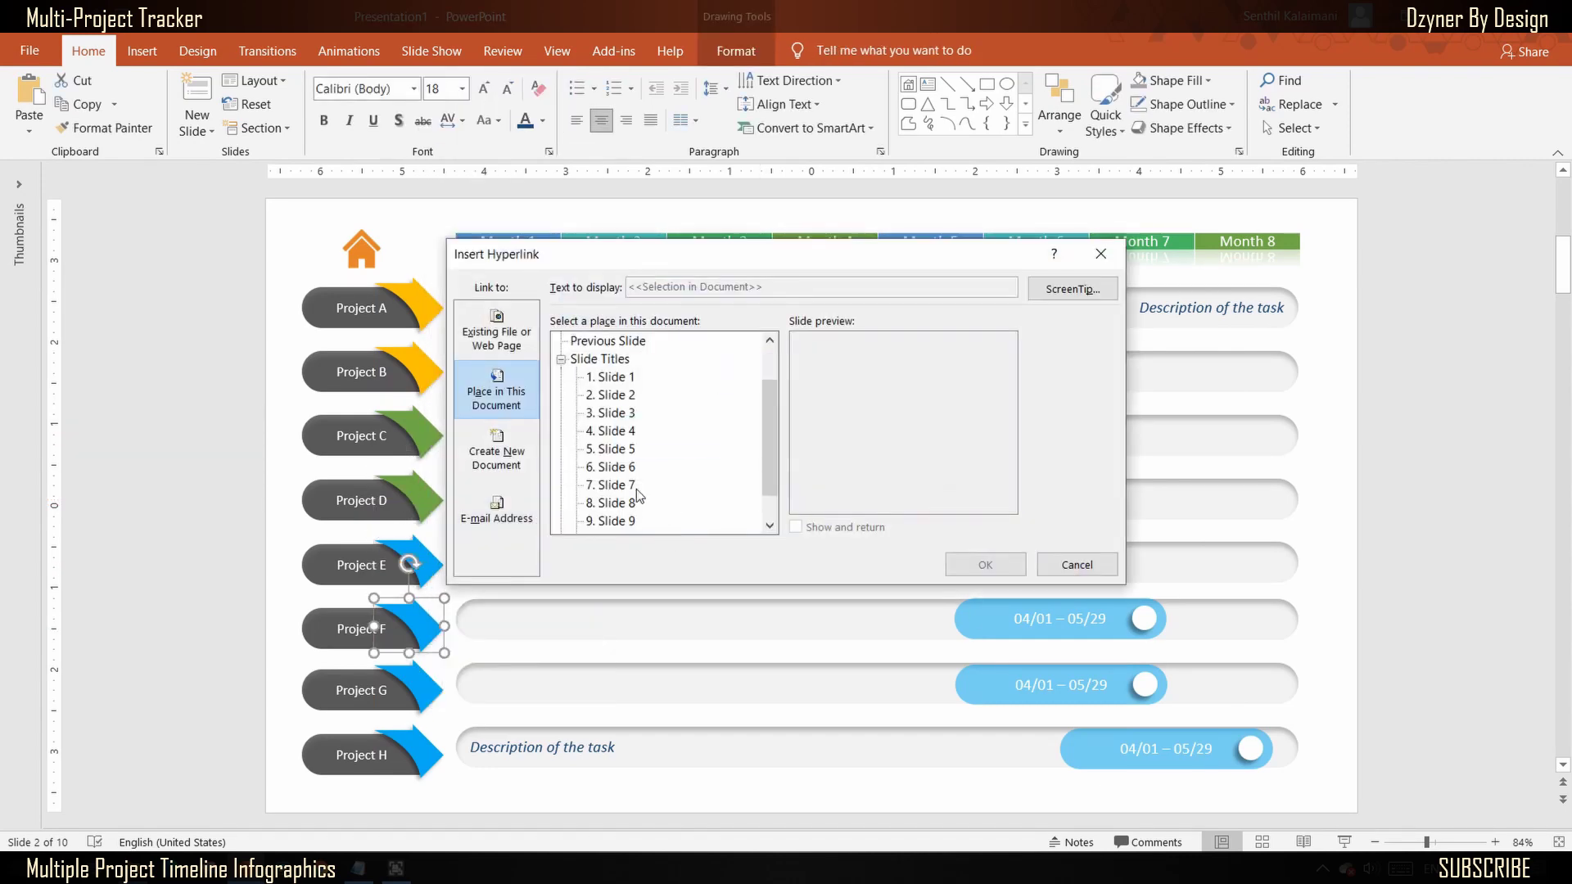
left_click(615, 503)
left_click(987, 564)
Step: Hyperlink the Project G arrow to Slide 9 and the Project H arrow to Slide 10
right_click(426, 694)
left_click(487, 527)
left_click(615, 521)
left_click(985, 564)
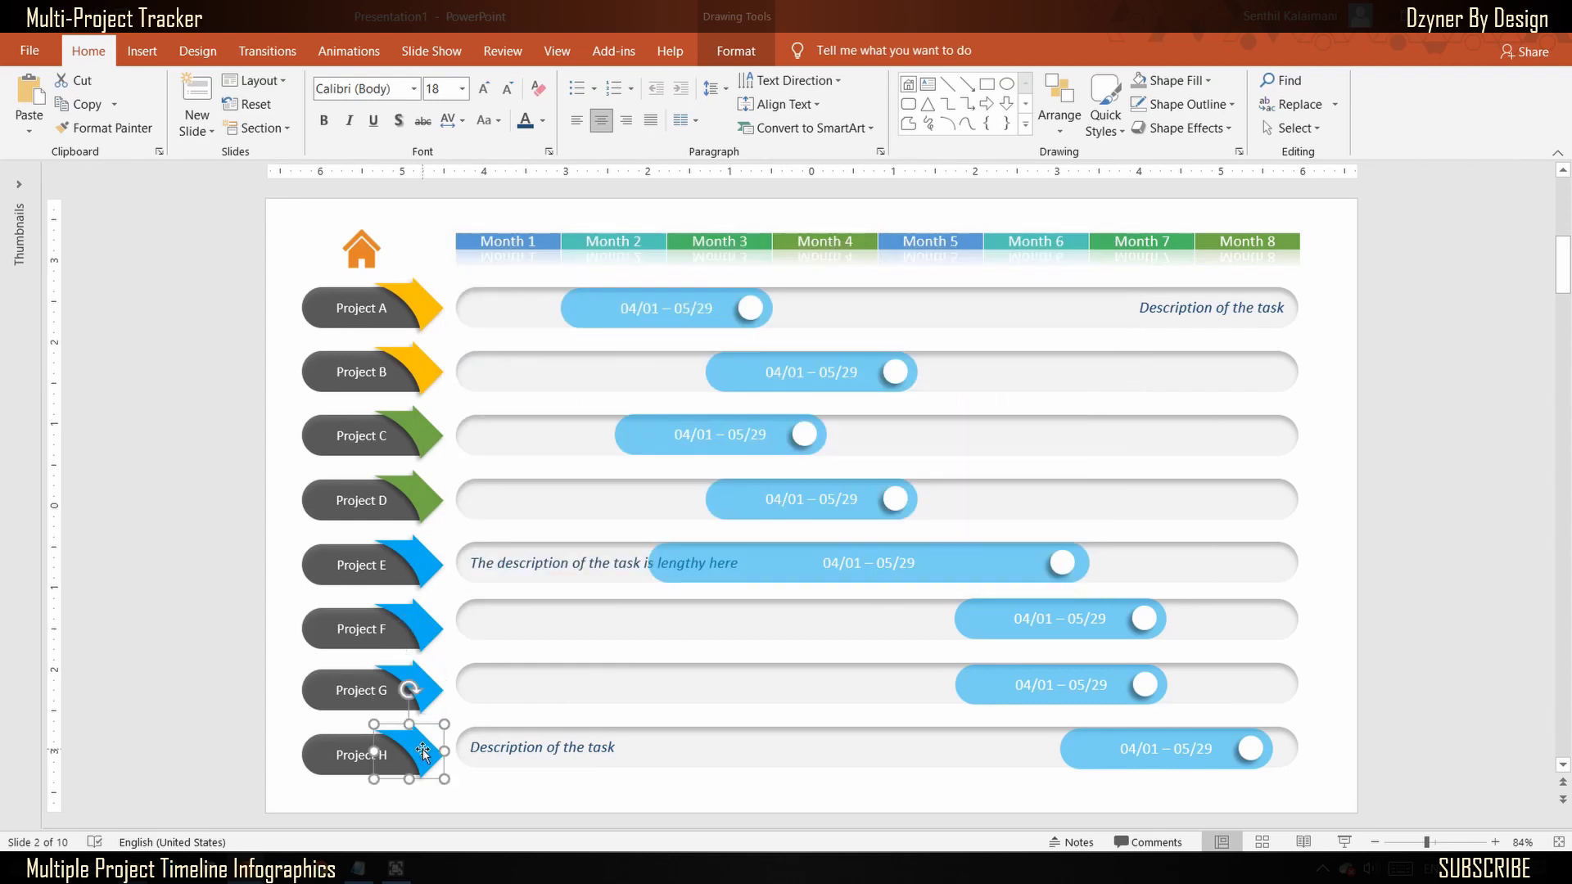
right_click(425, 758)
left_click(487, 590)
scroll(663, 434, "down", 1)
left_click(615, 498)
left_click(959, 567)
left_click(224, 506)
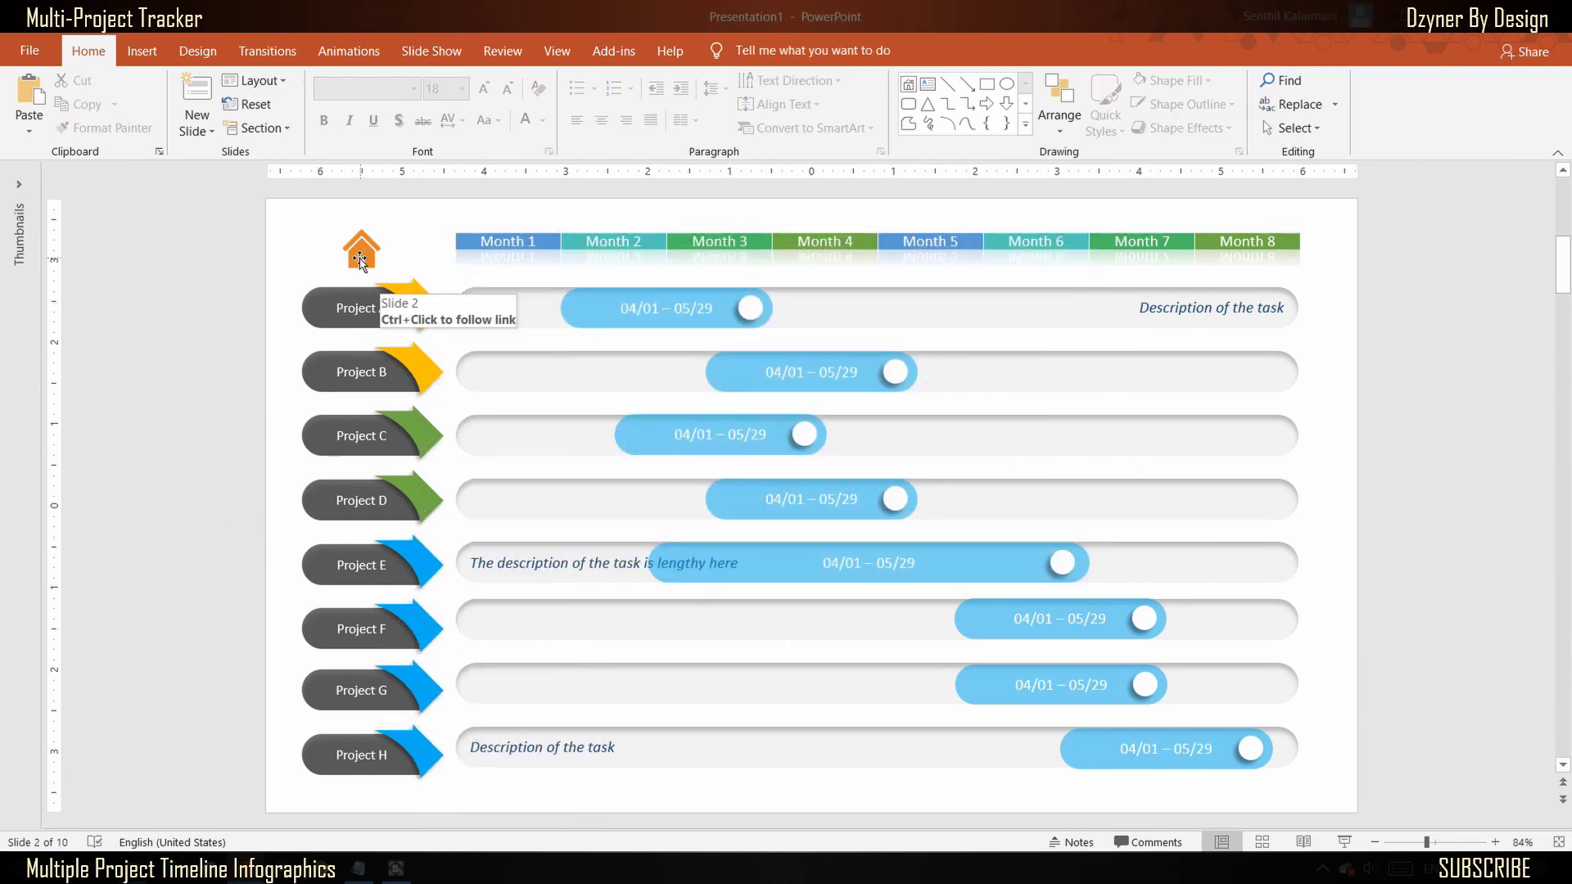
Step: Copy the home icon and all eight project labels with their arrows from slide 2 onto the event timeline slides
left_click_drag(204, 189, 489, 814)
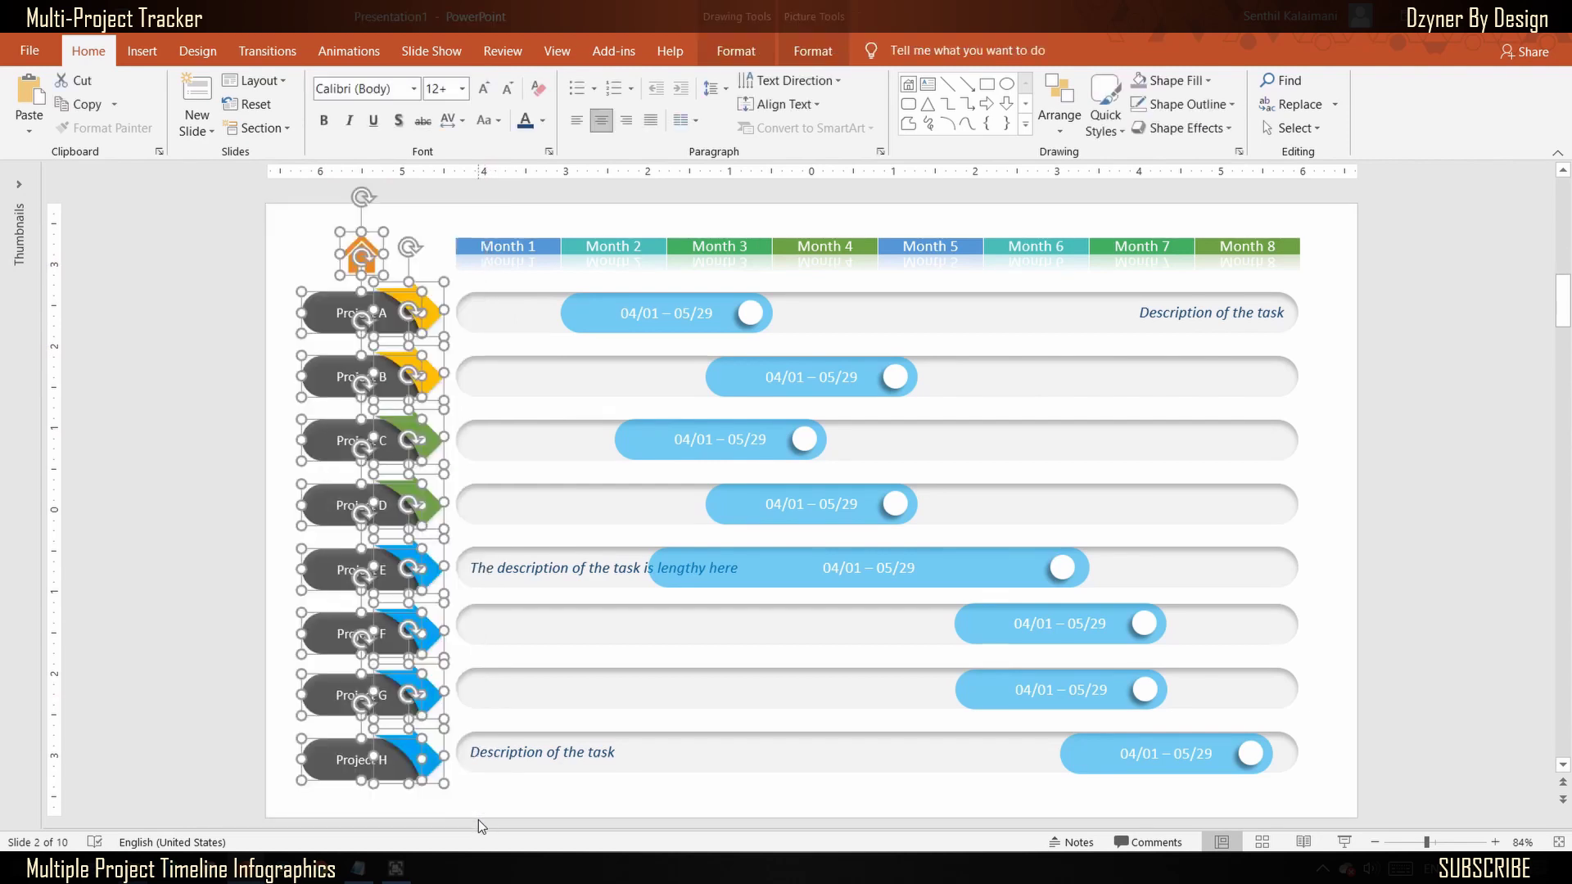
left_click(185, 421)
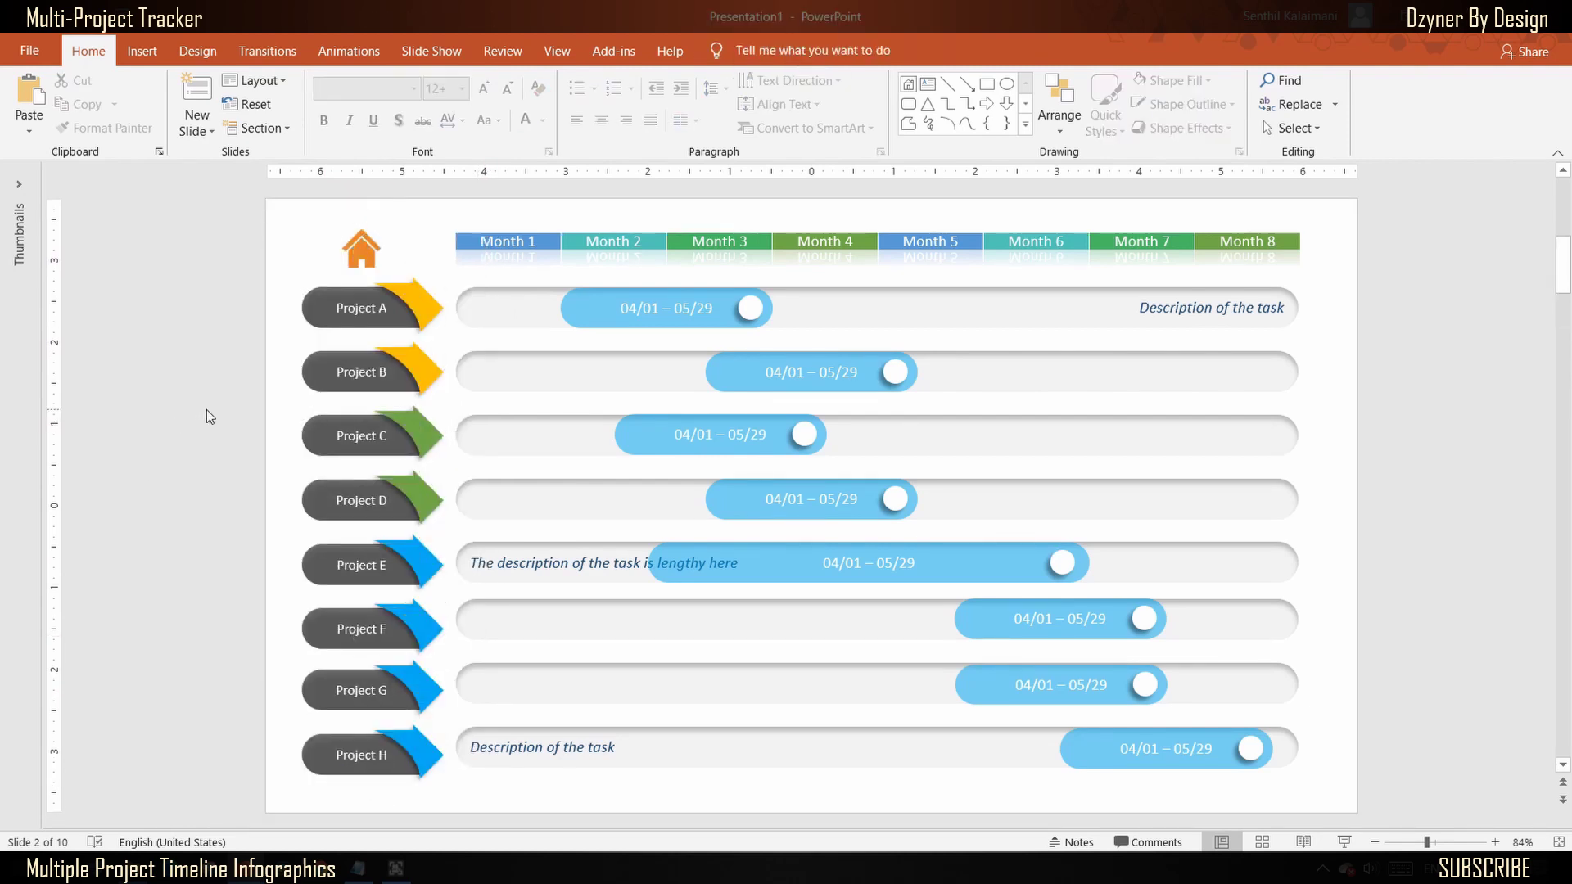
scroll(211, 410, "down", 1)
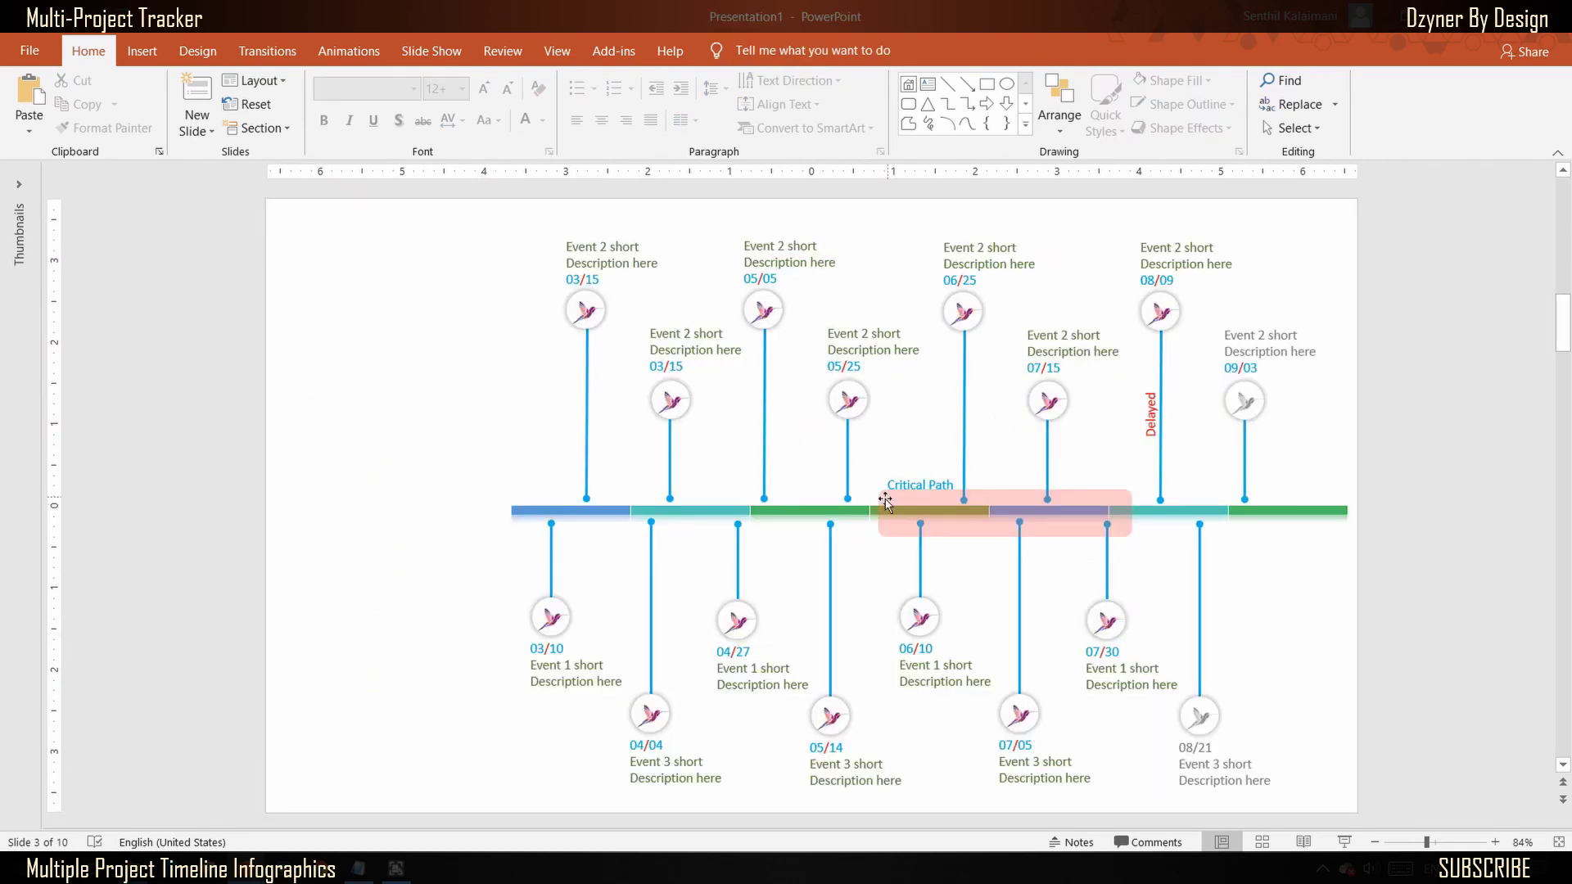
key("ctrl+v")
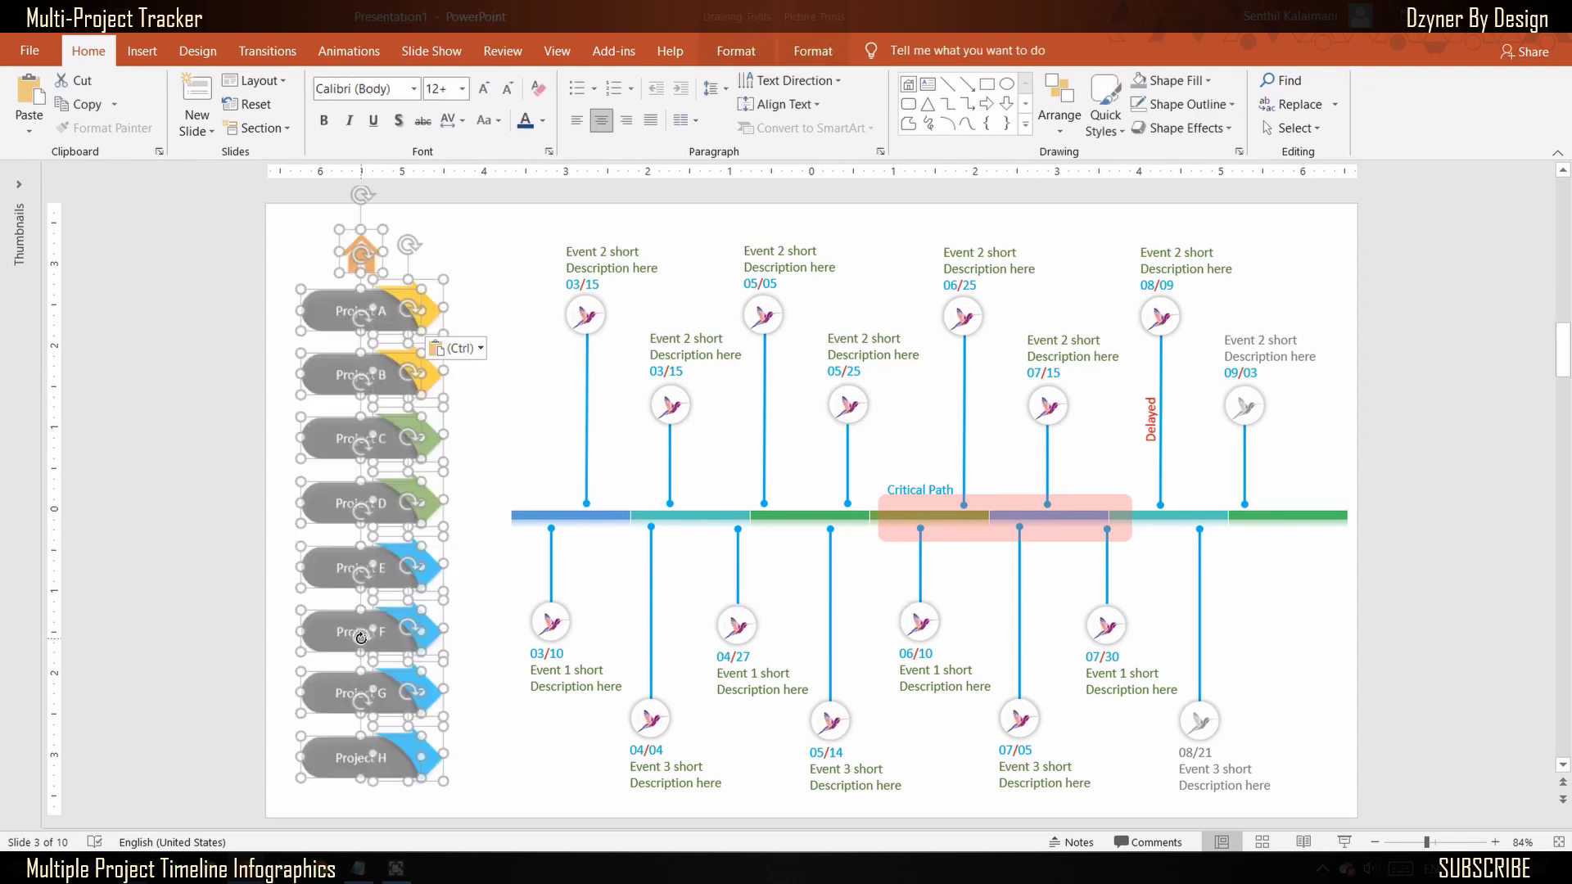
left_click(222, 577)
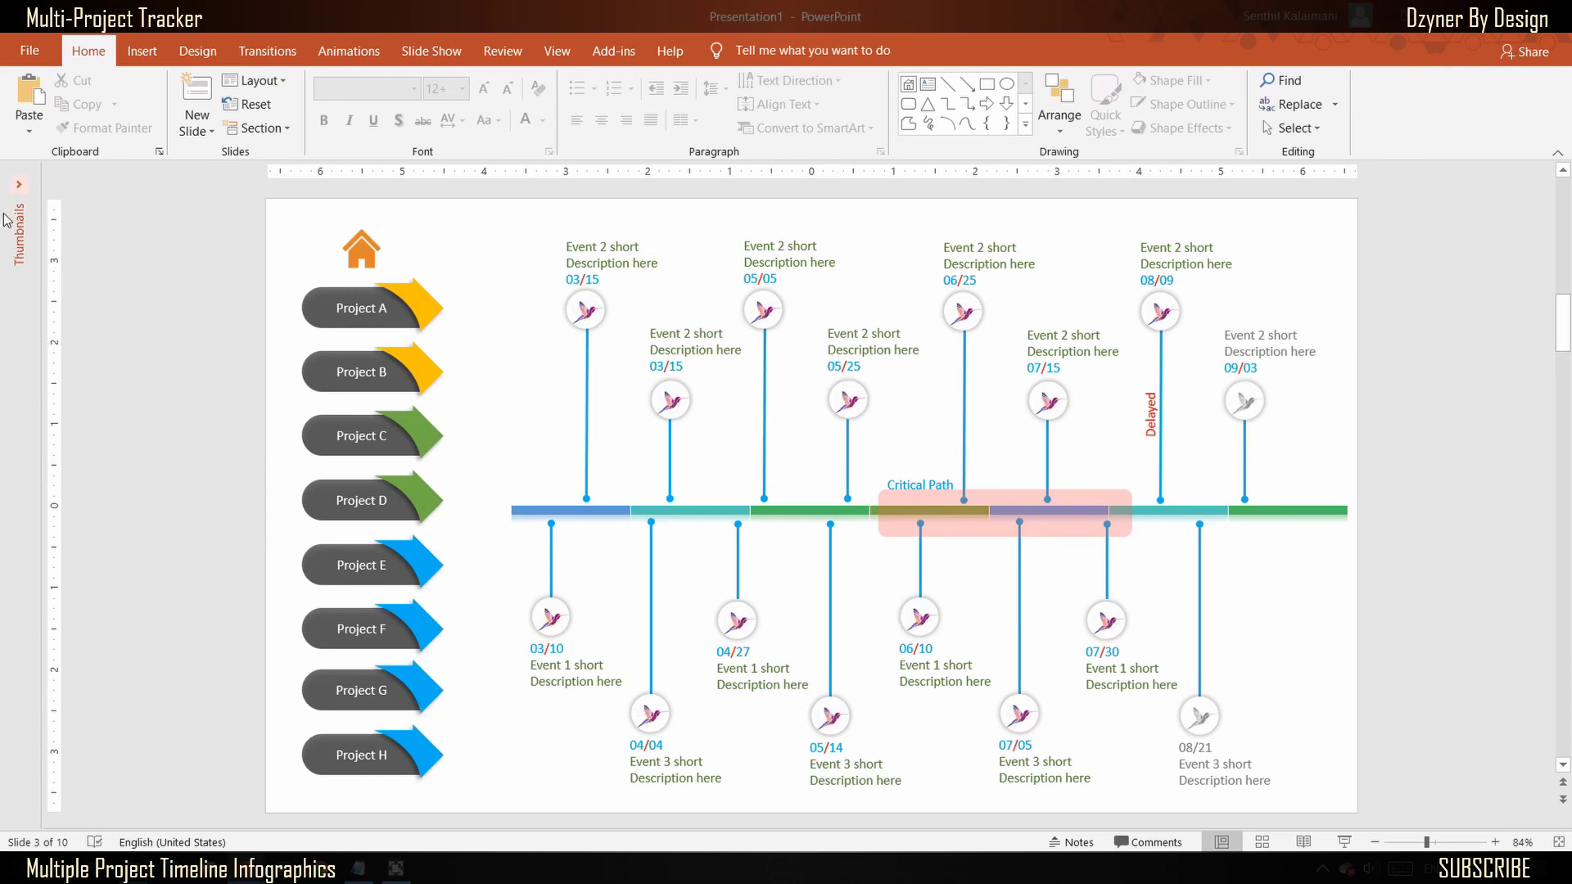
Step: Show the slide thumbnails and fill the arrows of Projects B to H on slide 3 with gray
left_click(18, 185)
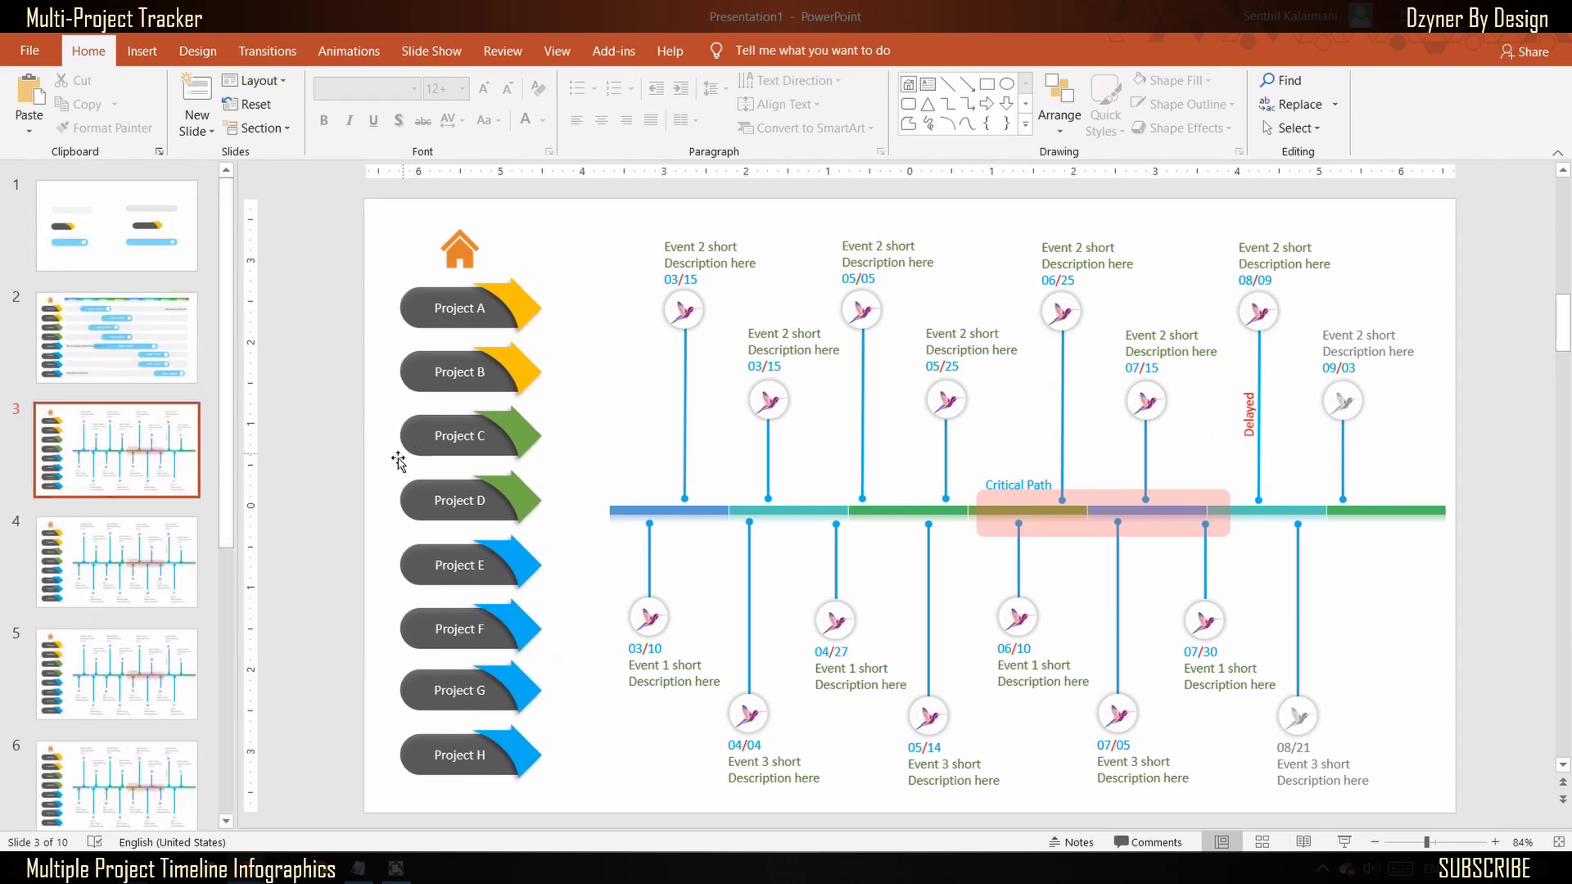
scroll(129, 596, "down", 5)
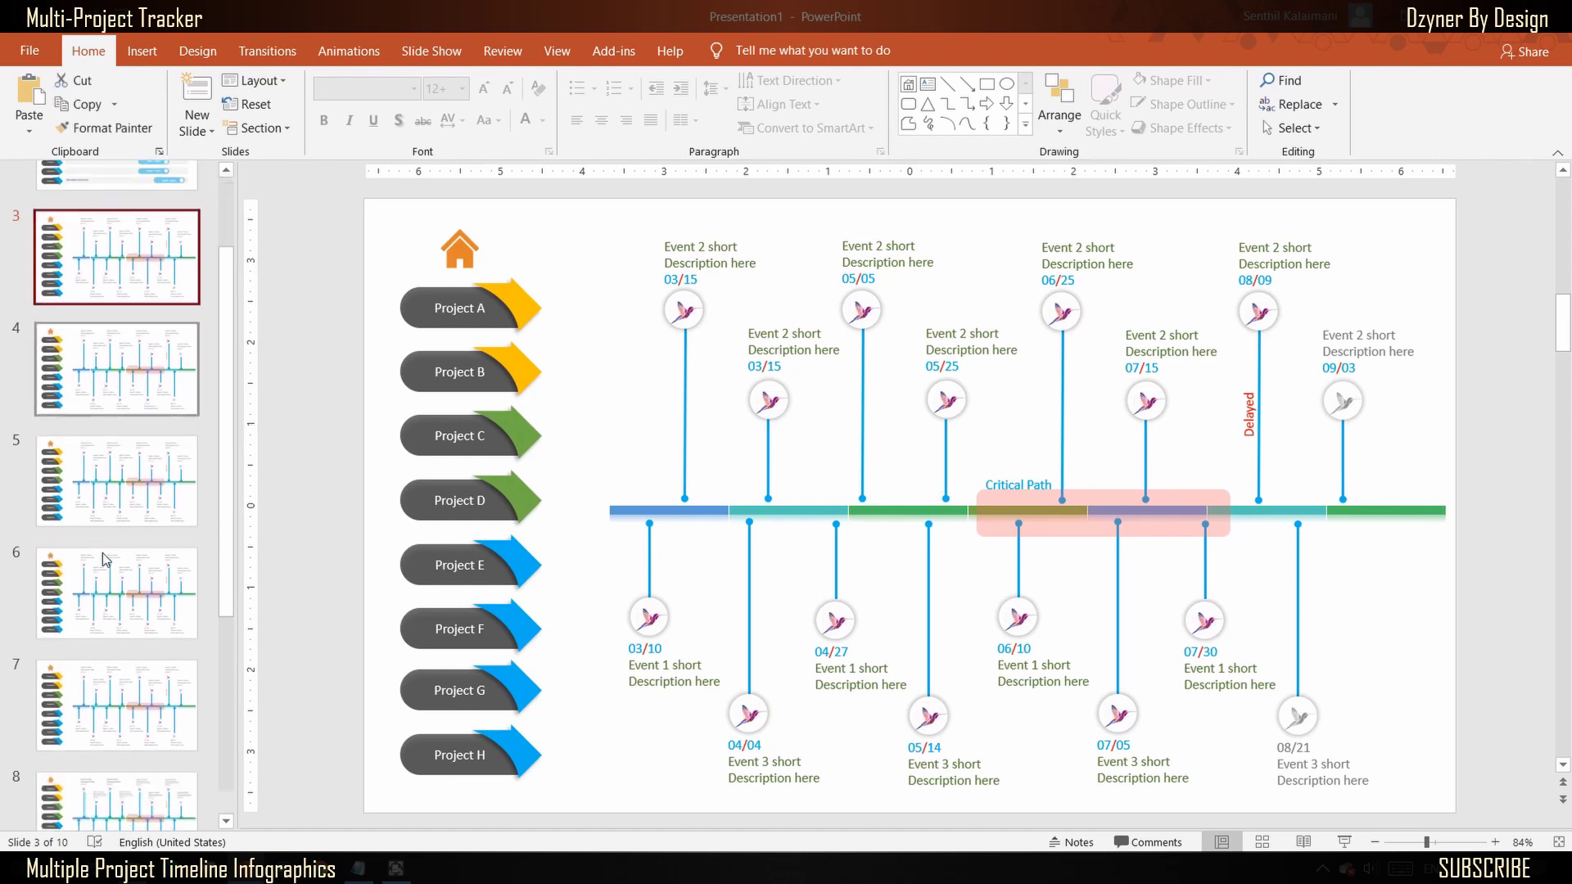
scroll(129, 605, "up", 5)
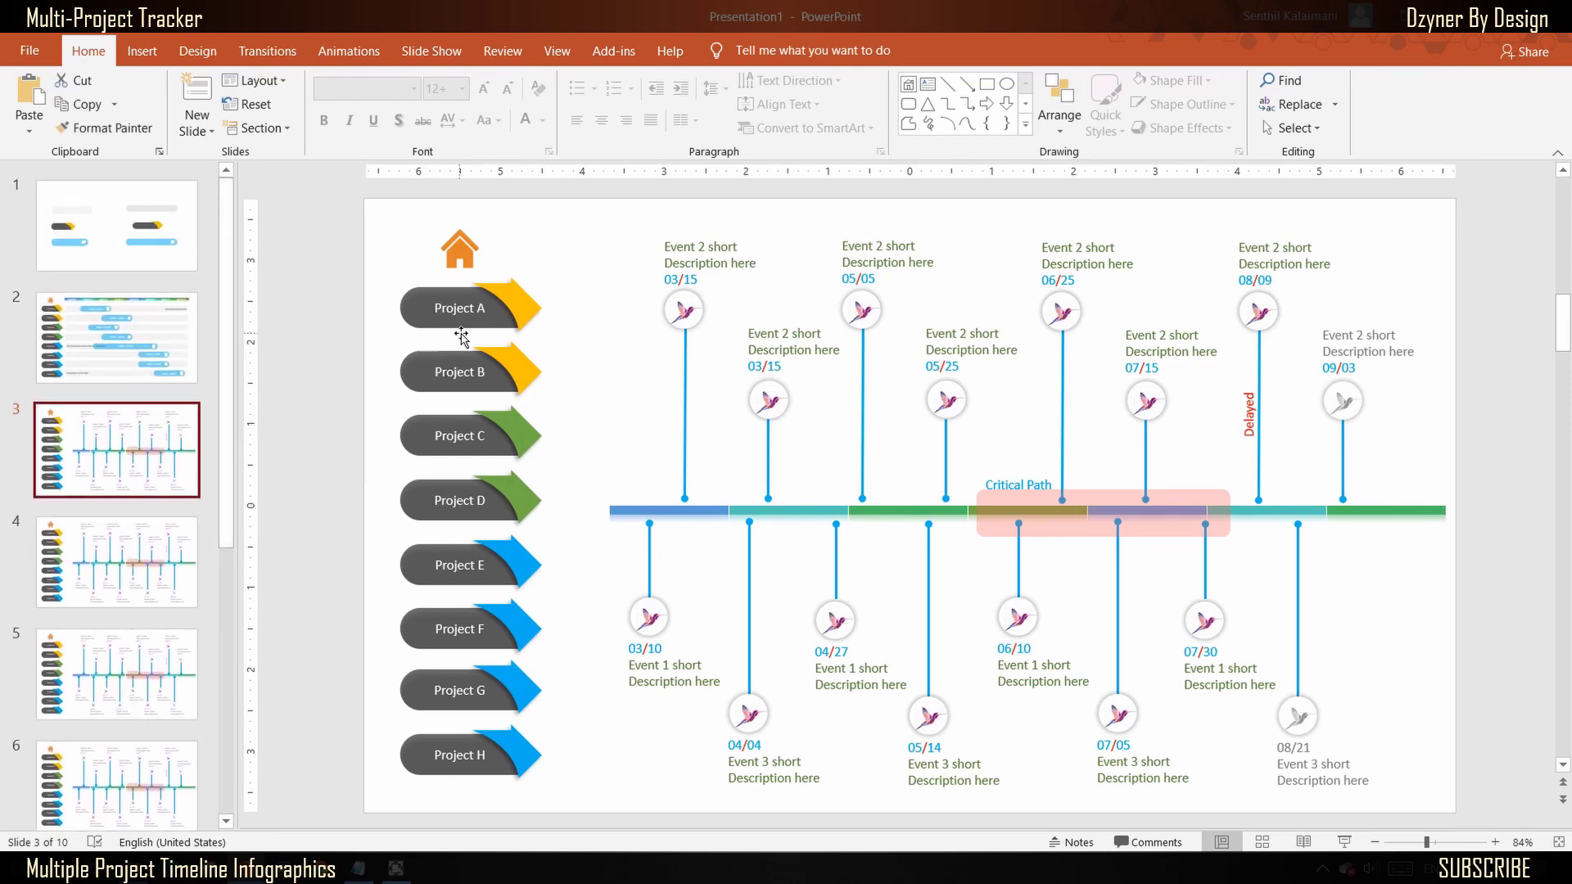
left_click(524, 309)
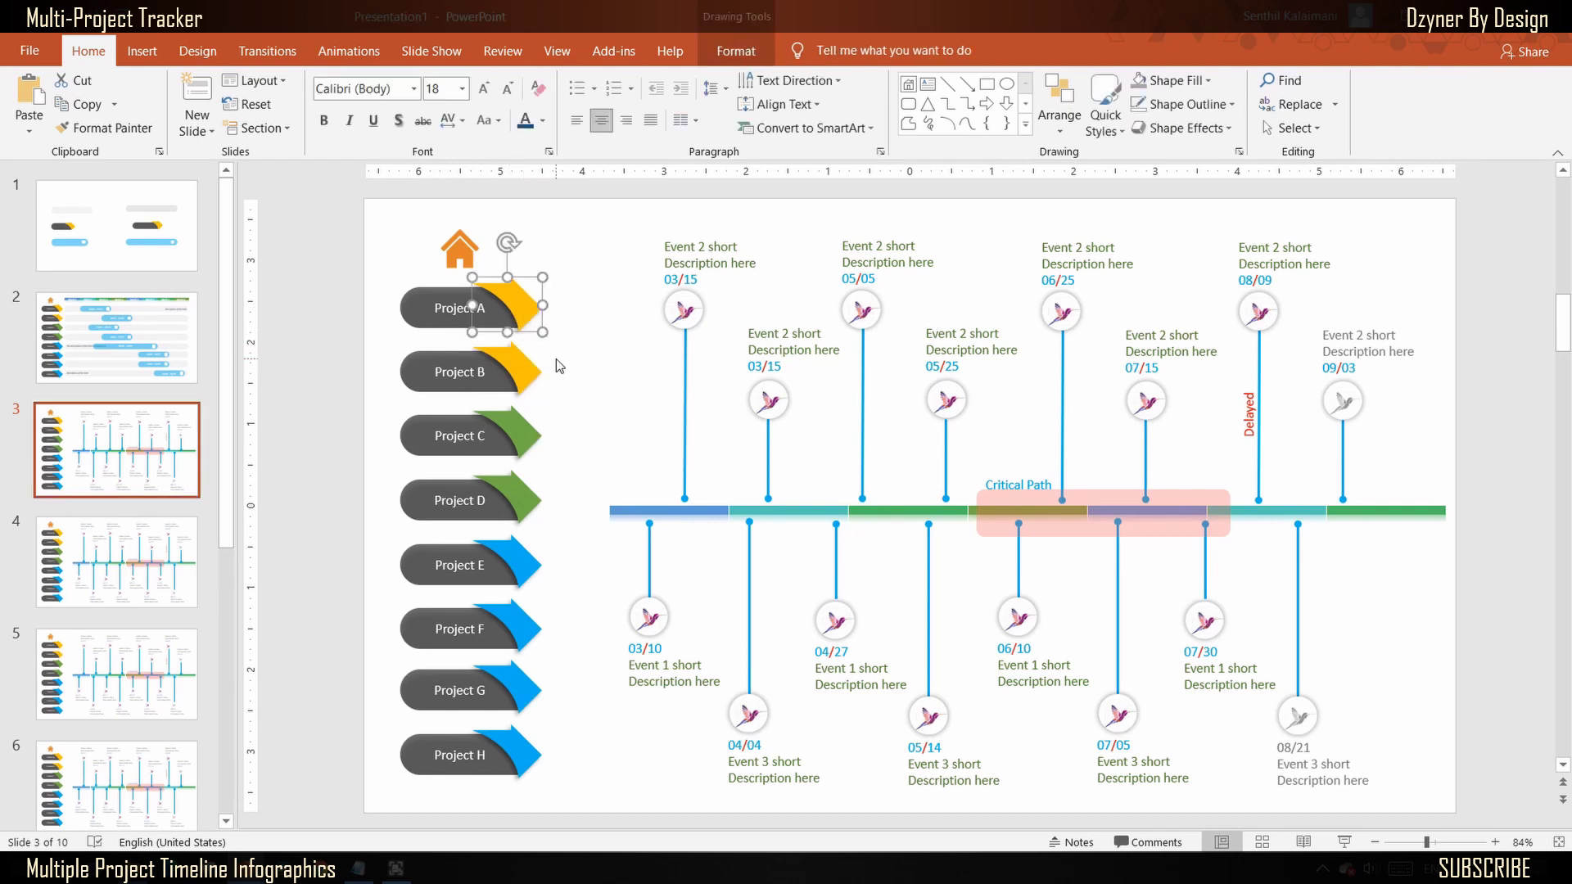
left_click_drag(578, 822, 455, 283)
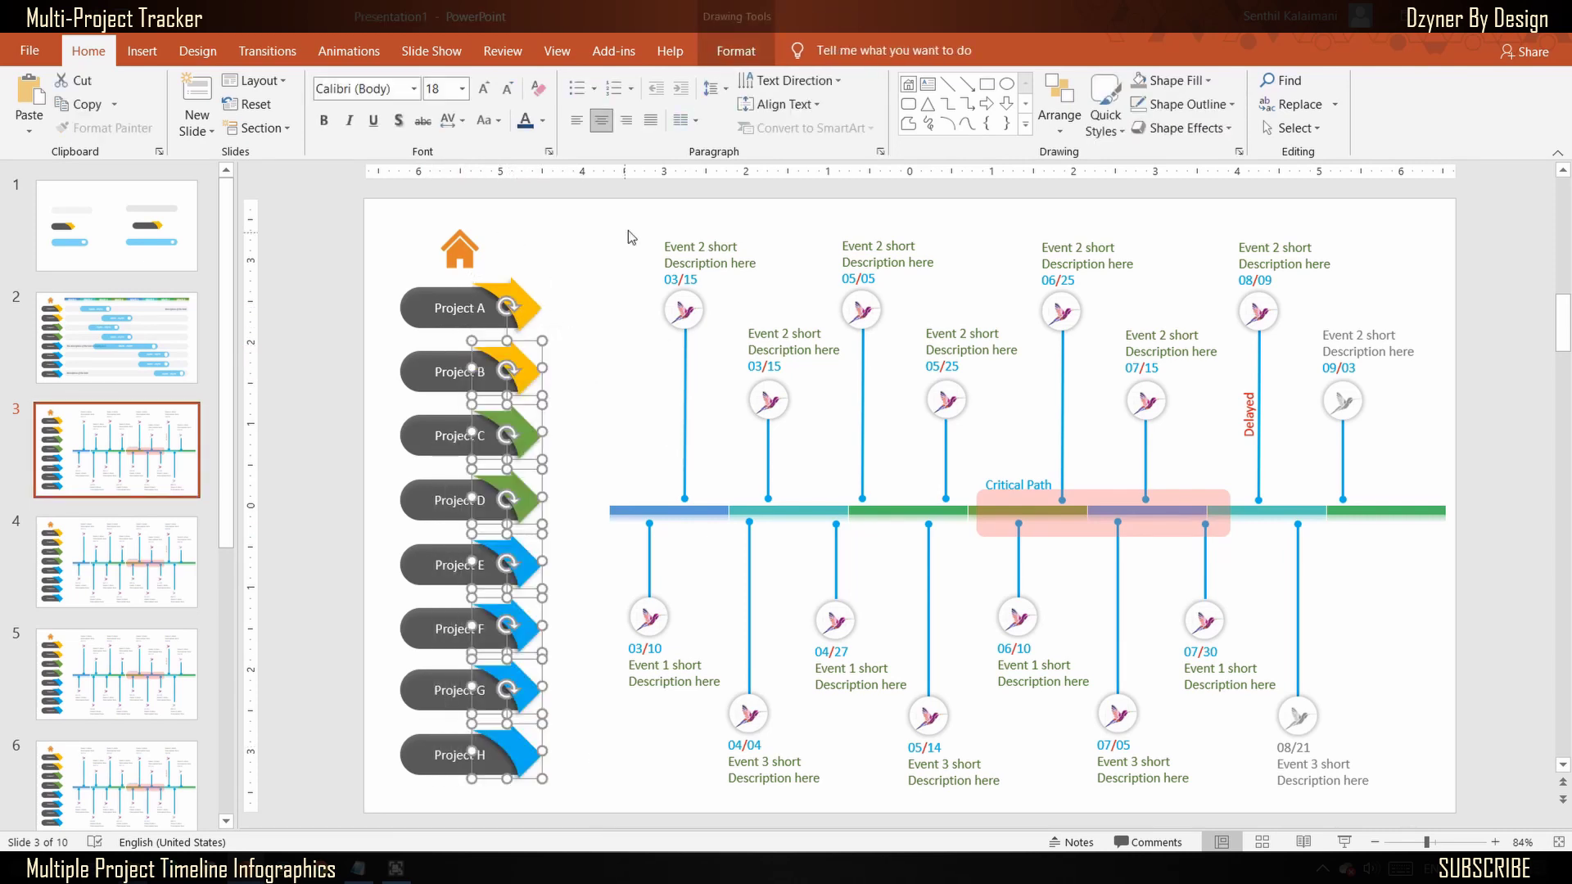
left_click(1189, 89)
left_click(1138, 129)
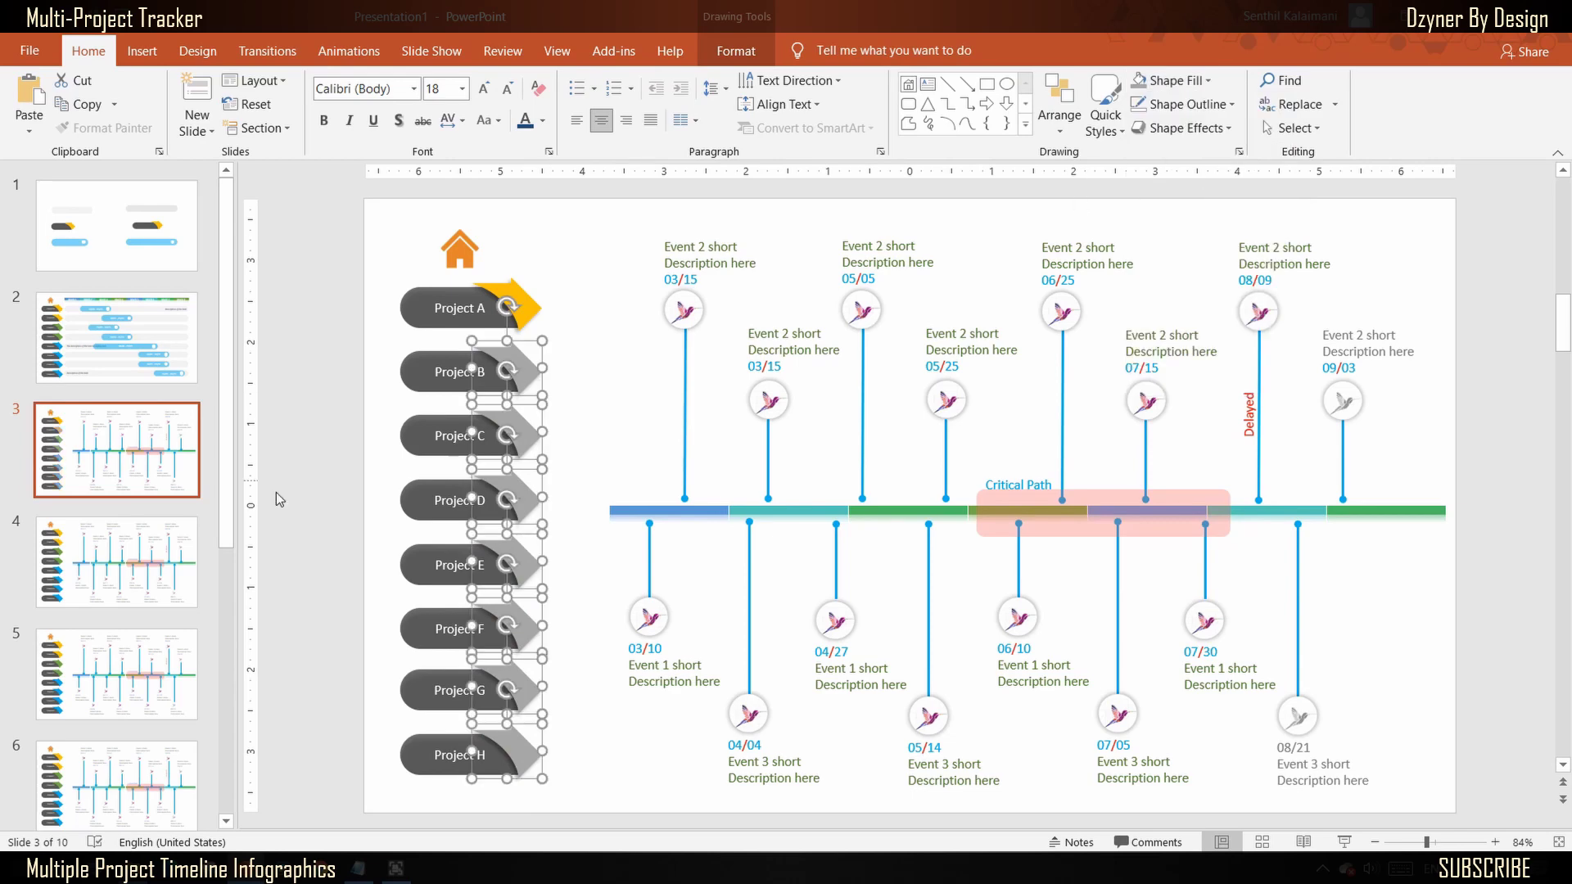
Step: Color the text of the Project A label on slide 3 yellow
left_click(336, 405)
left_click(467, 310)
key("ctrl+a")
left_click(542, 120)
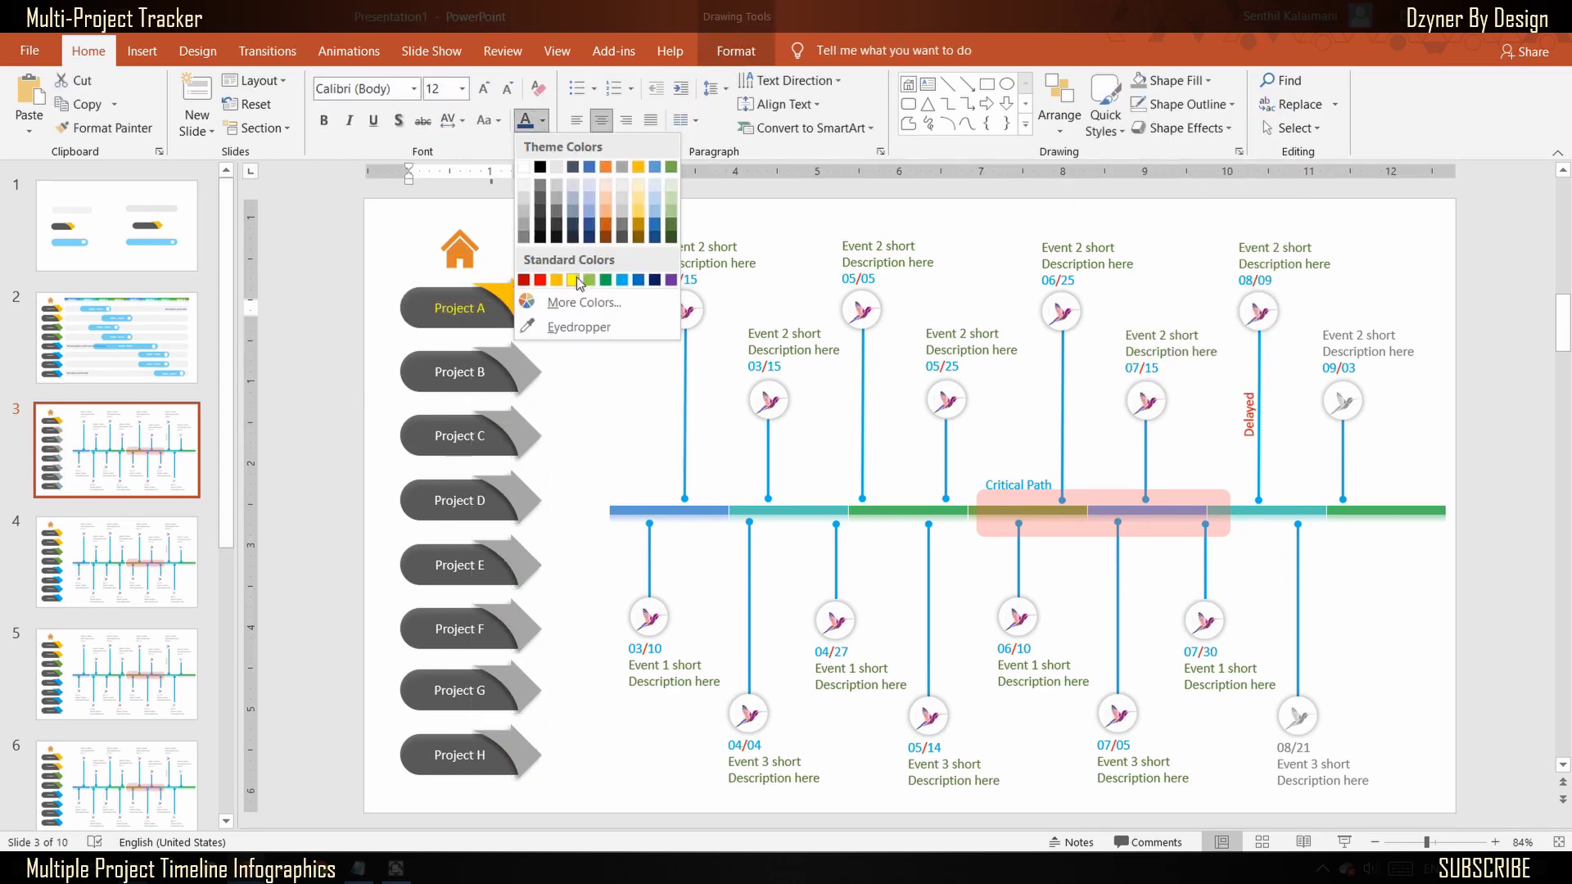
left_click(579, 279)
left_click(330, 342)
Step: Fill the arrows with gray on slides 4 and 5, except Project B's on slide 4 and Project C's on slide 5
scroll(327, 356, "down", 1)
left_click_drag(570, 817, 448, 278)
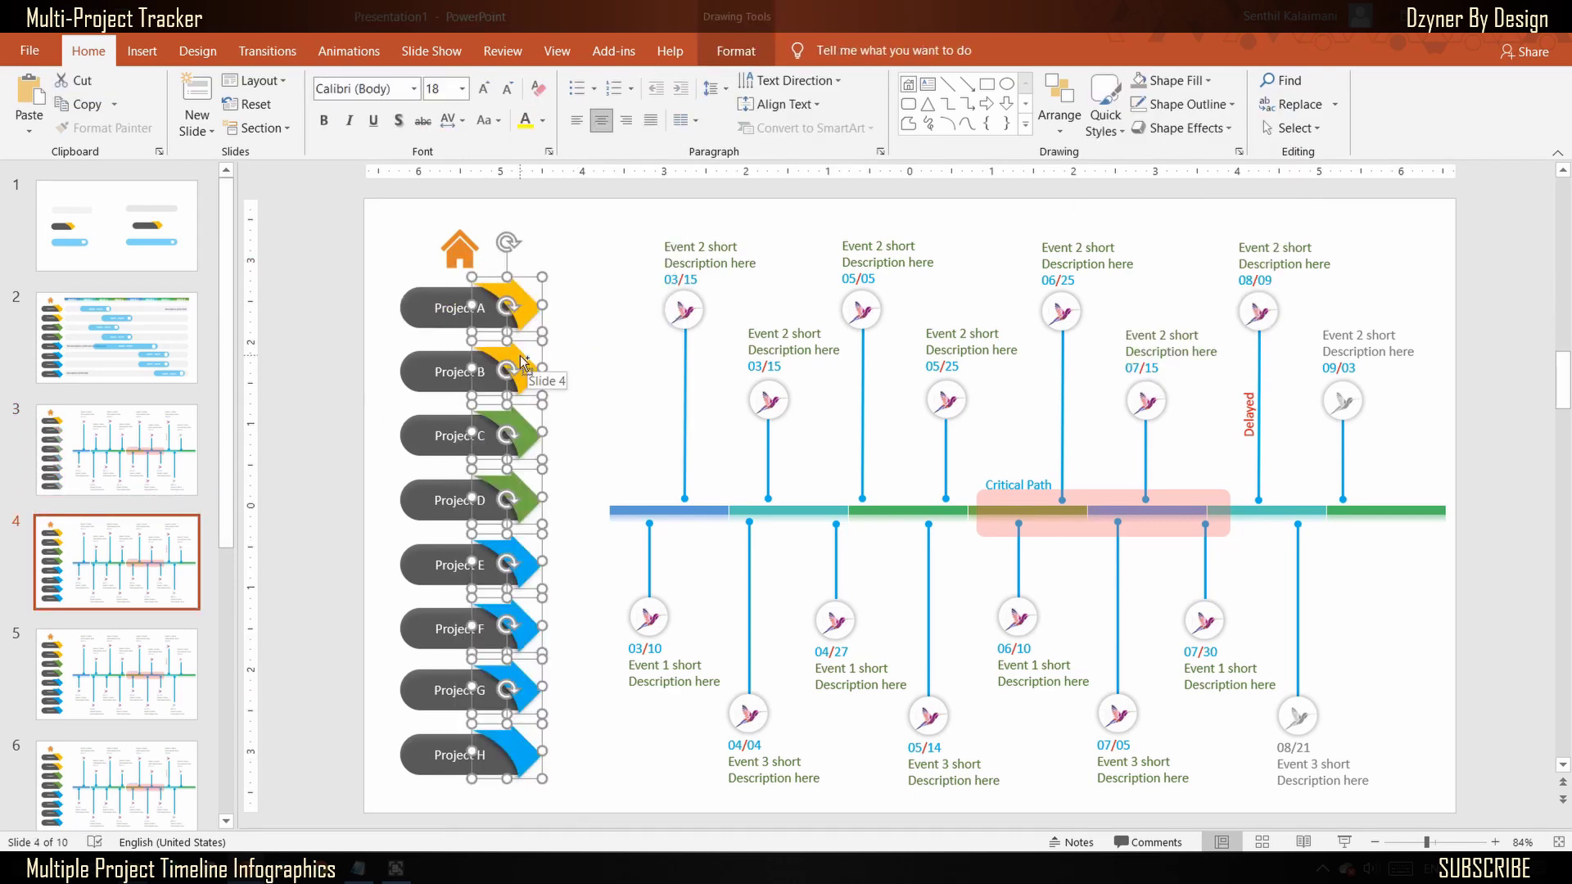
left_click(532, 376, "ctrl")
left_click(1141, 80)
left_click(305, 533)
scroll(305, 533, "down", 1)
left_click_drag(571, 817, 449, 278)
left_click(522, 449, "ctrl")
left_click(1140, 81)
Step: Fill the arrows with gray on slides 6 and 7, except Project D's on slide 6 and Project E's on slide 7
scroll(537, 694, "down", 1)
left_click_drag(560, 814, 464, 271)
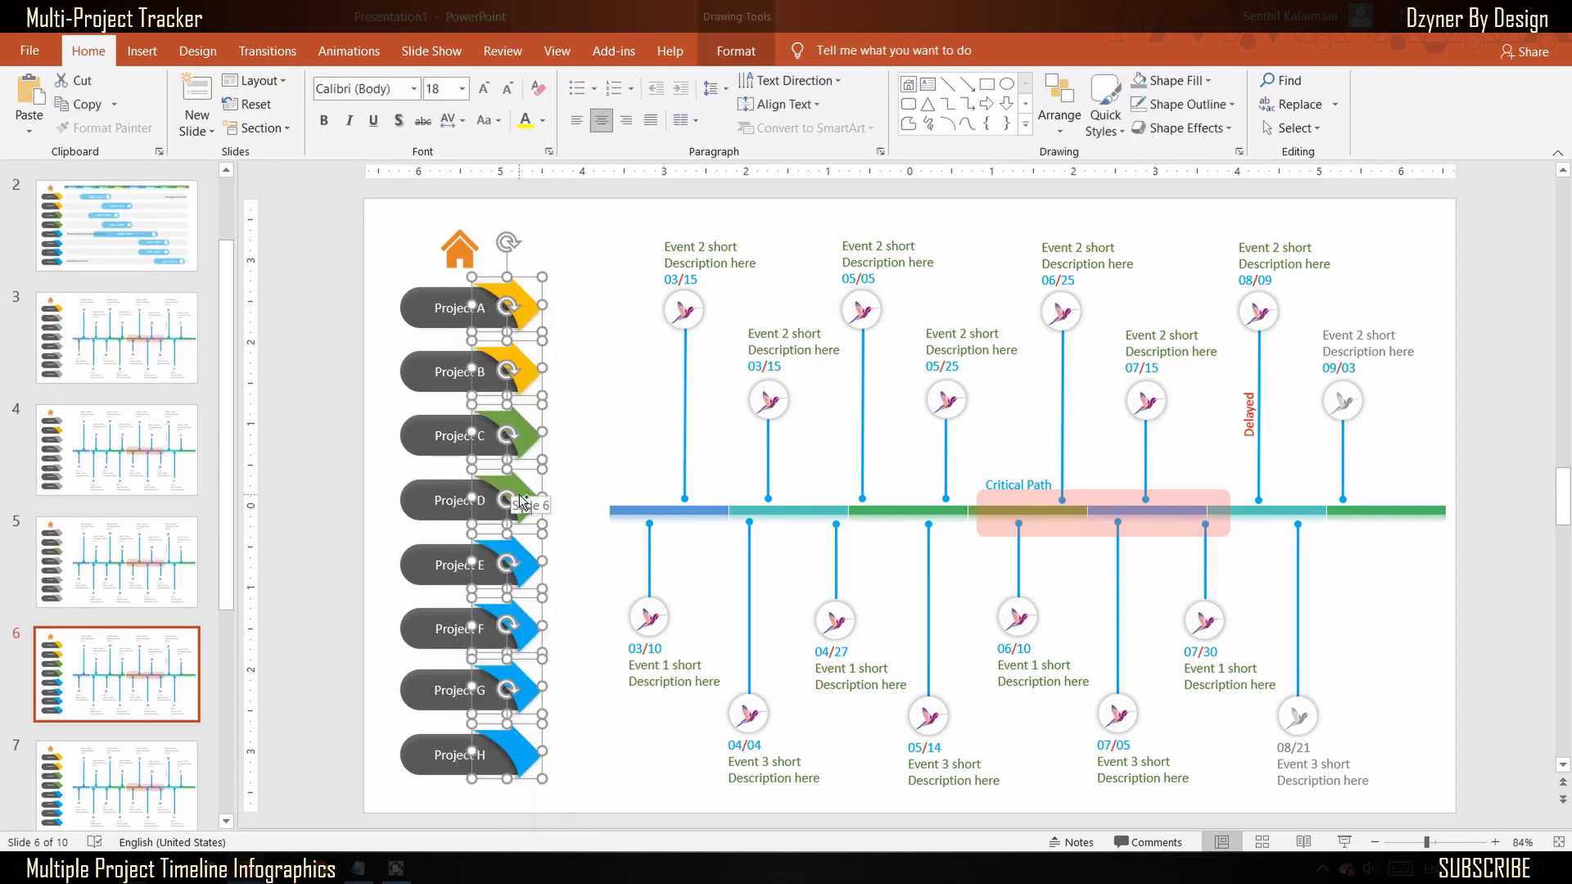
left_click(521, 499, "ctrl")
left_click(1141, 80)
scroll(562, 758, "down", 1)
left_click_drag(587, 817, 425, 272)
left_click(521, 563, "ctrl")
left_click(1141, 81)
Step: Fill the arrows with gray on slides 8 and 9, except Project F's on slide 8 and Project G's on slide 9
scroll(625, 759, "down", 1)
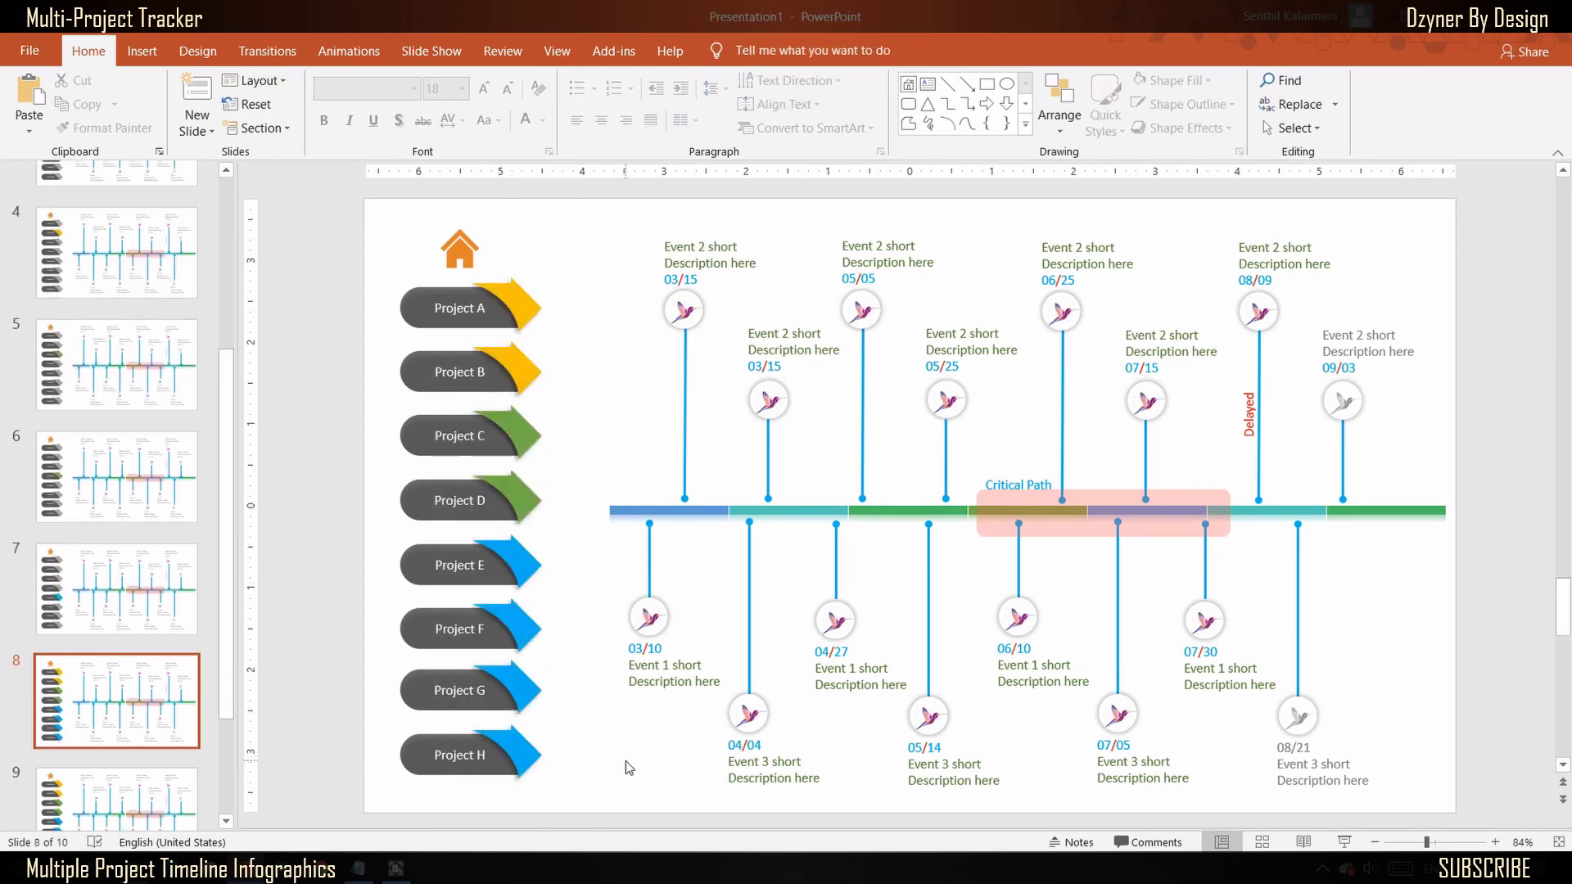
left_click_drag(573, 822, 464, 271)
left_click(528, 624, "ctrl")
left_click(1140, 80)
left_click(586, 796)
scroll(587, 797, "down", 1)
left_click_drag(577, 817, 449, 270)
left_click(522, 688, "ctrl")
left_click(1141, 80)
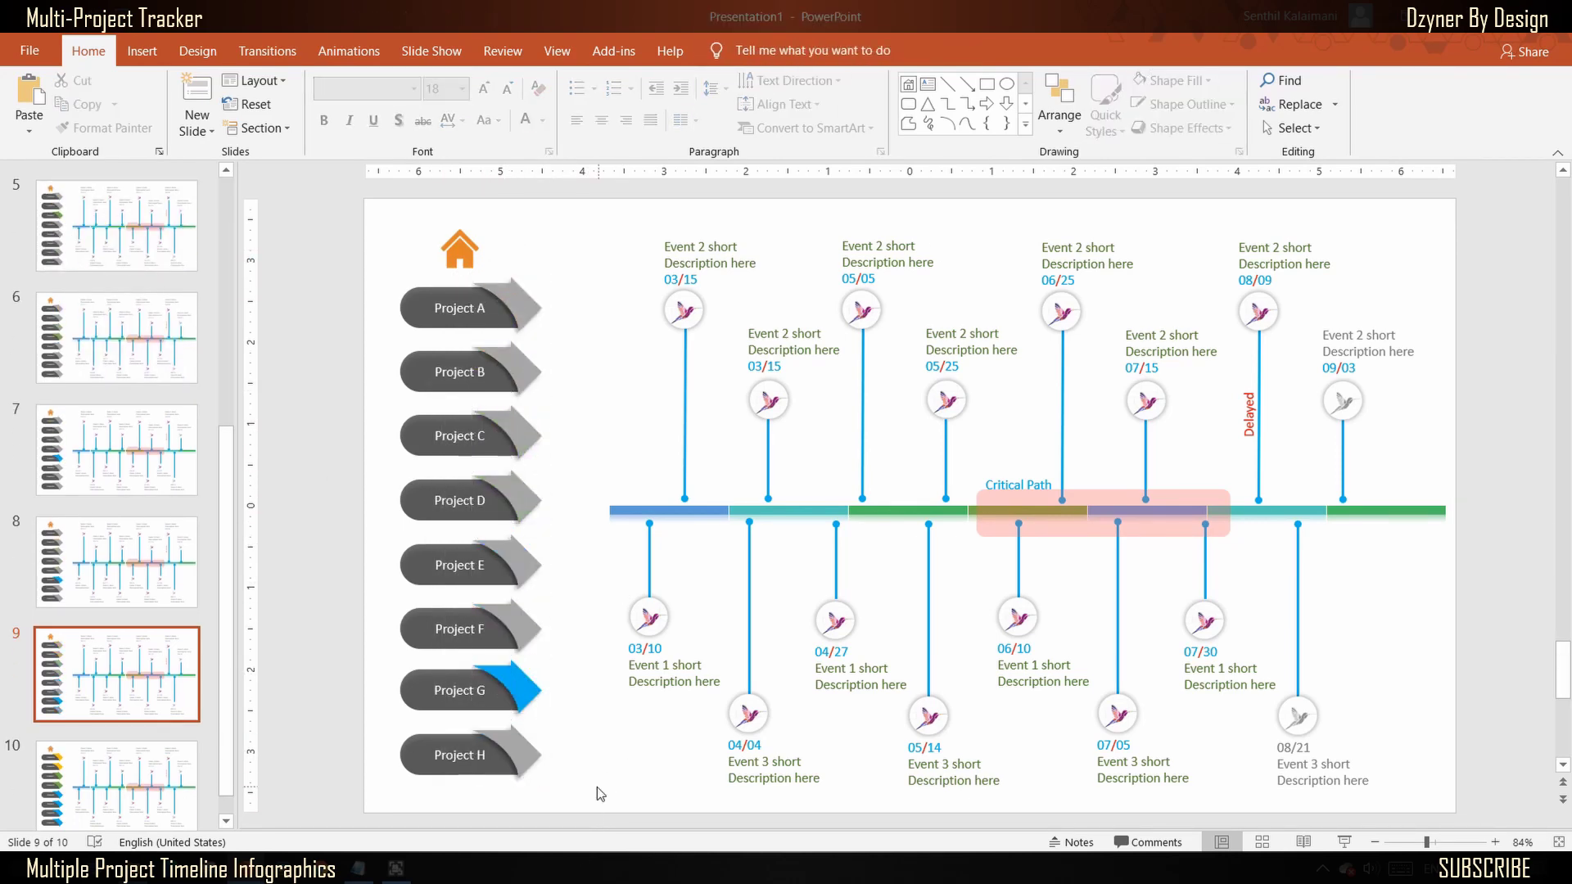
Step: Fill all arrows on slide 10 with gray except Project H's
scroll(597, 787, "down", 1)
left_click_drag(577, 817, 464, 270)
left_click(522, 749, "ctrl")
left_click(1141, 81)
left_click(312, 688)
Step: Draw a line on slide 2 from the middle of Month 4 down past Project H and give it a Long Dash Dot outline
scroll(313, 688, "up", 8)
scroll(317, 429, "down", 2)
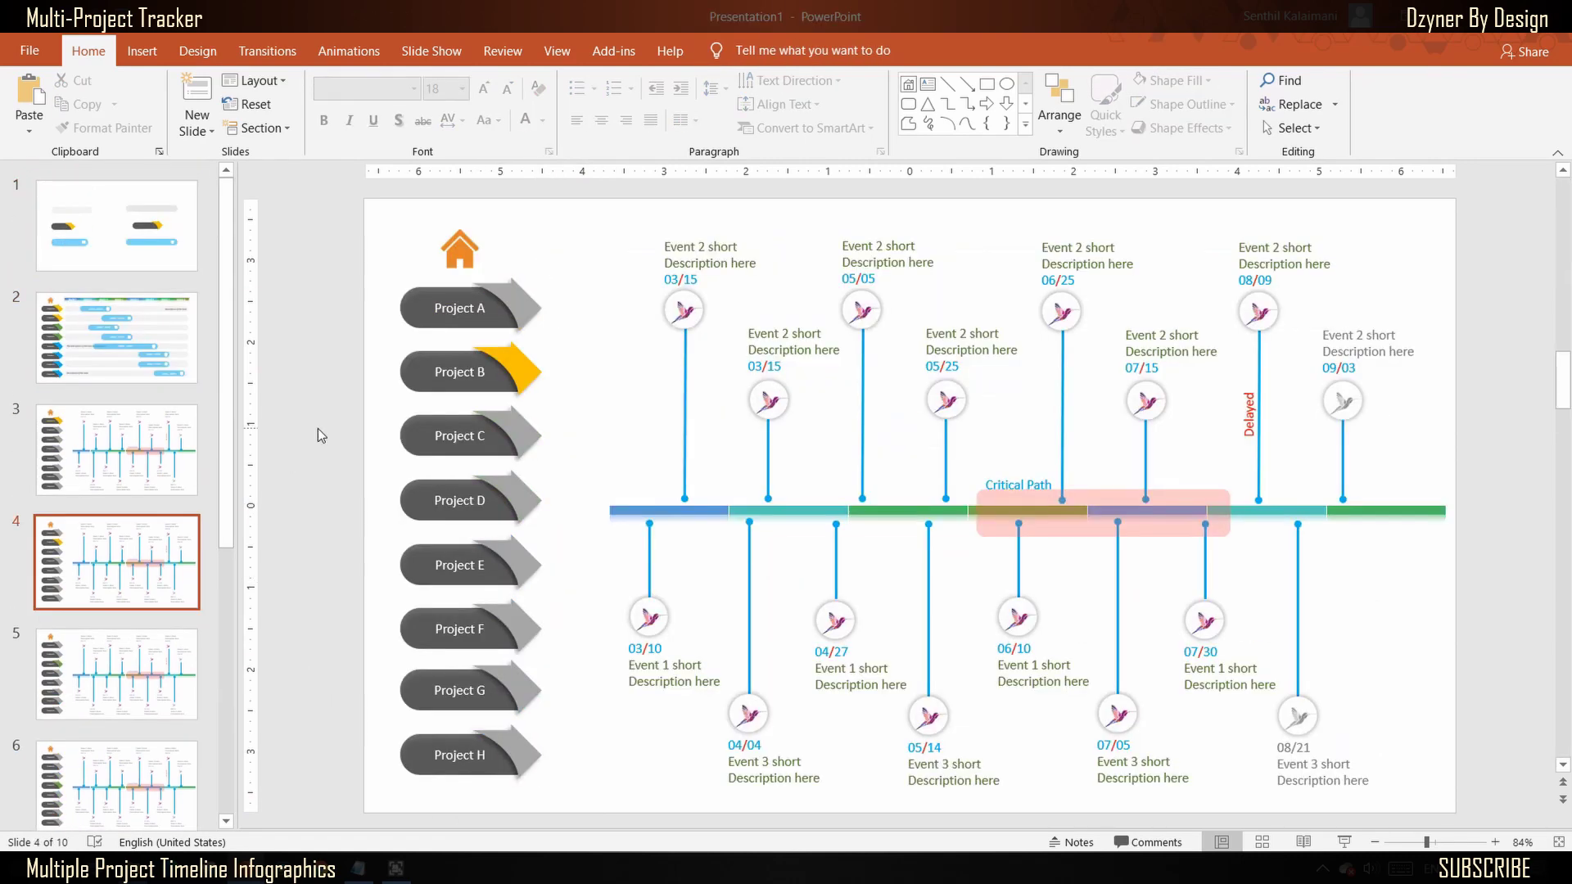
scroll(318, 429, "up", 2)
scroll(347, 420, "down", 7)
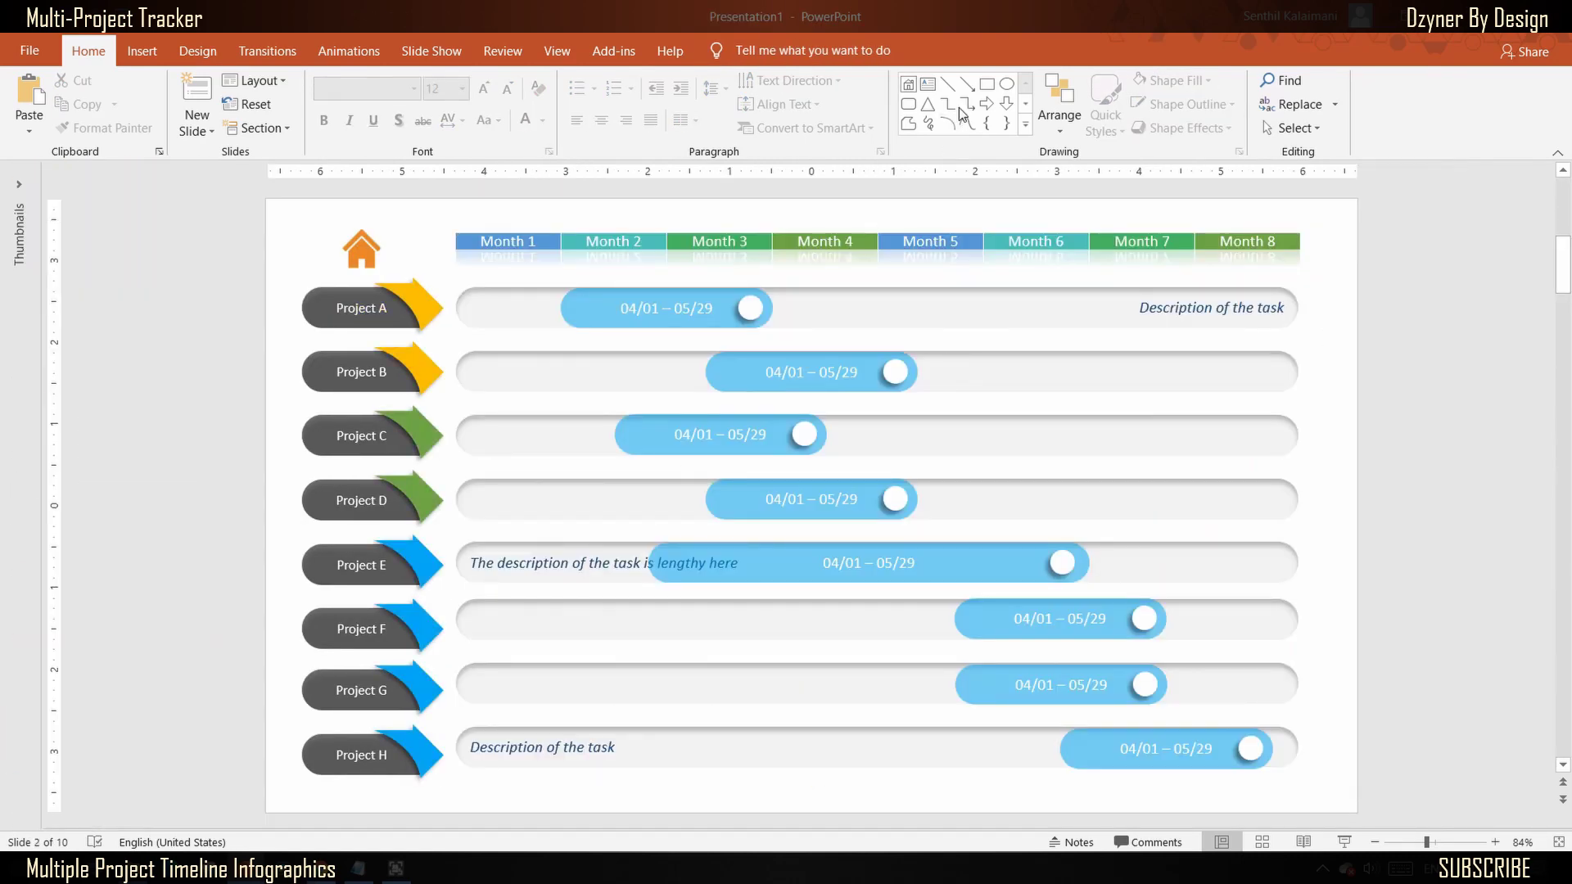
left_click(947, 83)
left_click_drag(824, 260, 817, 791)
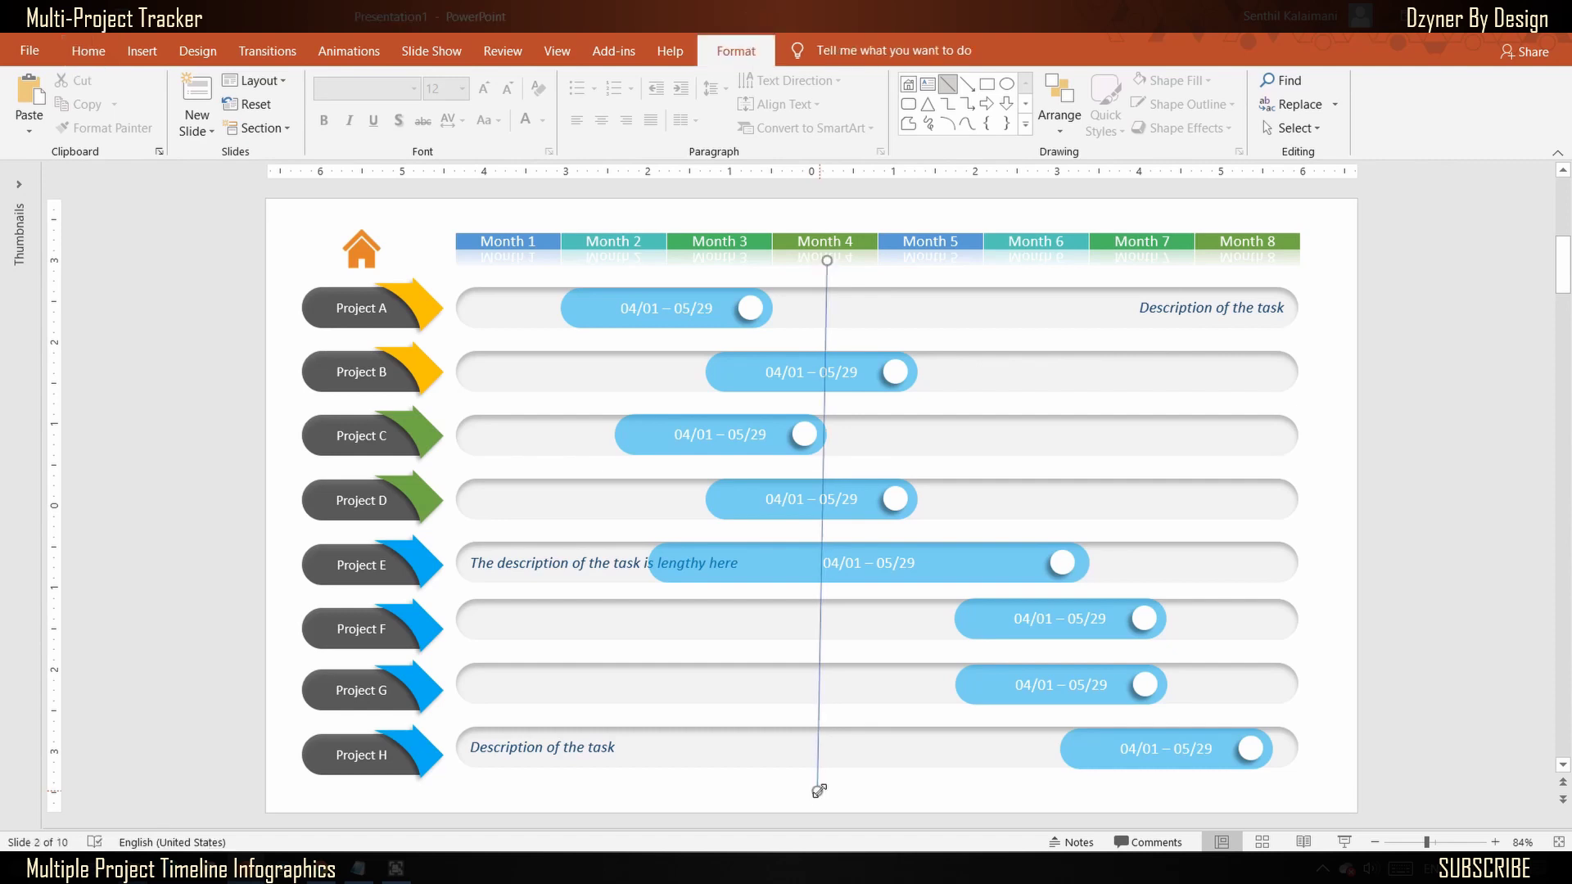
left_click(761, 105)
mouse_move(819, 383)
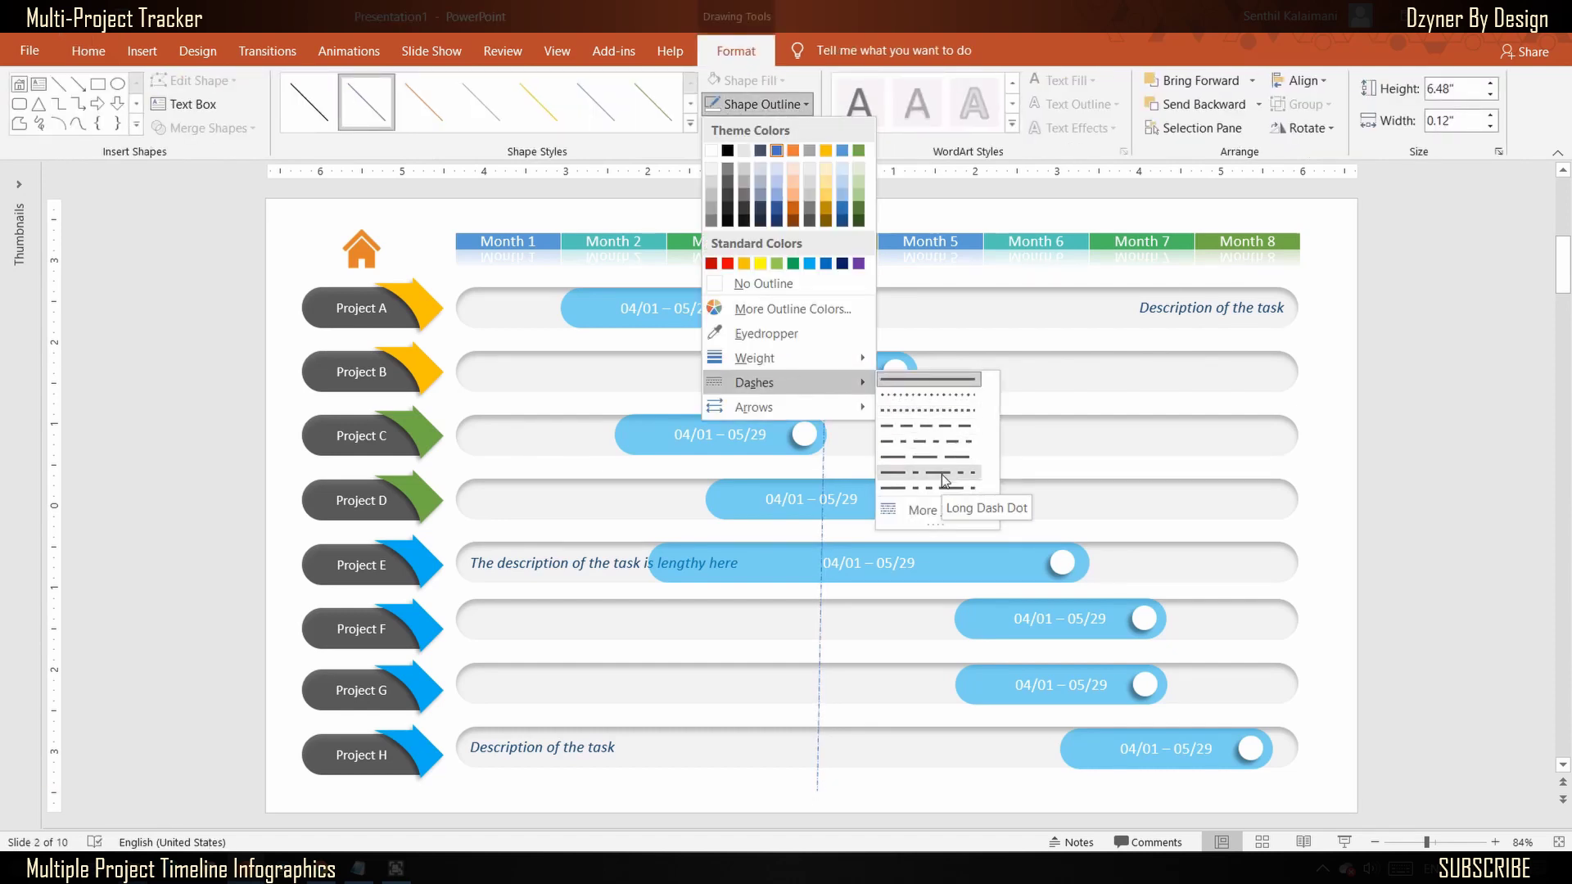
left_click(937, 485)
left_click(1349, 449)
Step: Duplicate the dashed line, place the copy at the boundary between Month 5 and Month 6, and straighten it vertically
left_click(823, 348)
key("ctrl+c")
key("ctrl+v")
left_click_drag(836, 467, 980, 452)
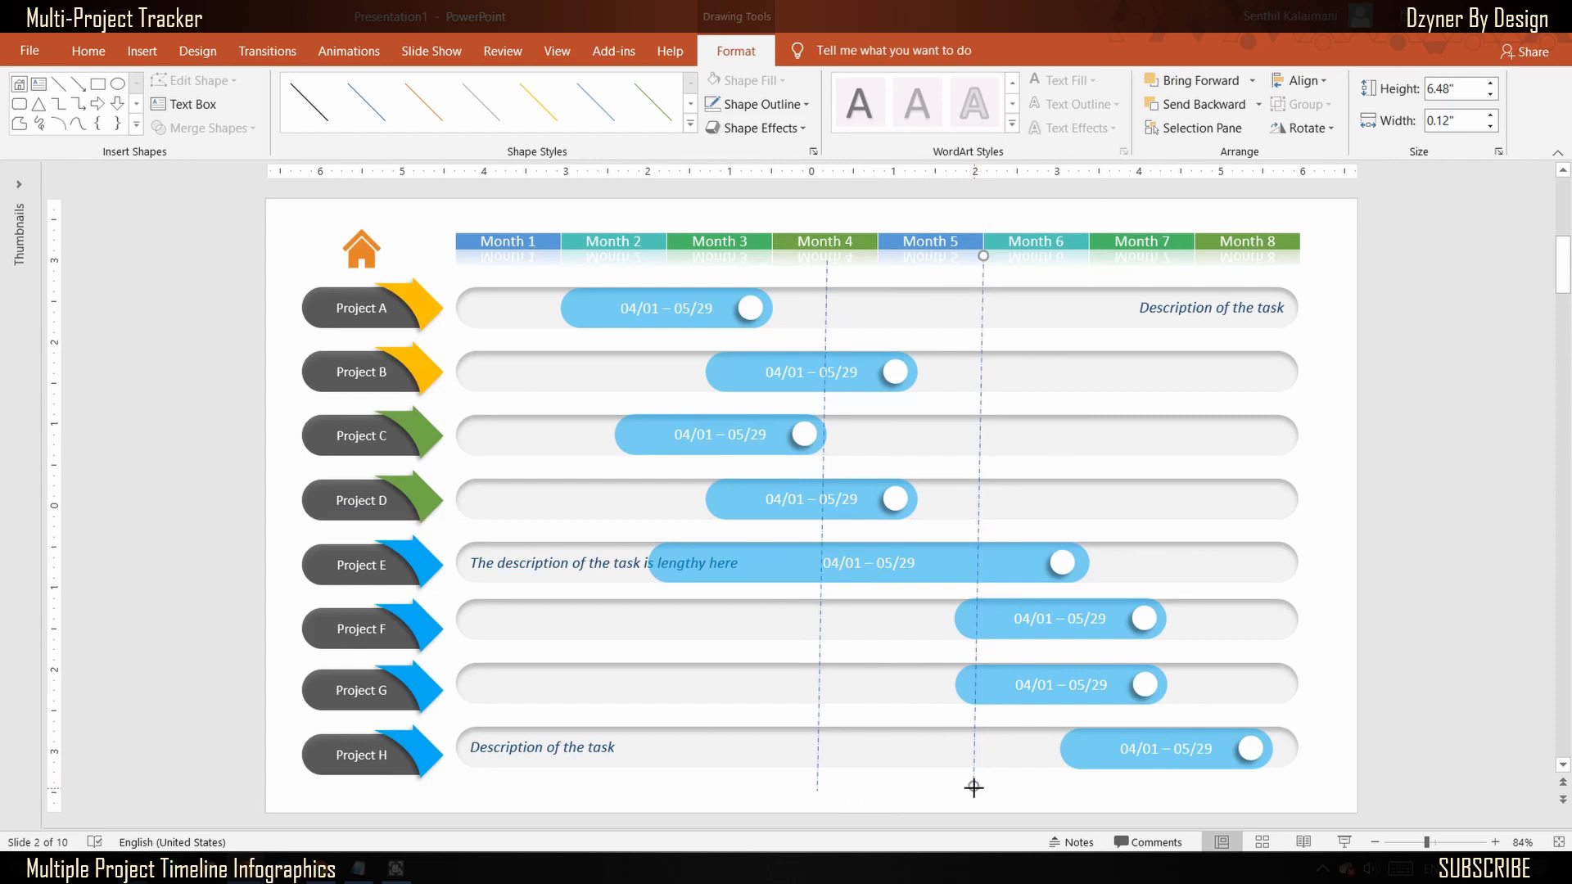
left_click_drag(981, 349, 984, 784)
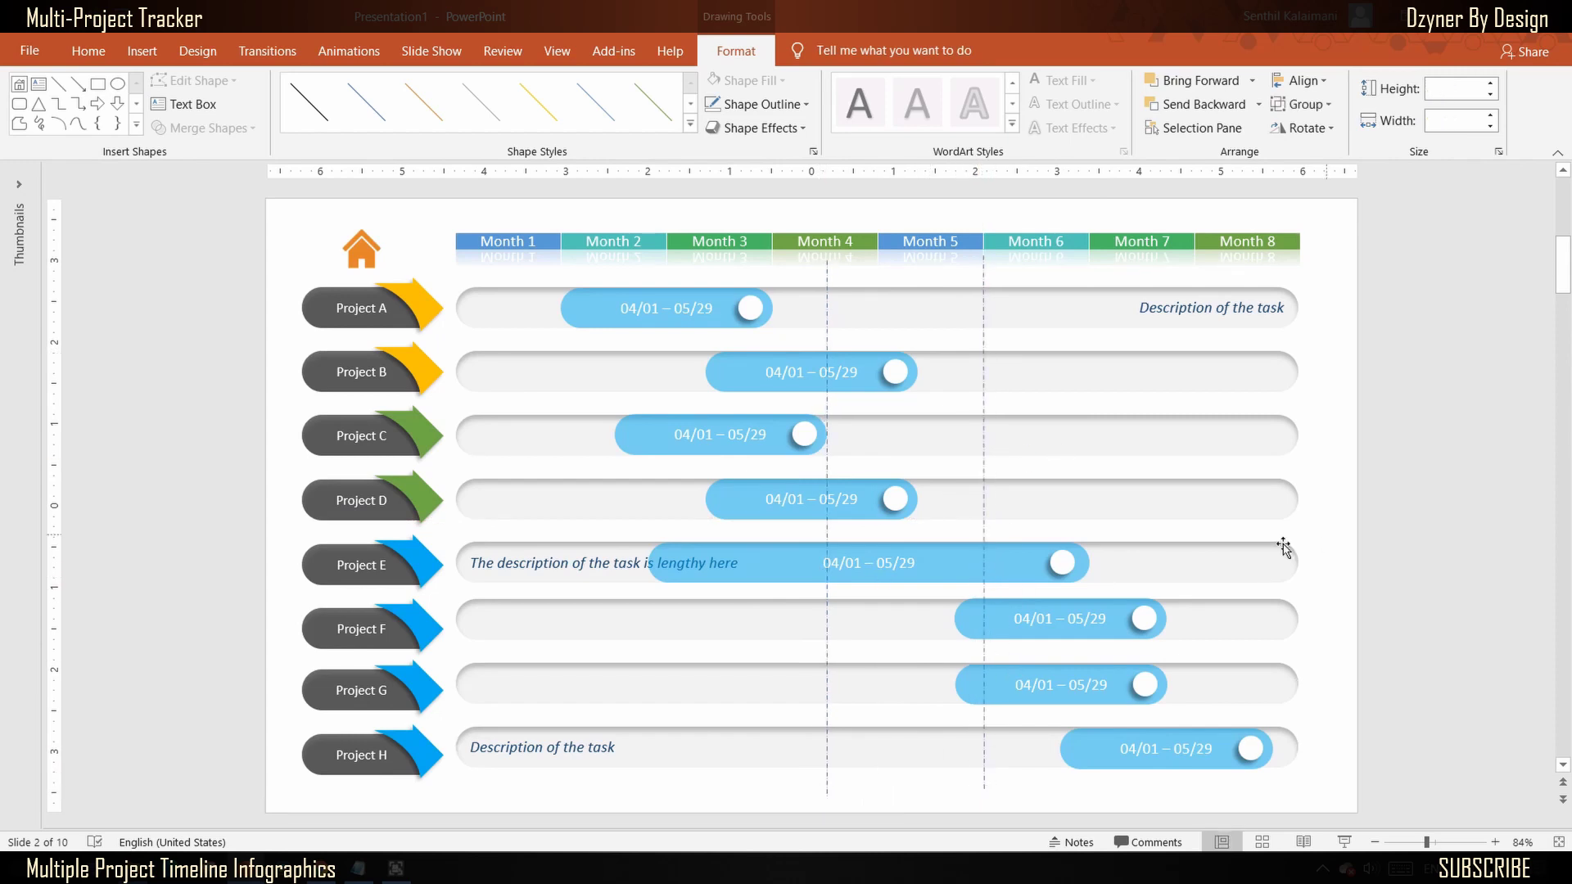
Step: Position dashed line copies at the middle of Month 6 and at the end of Month 8
left_click_drag(983, 474, 1300, 494)
key("ctrl+c")
key("ctrl+v")
left_click(1346, 508)
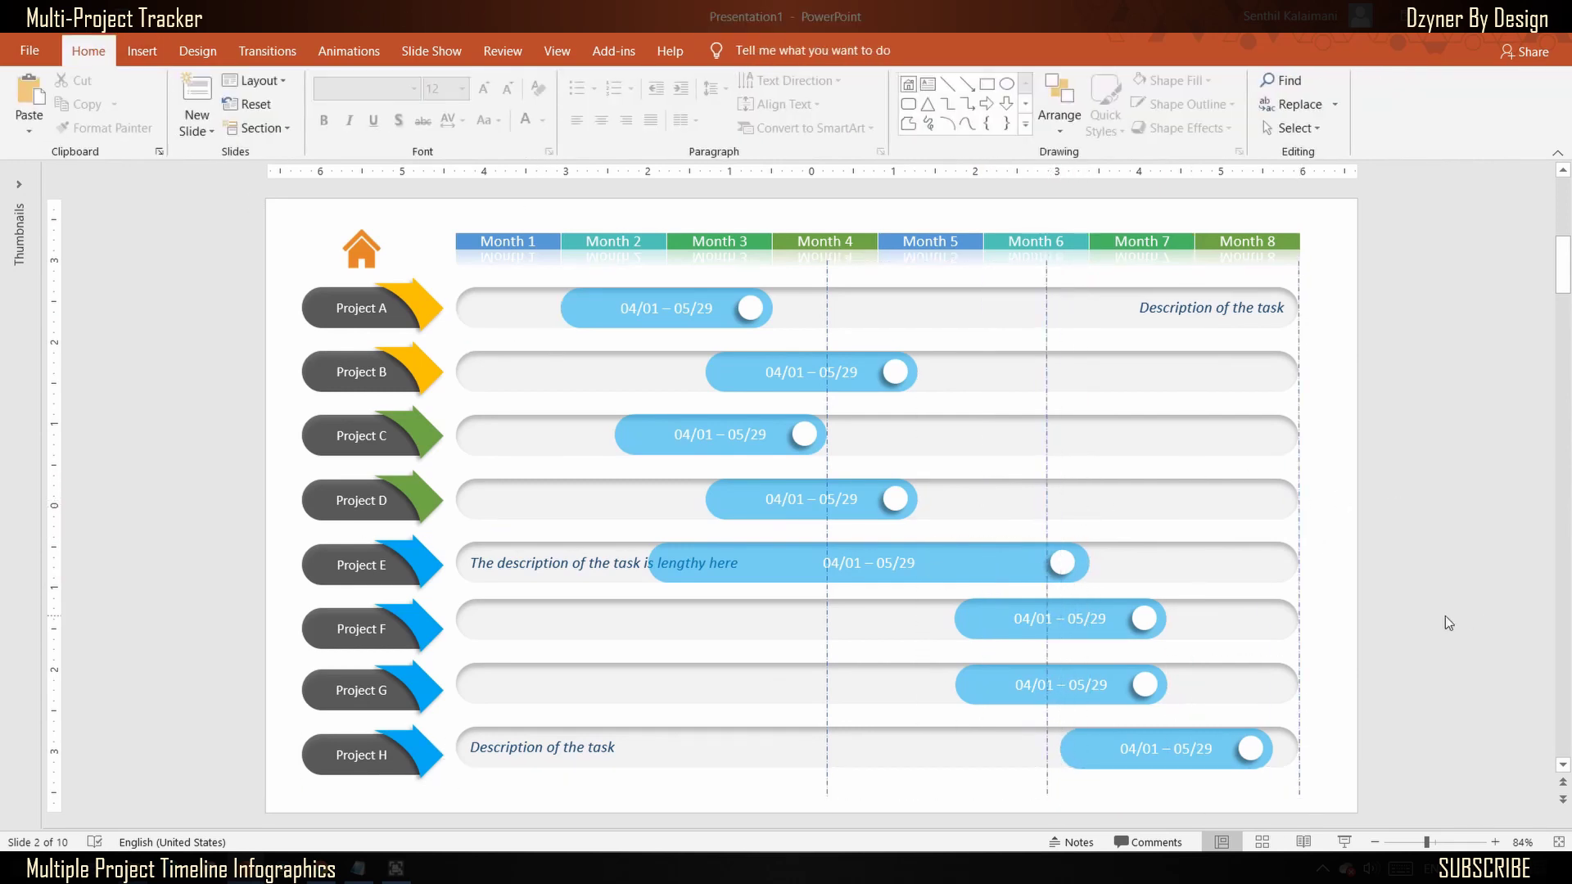
Step: Search online pictures for "flag icon" and insert a red flag image on slide 2
left_click(142, 51)
left_click(148, 102)
left_click(192, 207)
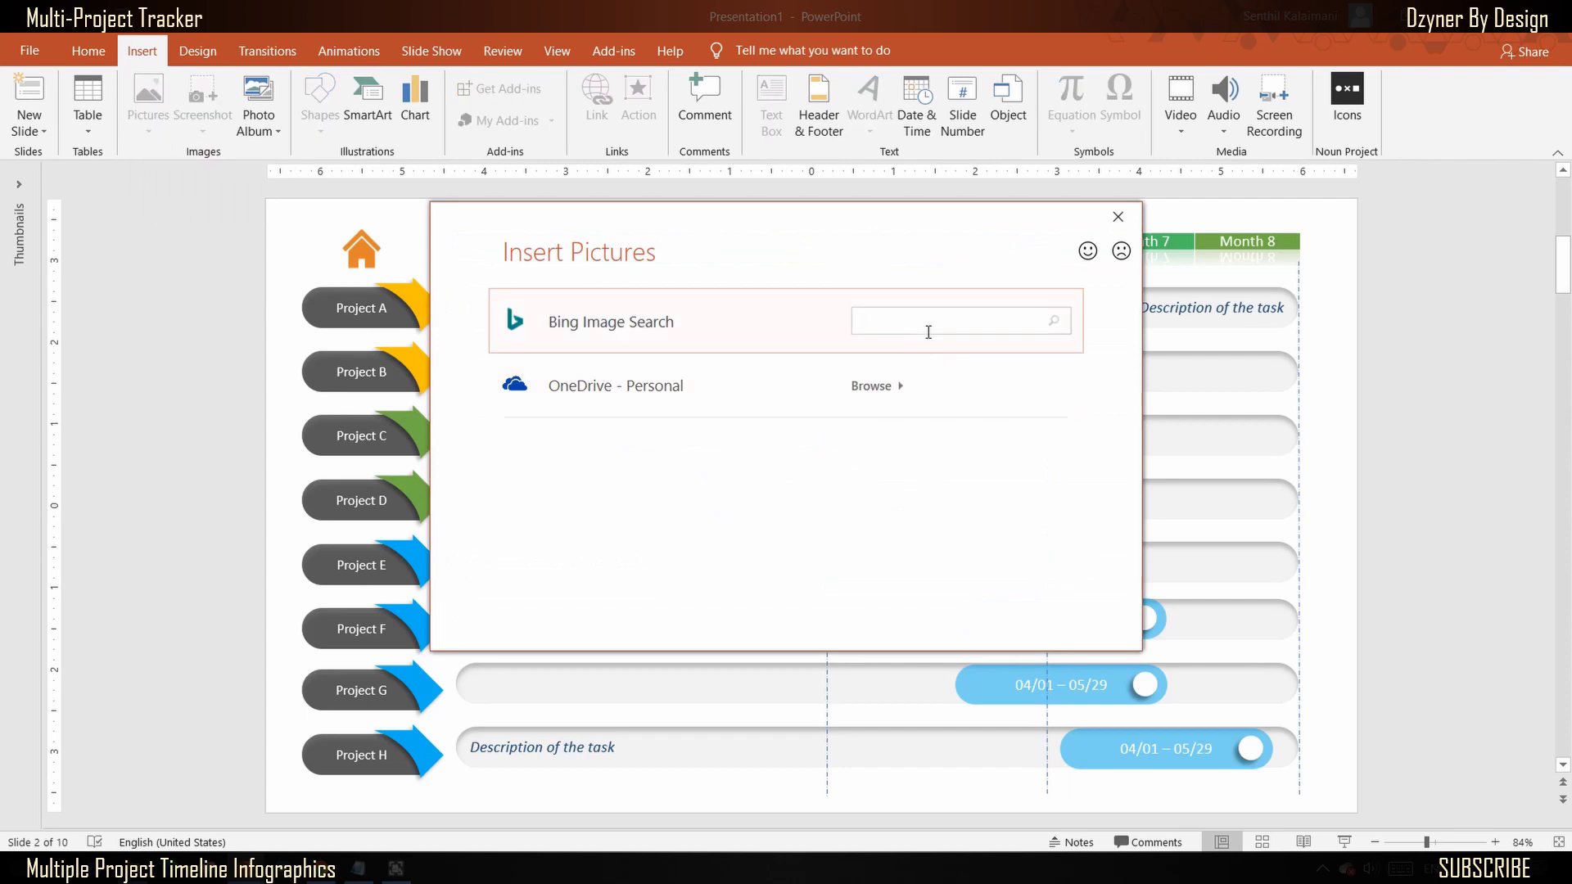
type("flag icon")
key("Return")
scroll(1136, 573, "down", 2)
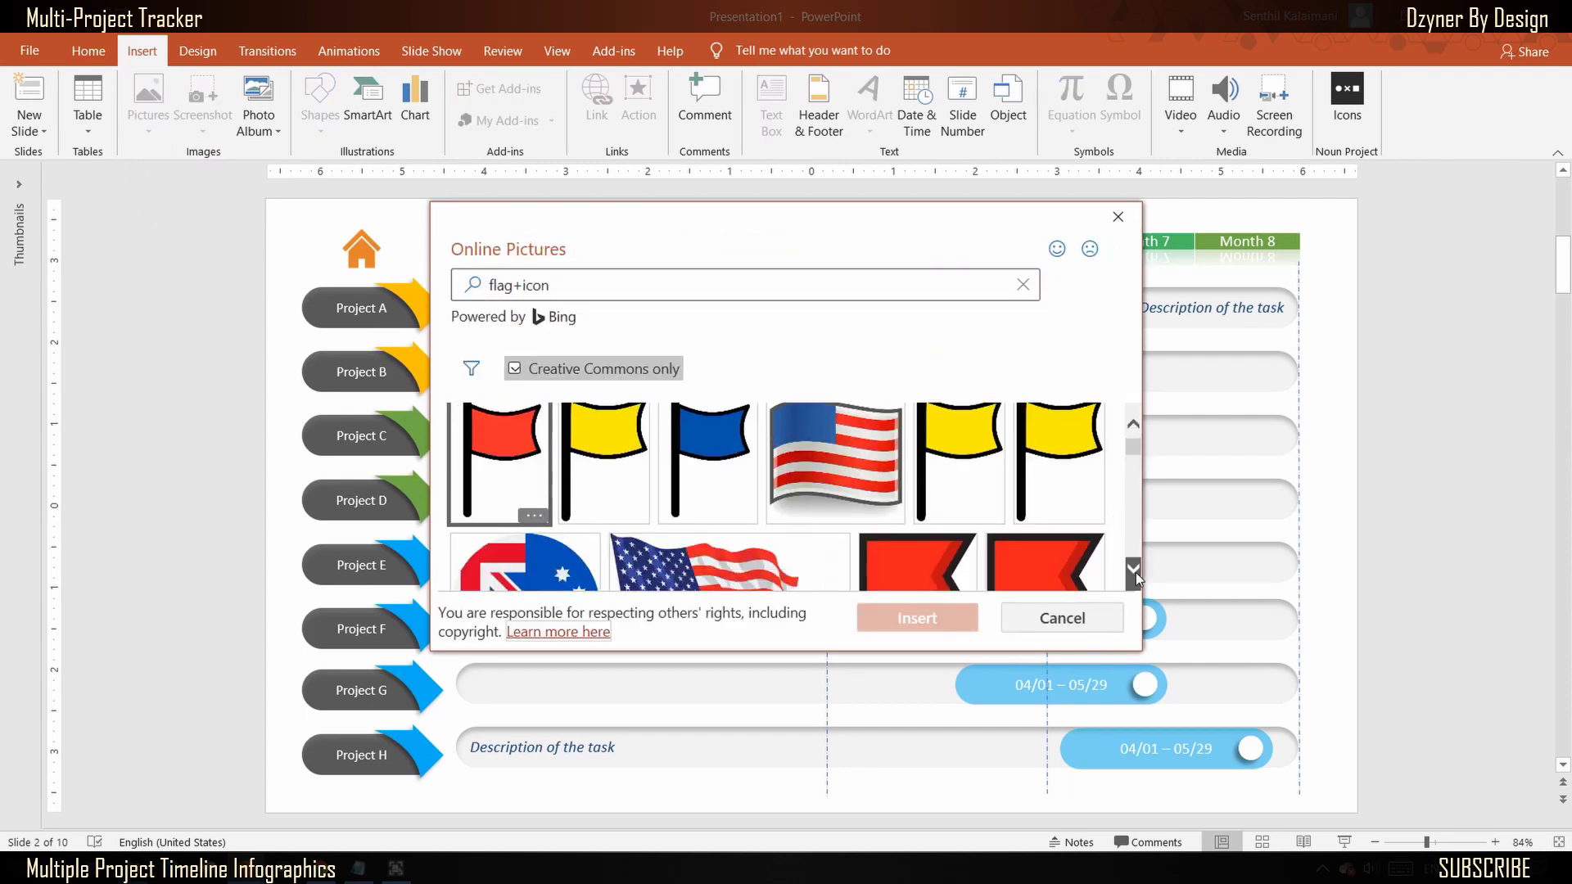
left_click(917, 491)
left_click(916, 620)
Step: Shrink the flag to a small icon and place it and two copies at the upper ends of the three dashed lines
left_click_drag(1053, 813, 828, 526)
left_click_drag(811, 506, 1056, 271)
key("ctrl+c")
key("ctrl+v")
key("ctrl+v")
left_click_drag(849, 286, 1307, 269)
left_click(1375, 528)
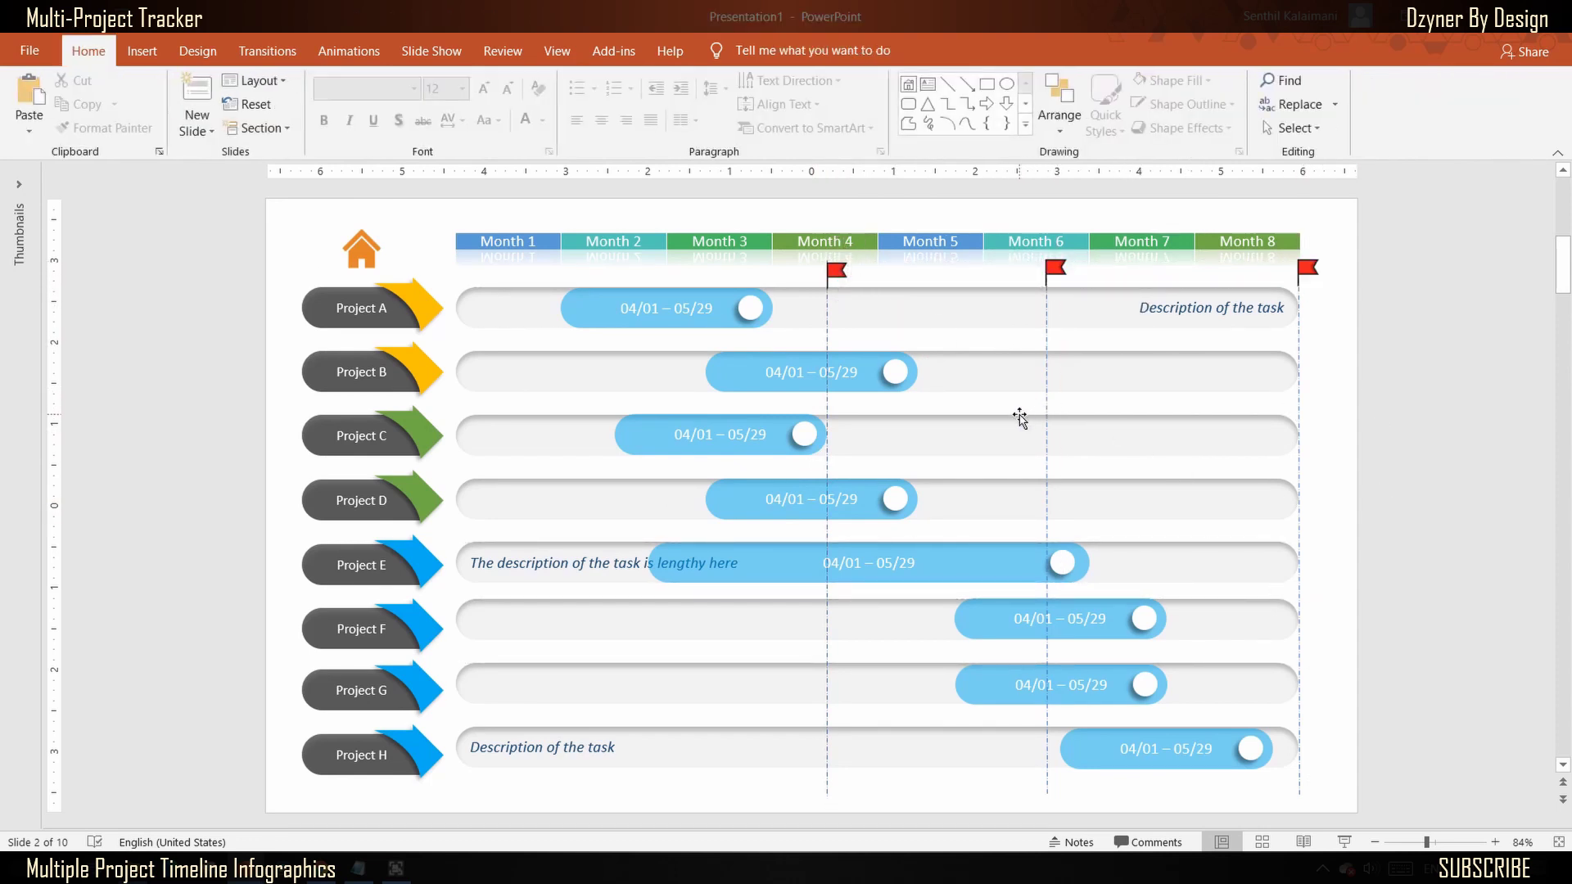
Step: Duplicate Project B's date bar and its white circle, placing the copies in the same row across Months 6 to 8
left_click(785, 394)
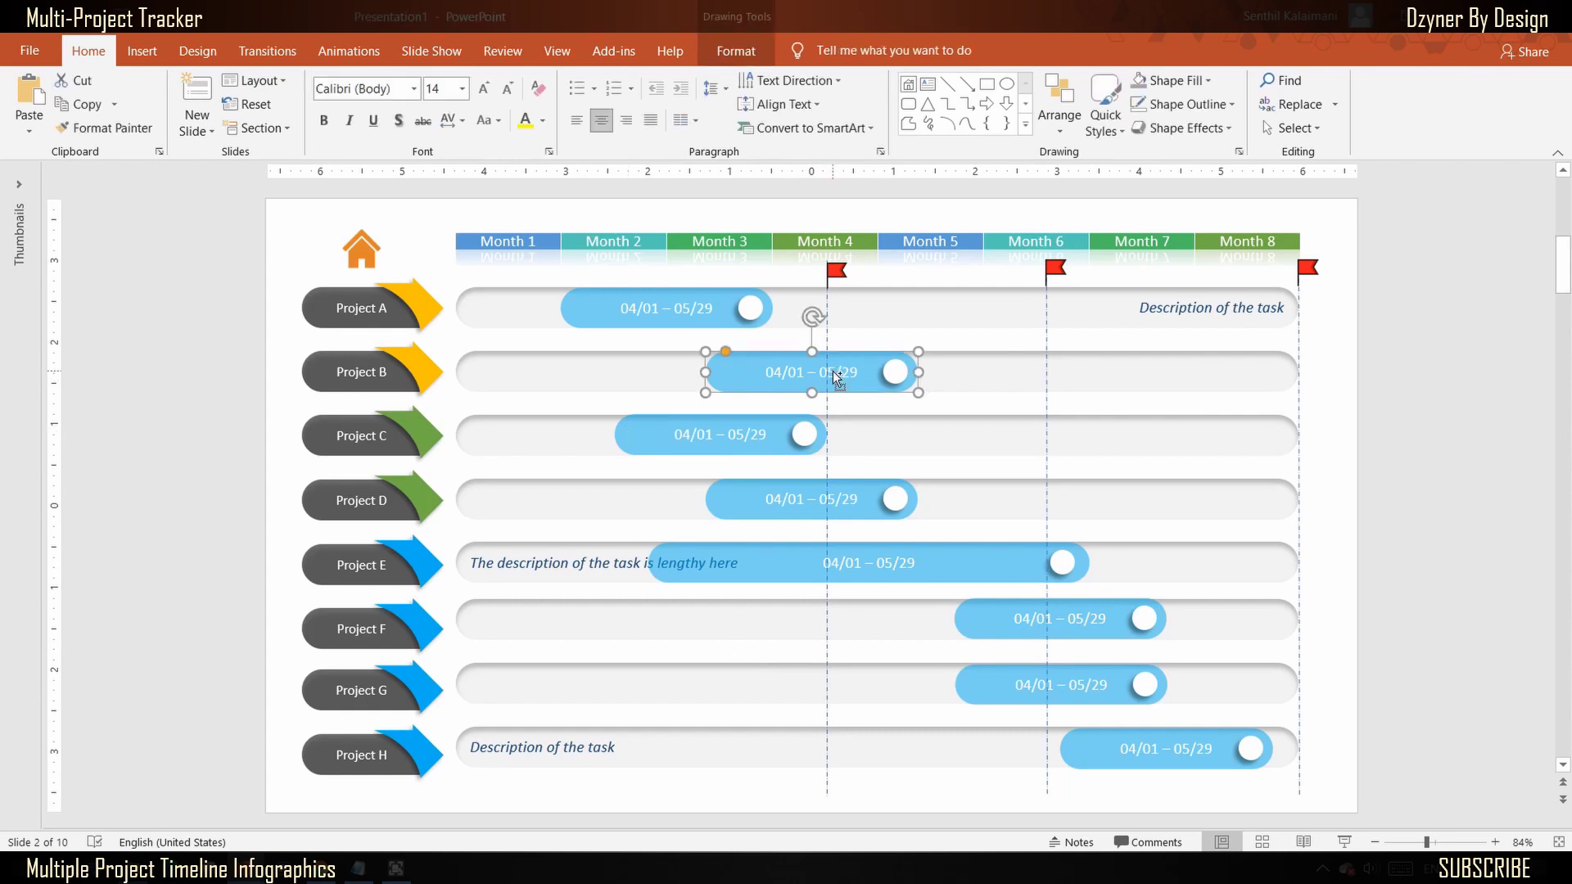
key("ctrl+c")
key("ctrl+v")
left_click_drag(888, 396, 1165, 382)
left_click(893, 373)
key("ctrl+c")
key("ctrl+v")
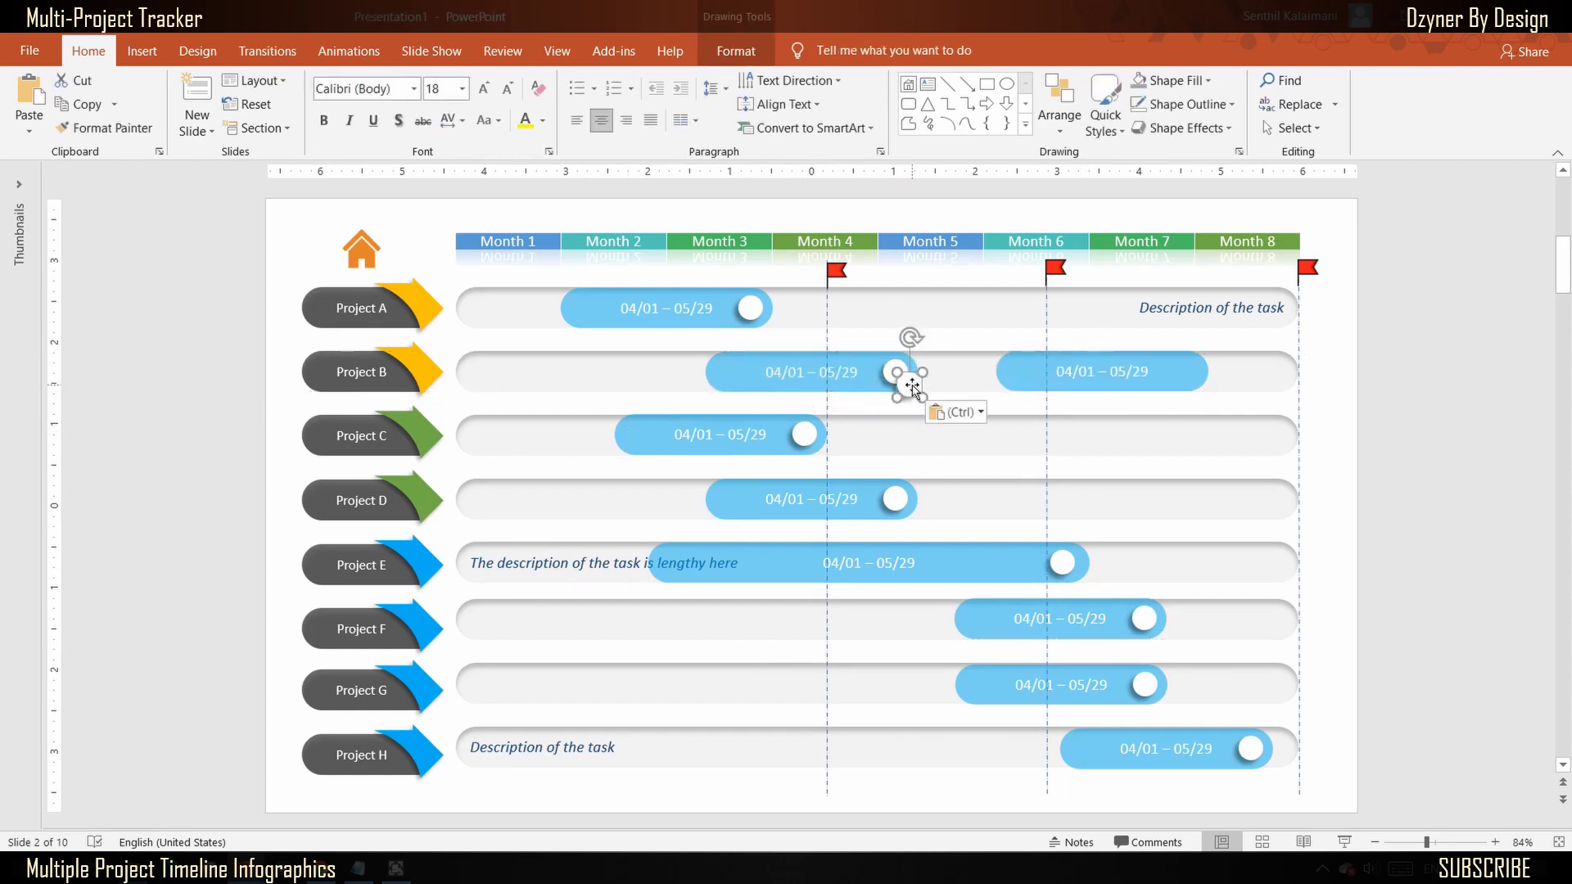
left_click_drag(912, 386, 1187, 371)
Step: Fill Project B's second date bar with the standard red color
left_click(1056, 367)
left_click(1187, 80)
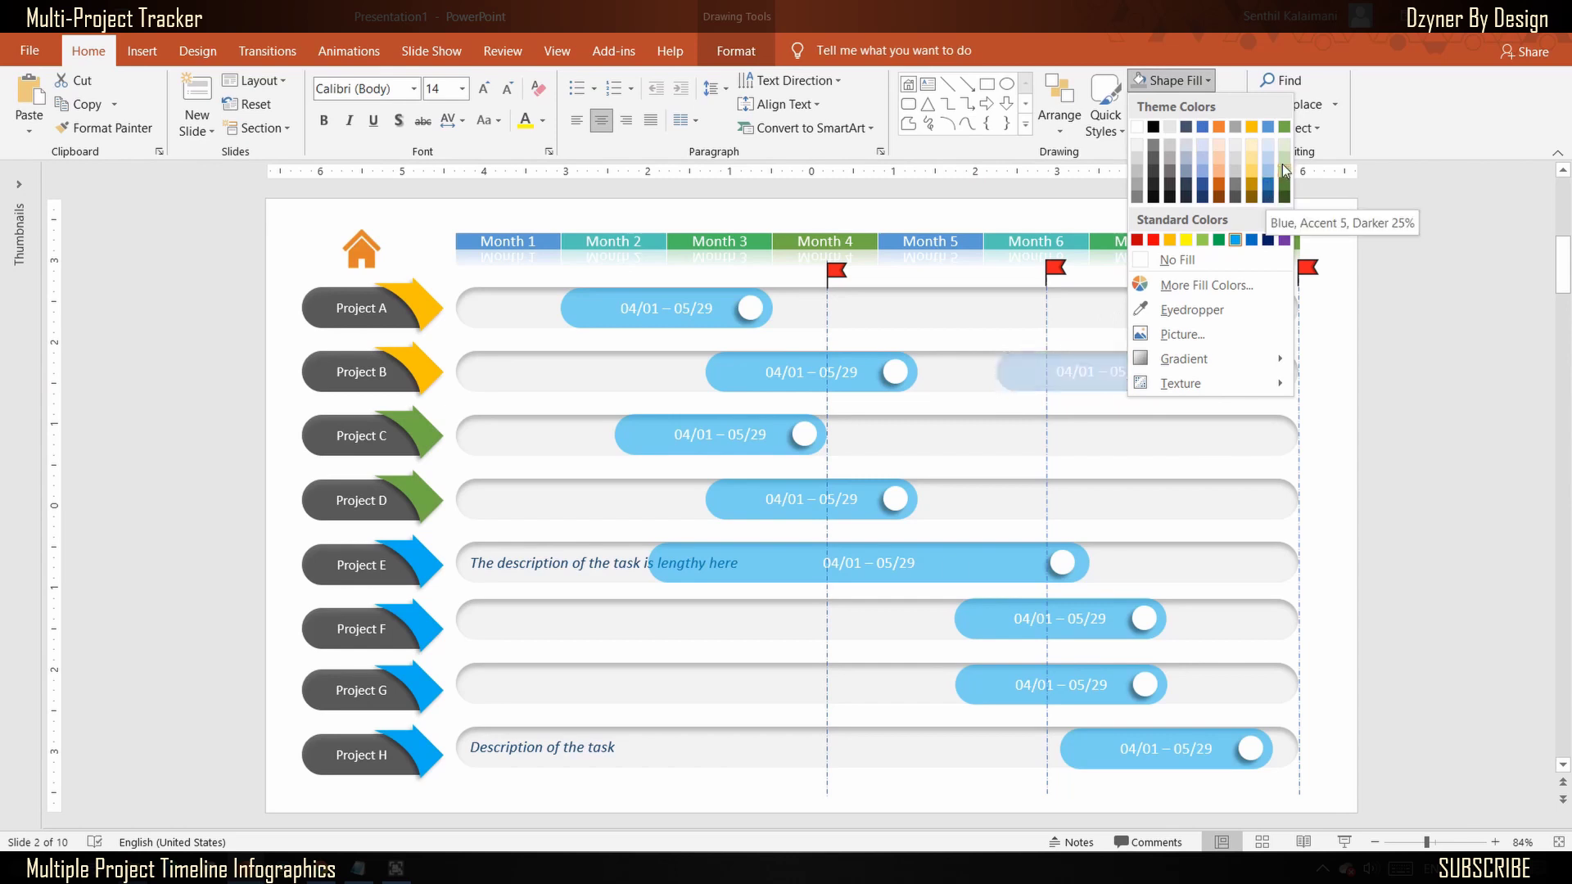
left_click(1283, 126)
left_click(1207, 82)
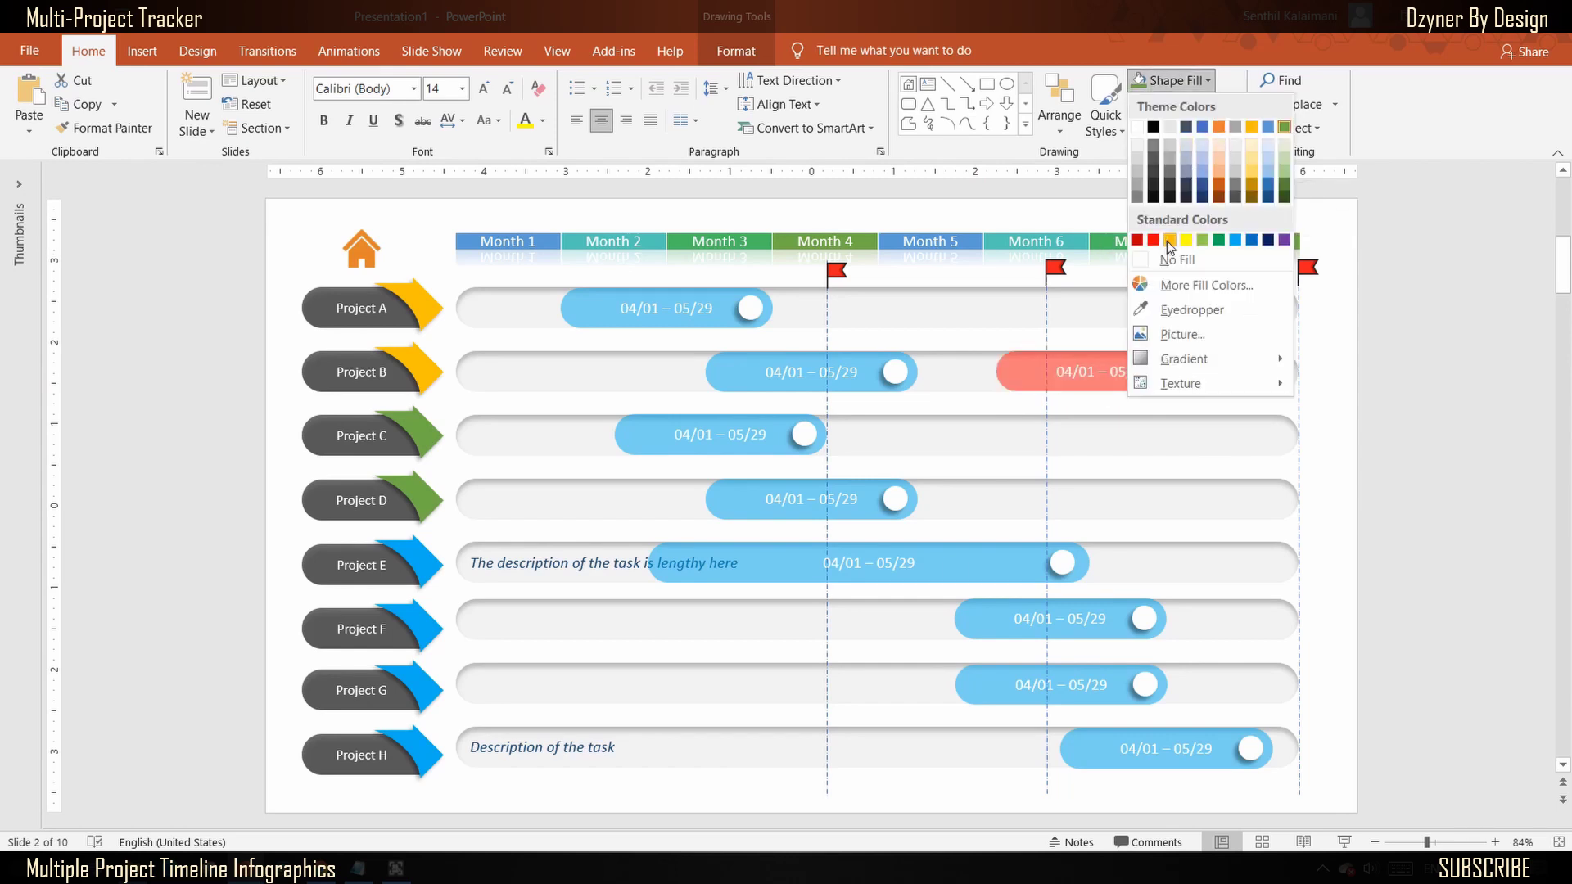
left_click(1155, 239)
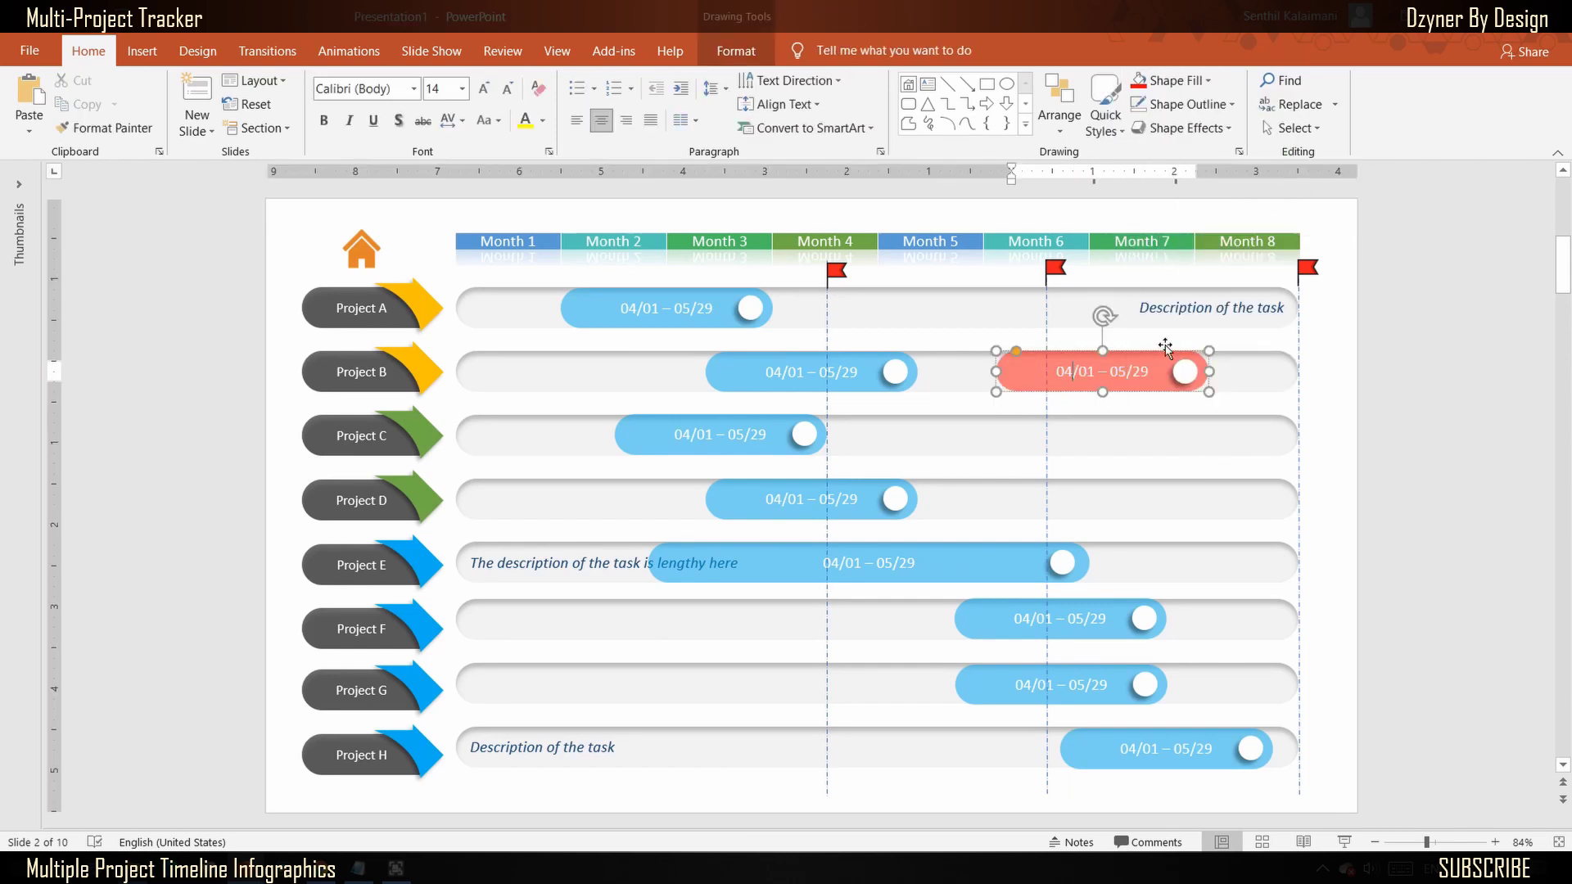
Step: Change the red bar's dates to 06/01 – 07/29 and shorten it to start just after the Month 6 dashed line
key("BackSpace")
type("6")
left_click(1125, 372)
key("BackSpace")
type("7")
key("Escape")
left_click_drag(996, 371, 1059, 372)
left_click(750, 690)
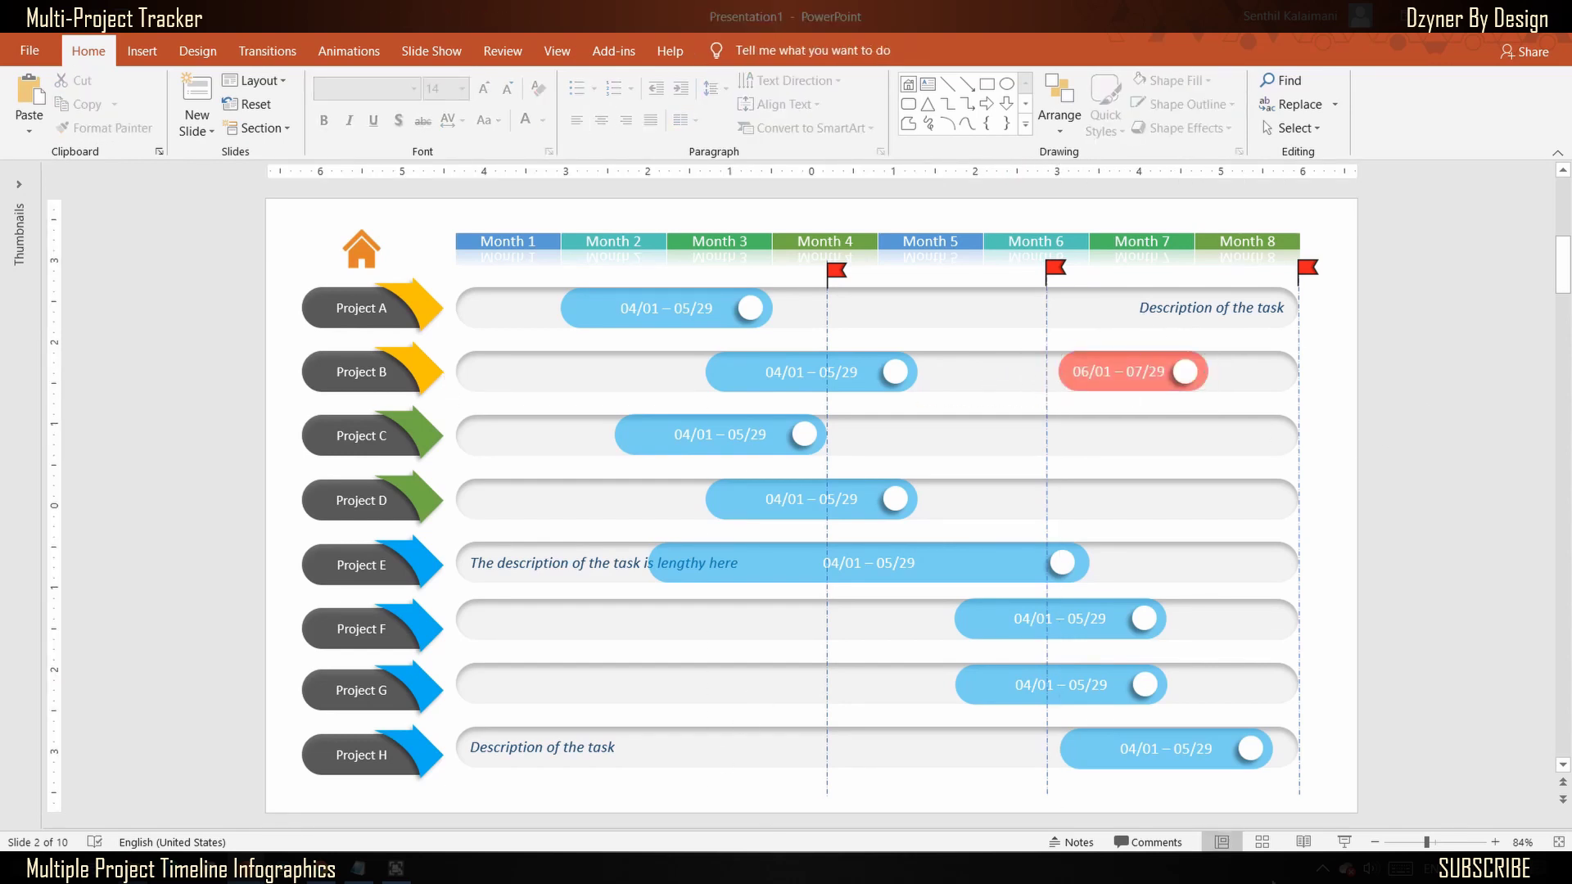
Step: Start the slide show from slide 2 to preview the project tracker
left_click(1344, 841)
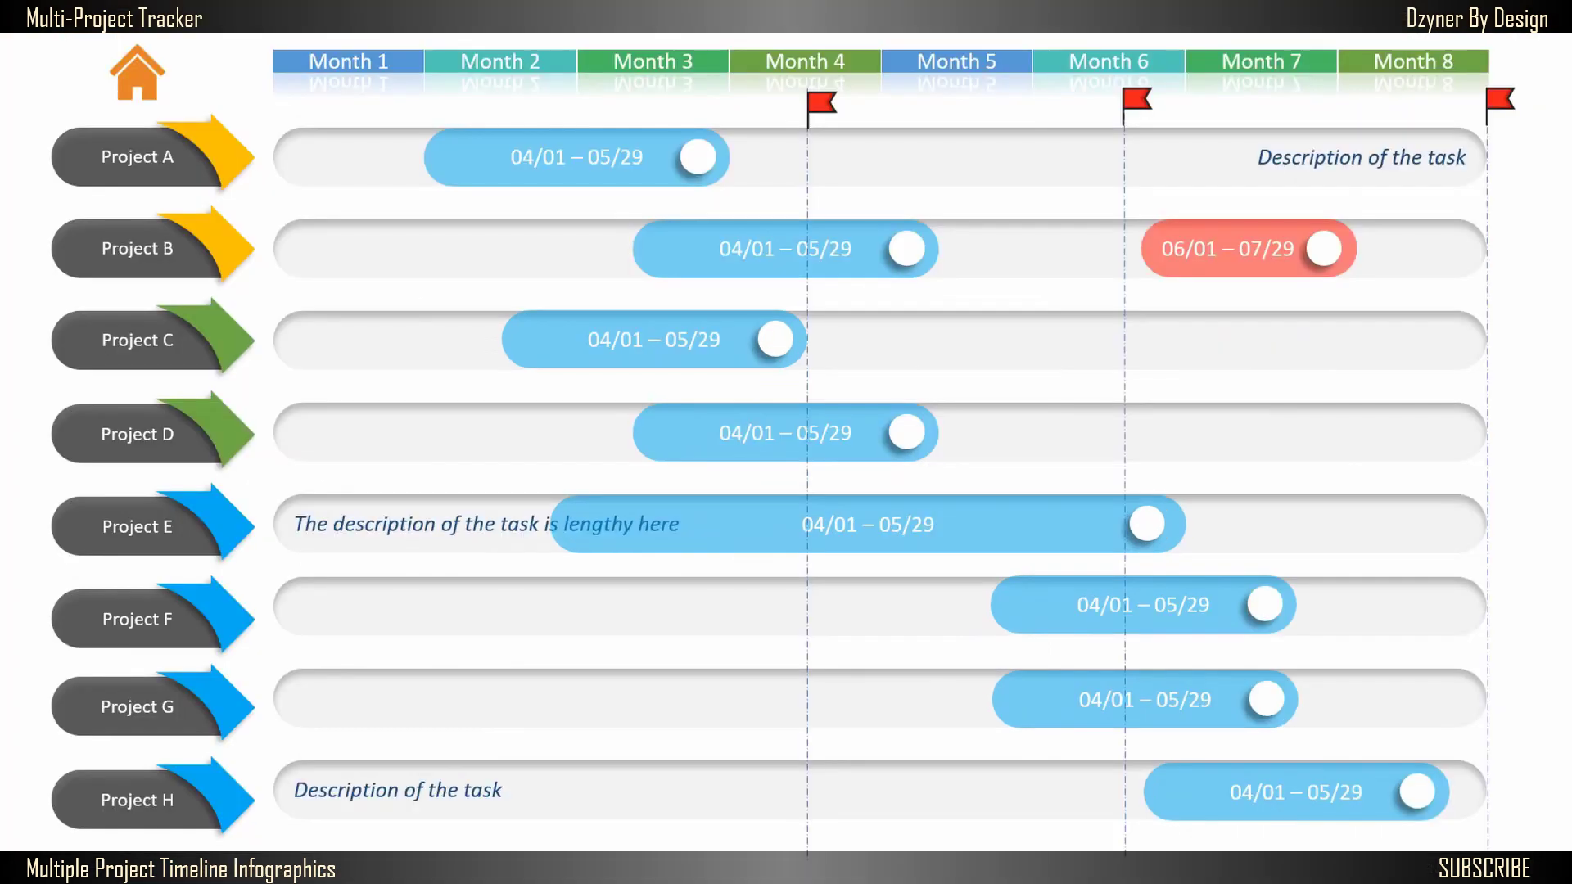